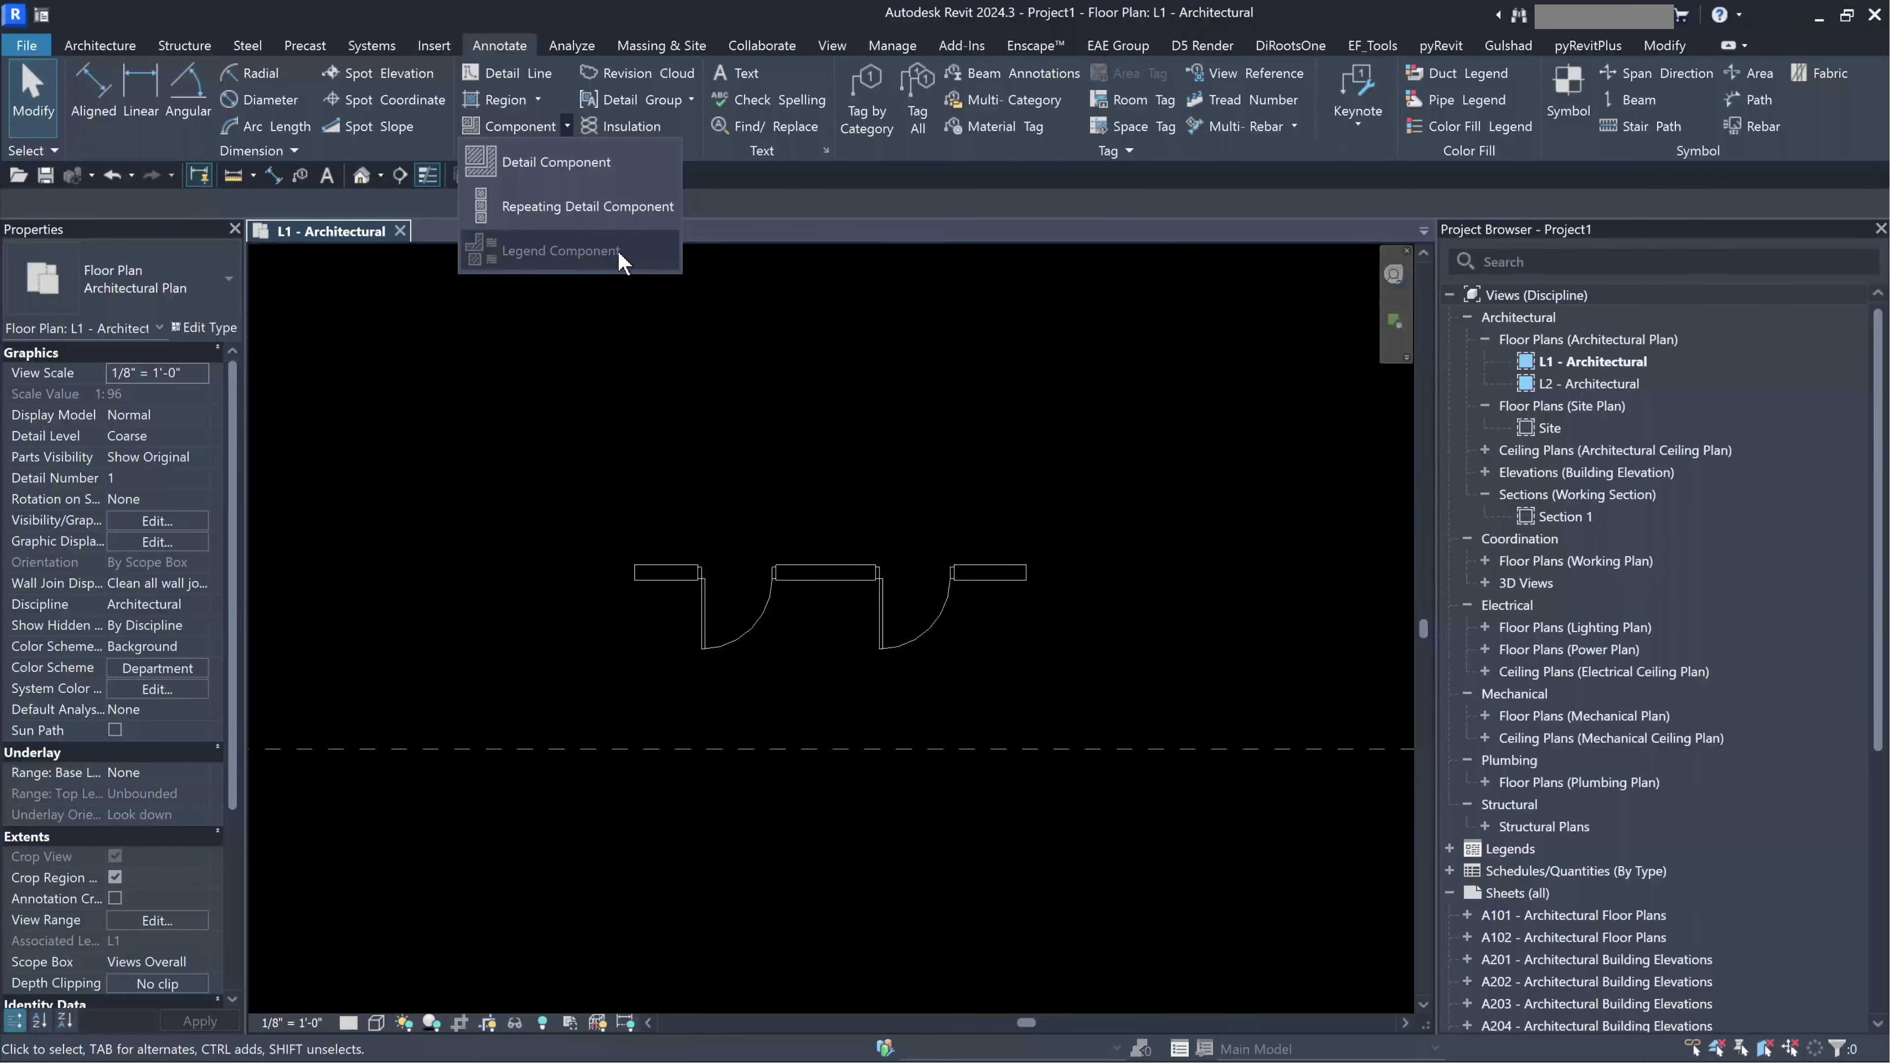
click(835, 398)
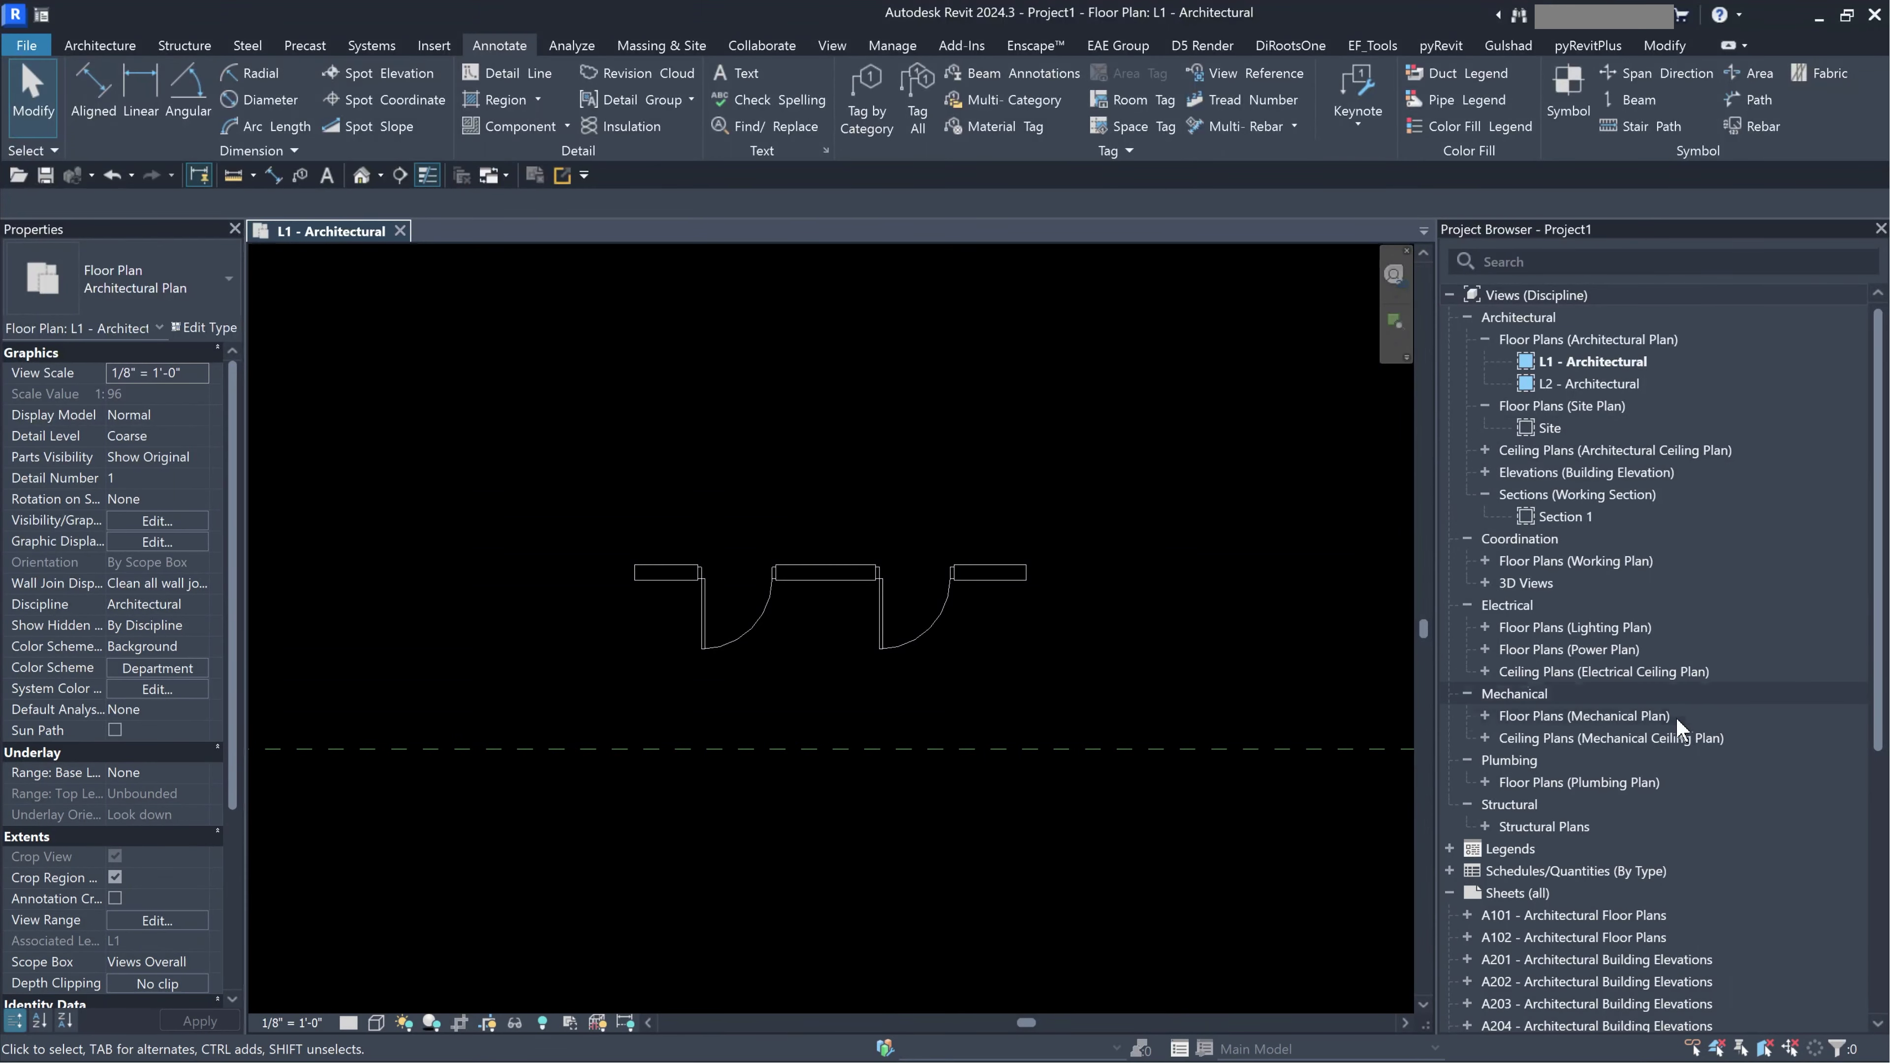
drag(1878, 529, 1887, 726)
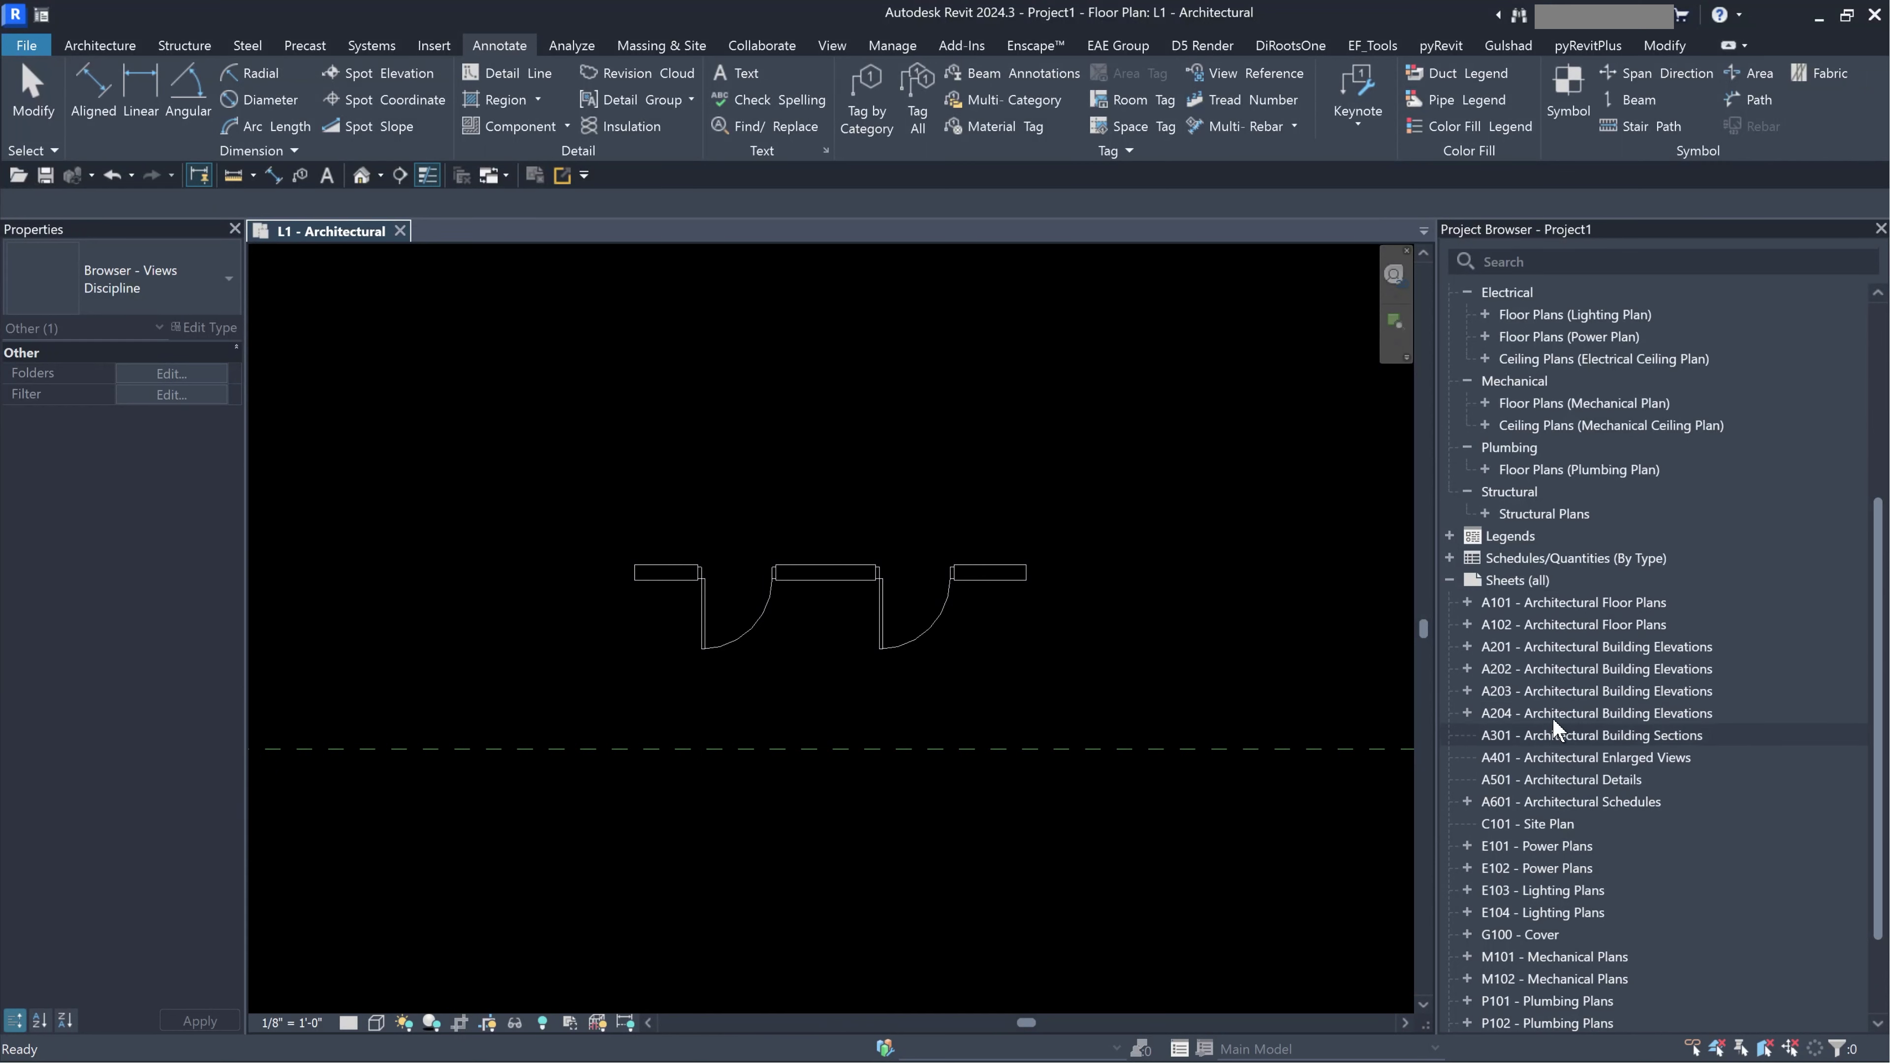
scroll(1552, 716, up, 5)
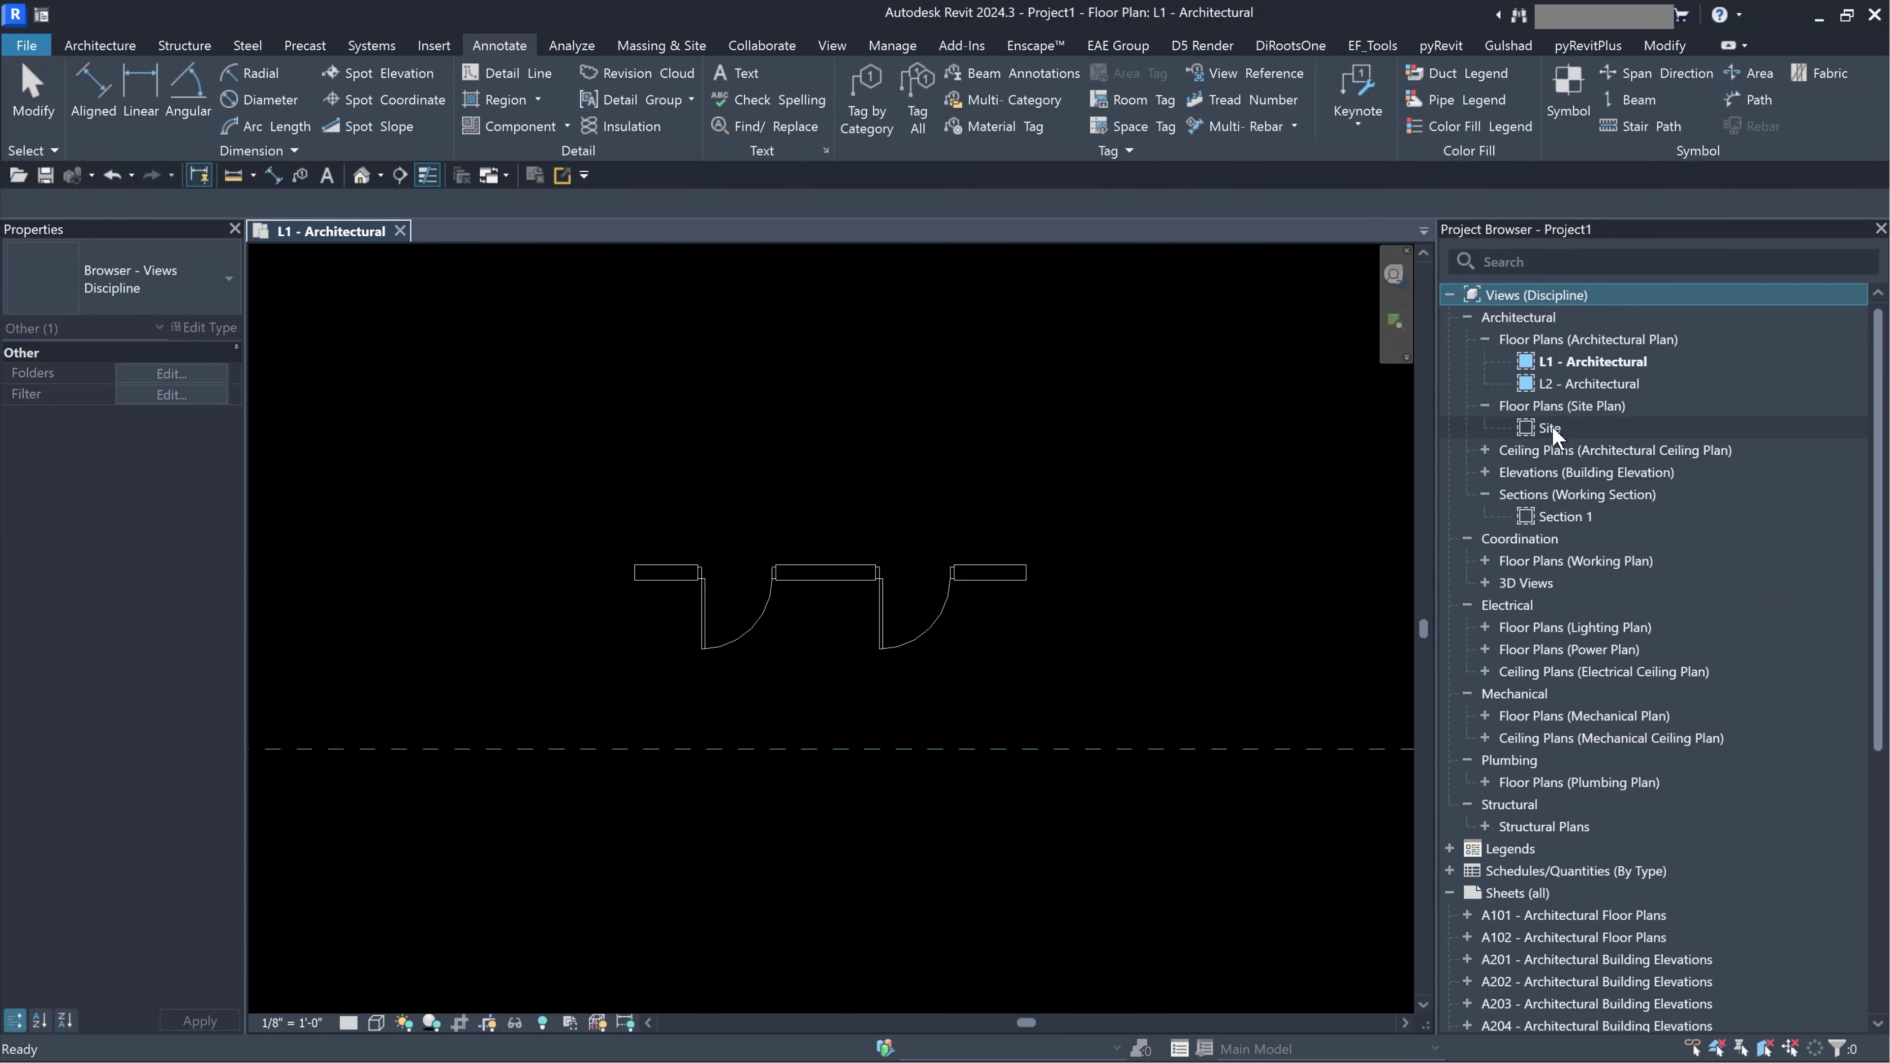
click(1577, 364)
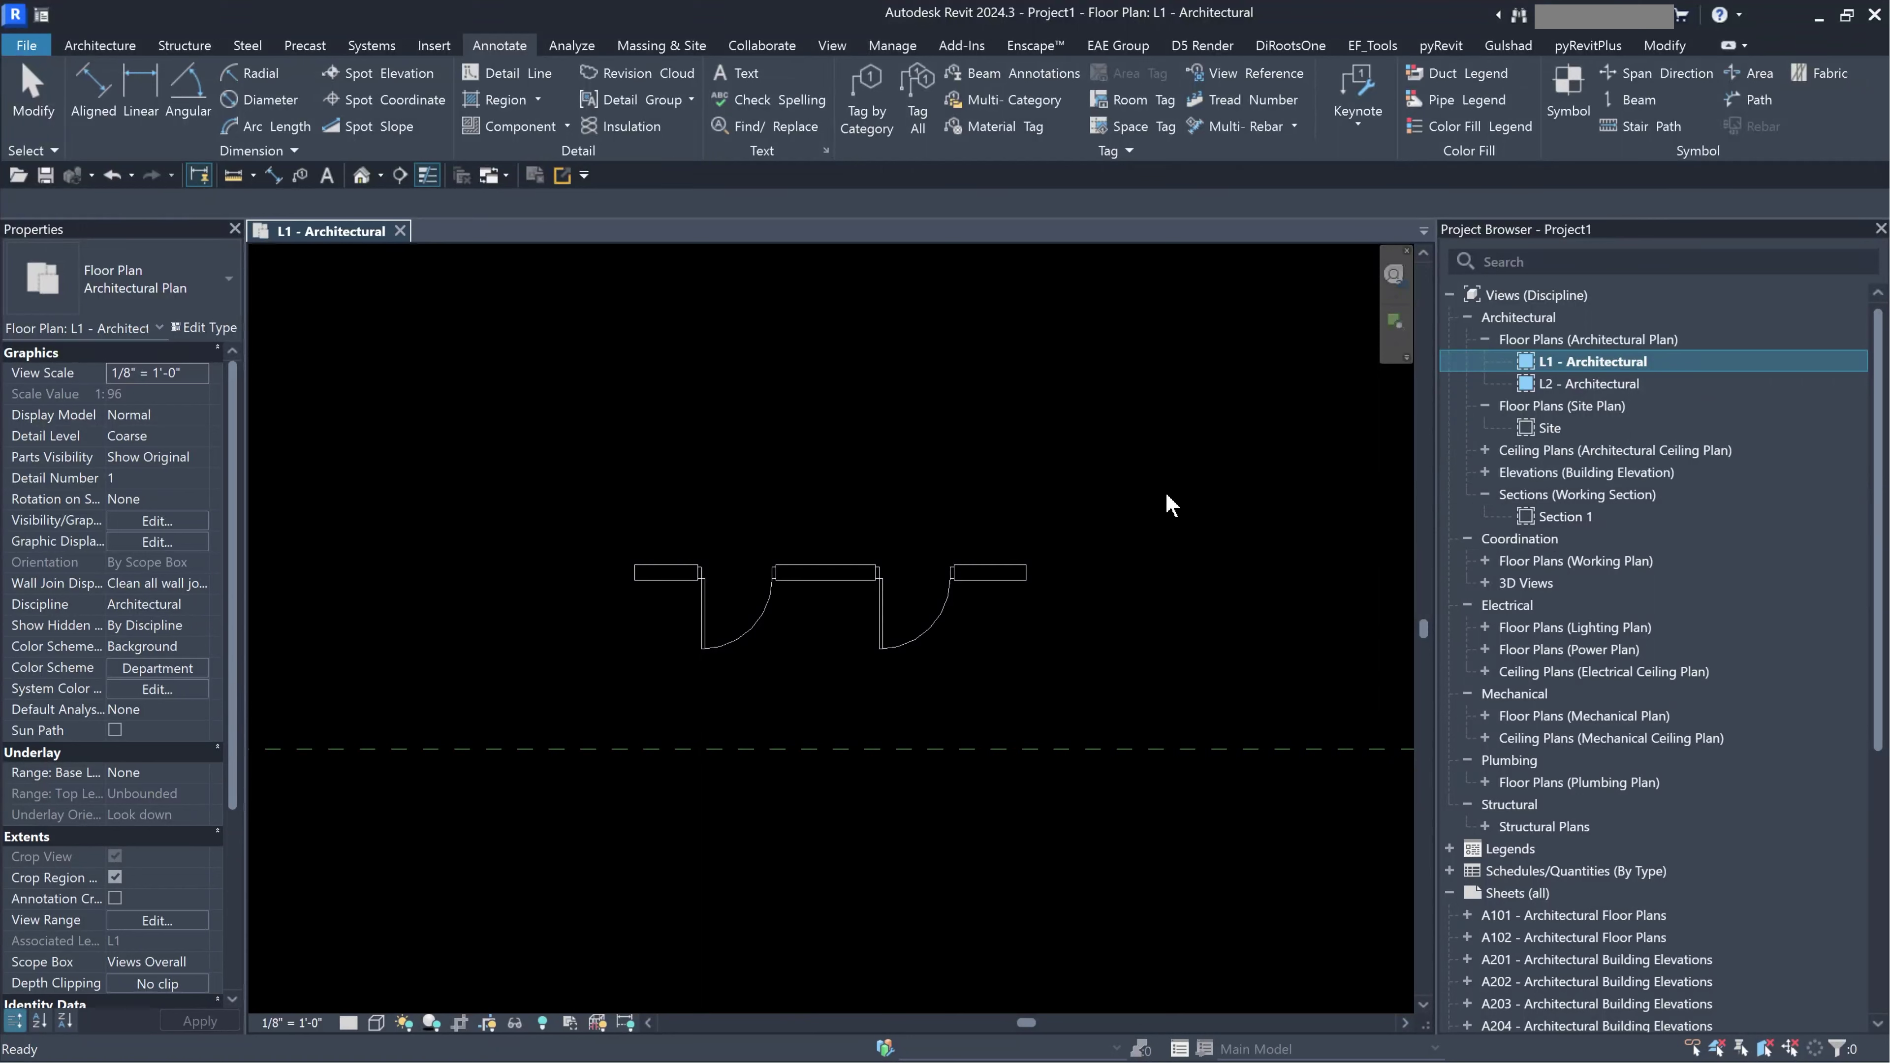
Create a new legend view named Door Legend.
click(833, 50)
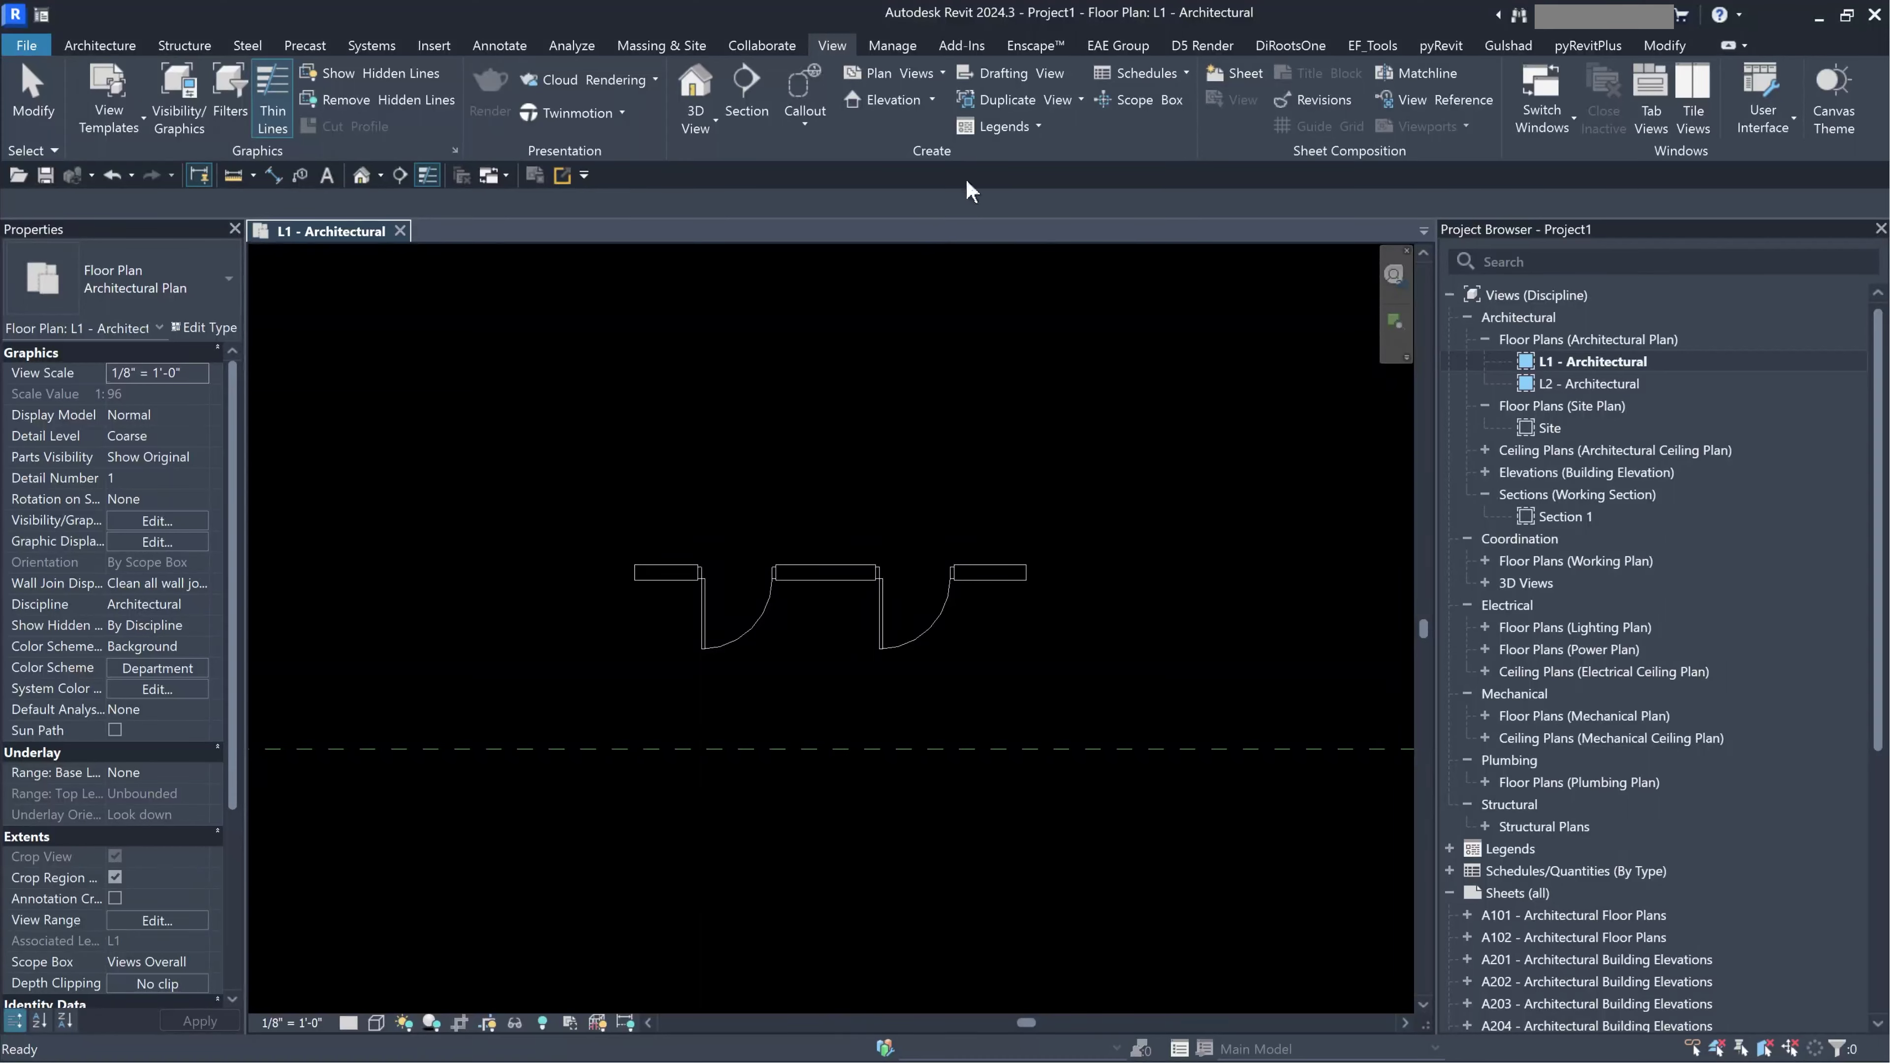
click(1041, 129)
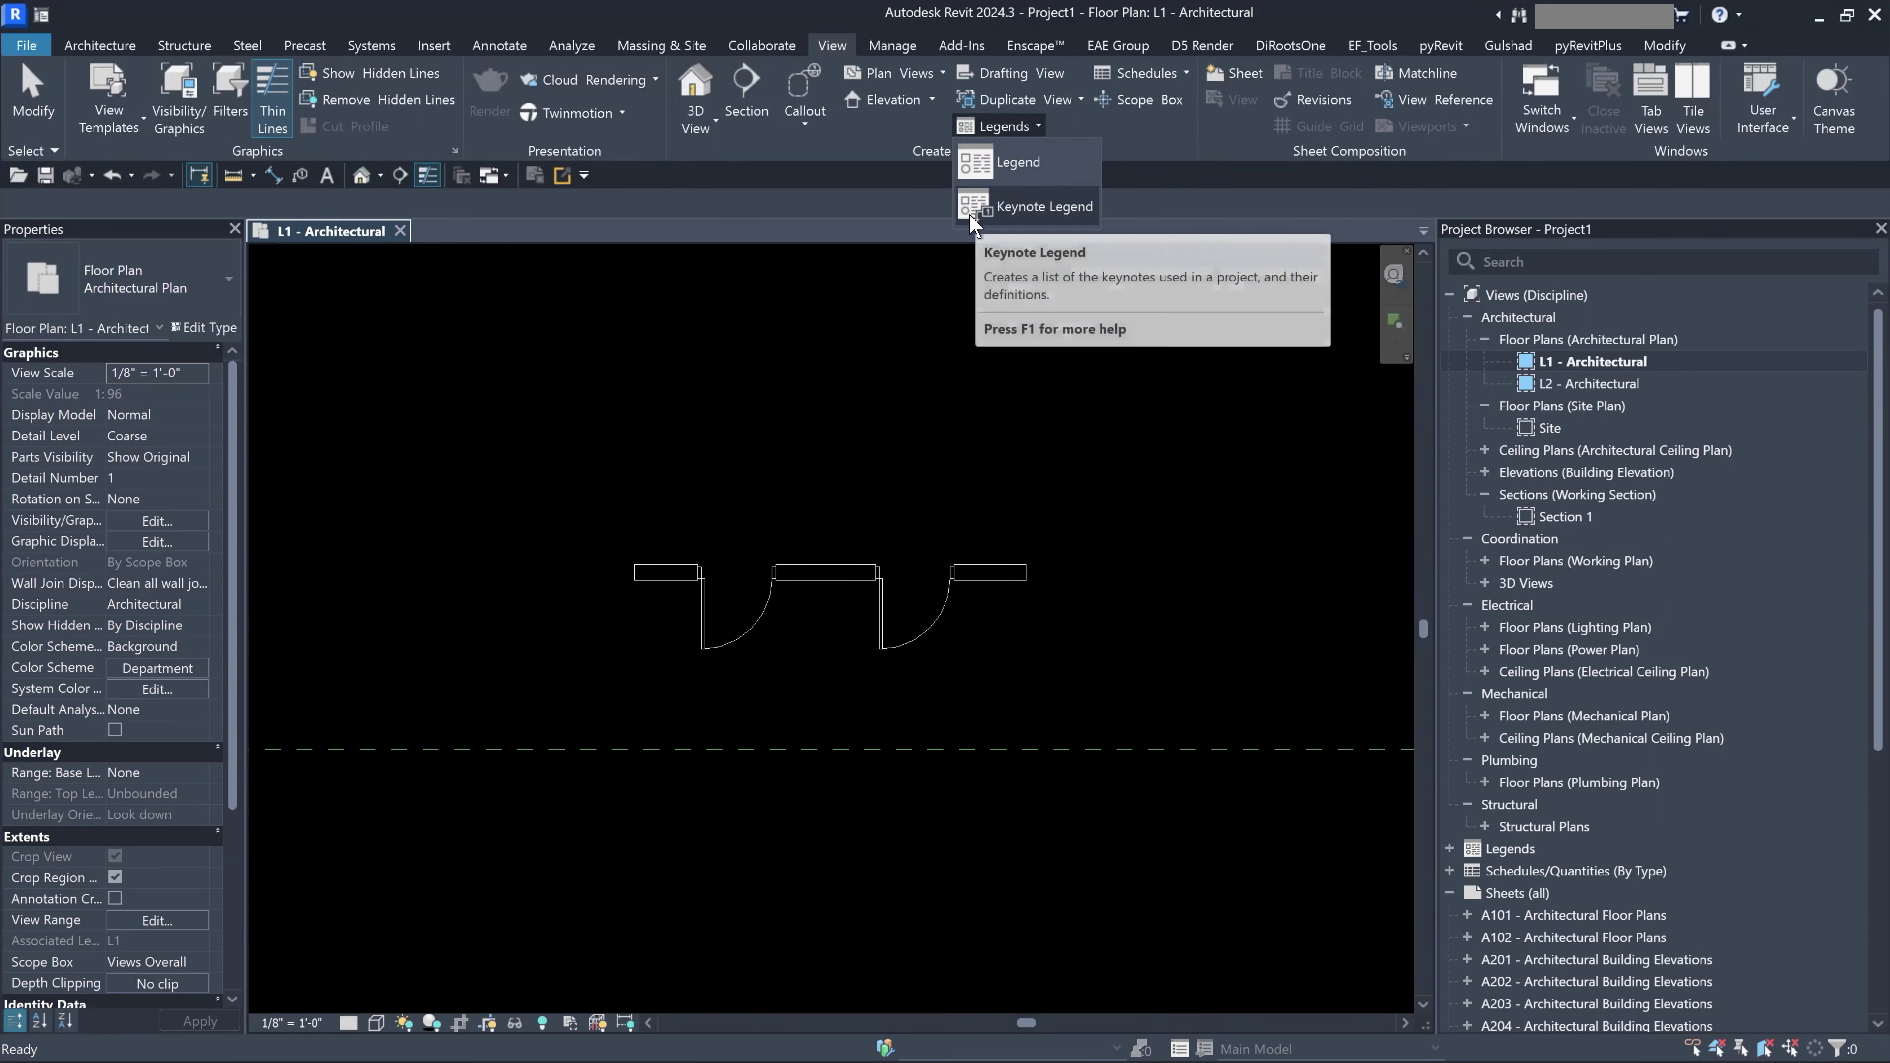
click(982, 165)
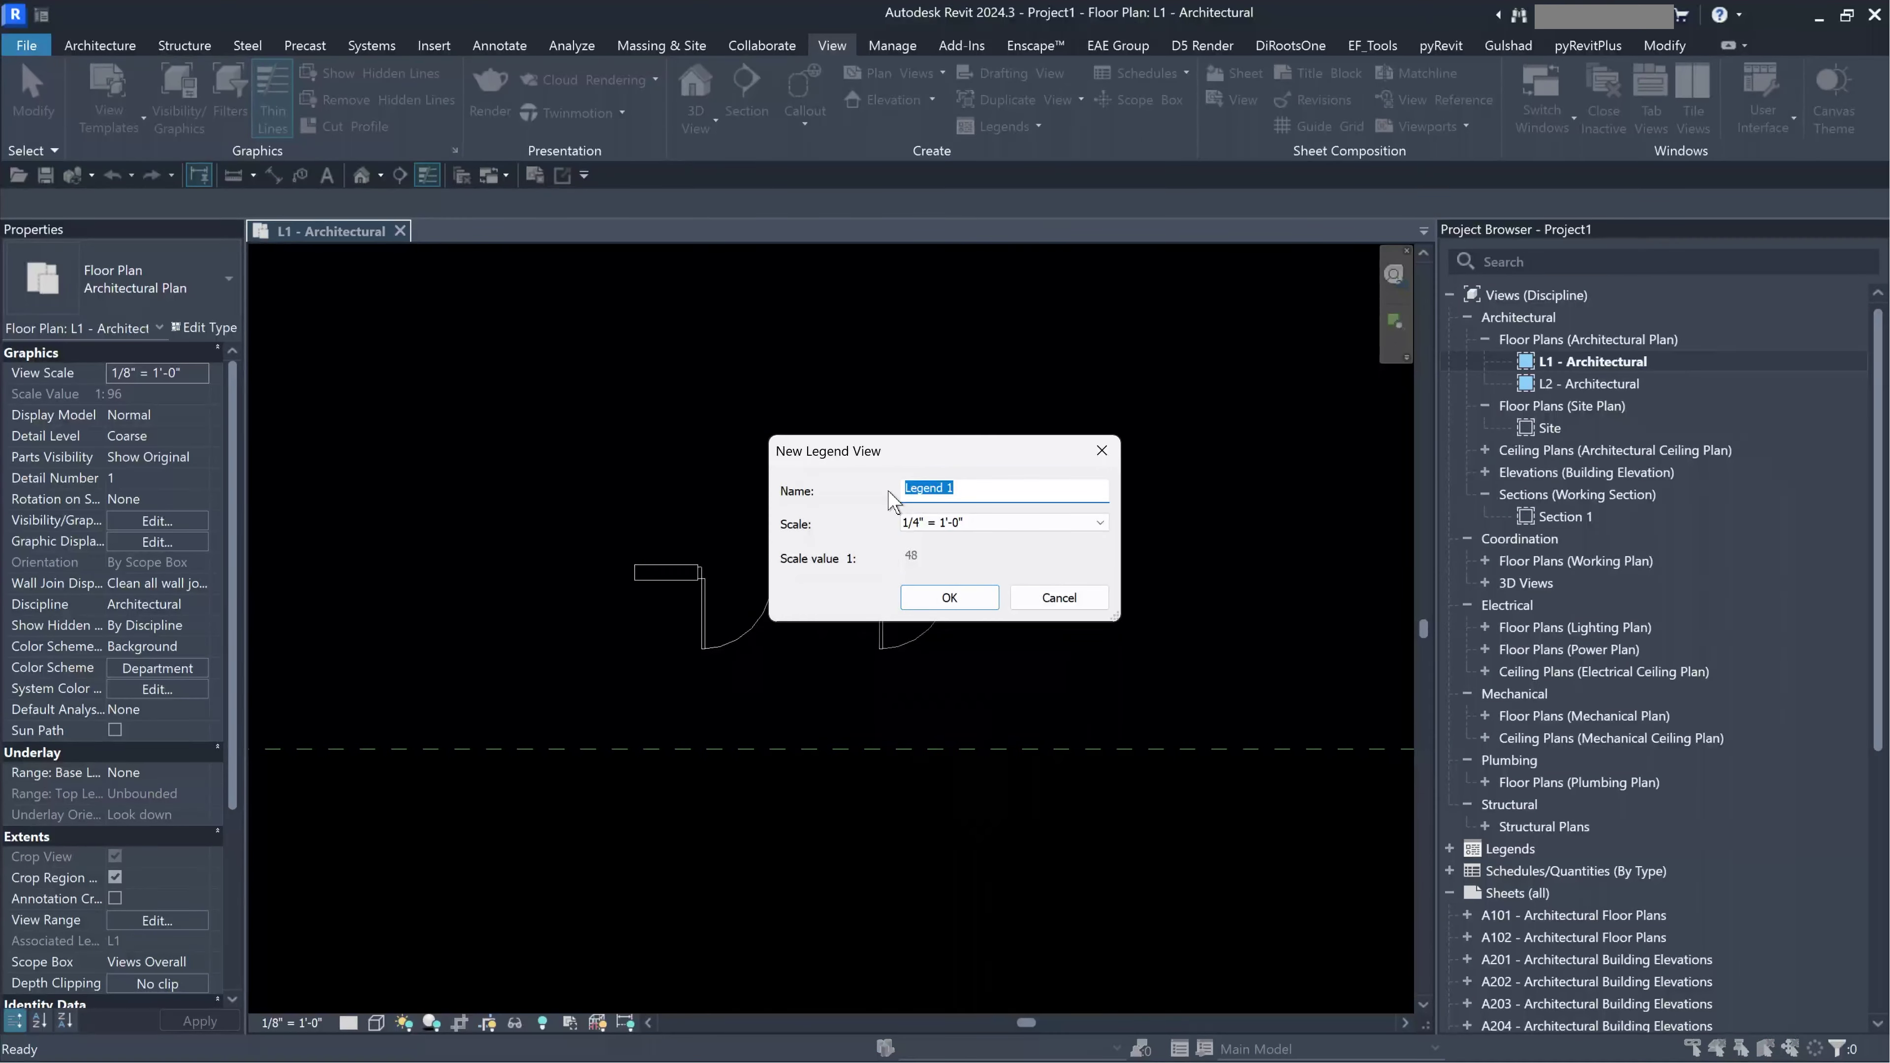
text(Door Legend)
click(946, 602)
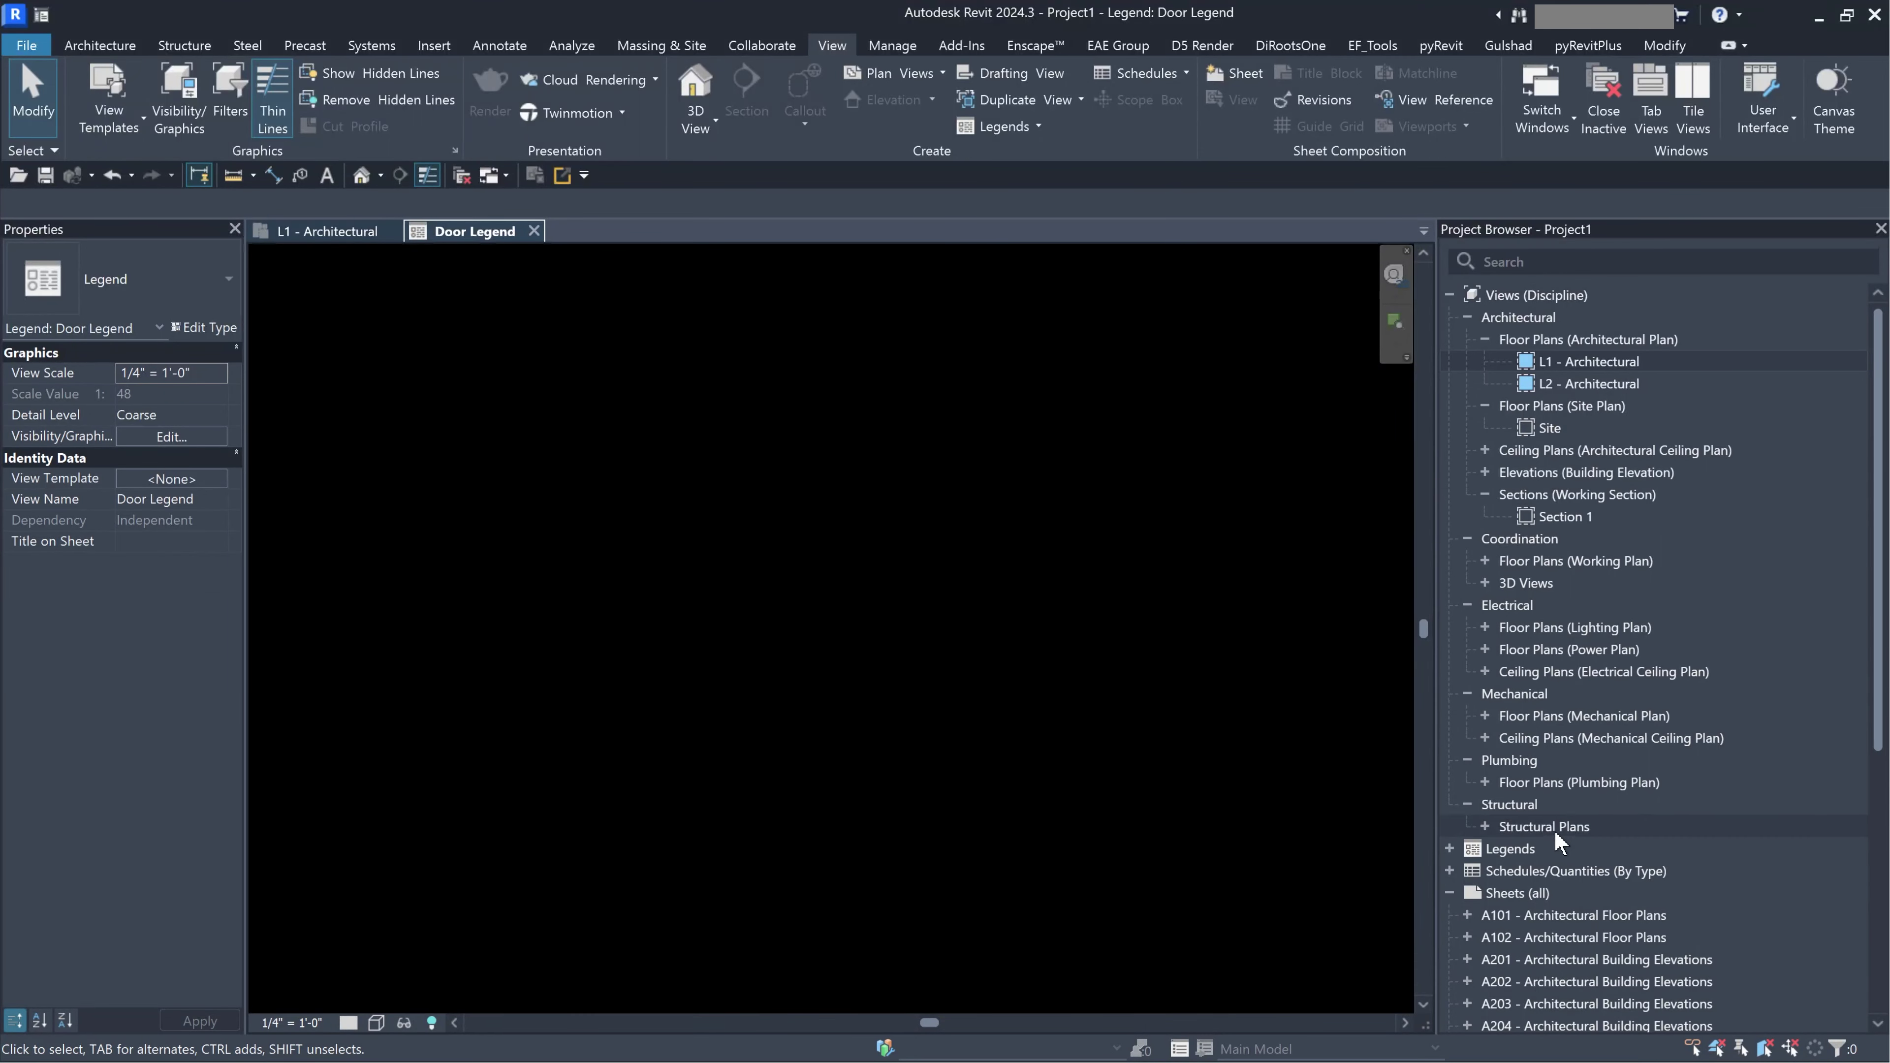
Locate the Door Legend view among the project's legends and review the view scales available for it.
click(1448, 850)
double_click(1508, 849)
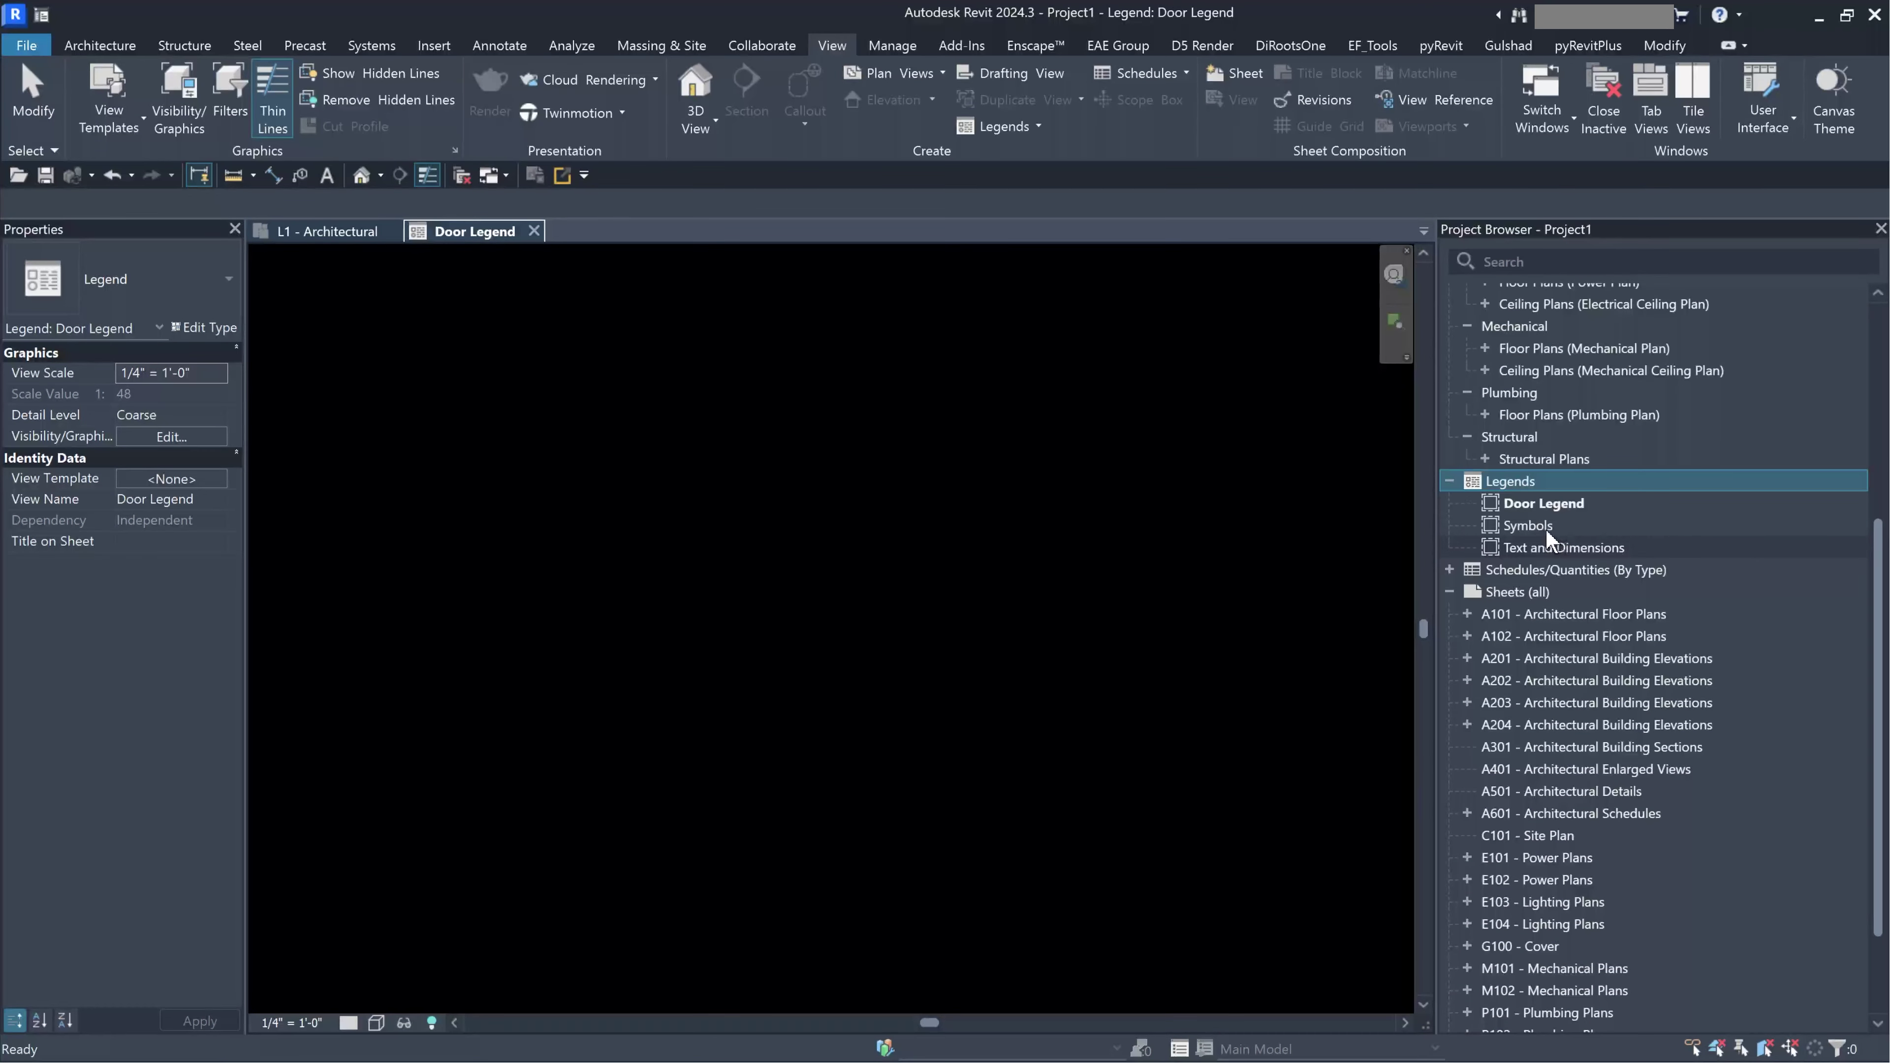
click(1526, 531)
click(1540, 562)
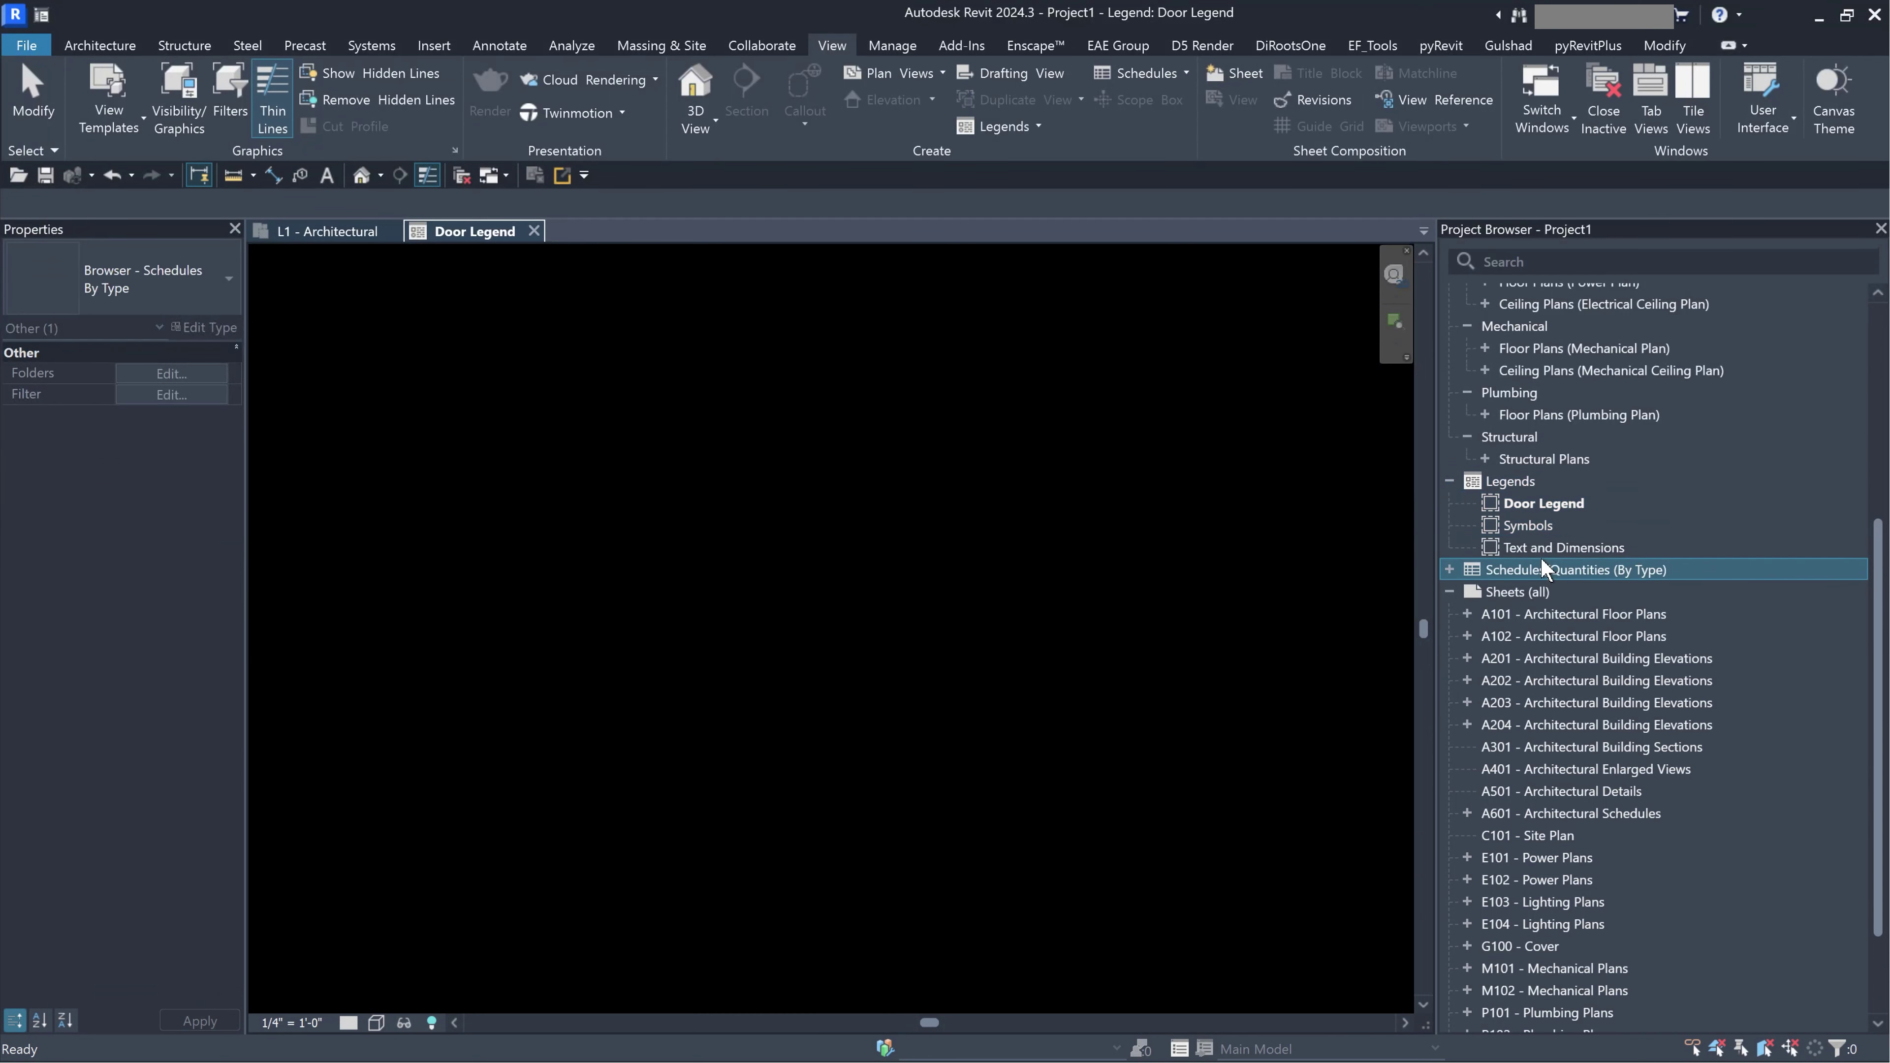
click(1535, 548)
click(1531, 529)
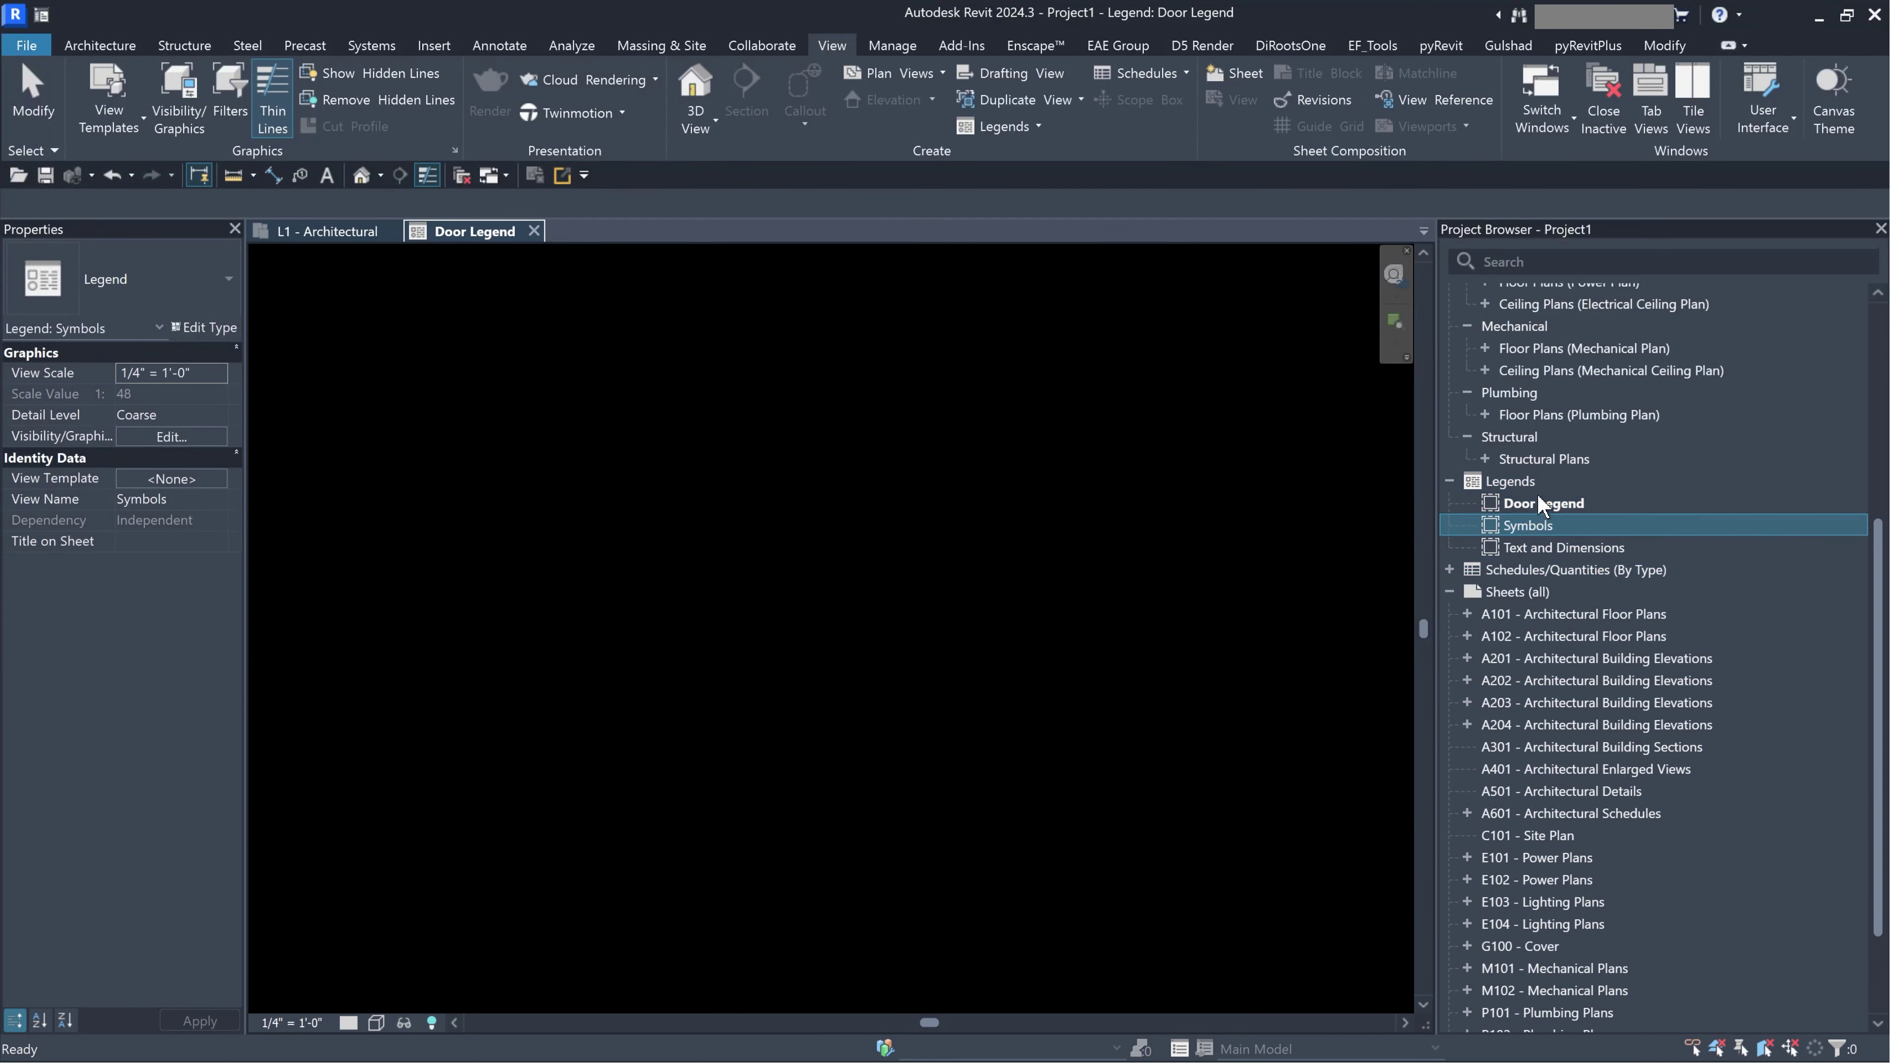
click(1537, 498)
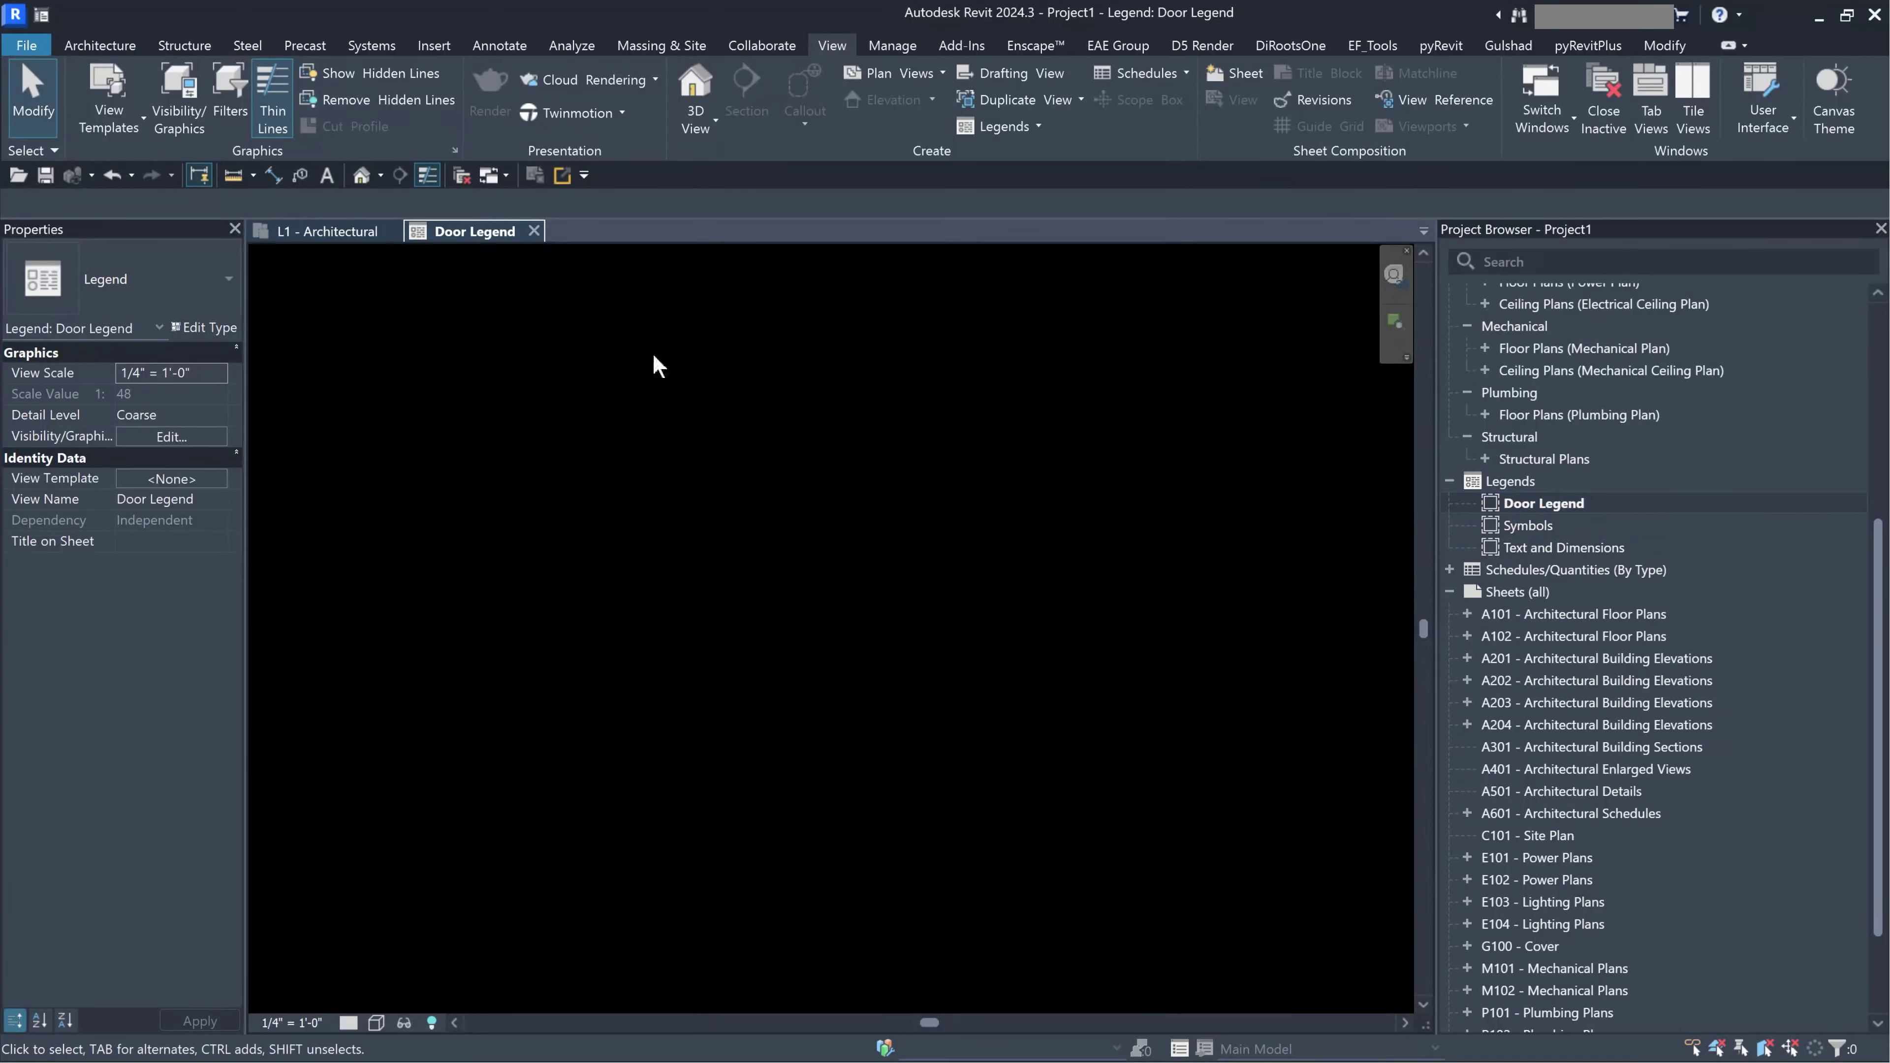
click(217, 374)
scroll(217, 443, up, 2)
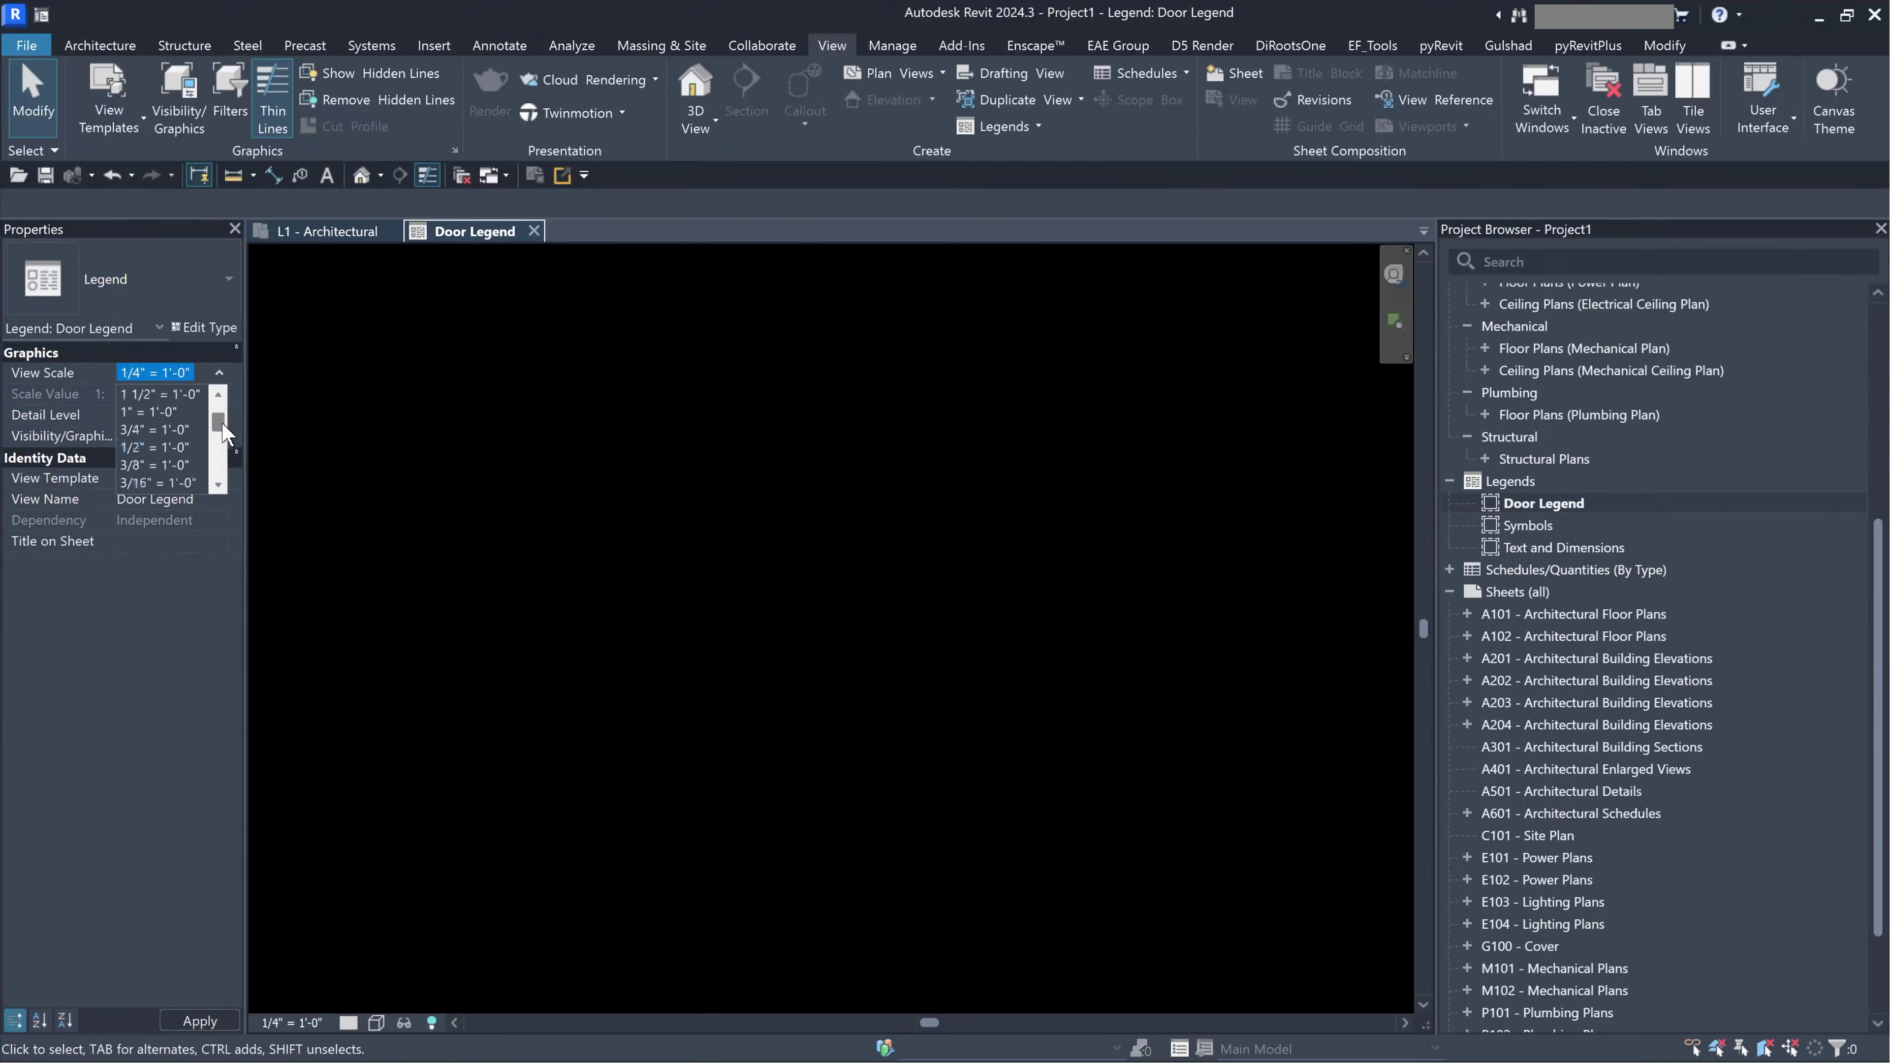
drag(215, 427, 225, 479)
click(654, 475)
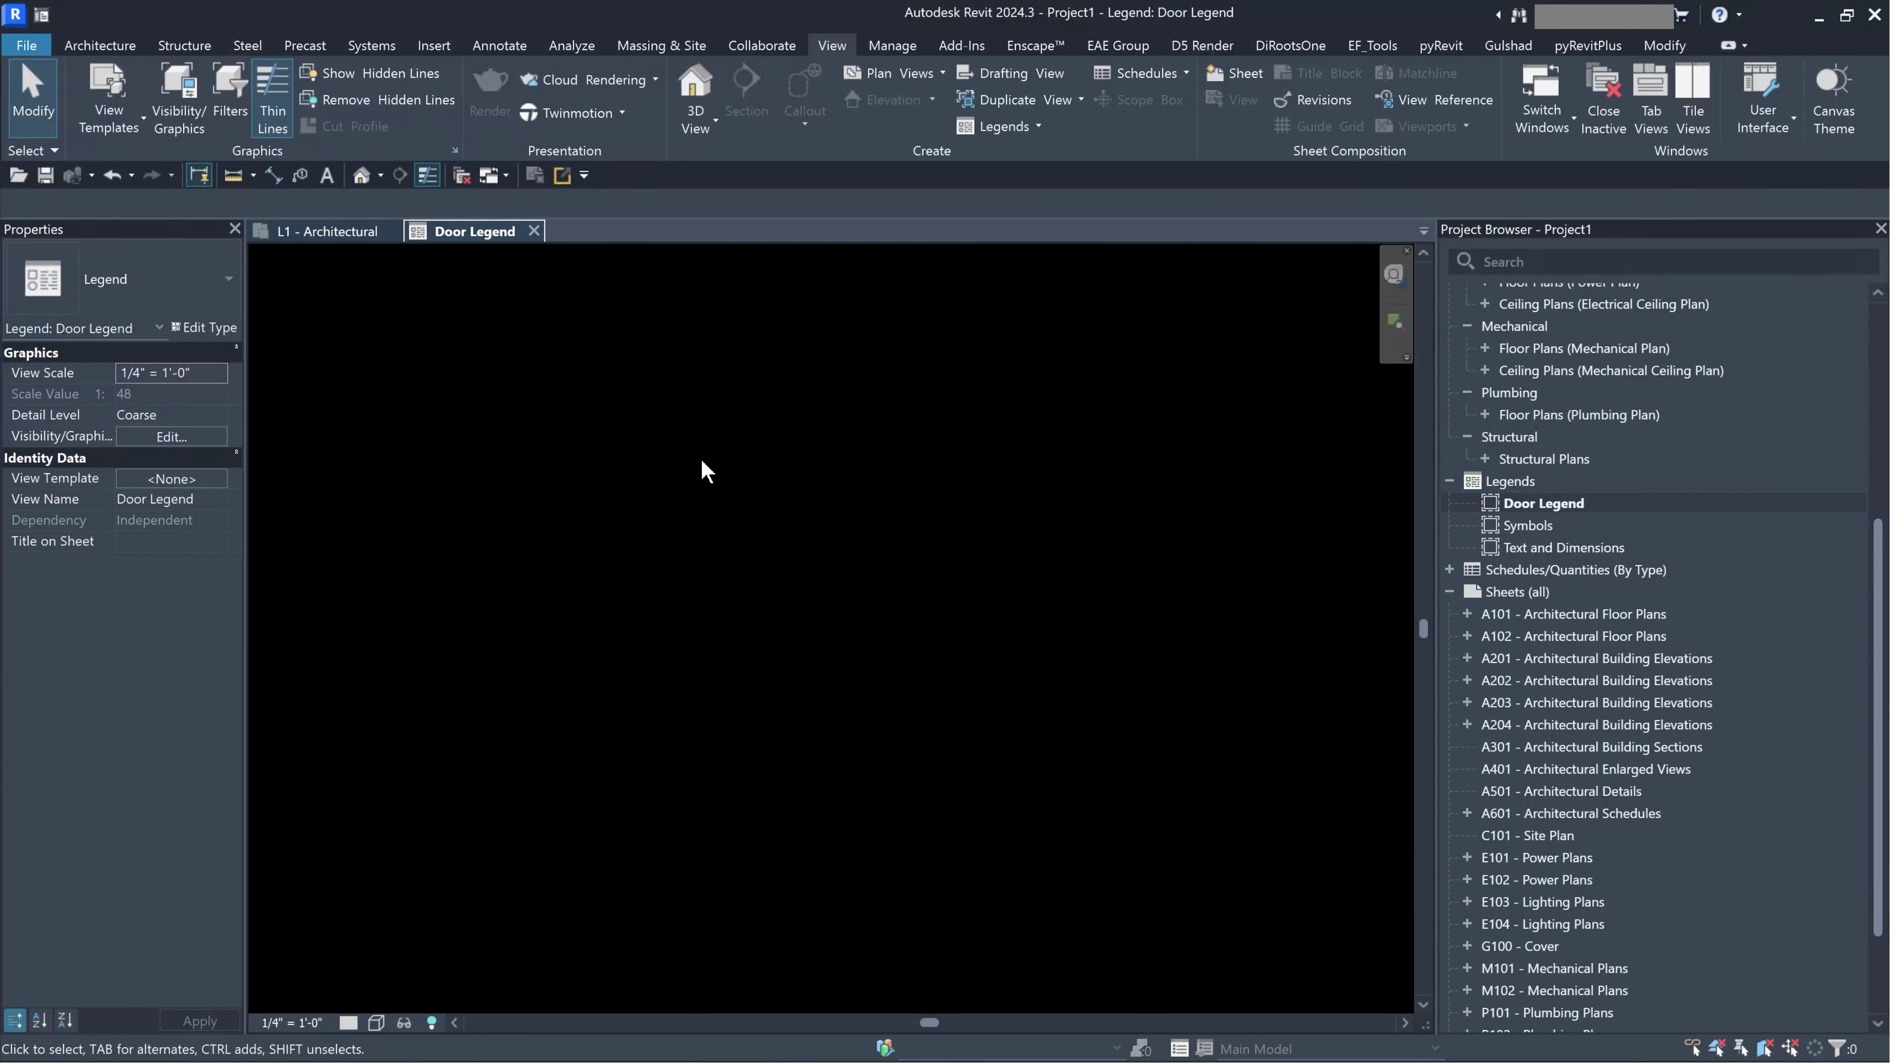
click(500, 49)
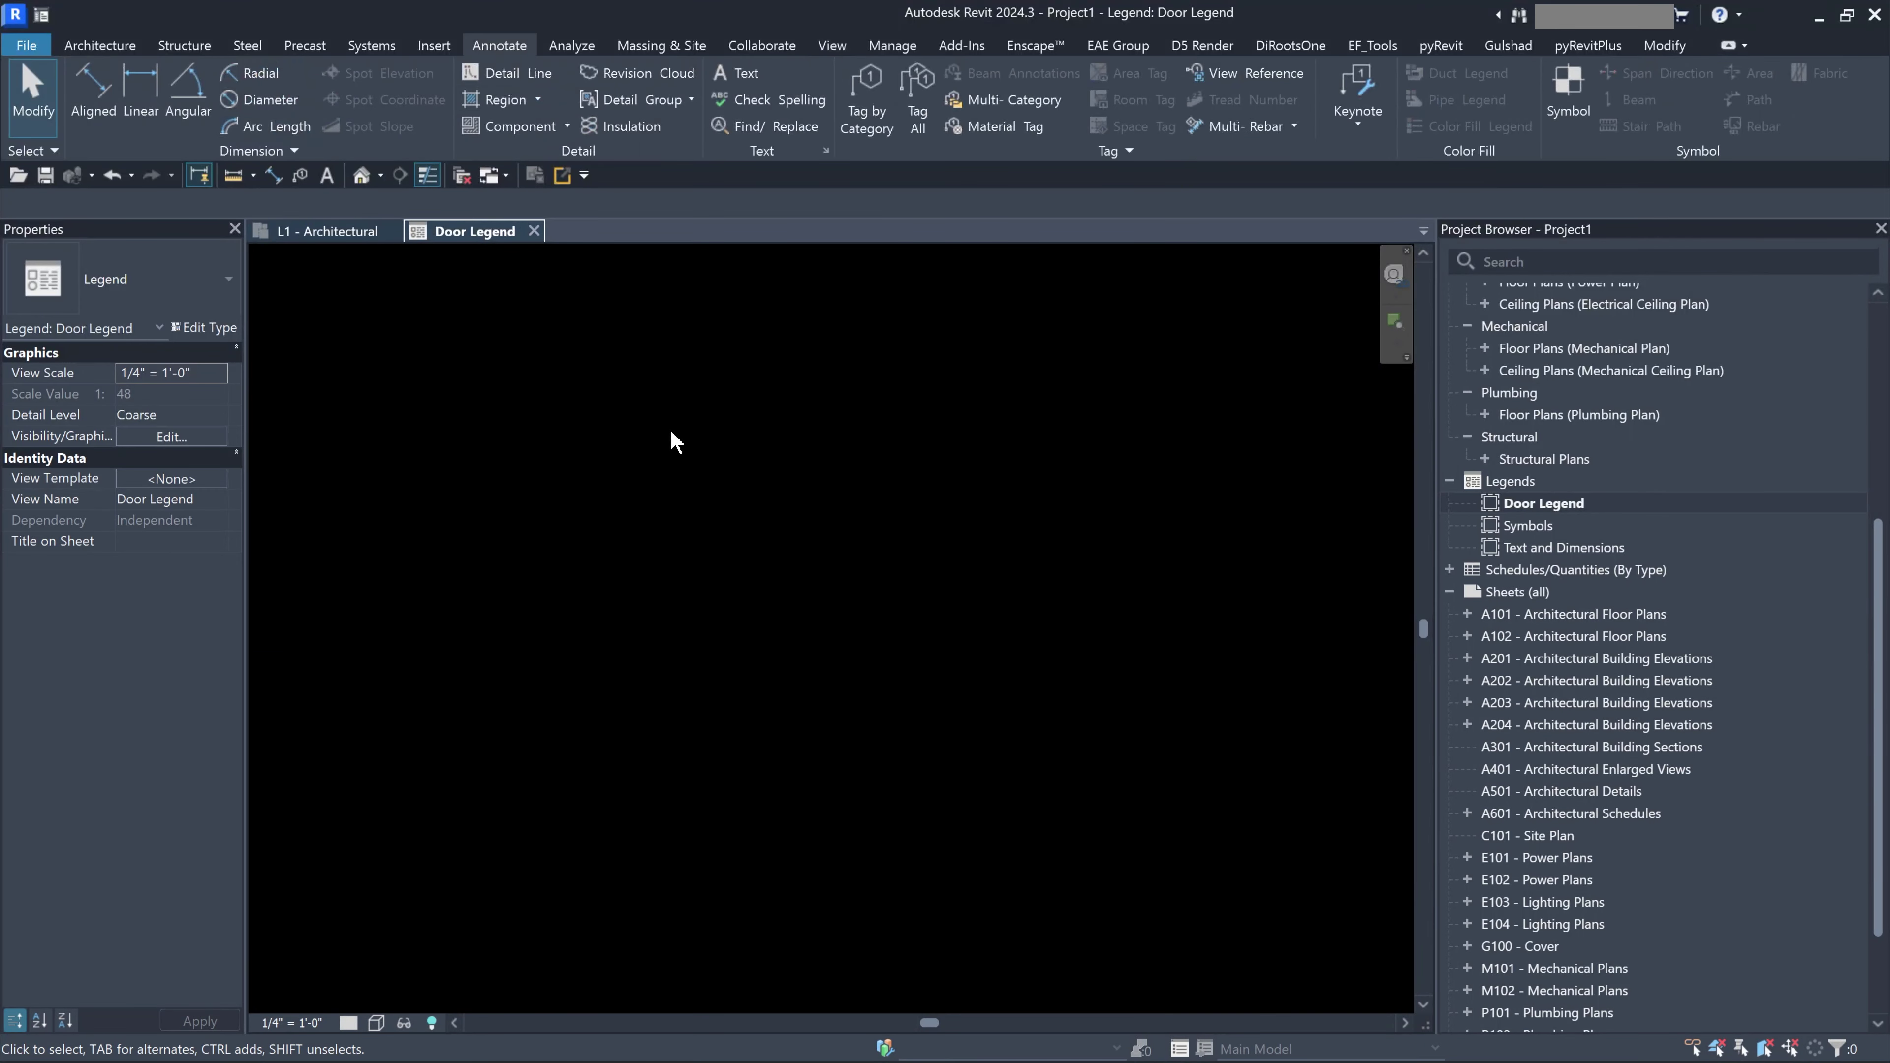
click(566, 126)
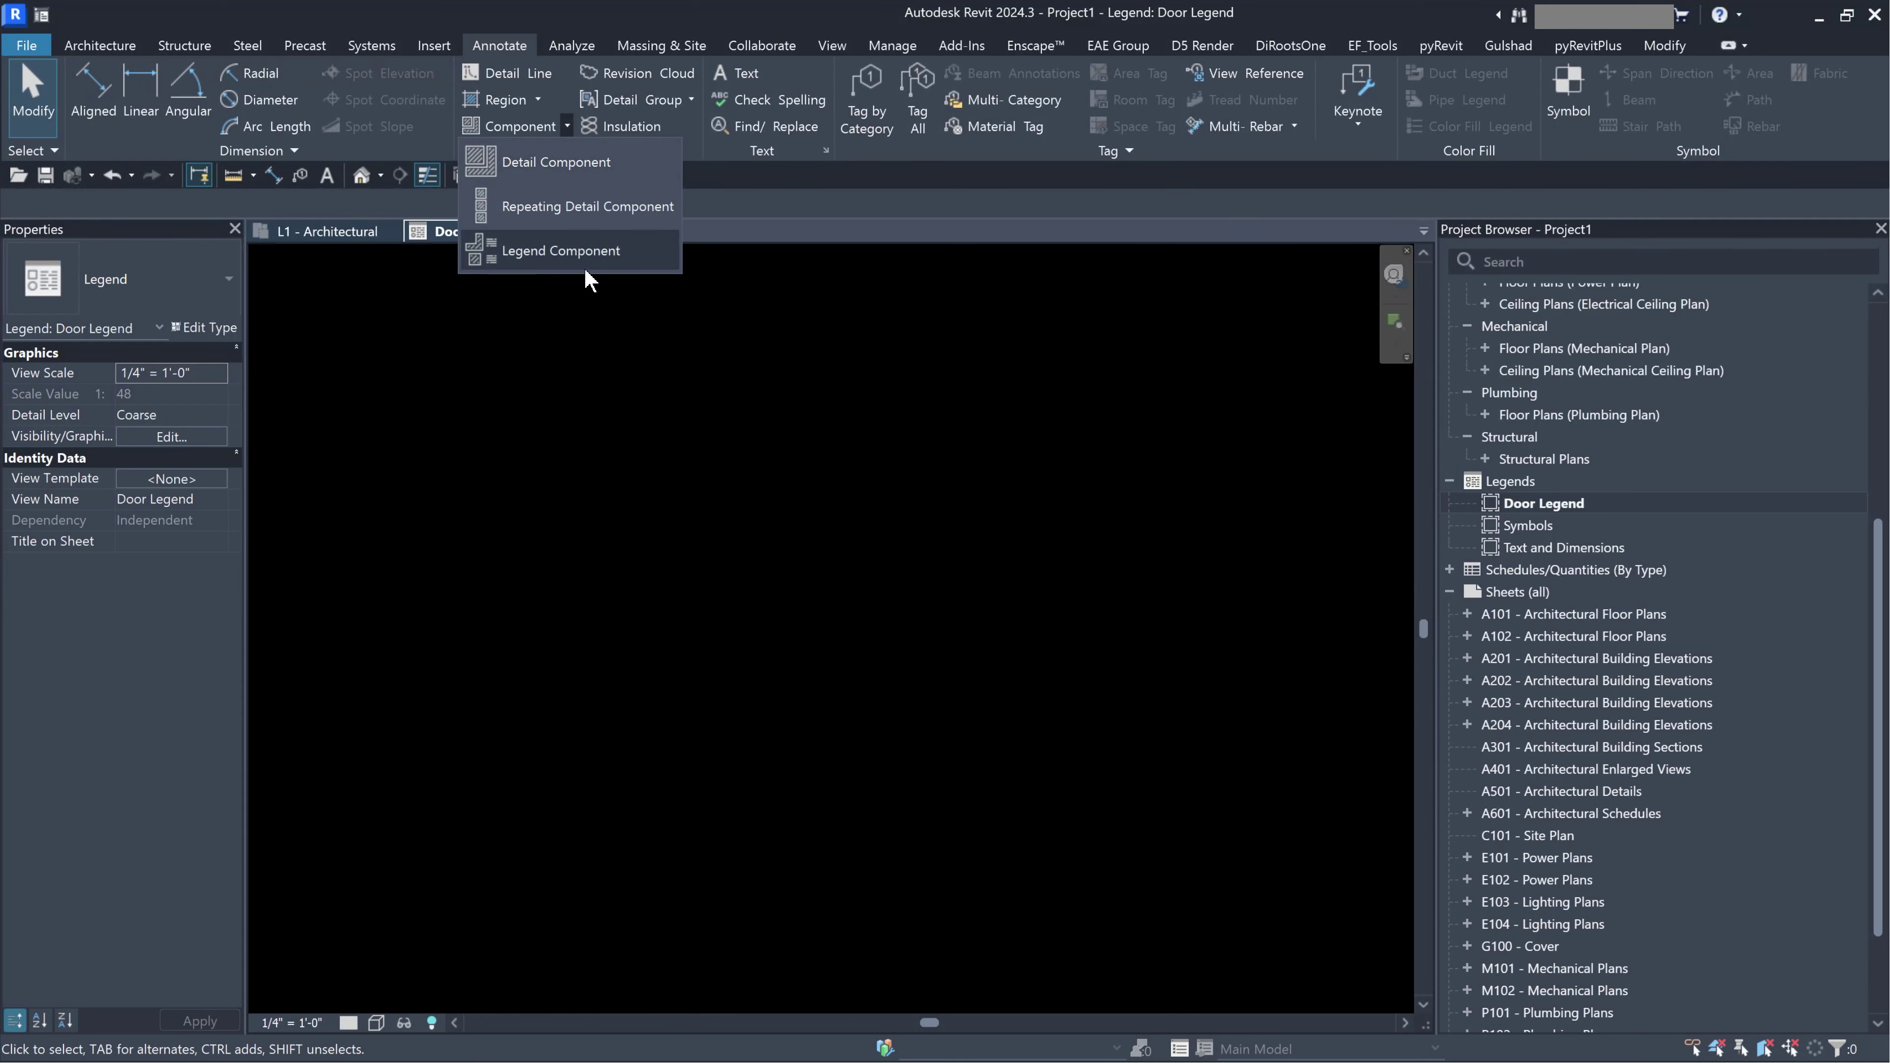
click(605, 453)
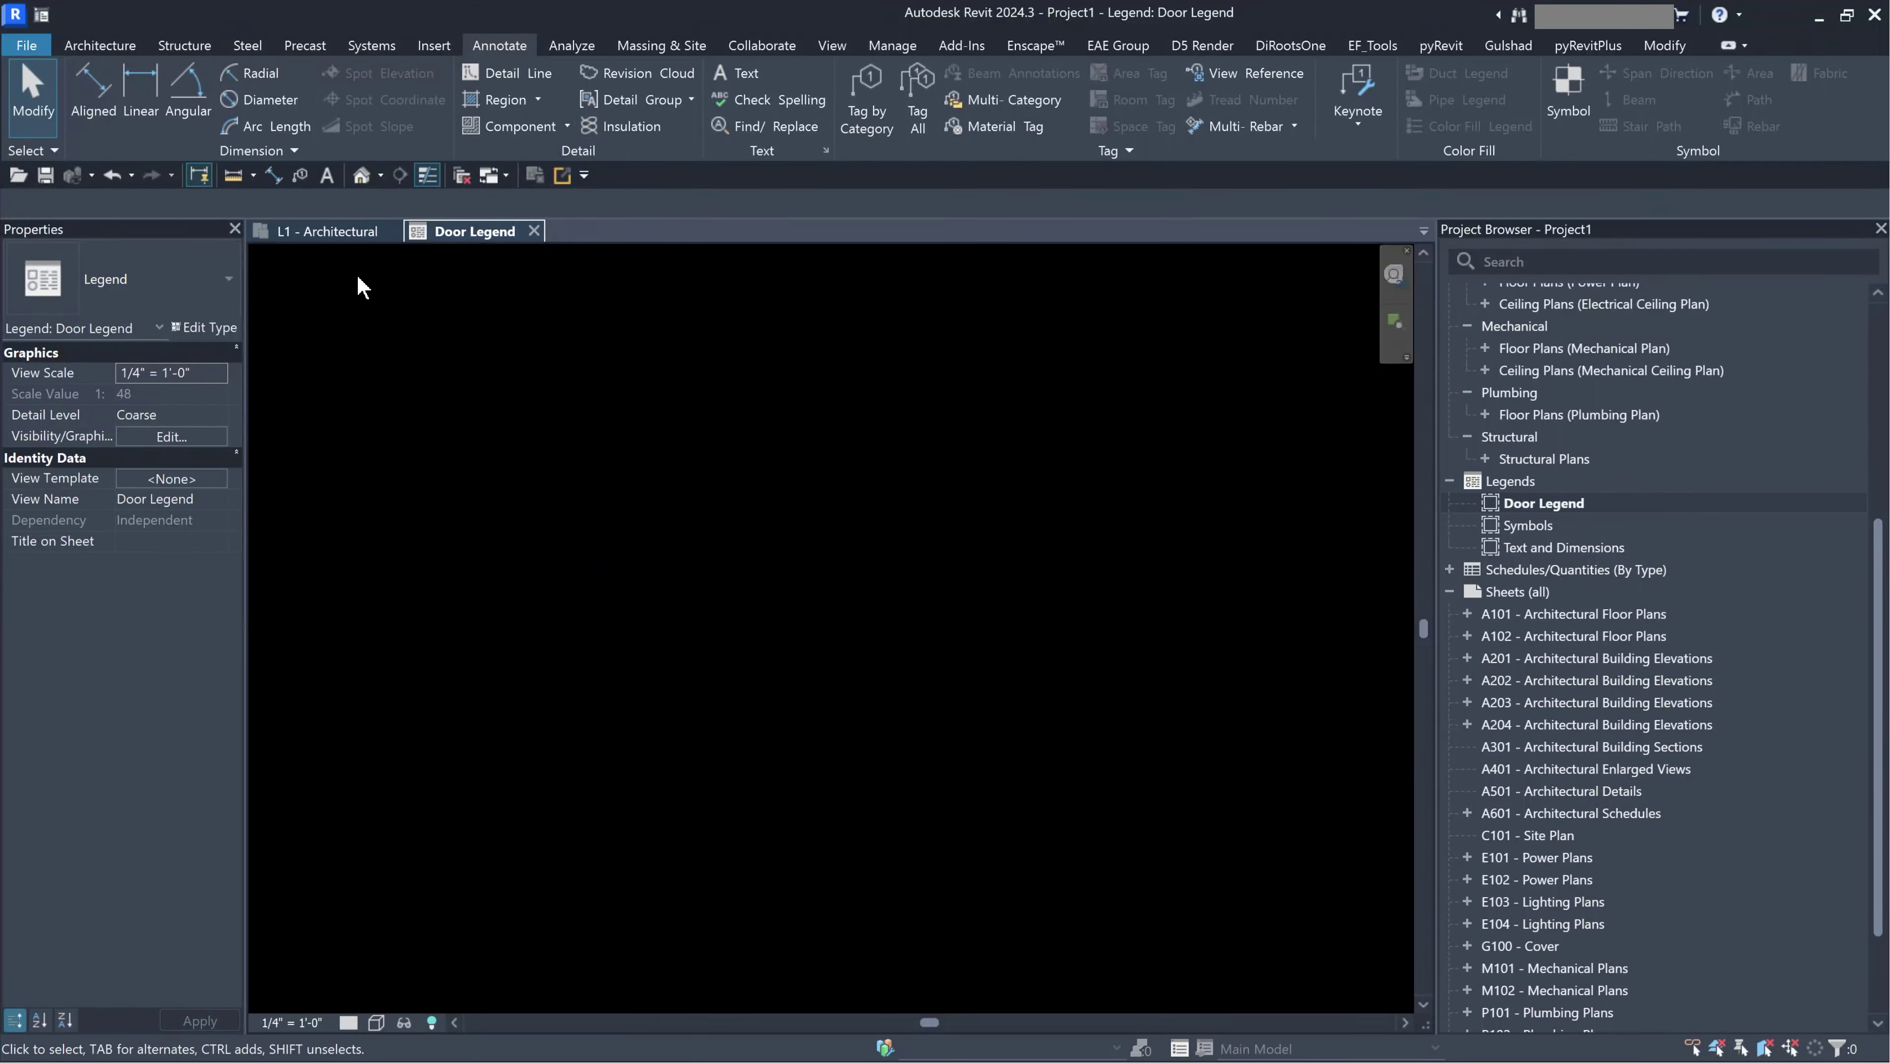
click(342, 233)
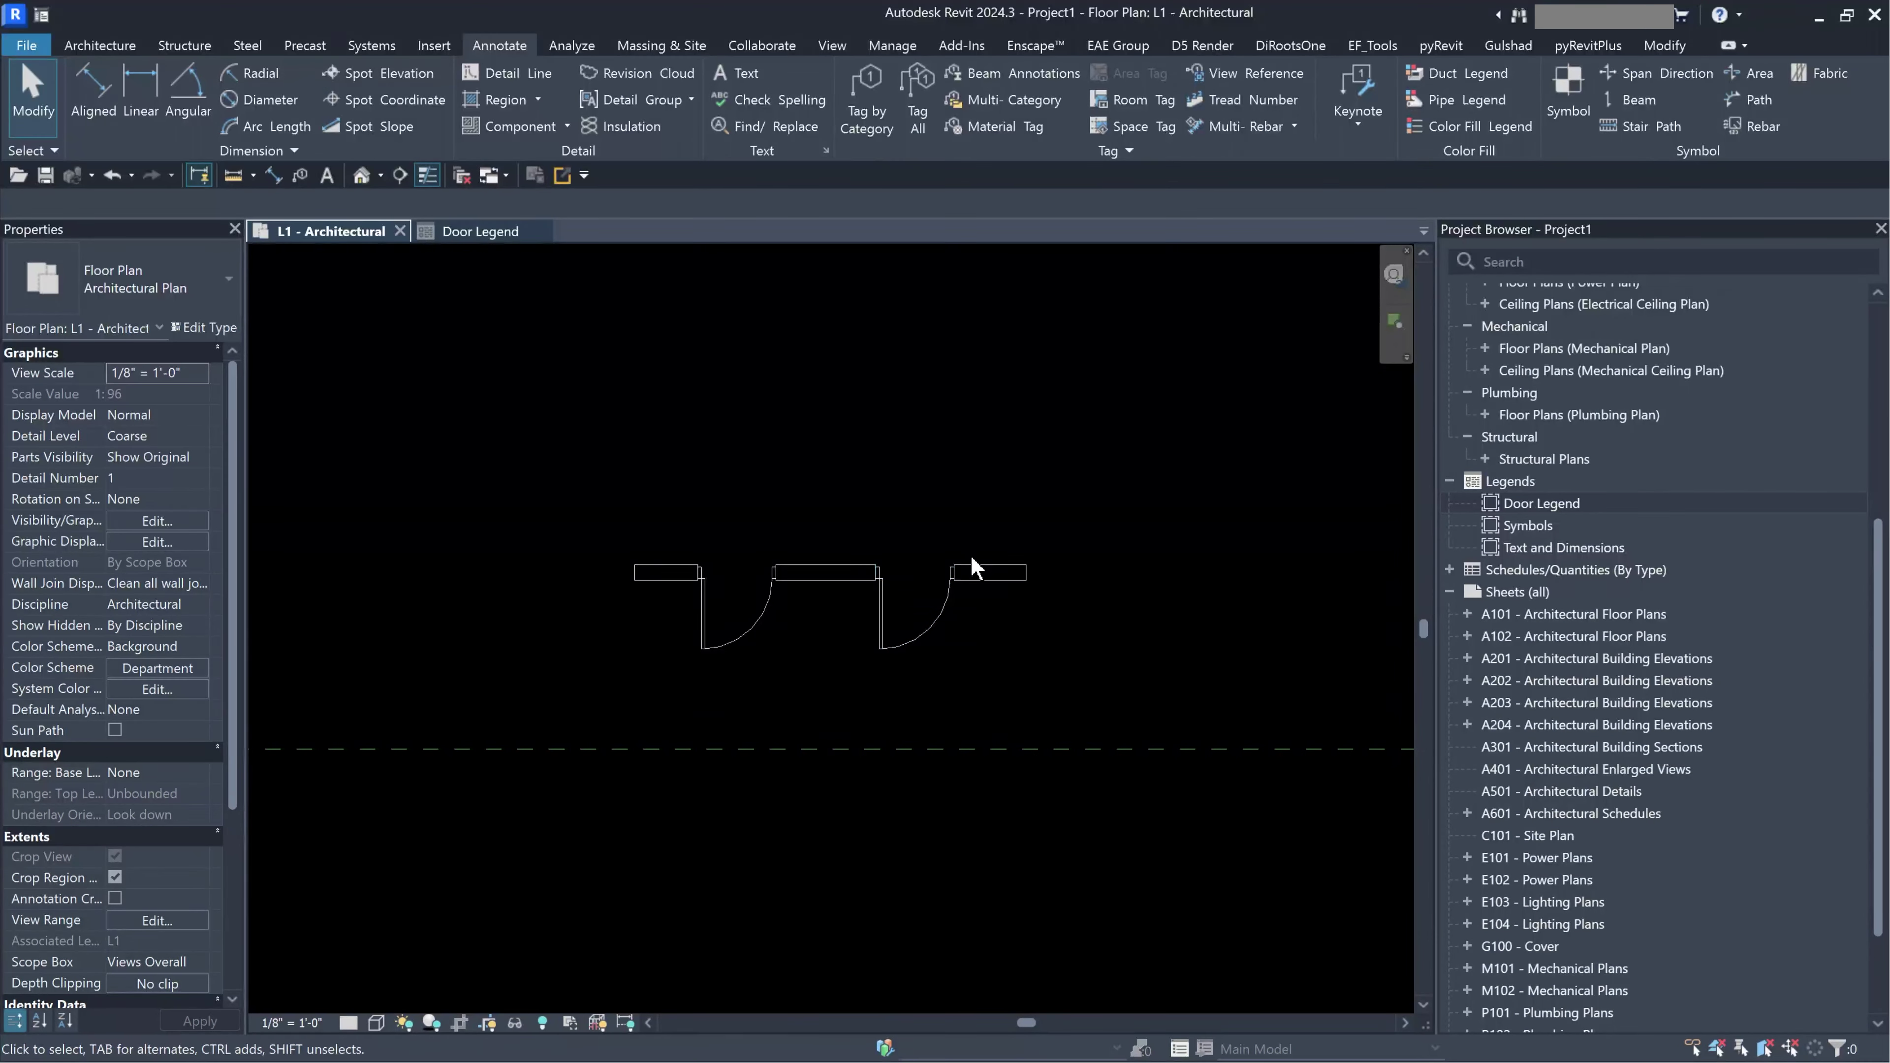
click(483, 237)
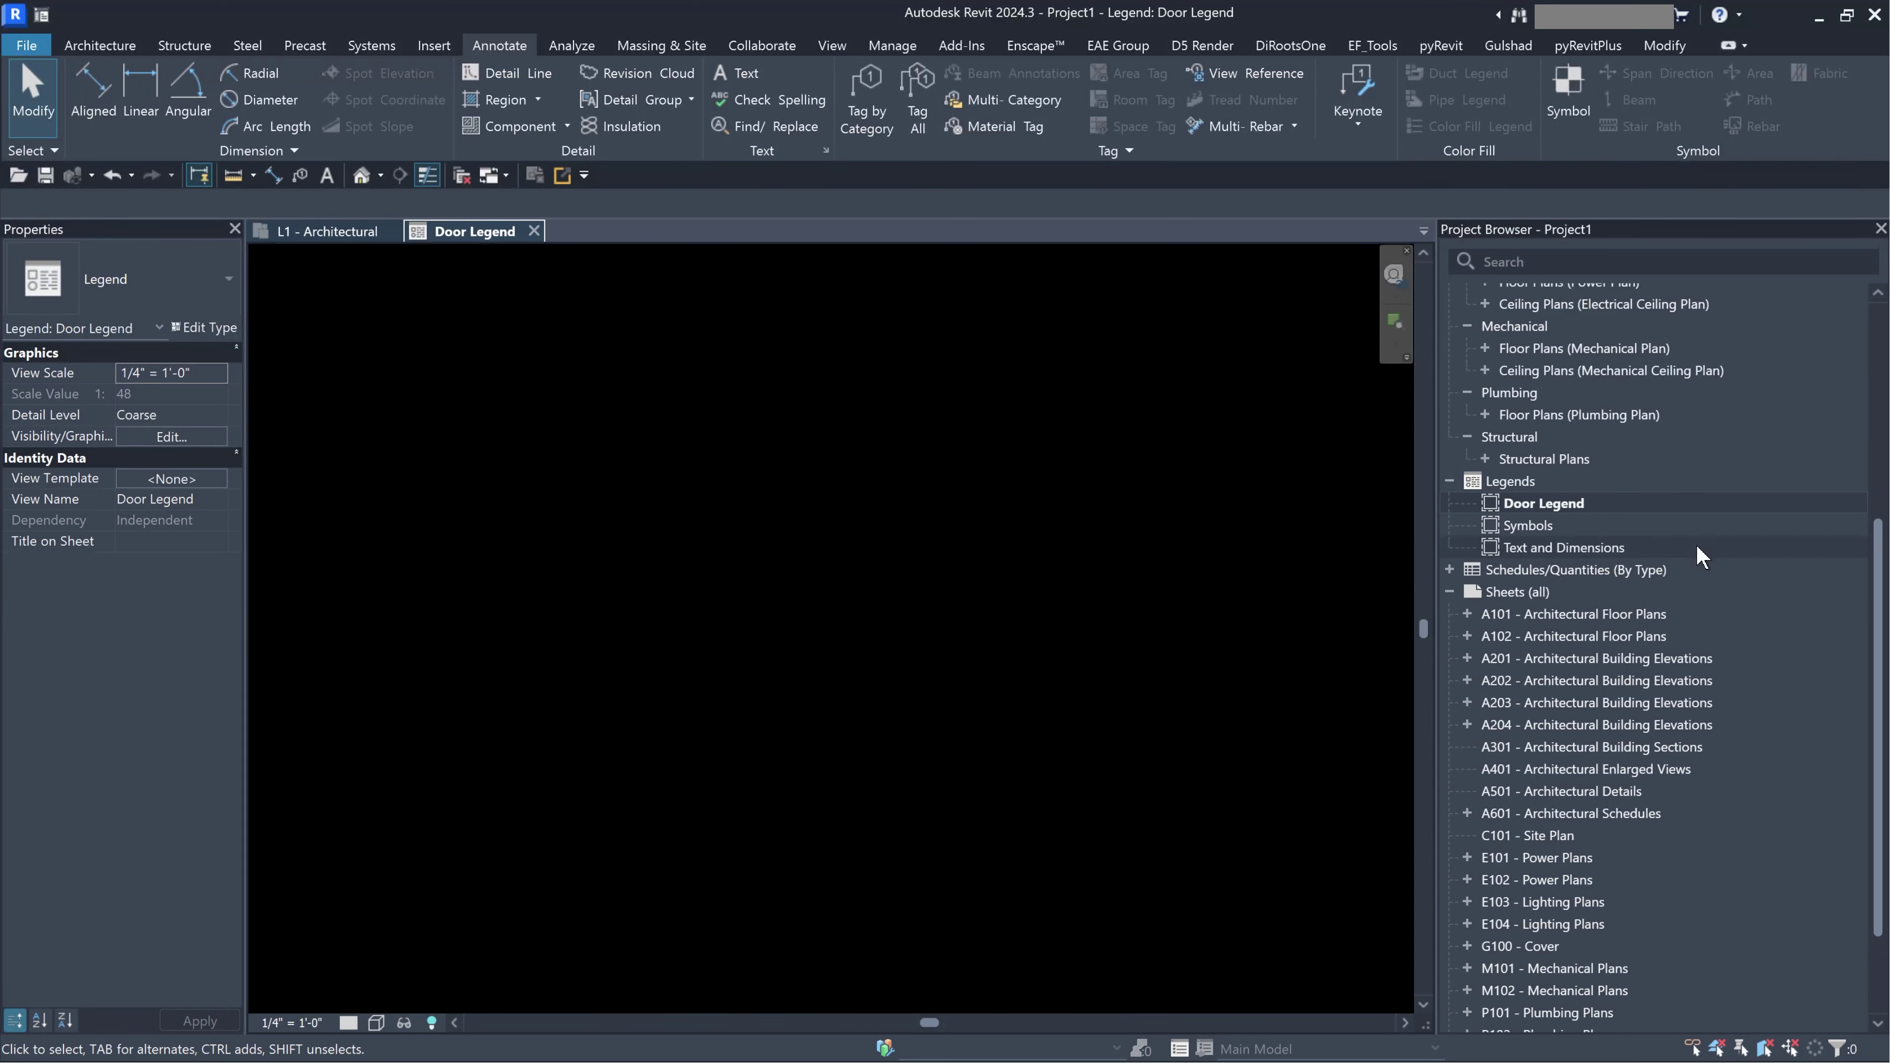
Place a floor plan legend component of the 24 x 24 Face 12 x 12 Connection Exhaust Grill in the Door Legend view.
click(567, 126)
click(544, 253)
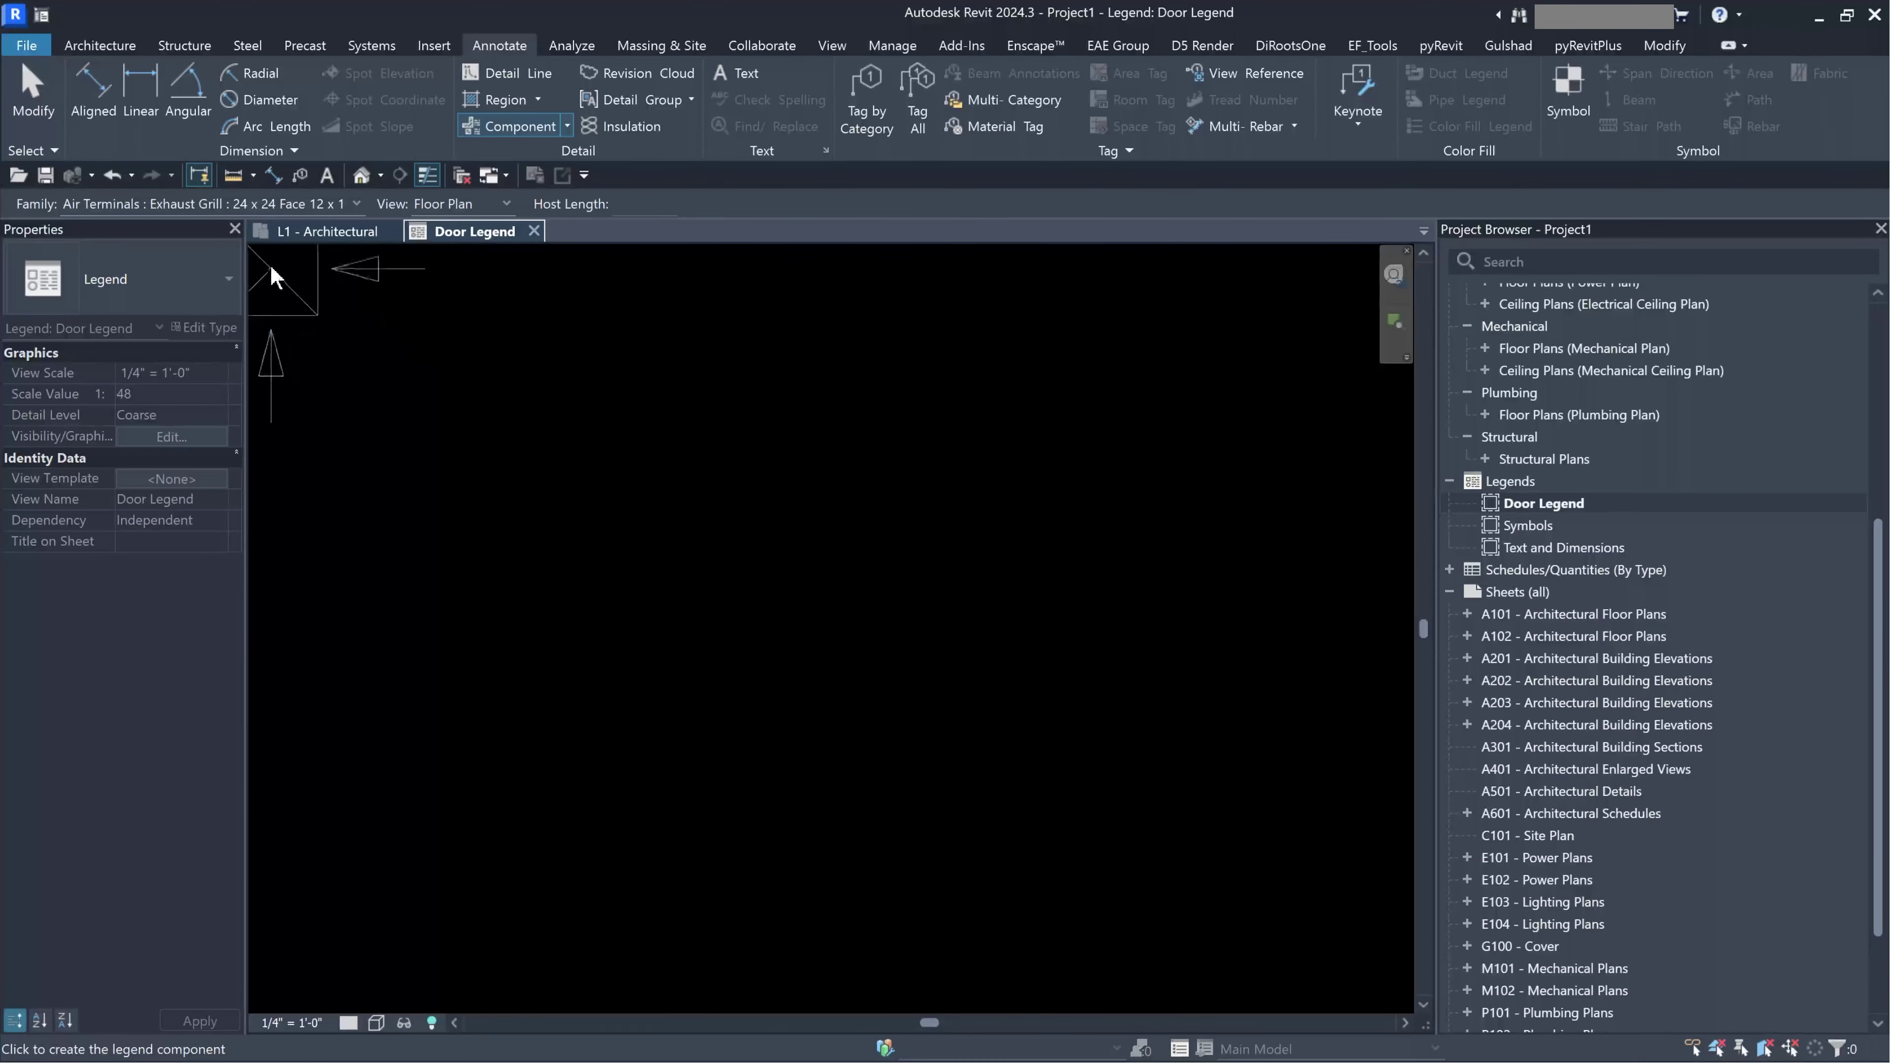
click(292, 205)
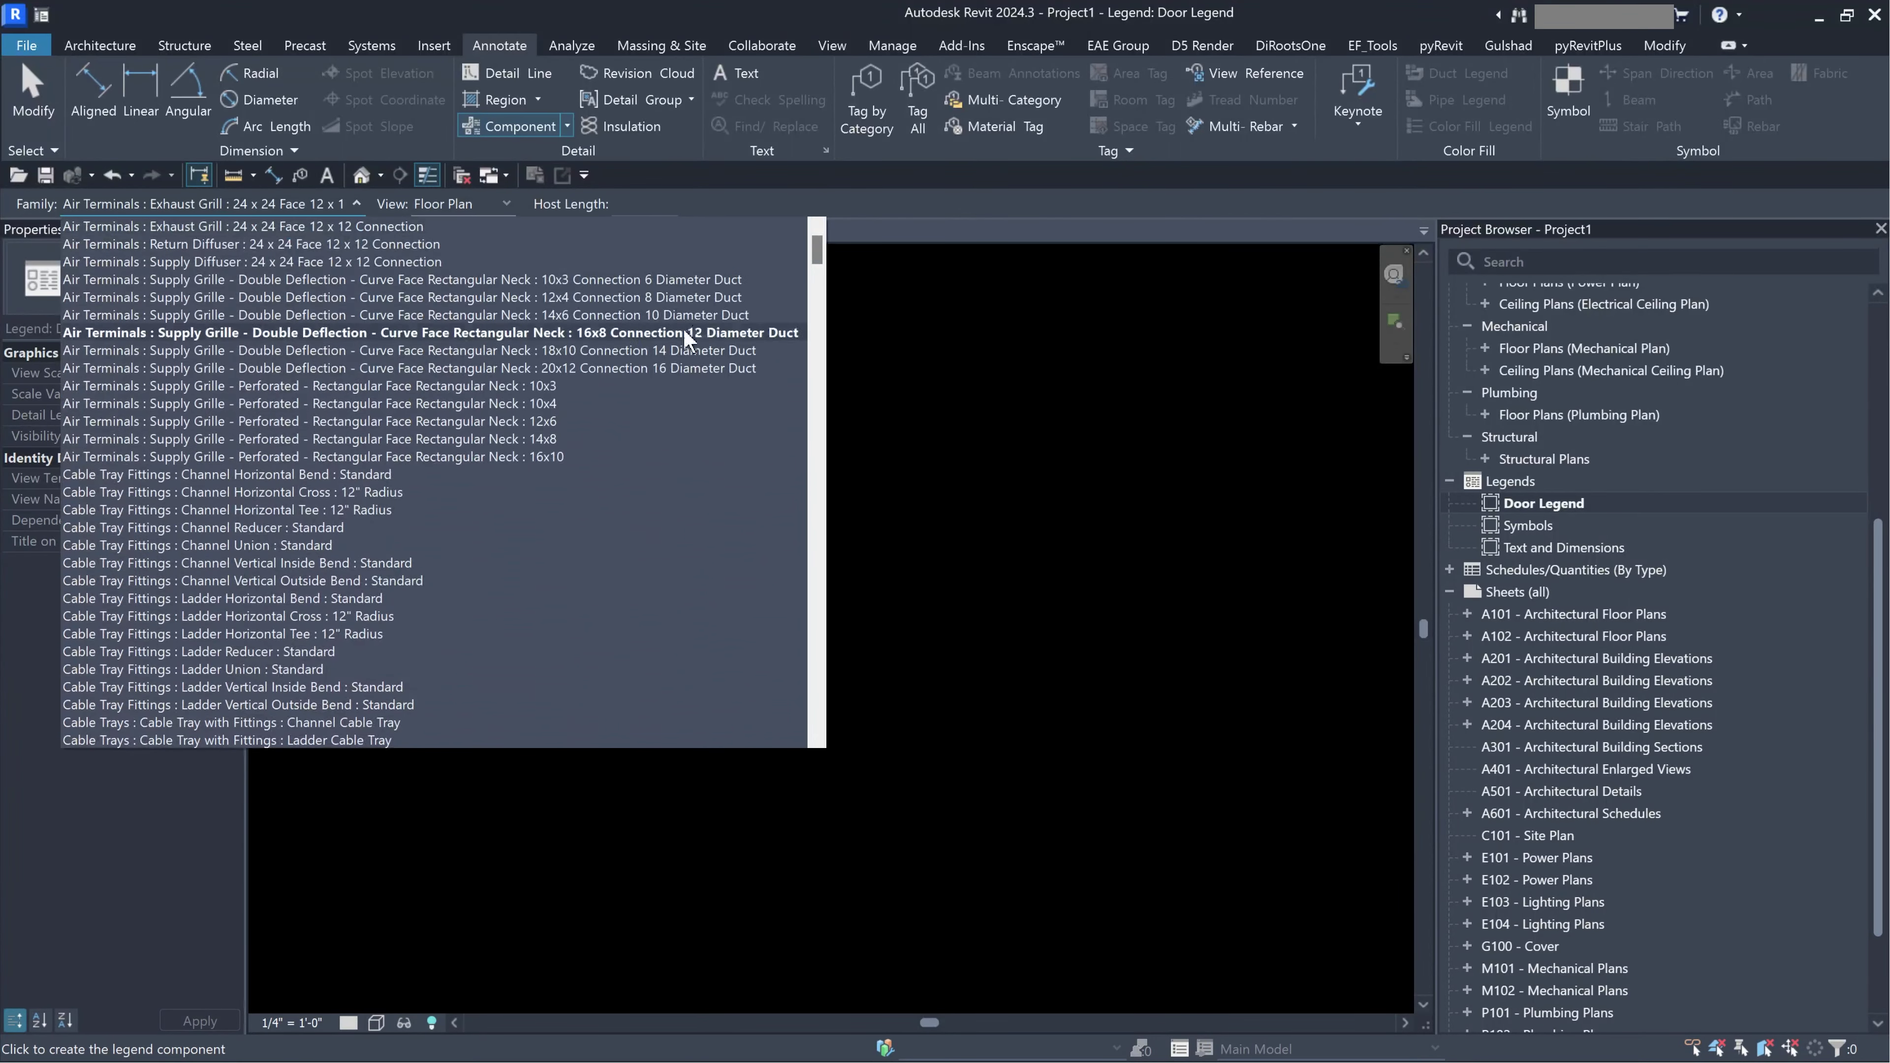
mouse_move(817, 249)
mouse_down()
mouse_move(814, 704)
mouse_move(832, 514)
mouse_move(817, 223)
mouse_up()
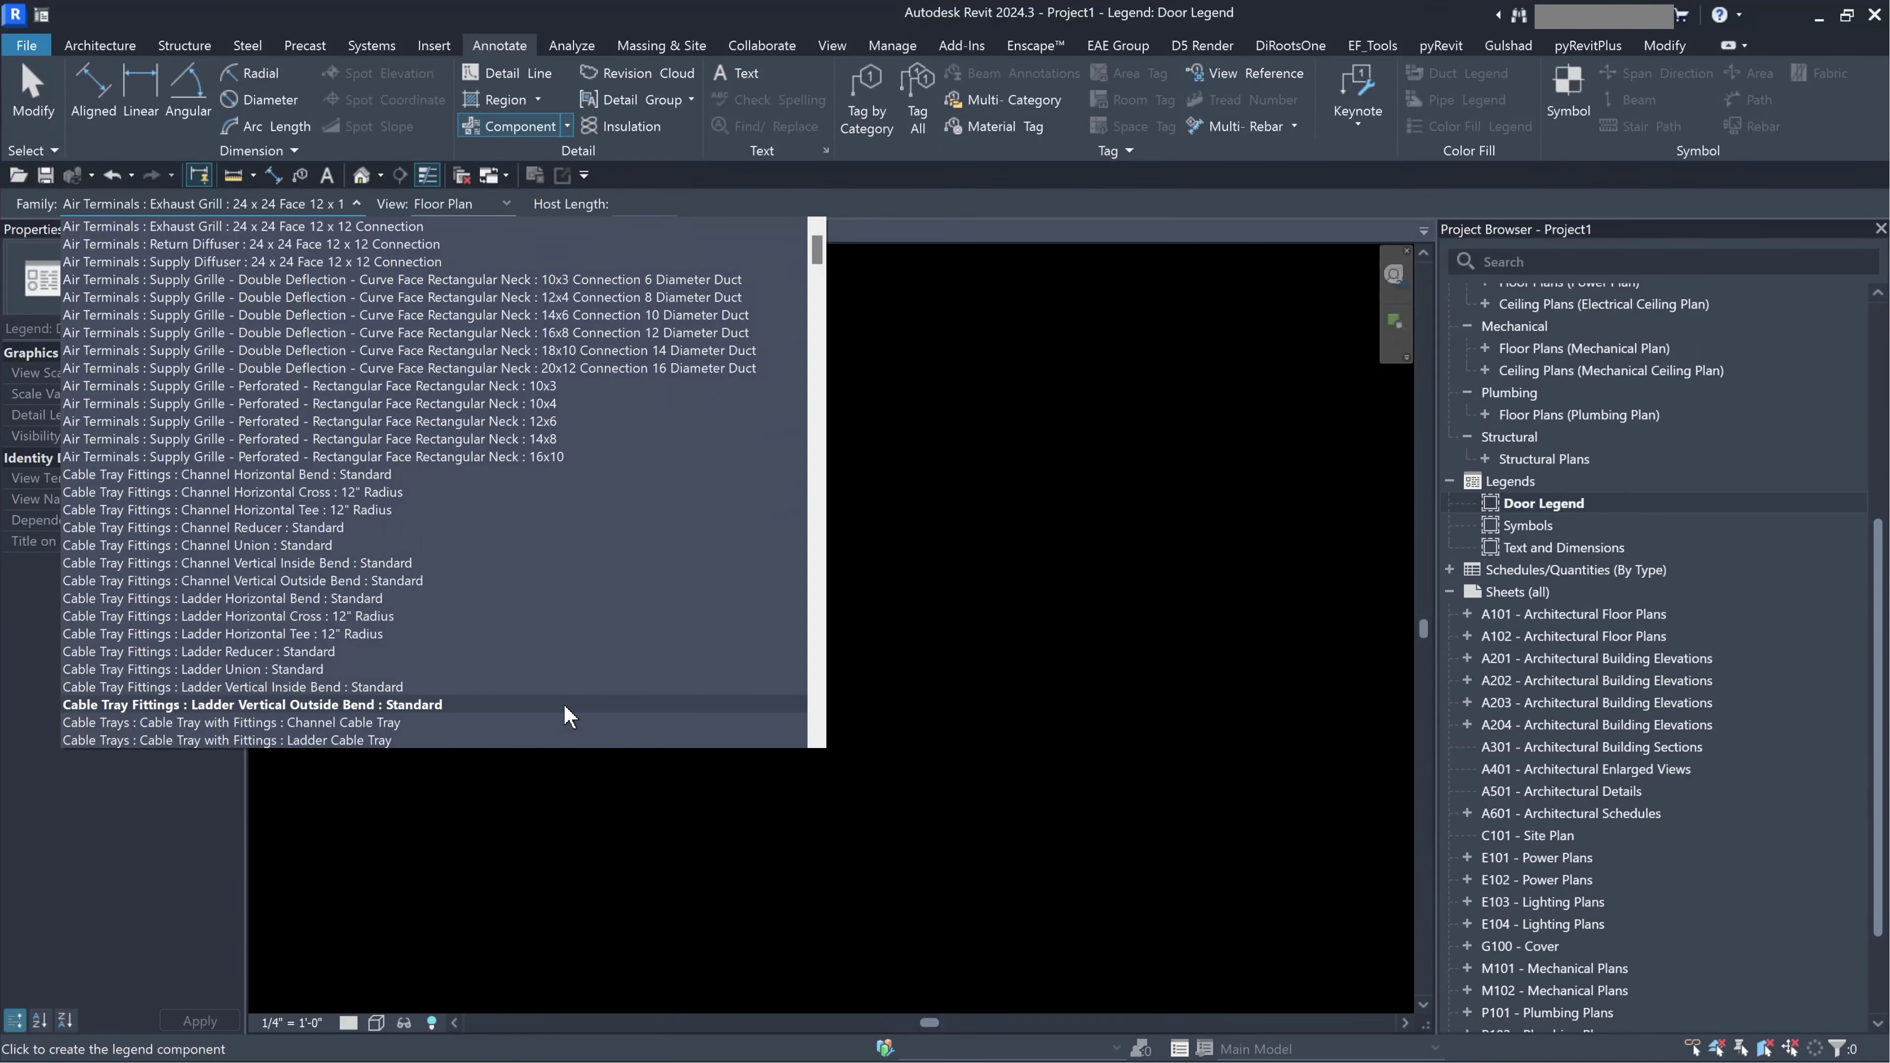
mouse_move(816, 247)
mouse_down()
mouse_move(832, 350)
mouse_move(793, 591)
mouse_move(824, 249)
mouse_up()
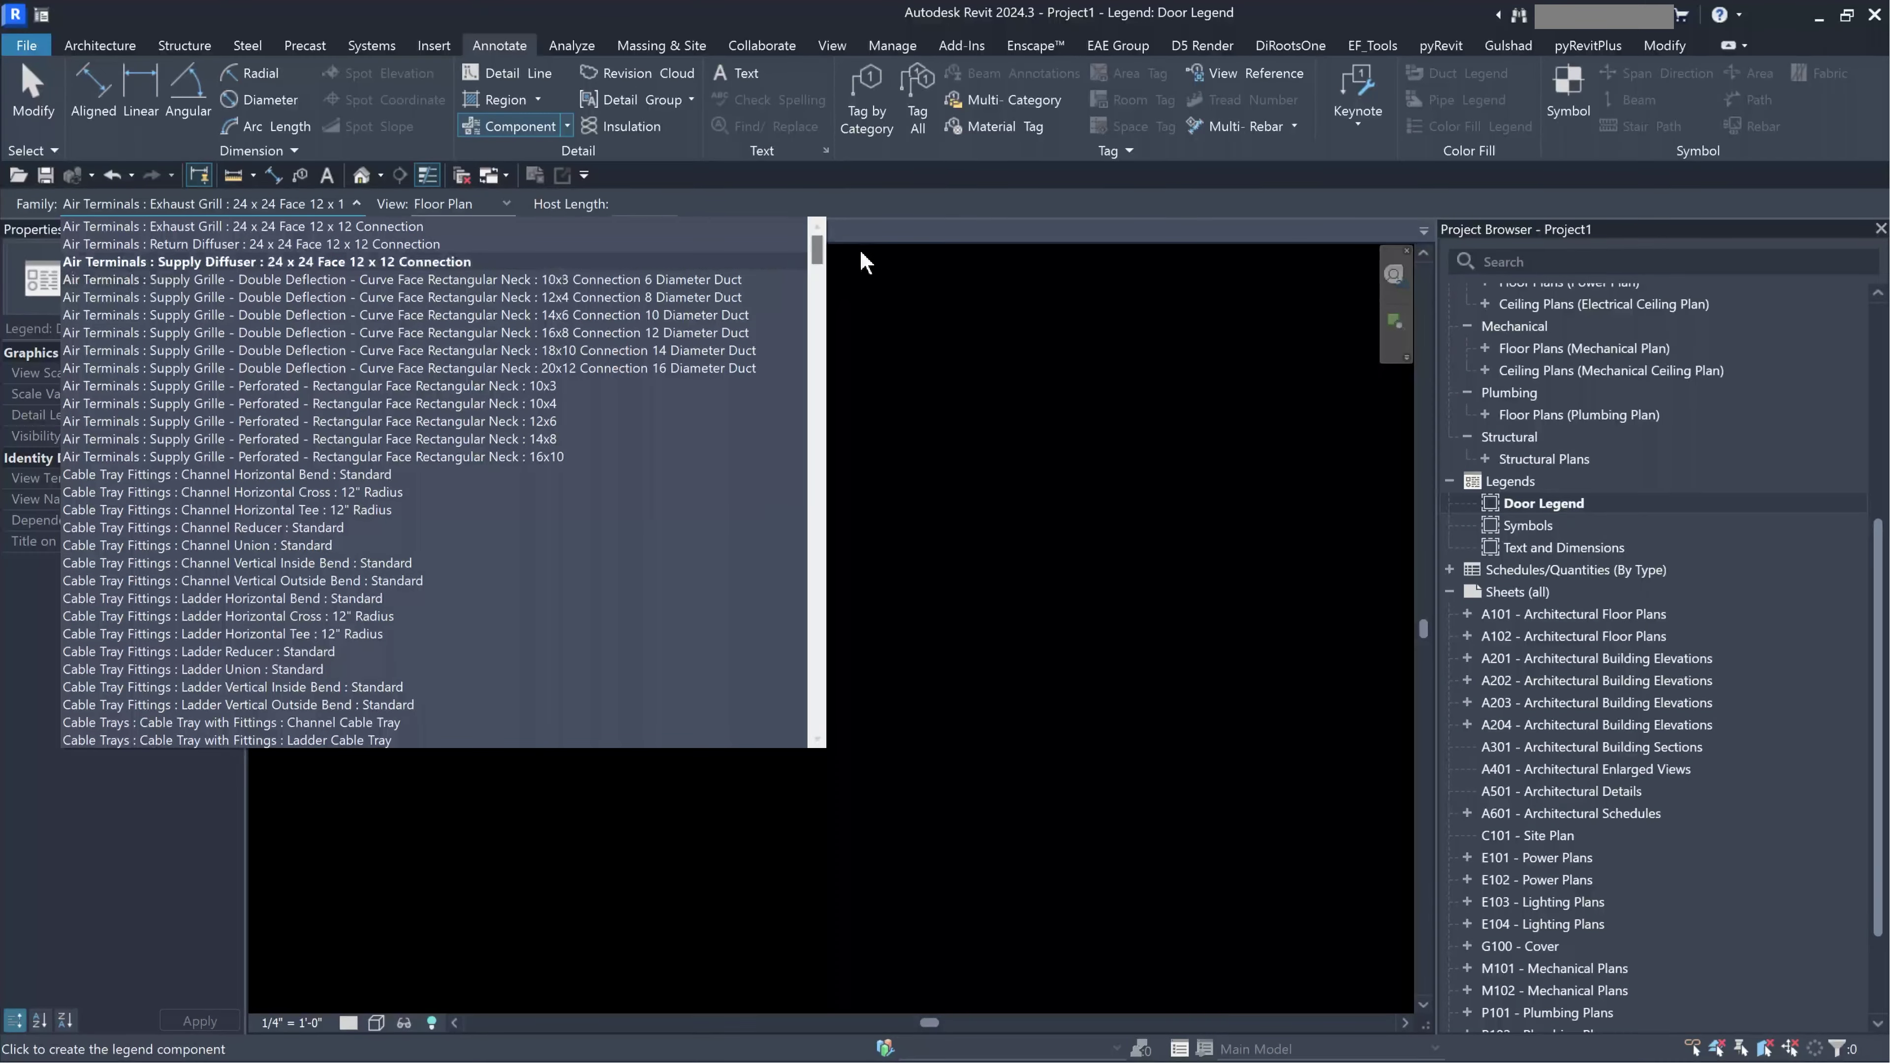
drag(819, 257, 816, 578)
click(984, 392)
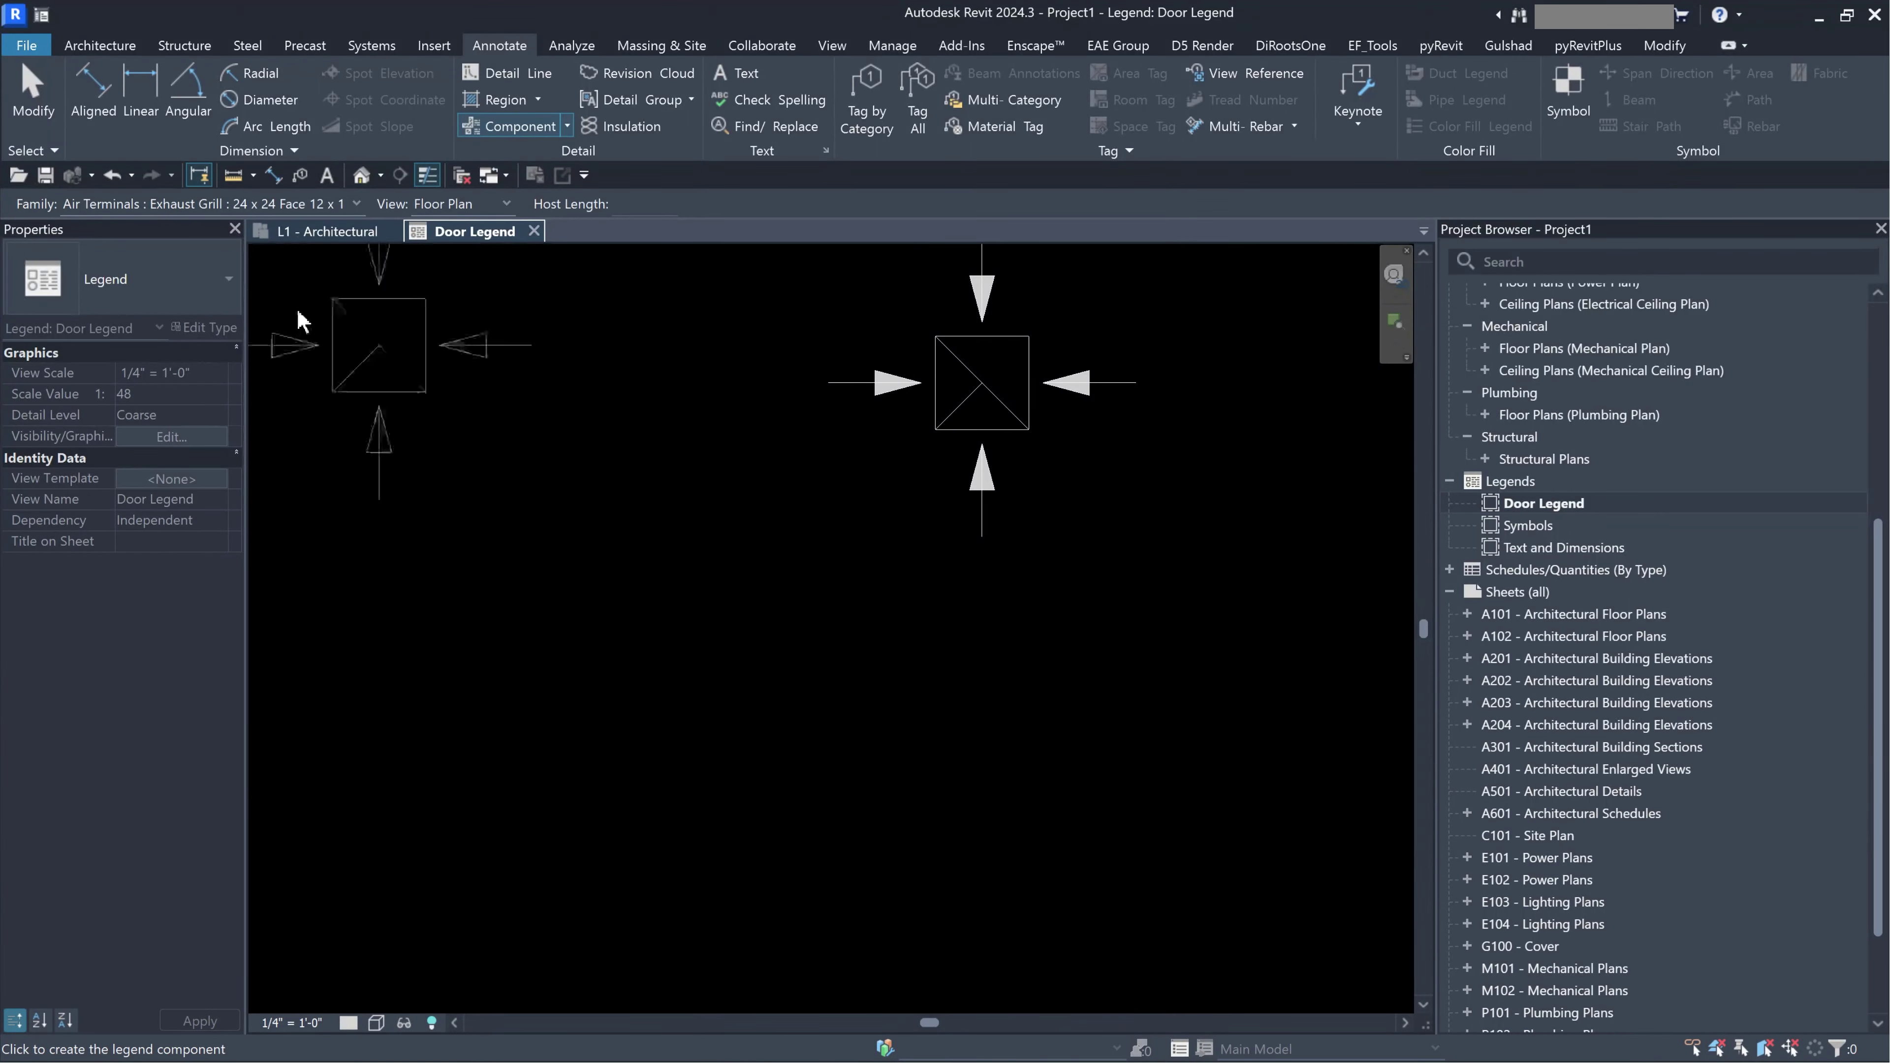
Delete the exhaust grill component from the Door Legend view.
click(33, 96)
click(1061, 368)
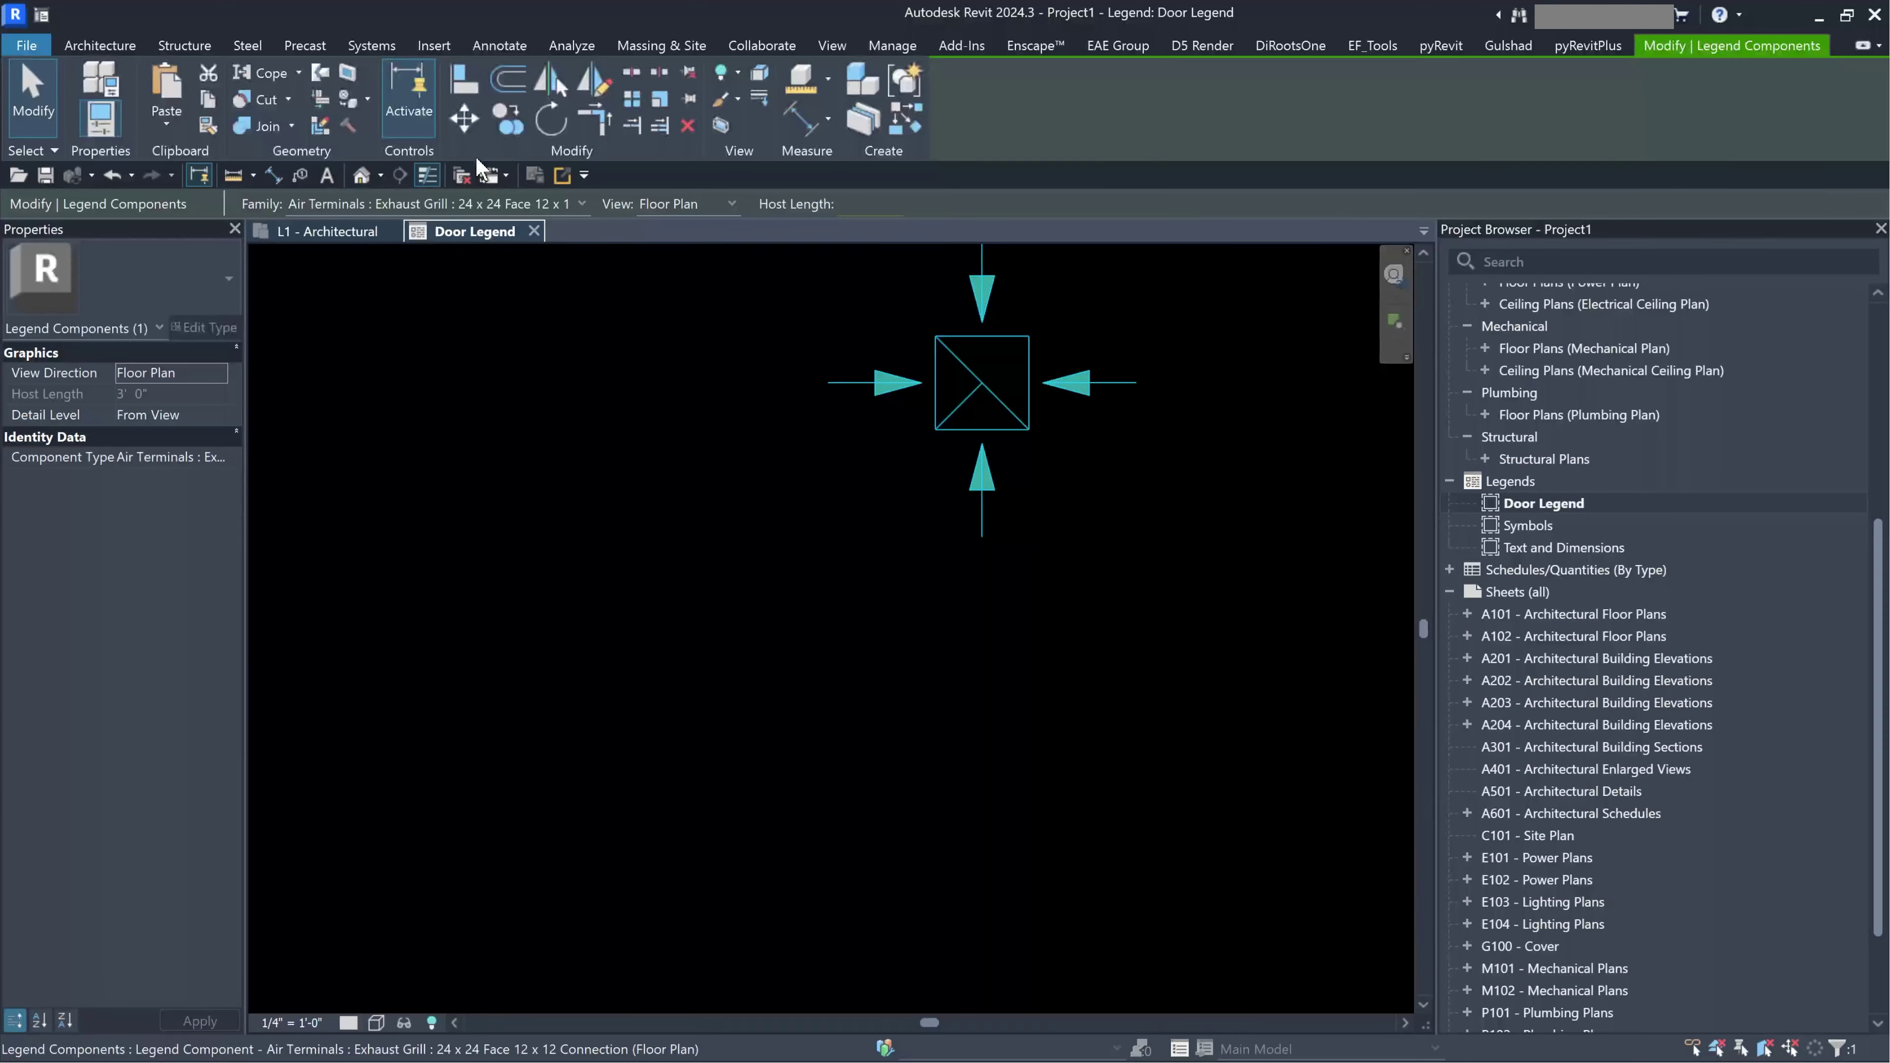
click(687, 125)
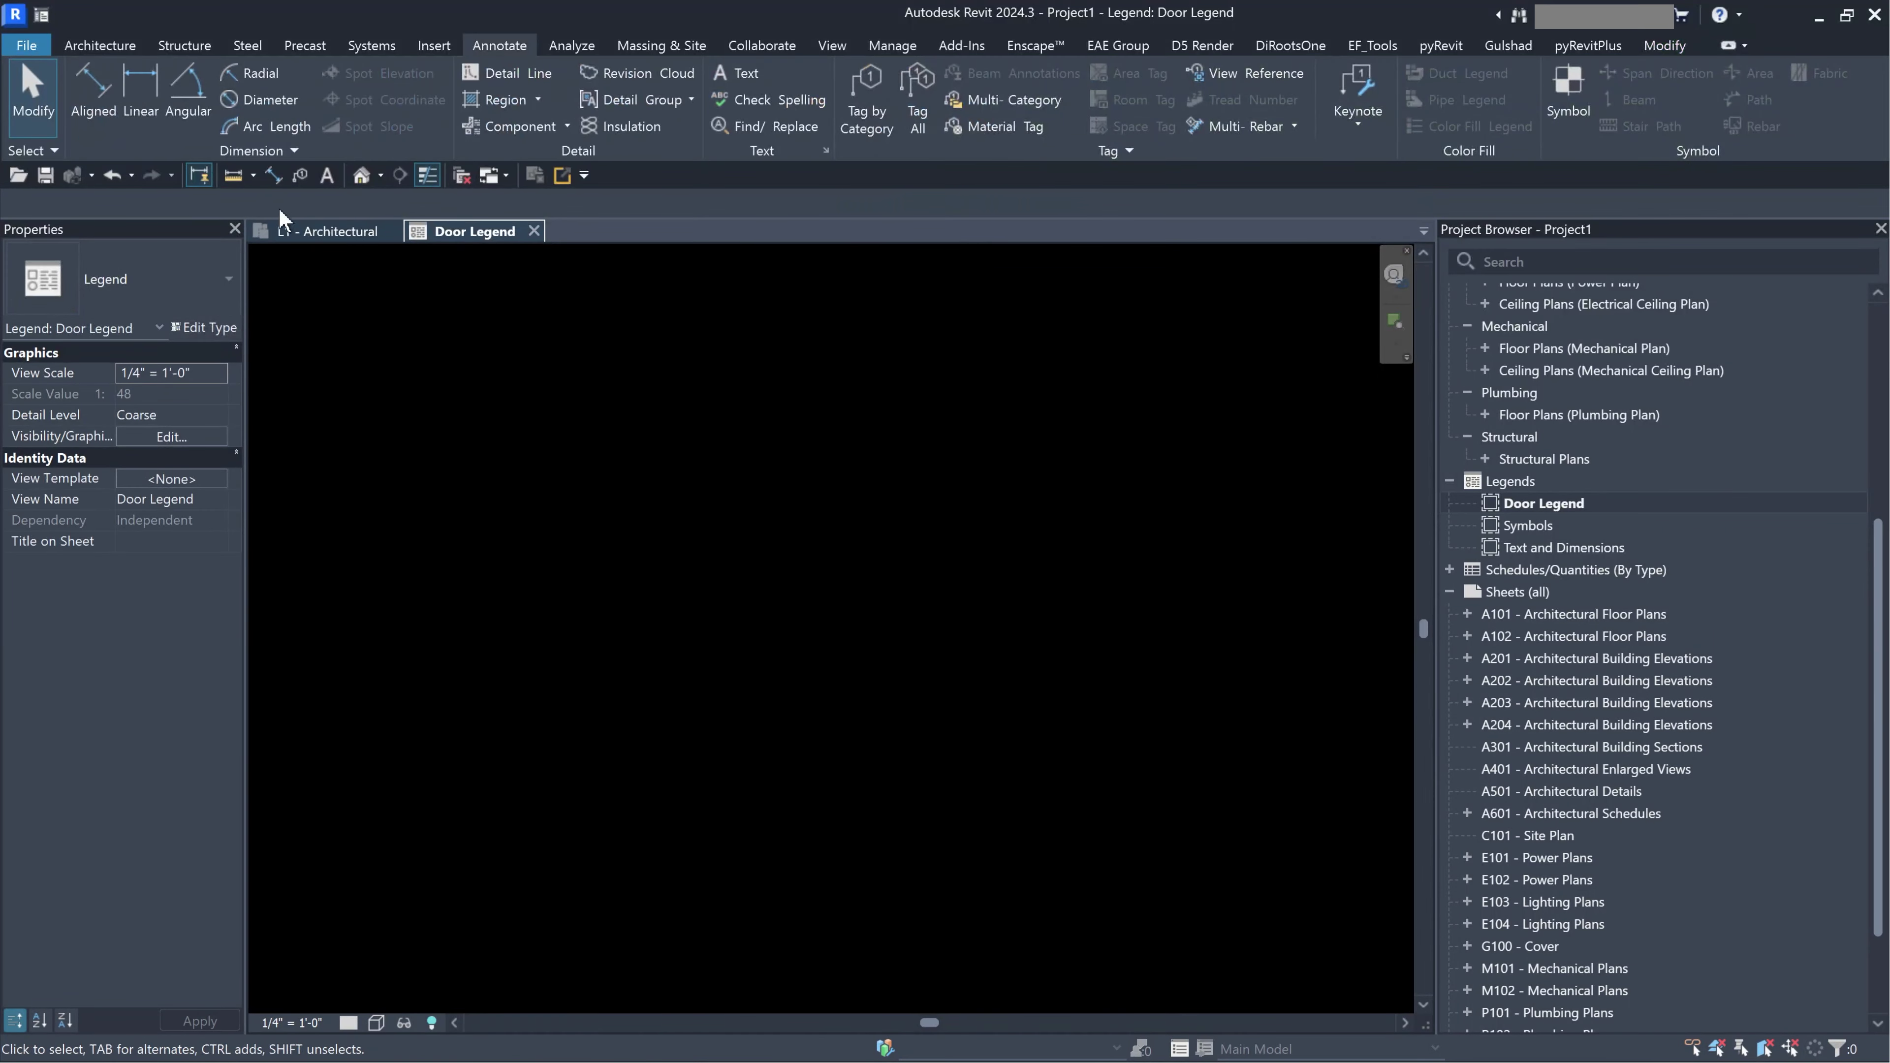
Inspect the family, type name and type properties of the right-hand door in the L1 - Architectural floor plan.
click(287, 229)
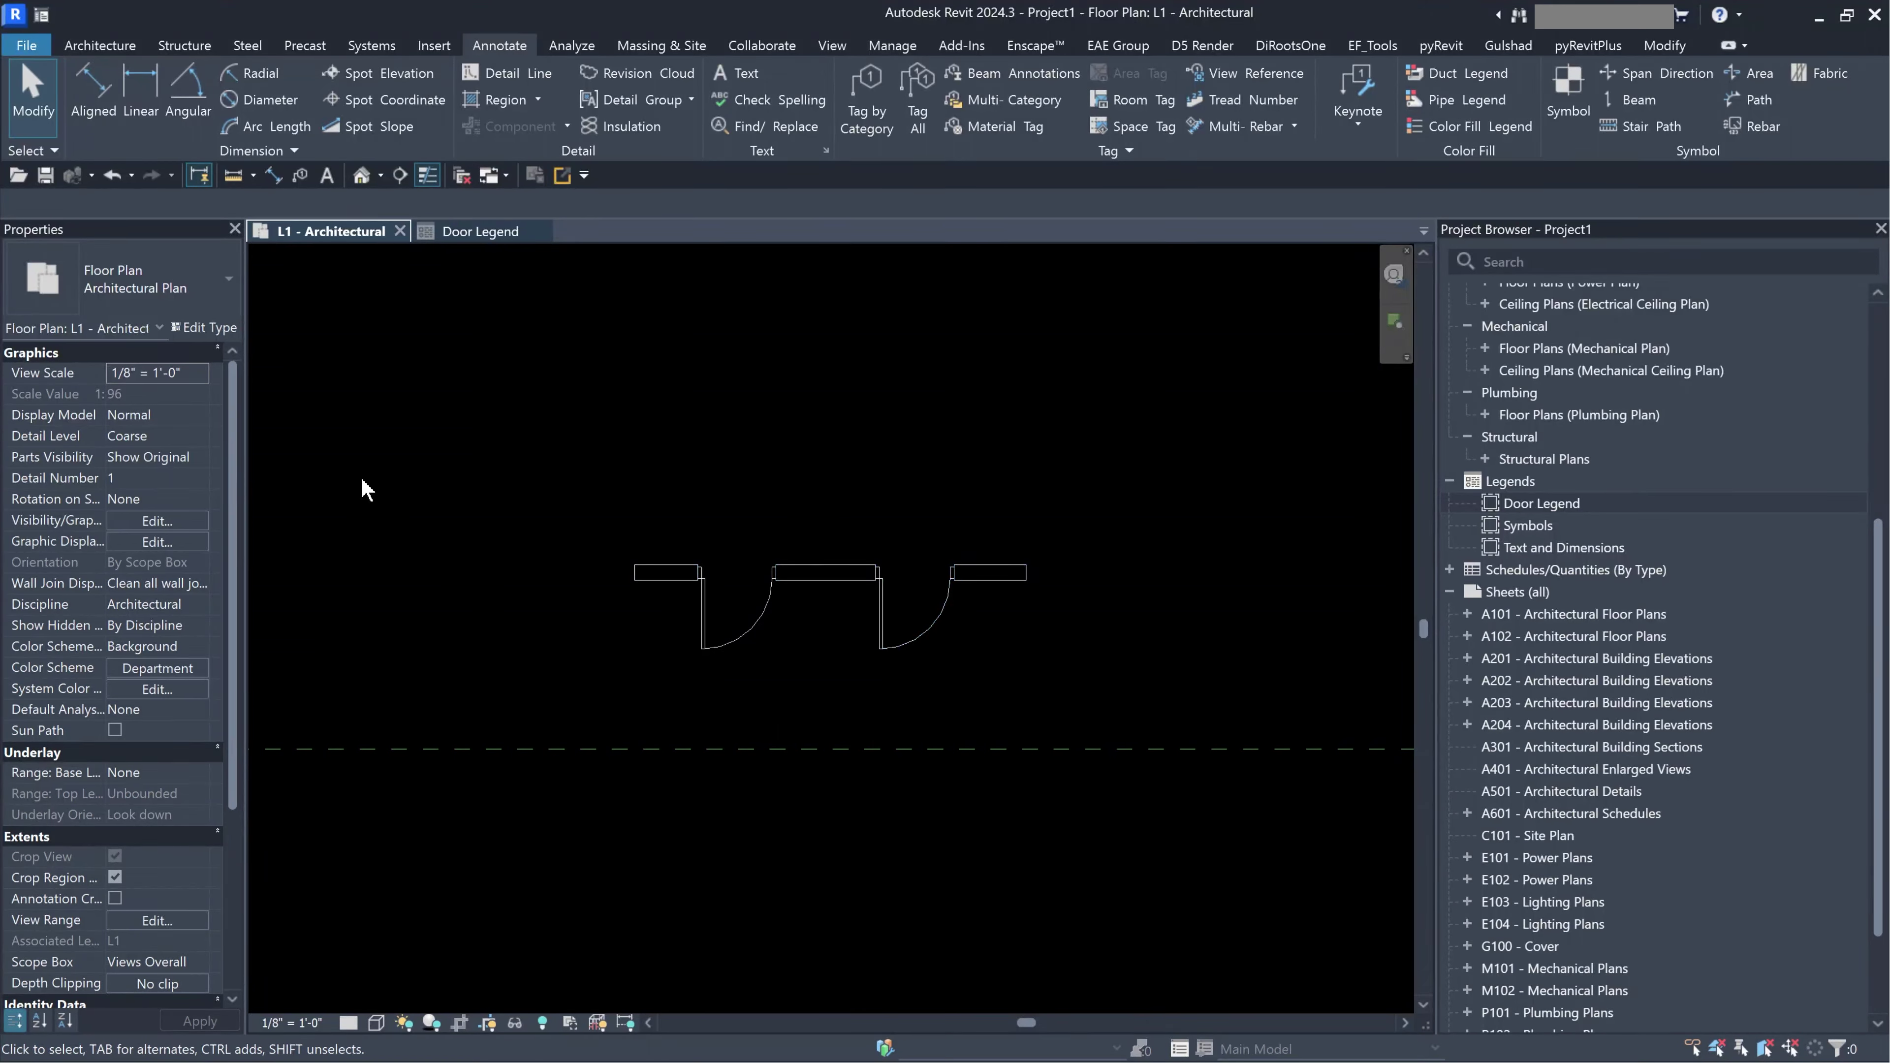
click(484, 231)
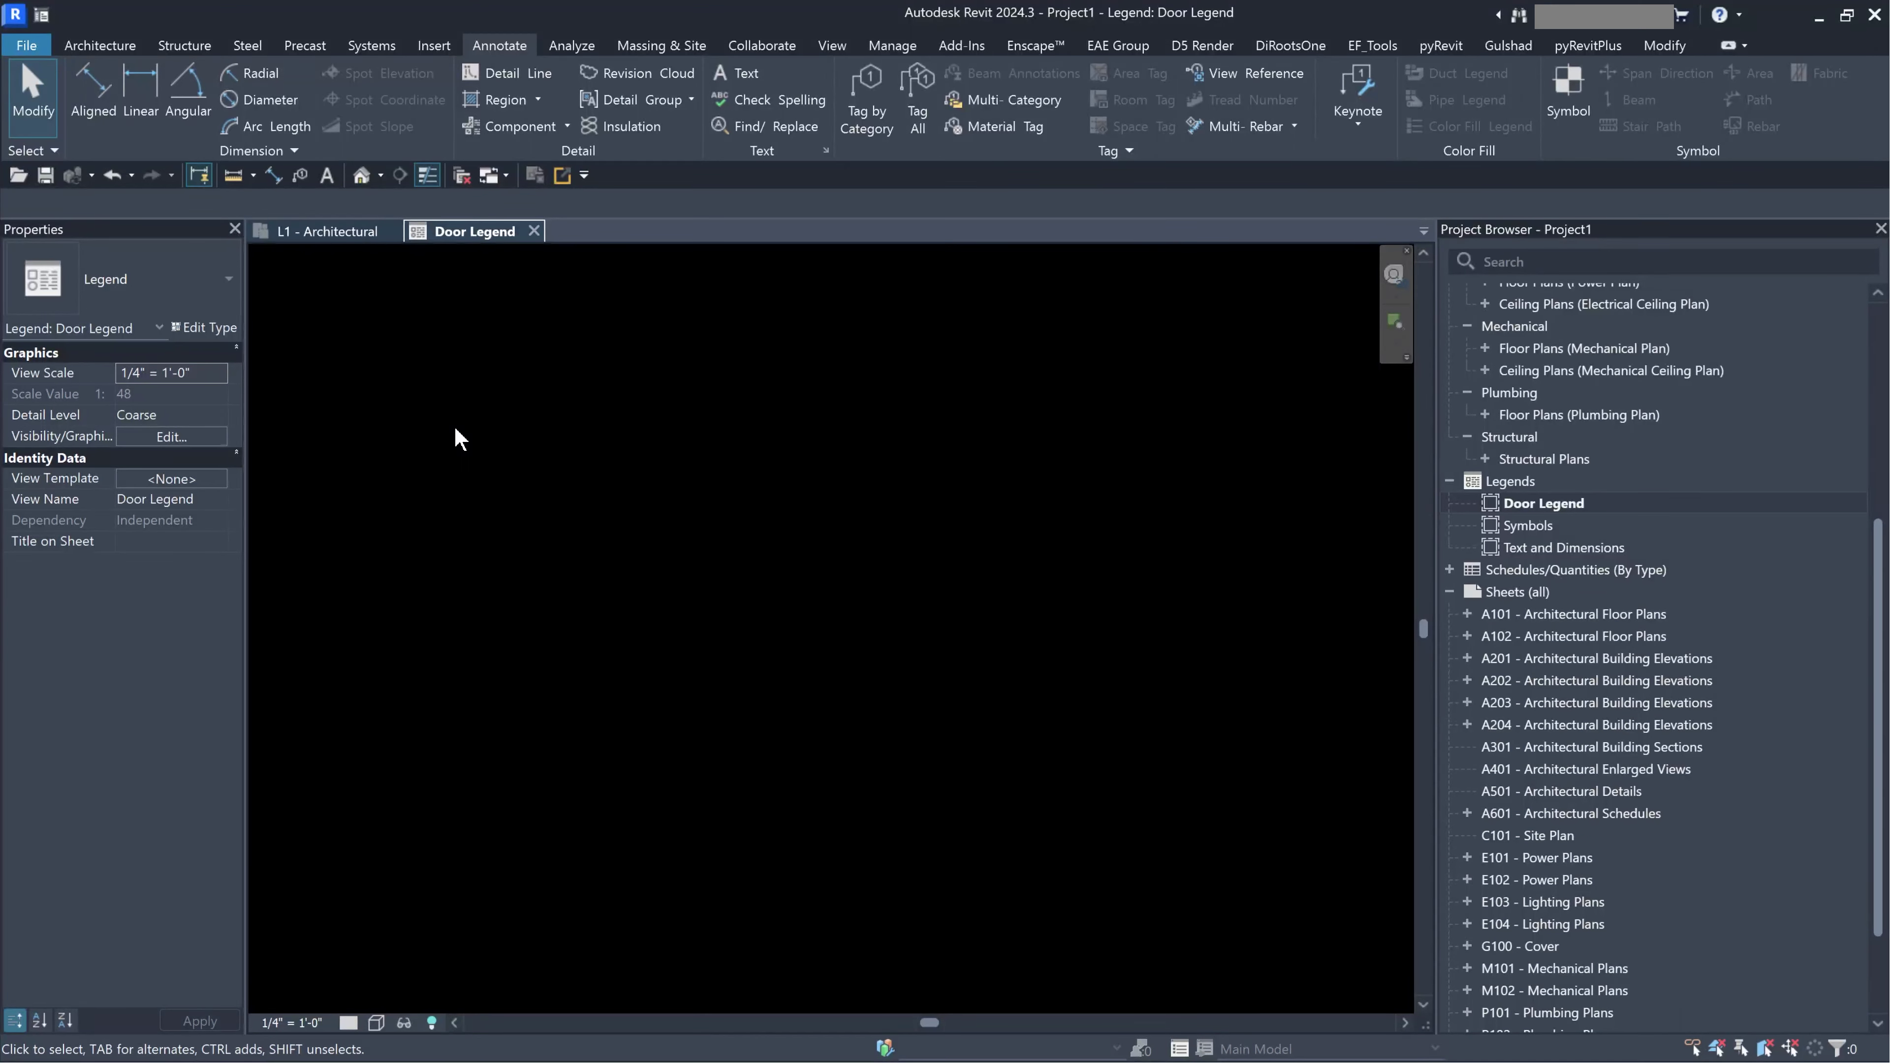
click(350, 233)
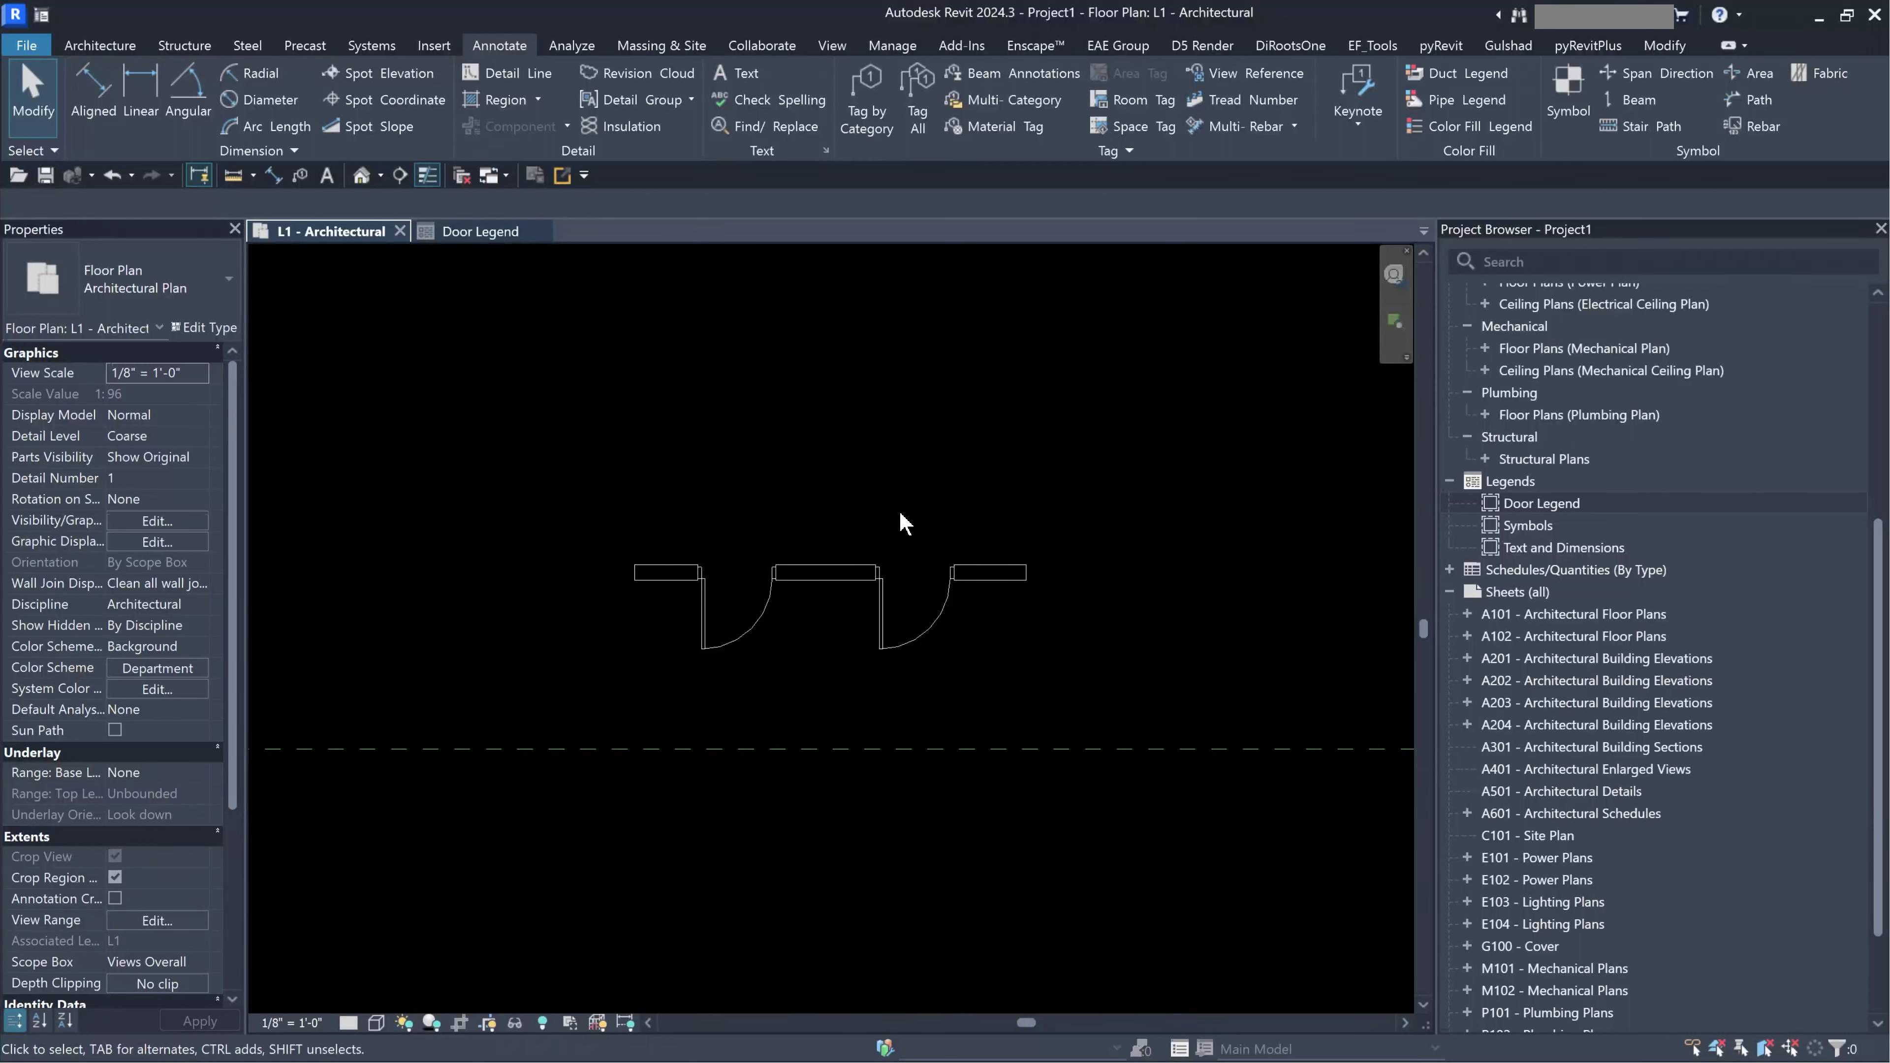
click(912, 652)
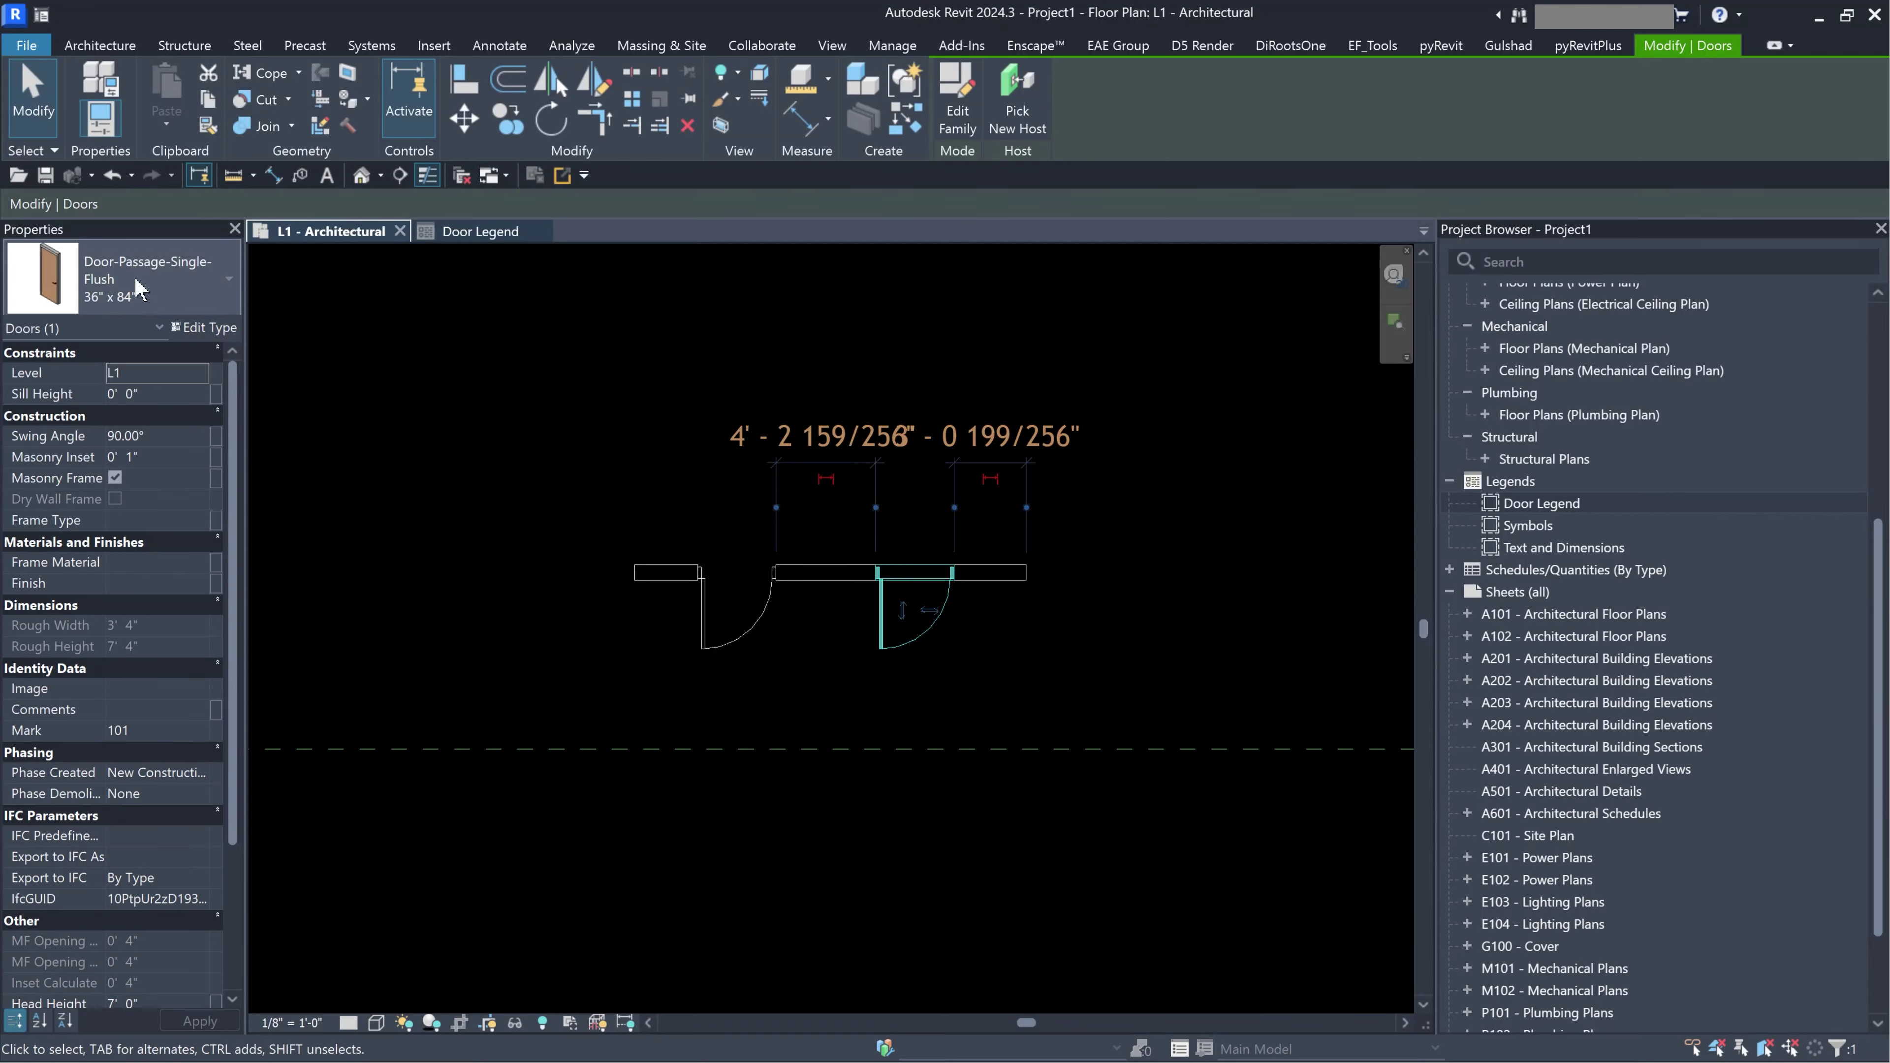
click(205, 328)
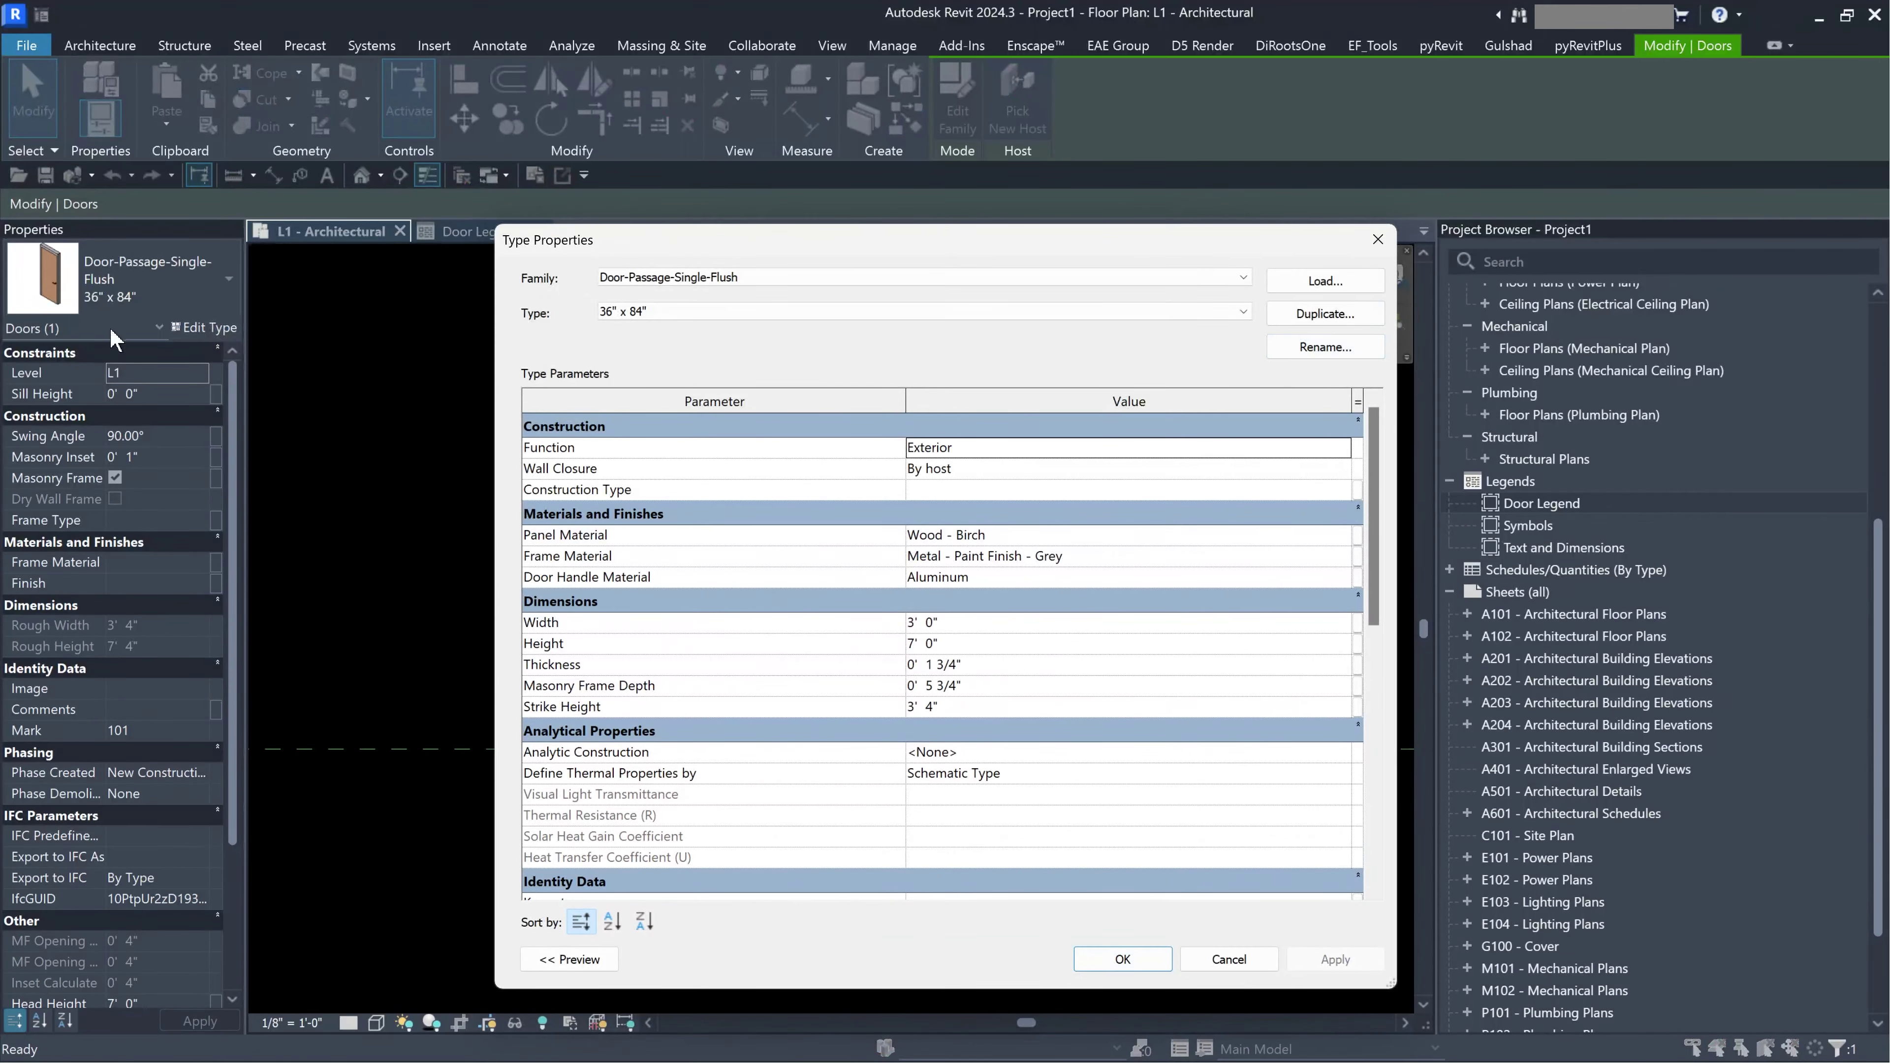
click(1308, 350)
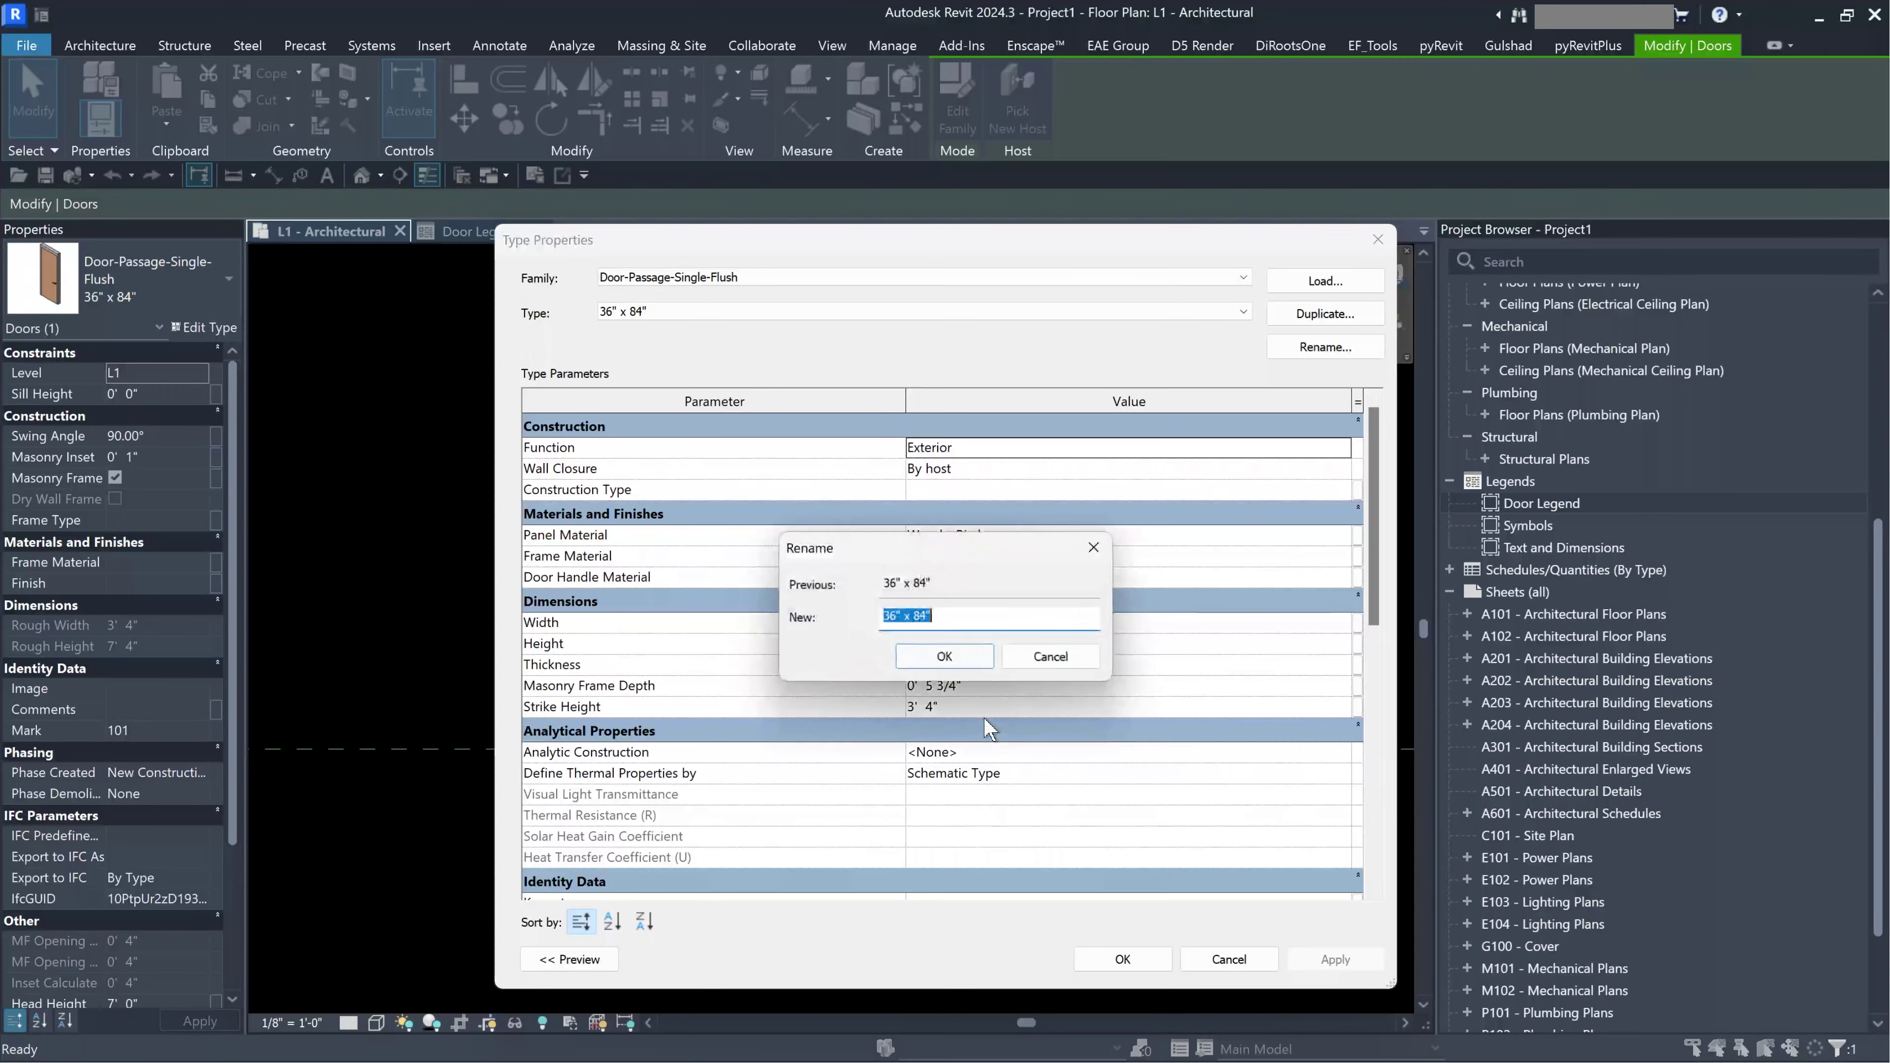
key(Escape)
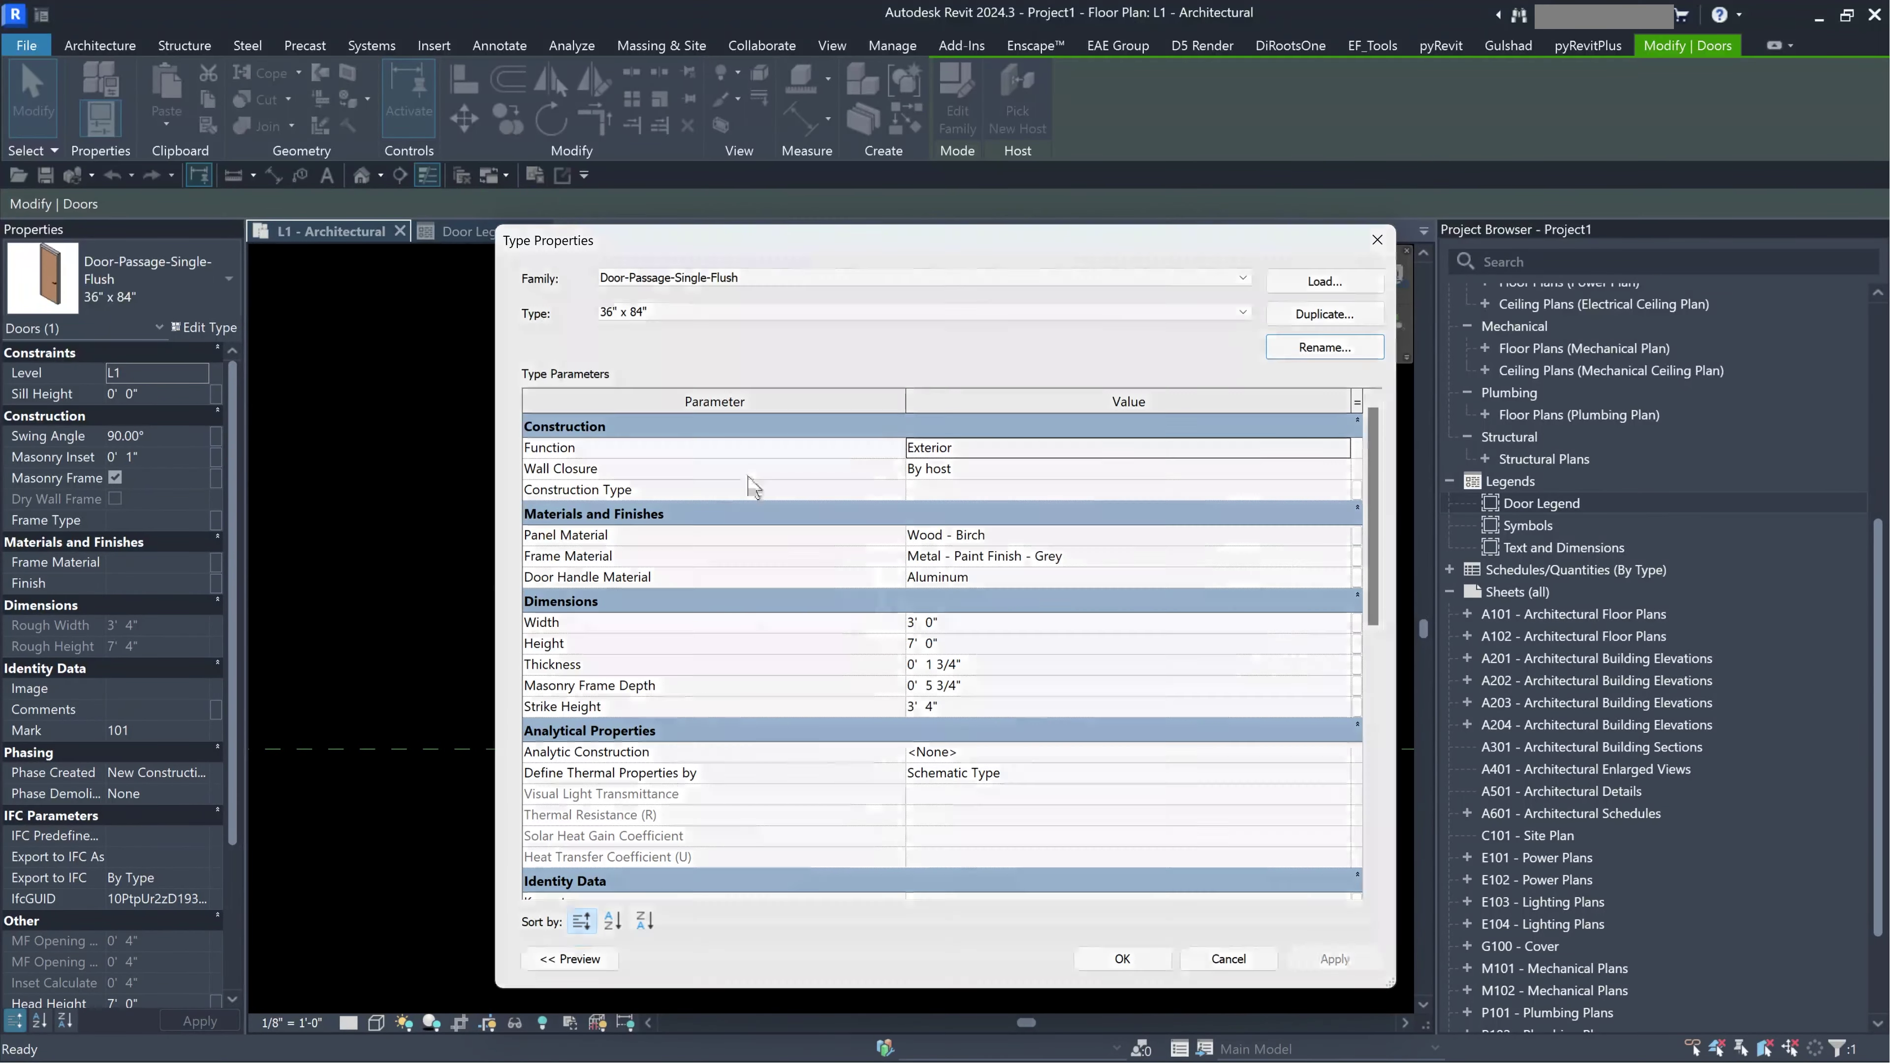
key(Escape)
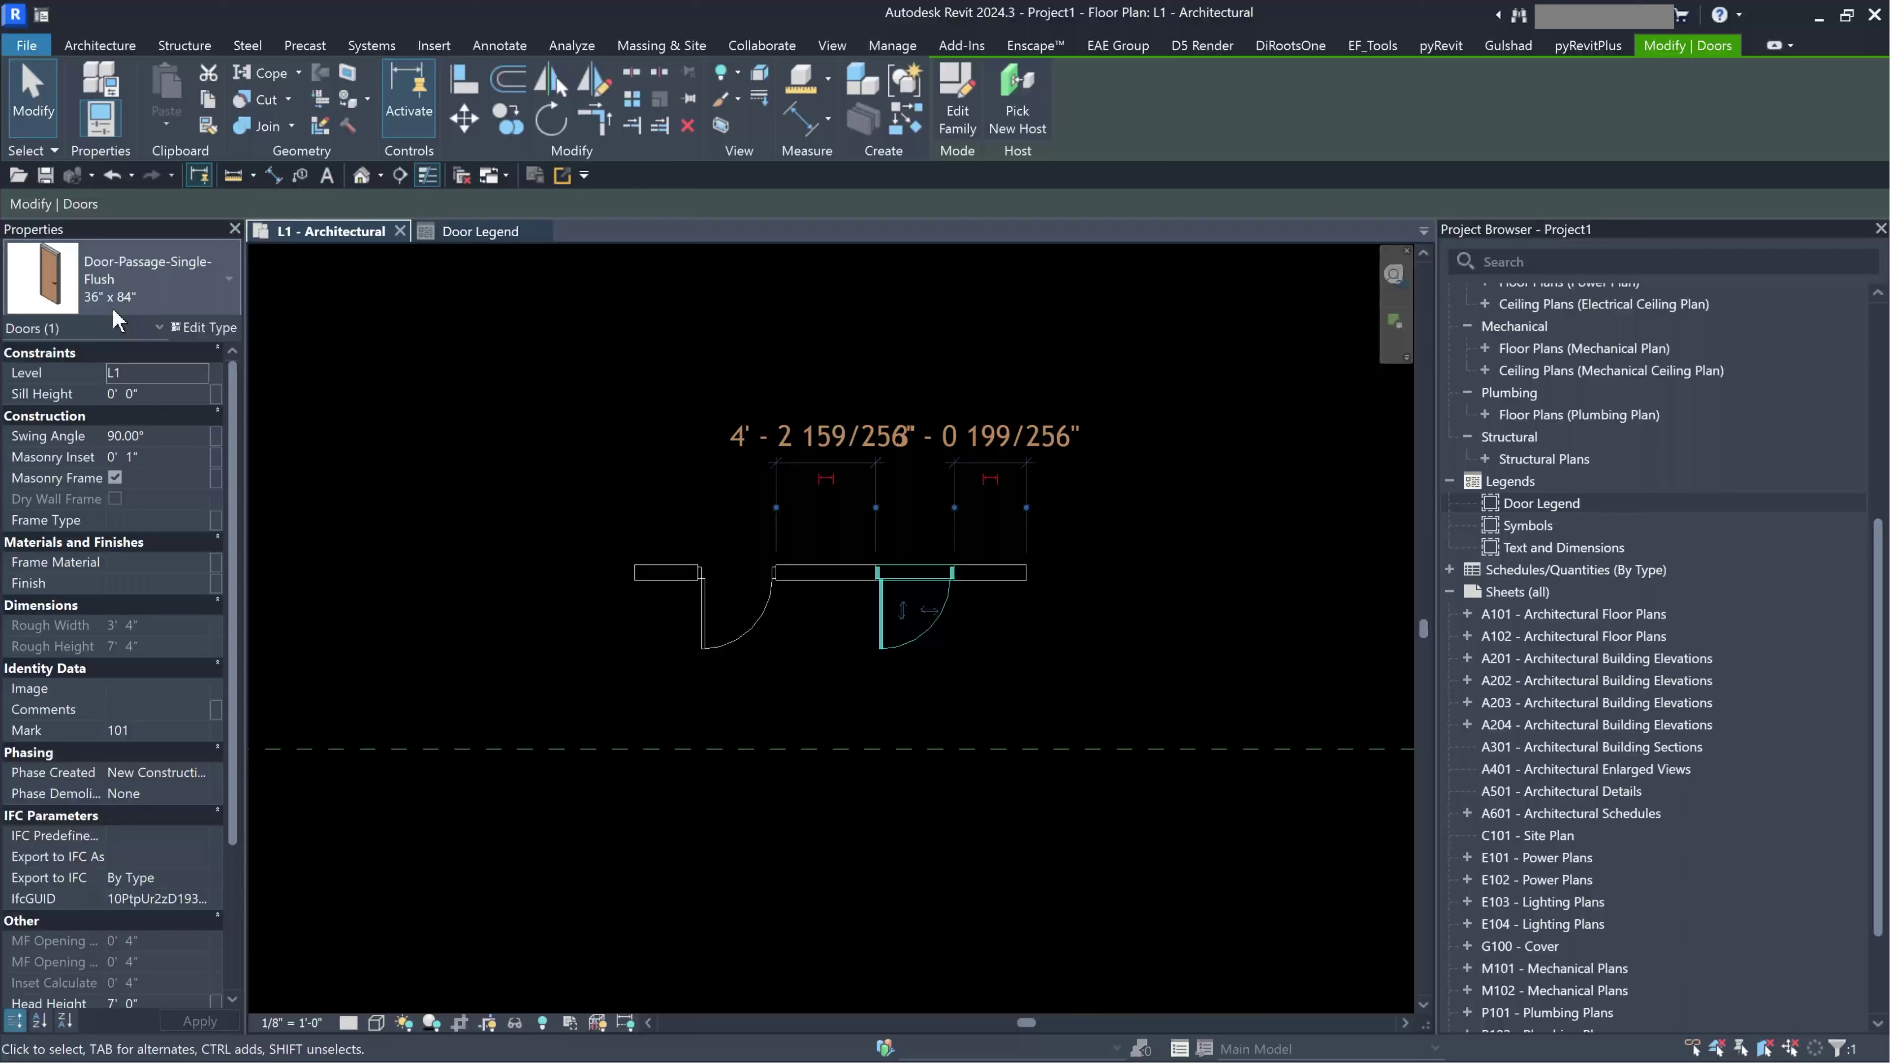
key(Escape)
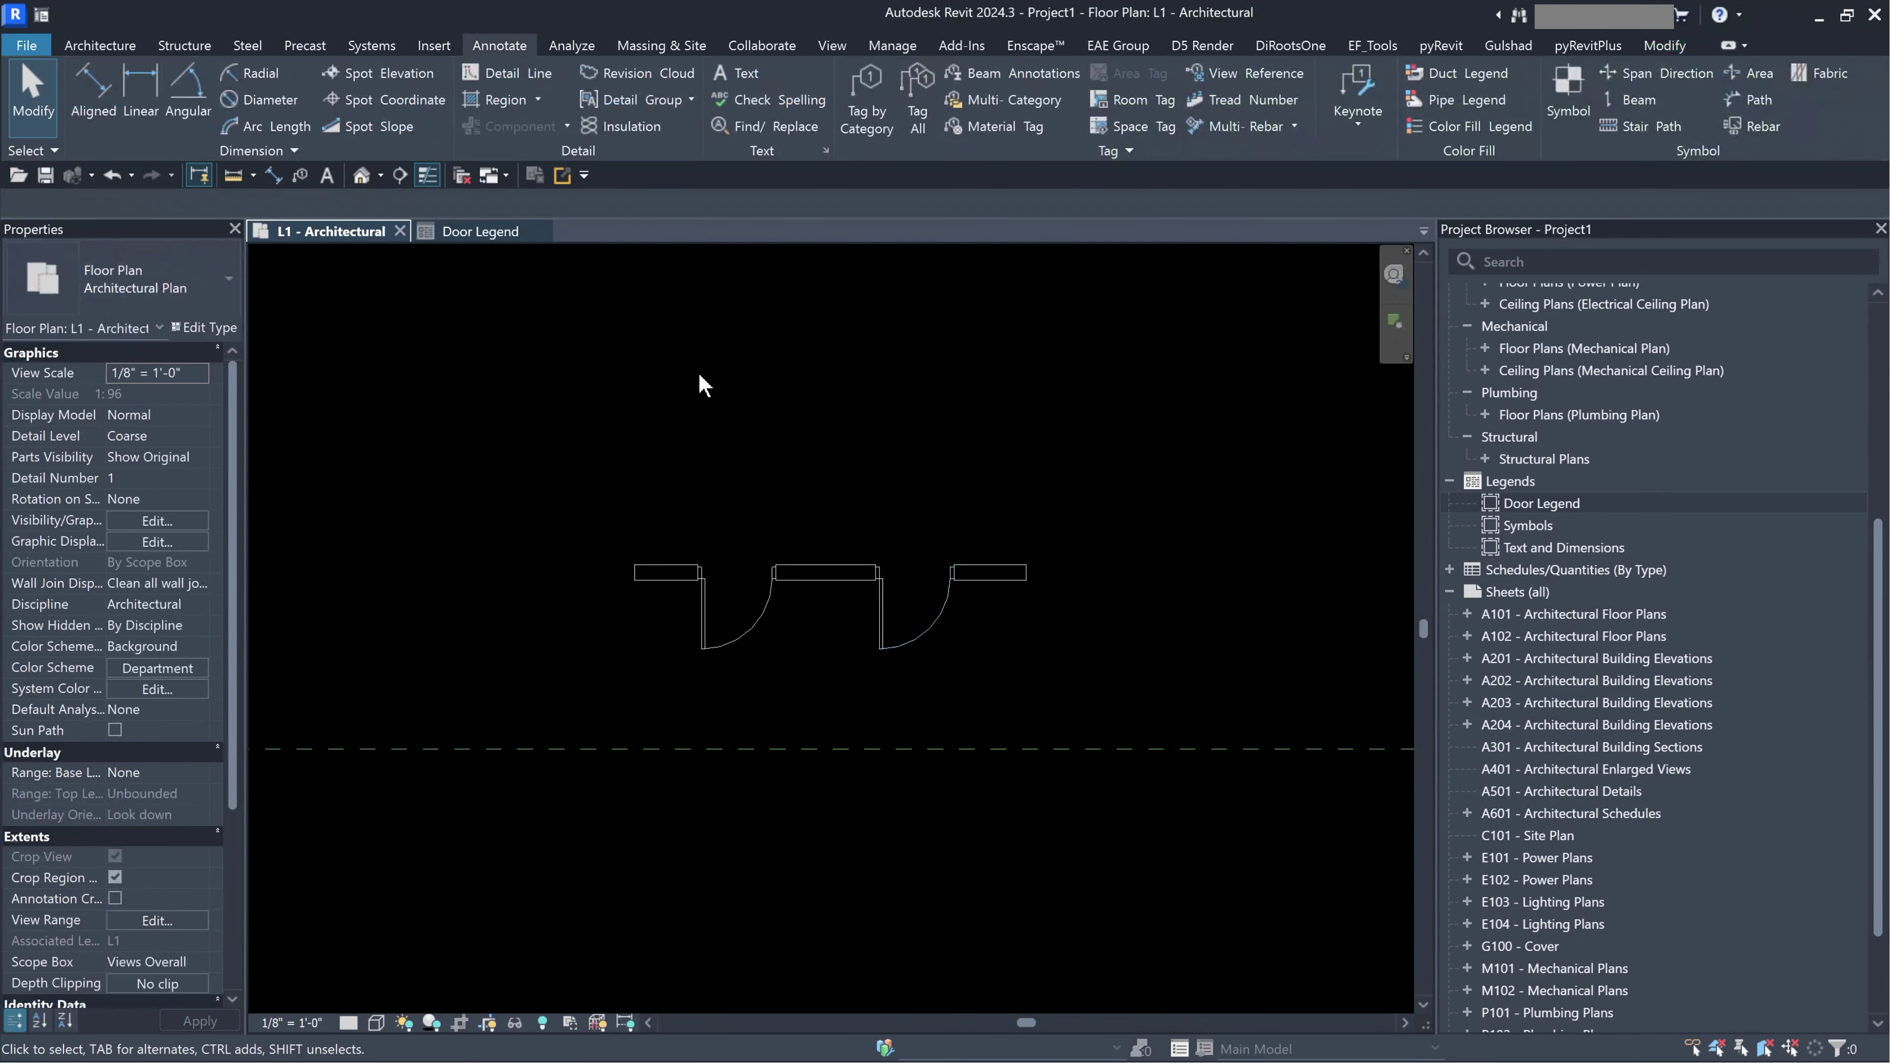
In the Door Legend view, start a legend component of Doors : Door-Exterior-Single-Two_Lite : 36" x 84" using the Floor Plan view.
click(477, 233)
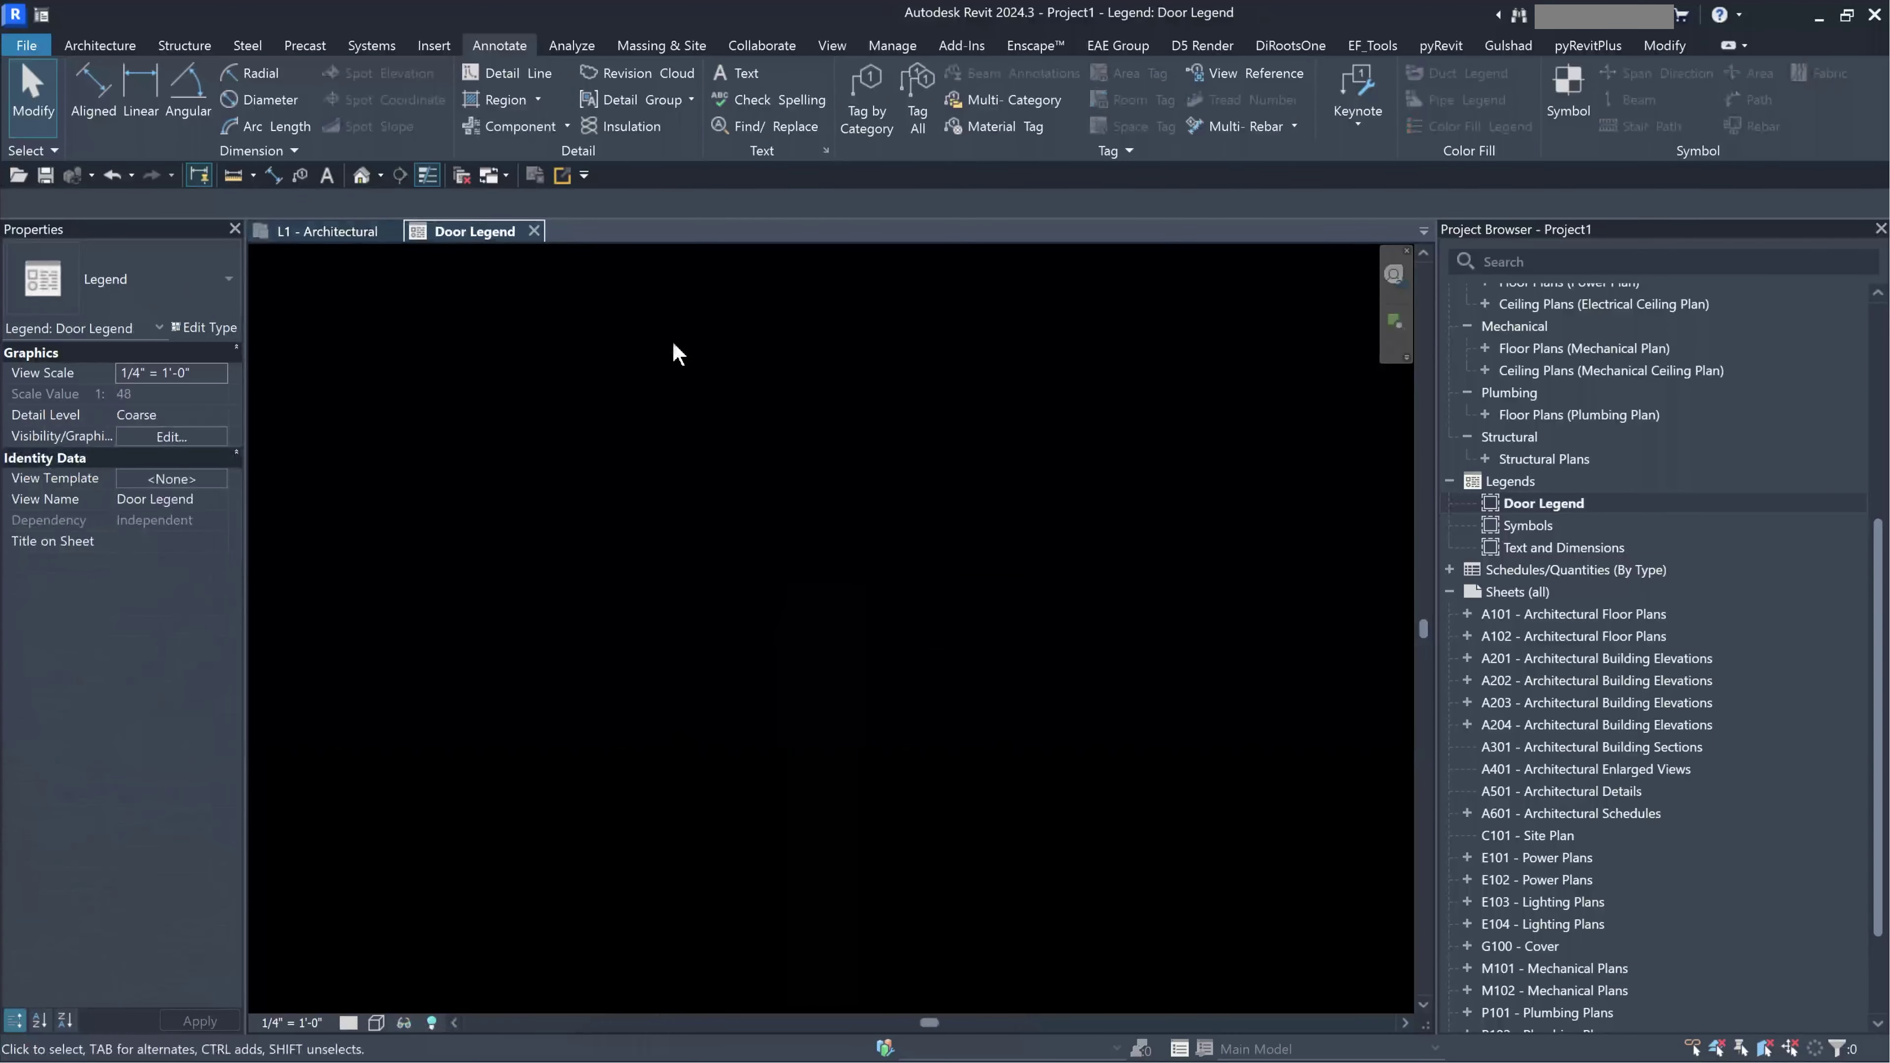
click(568, 126)
click(537, 259)
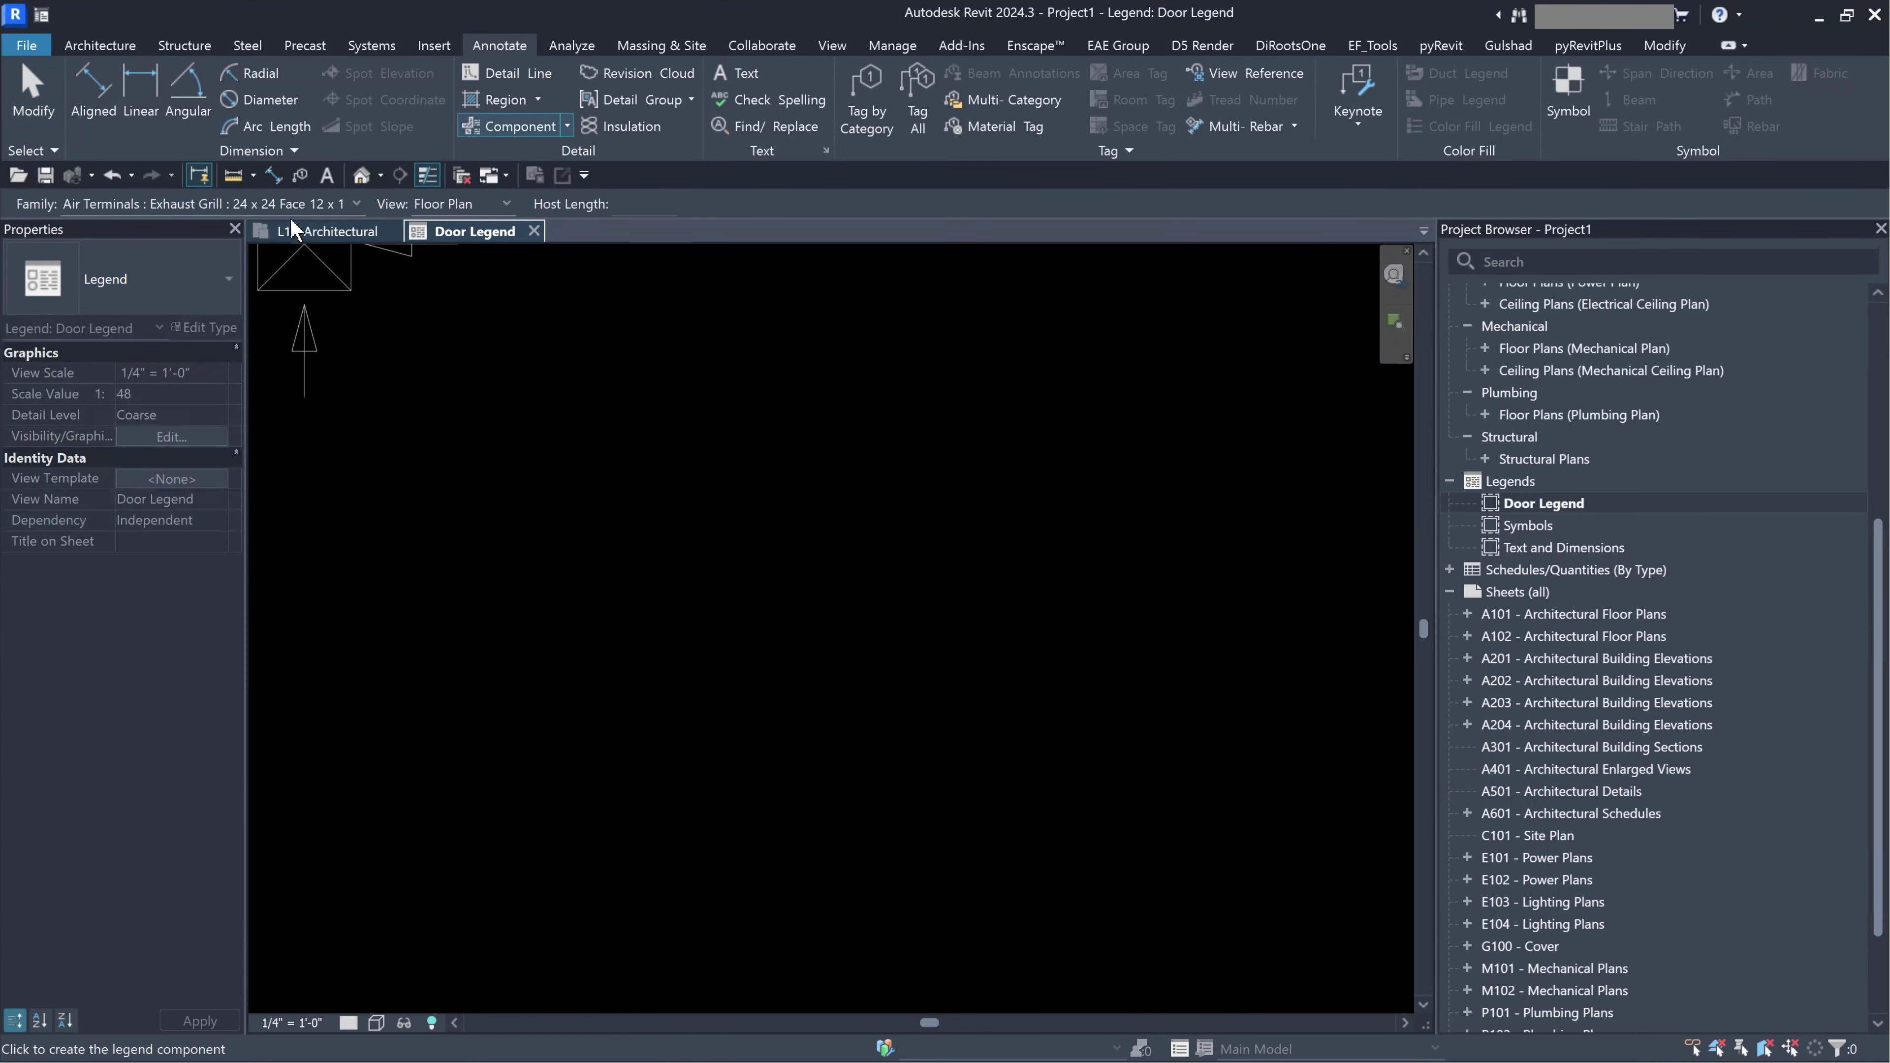
click(265, 202)
scroll(228, 403, down, 5)
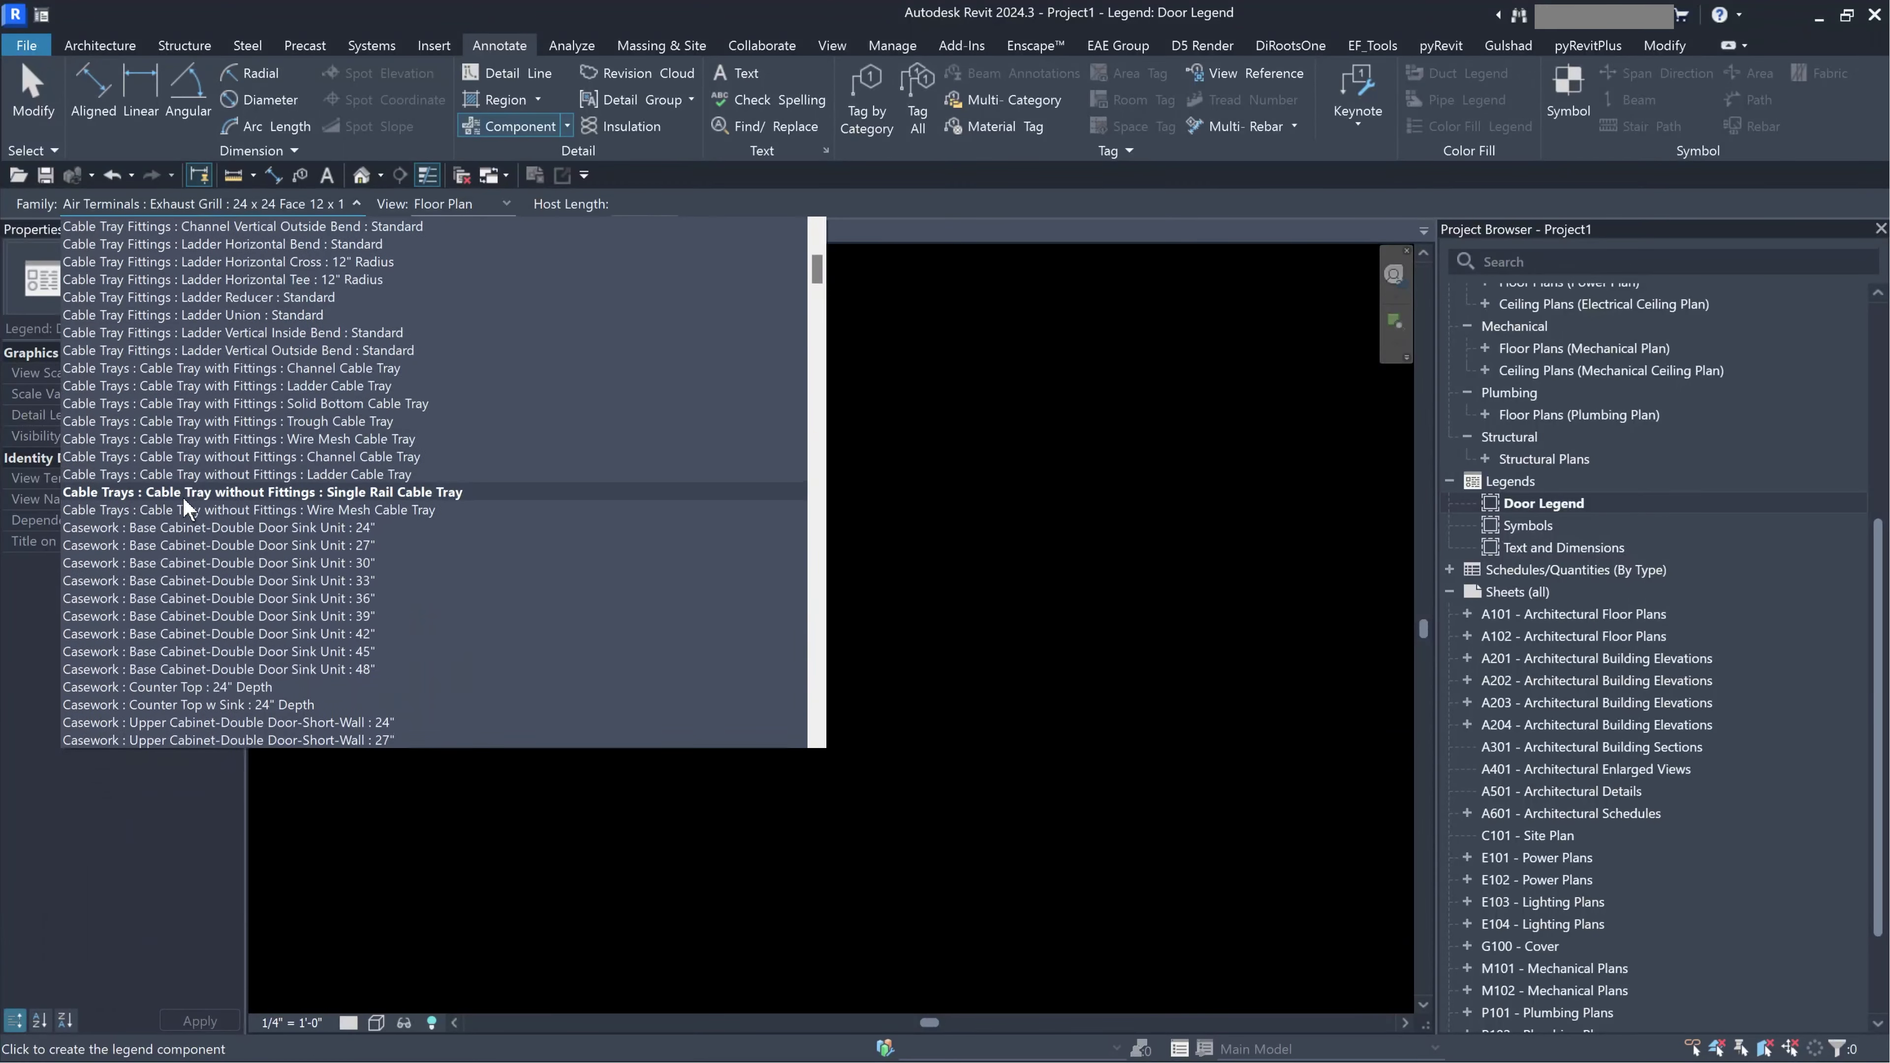
scroll(181, 497, down, 7)
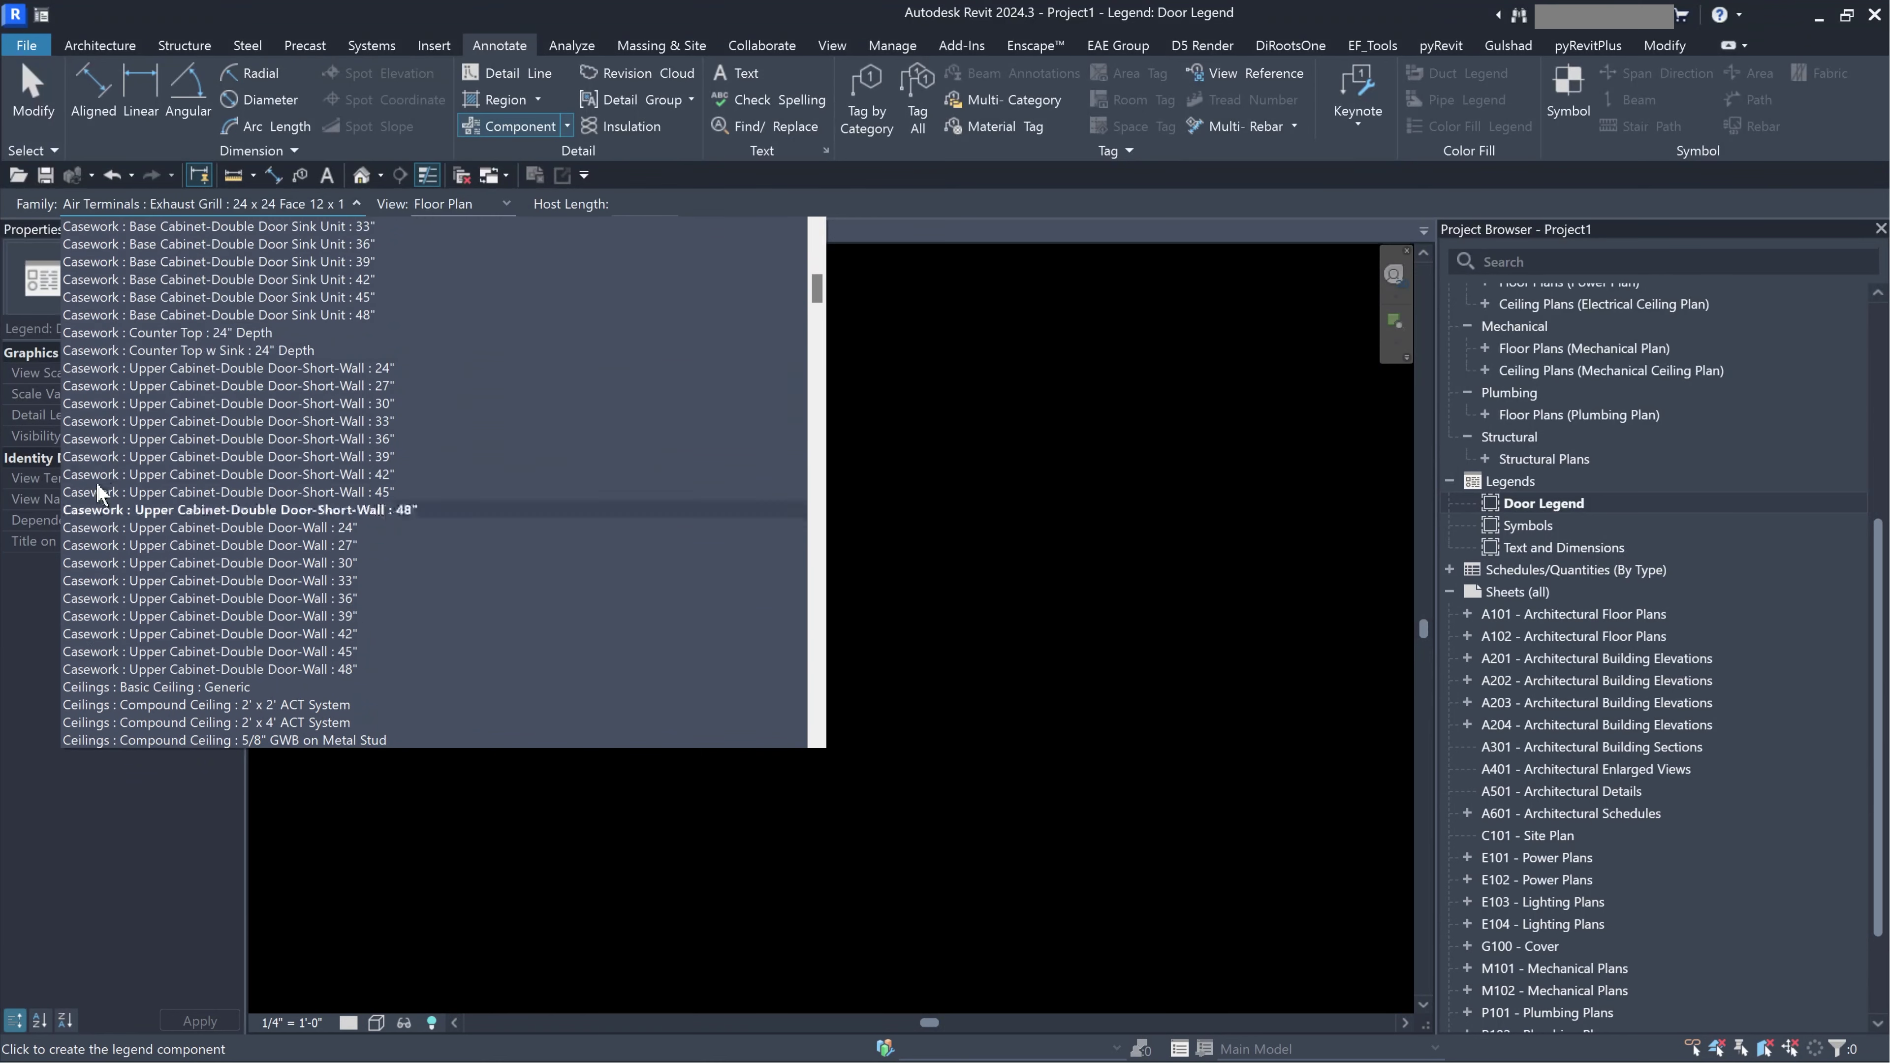
scroll(170, 400, down, 8)
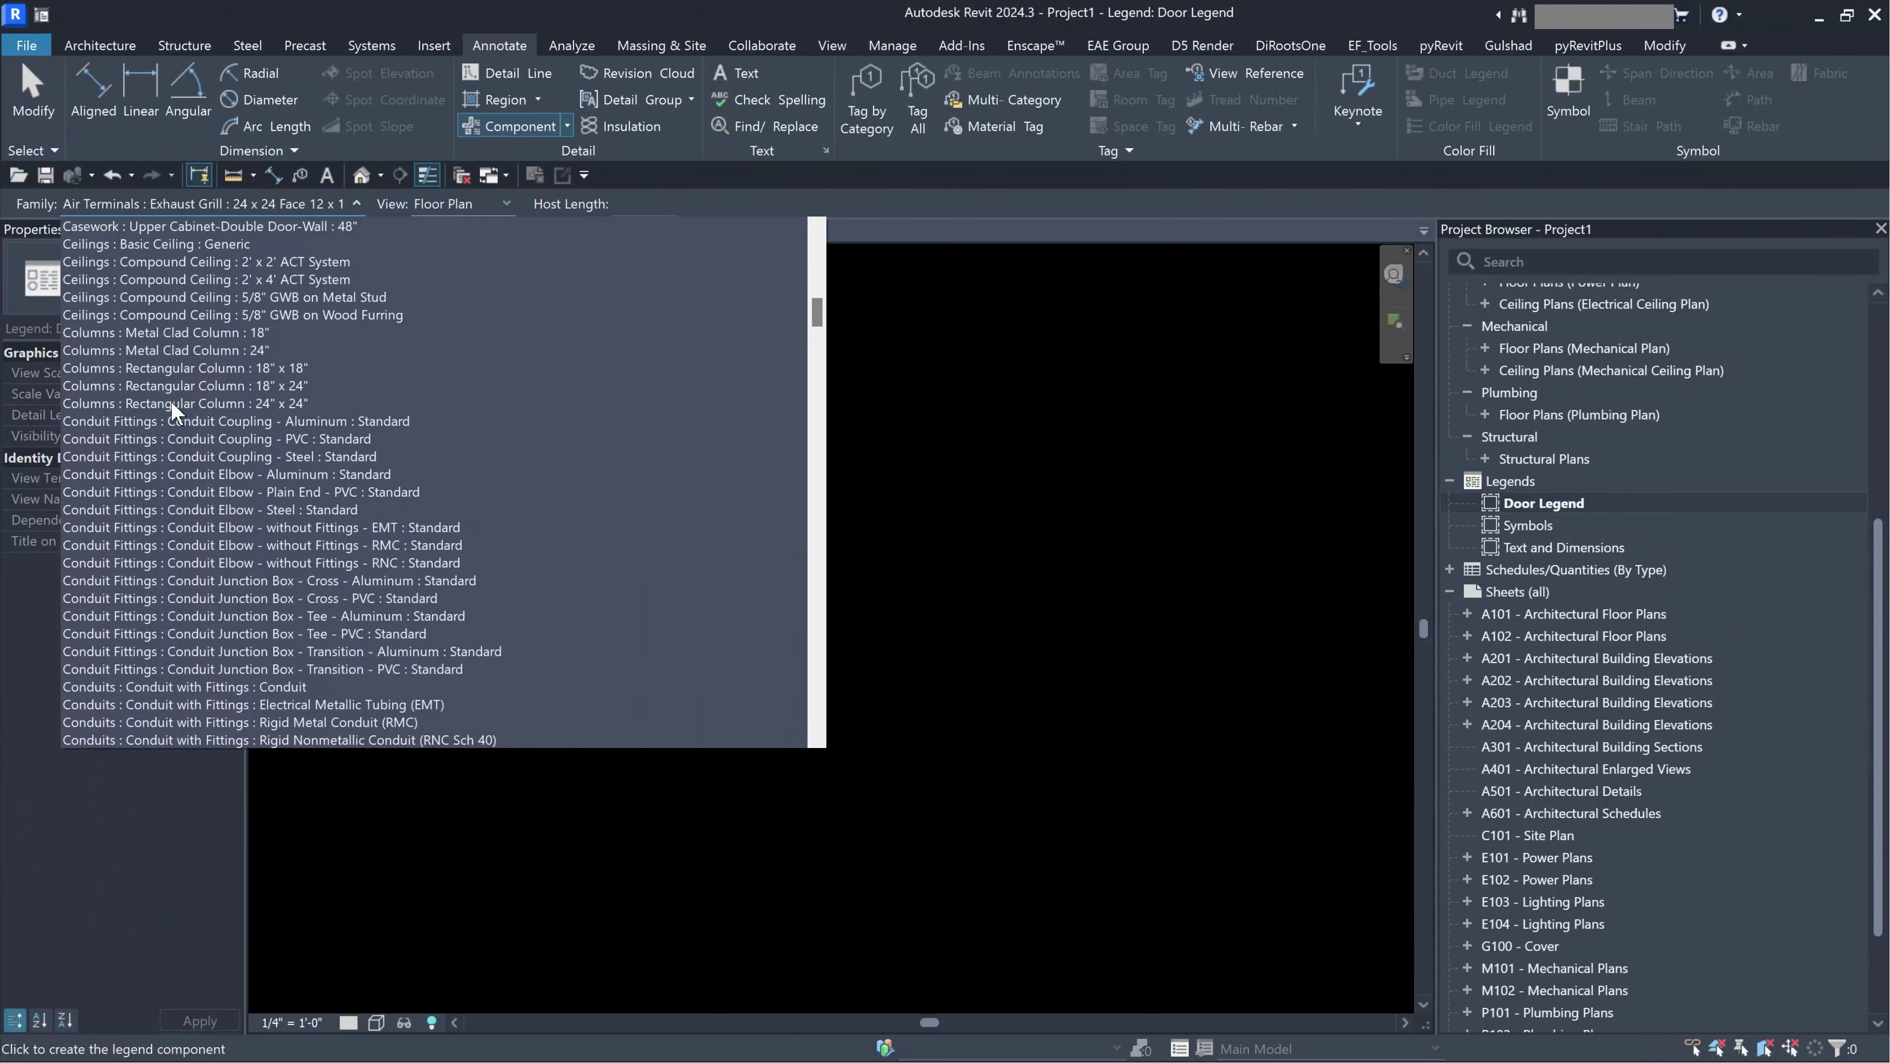
scroll(151, 444, down, 10)
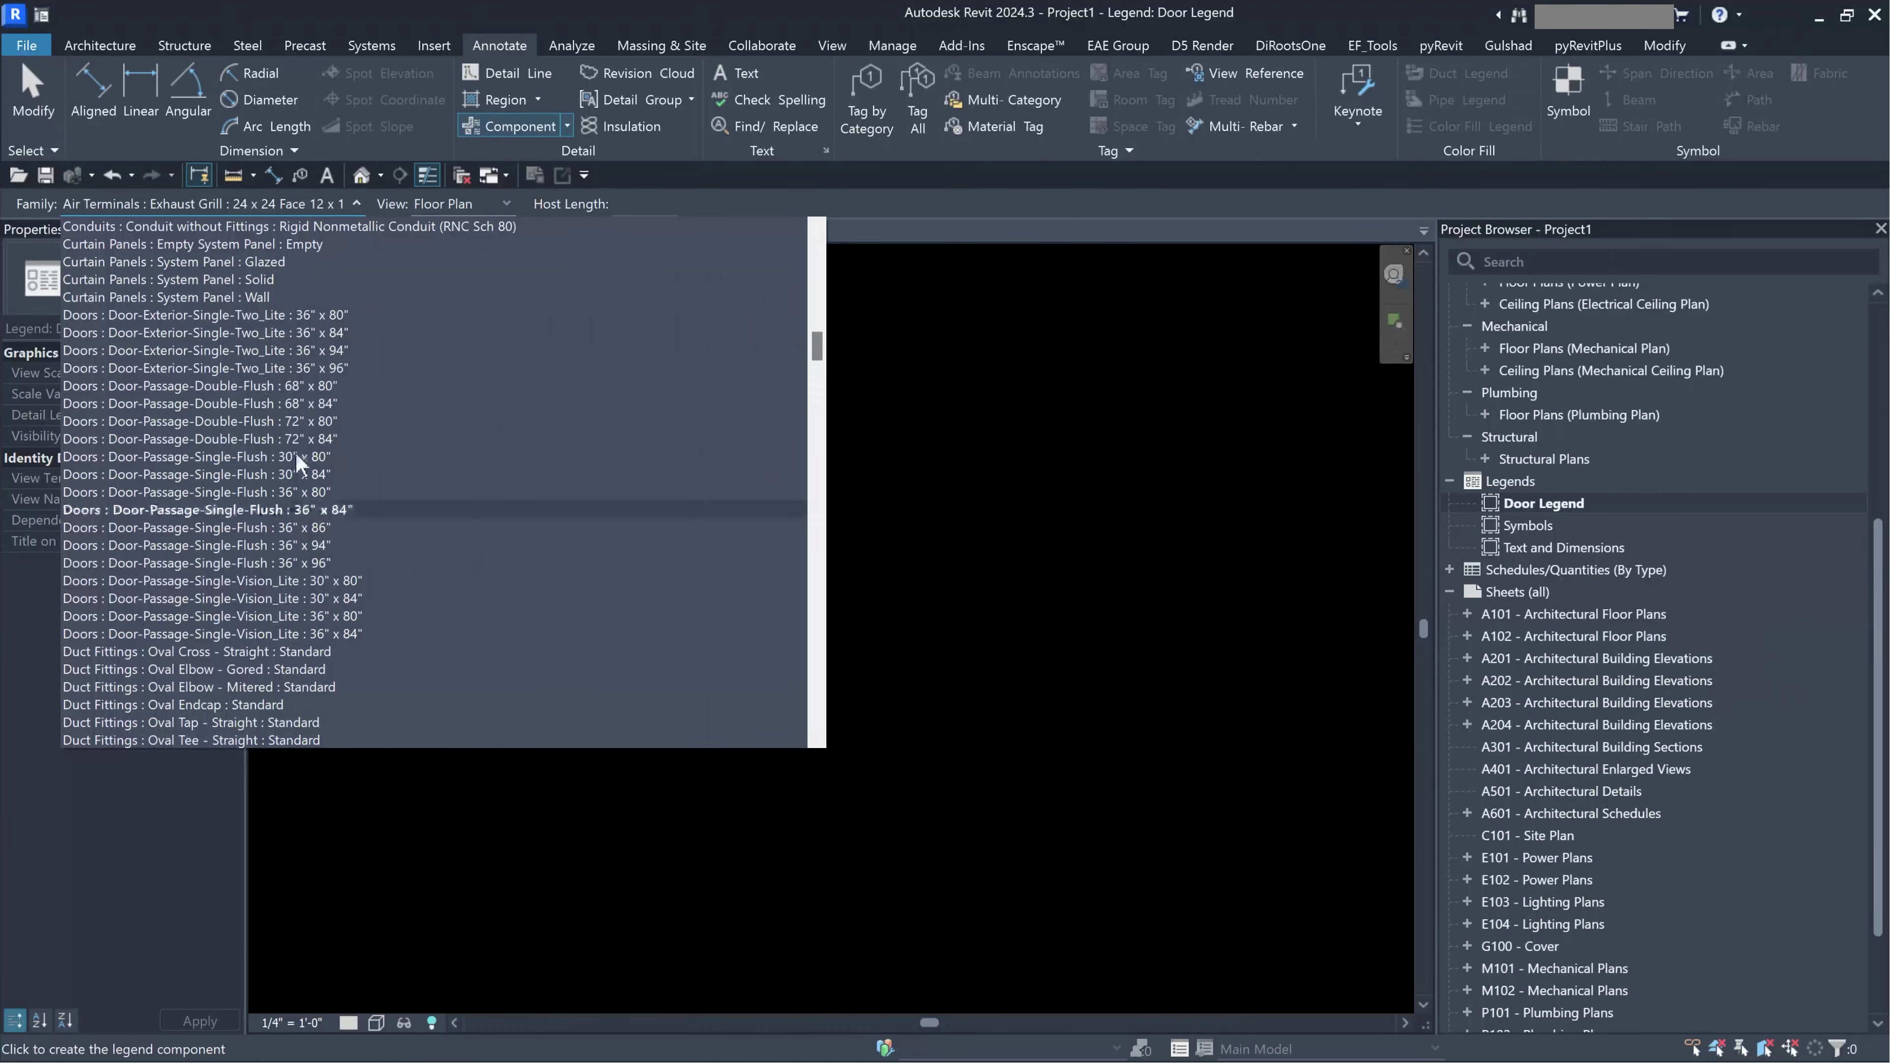
scroll(264, 428, up, 2)
scroll(265, 428, up, 5)
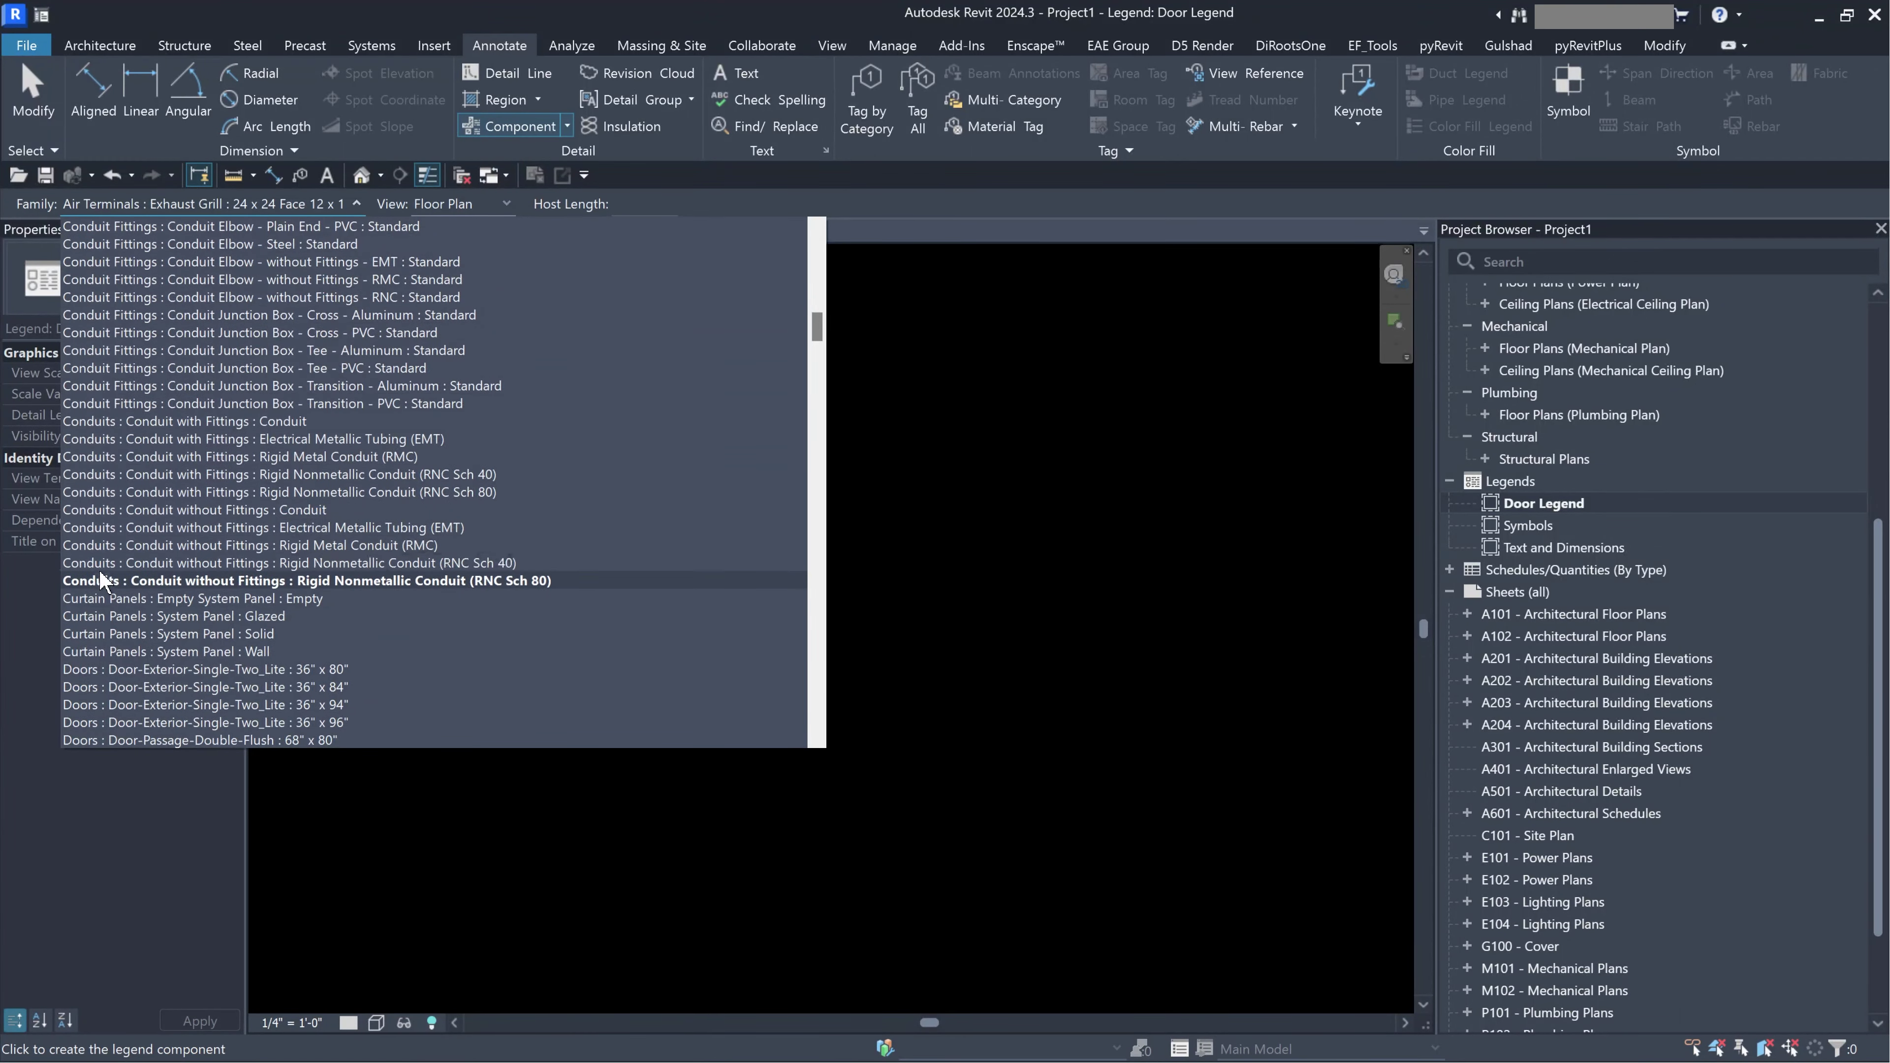
scroll(589, 421, down, 1)
scroll(593, 419, down, 4)
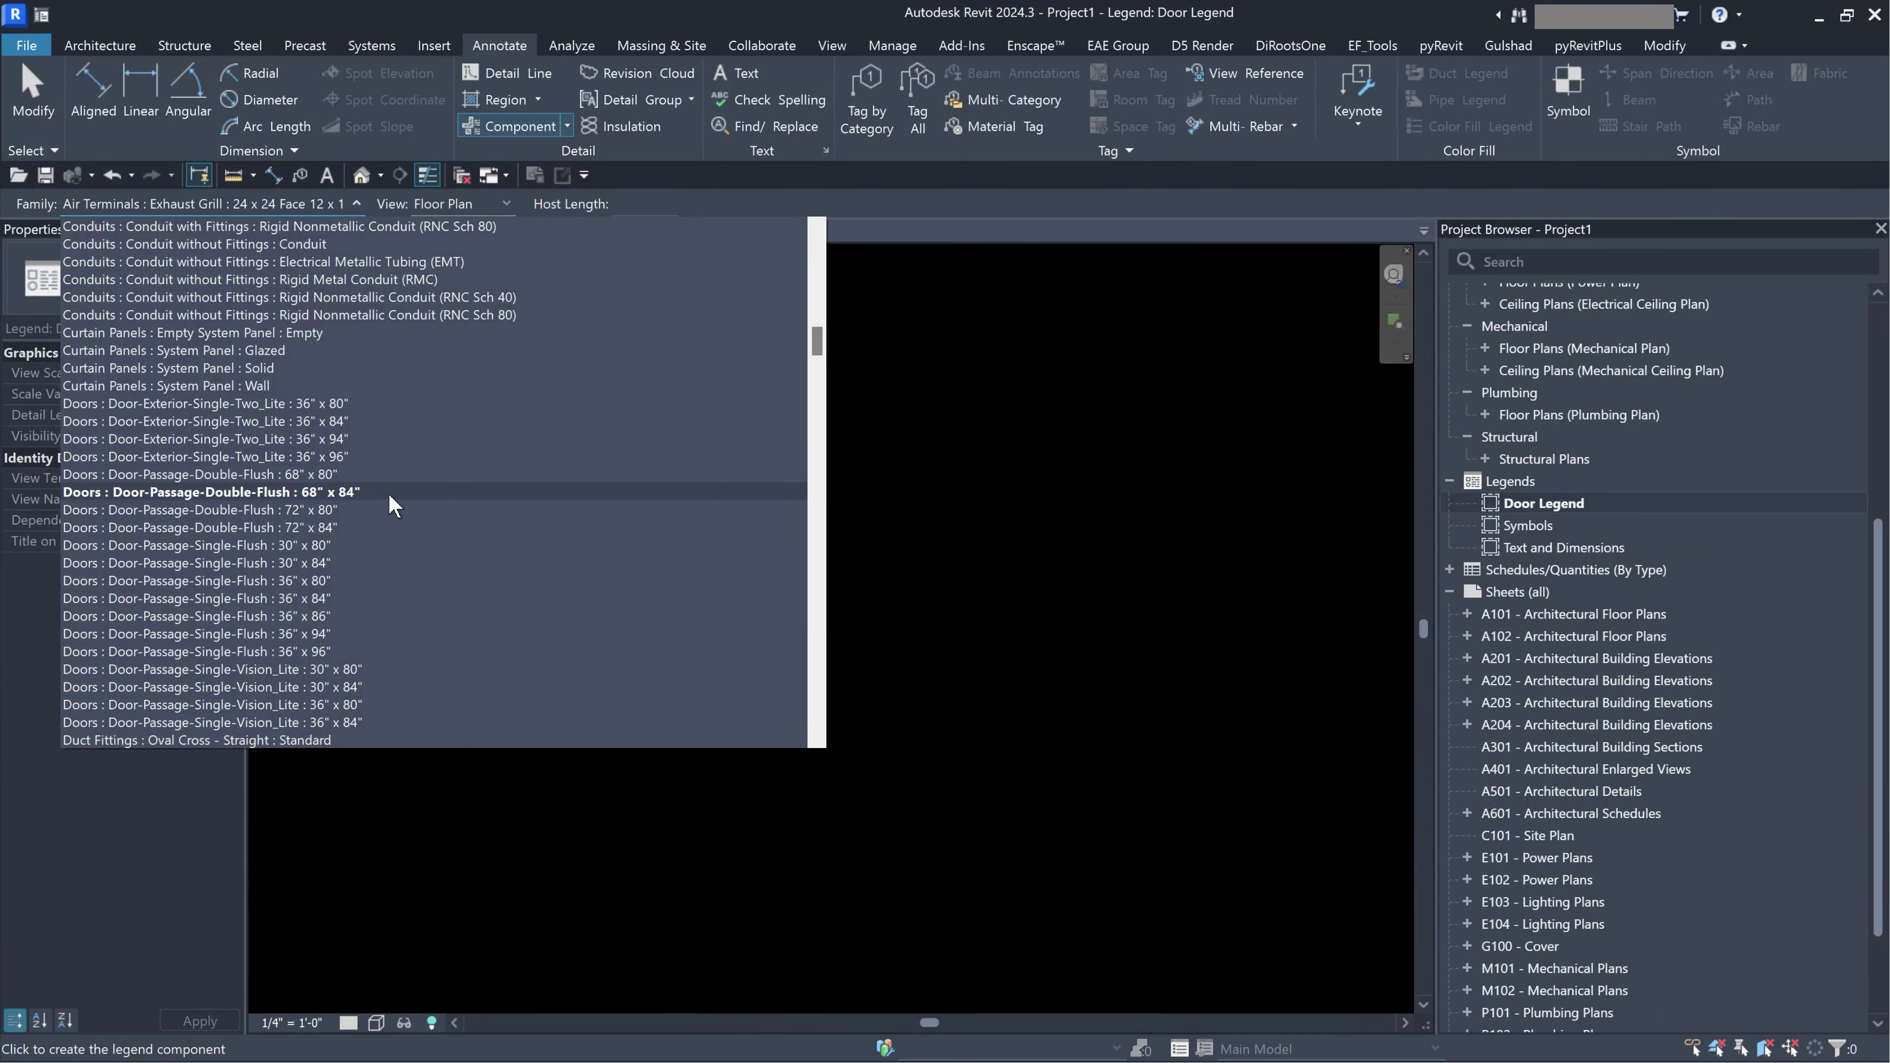
click(396, 423)
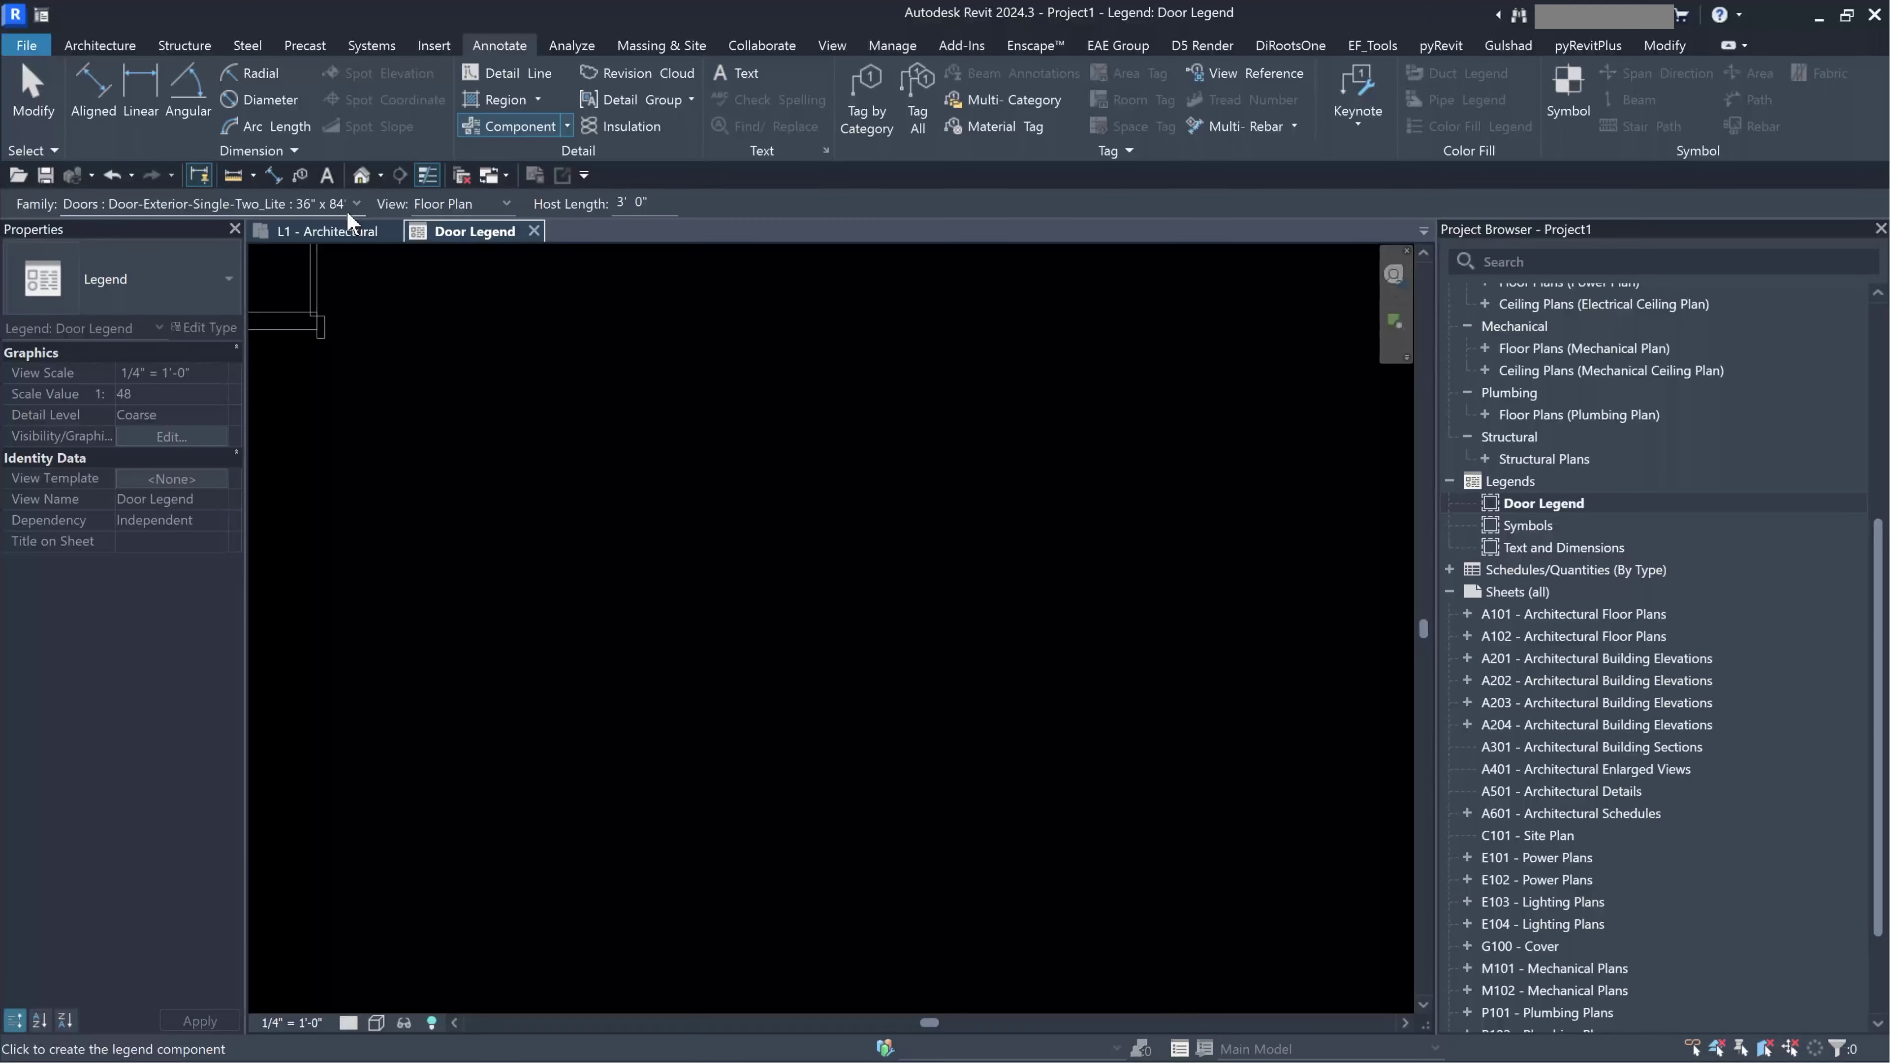
click(505, 205)
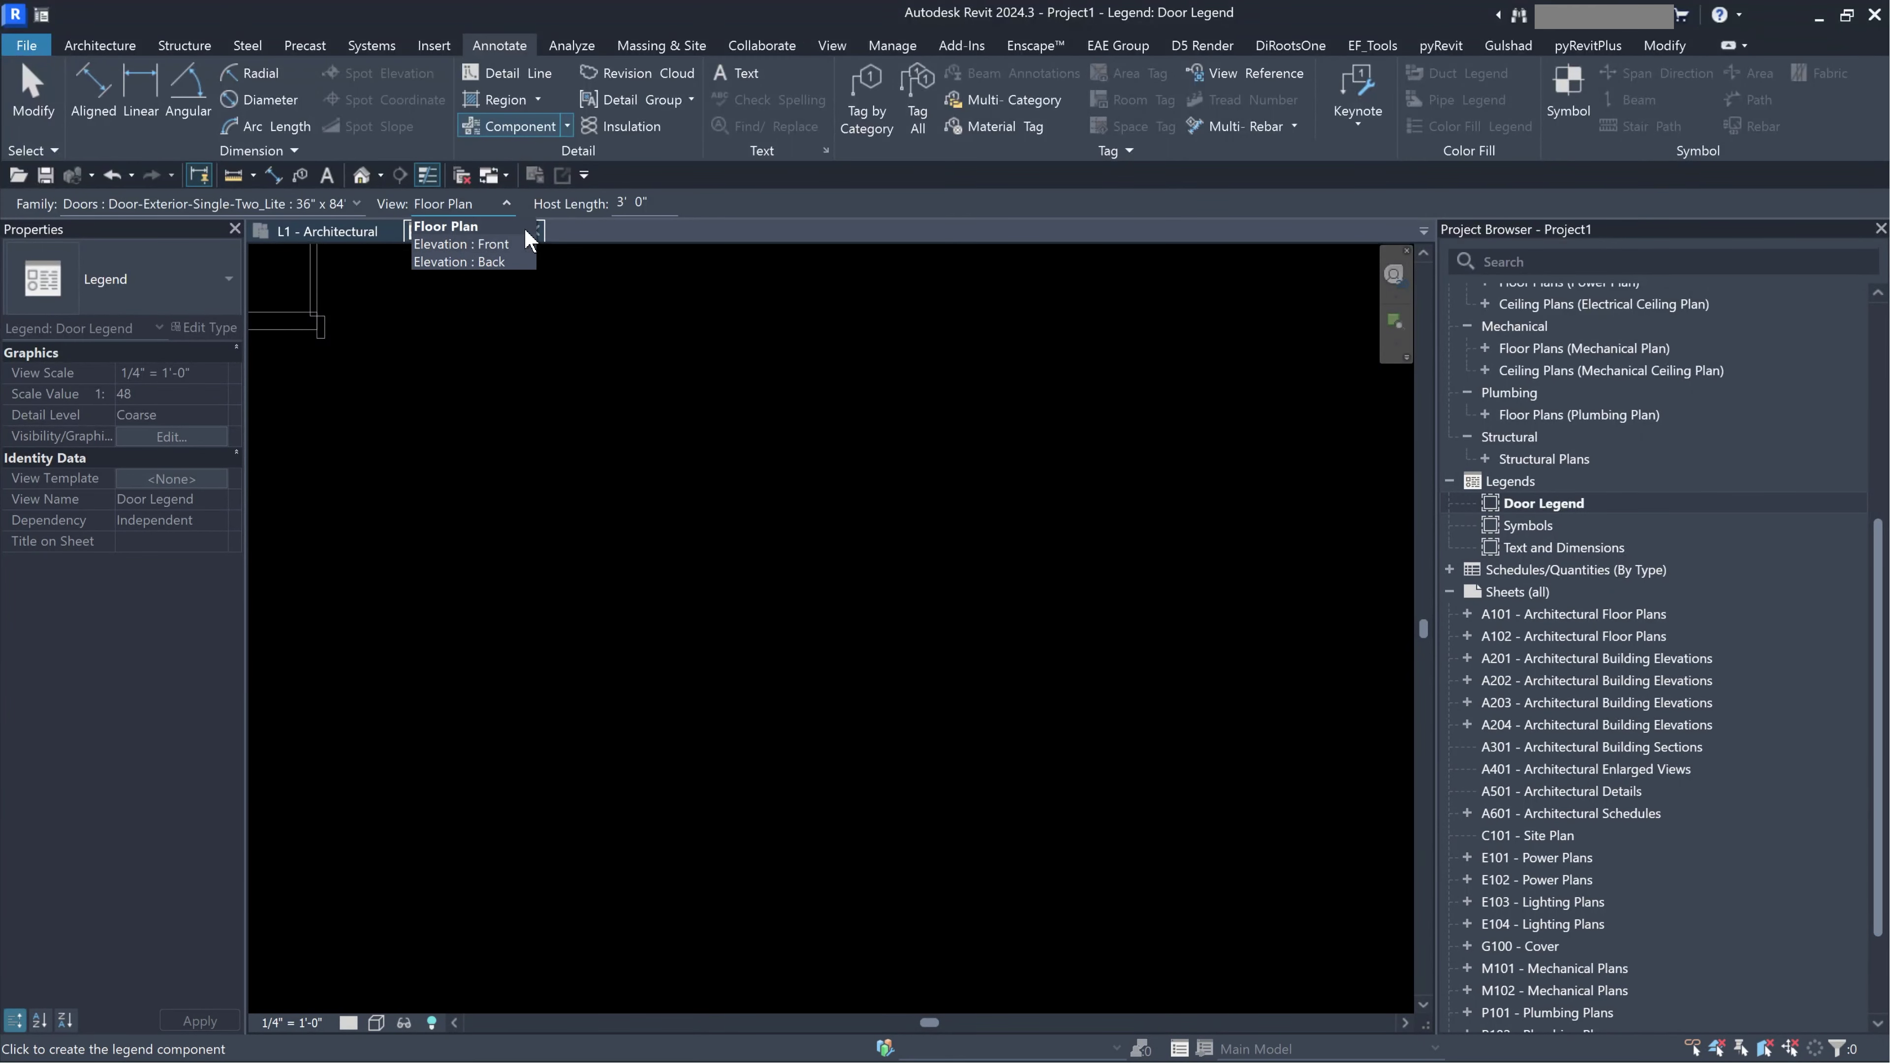
click(457, 230)
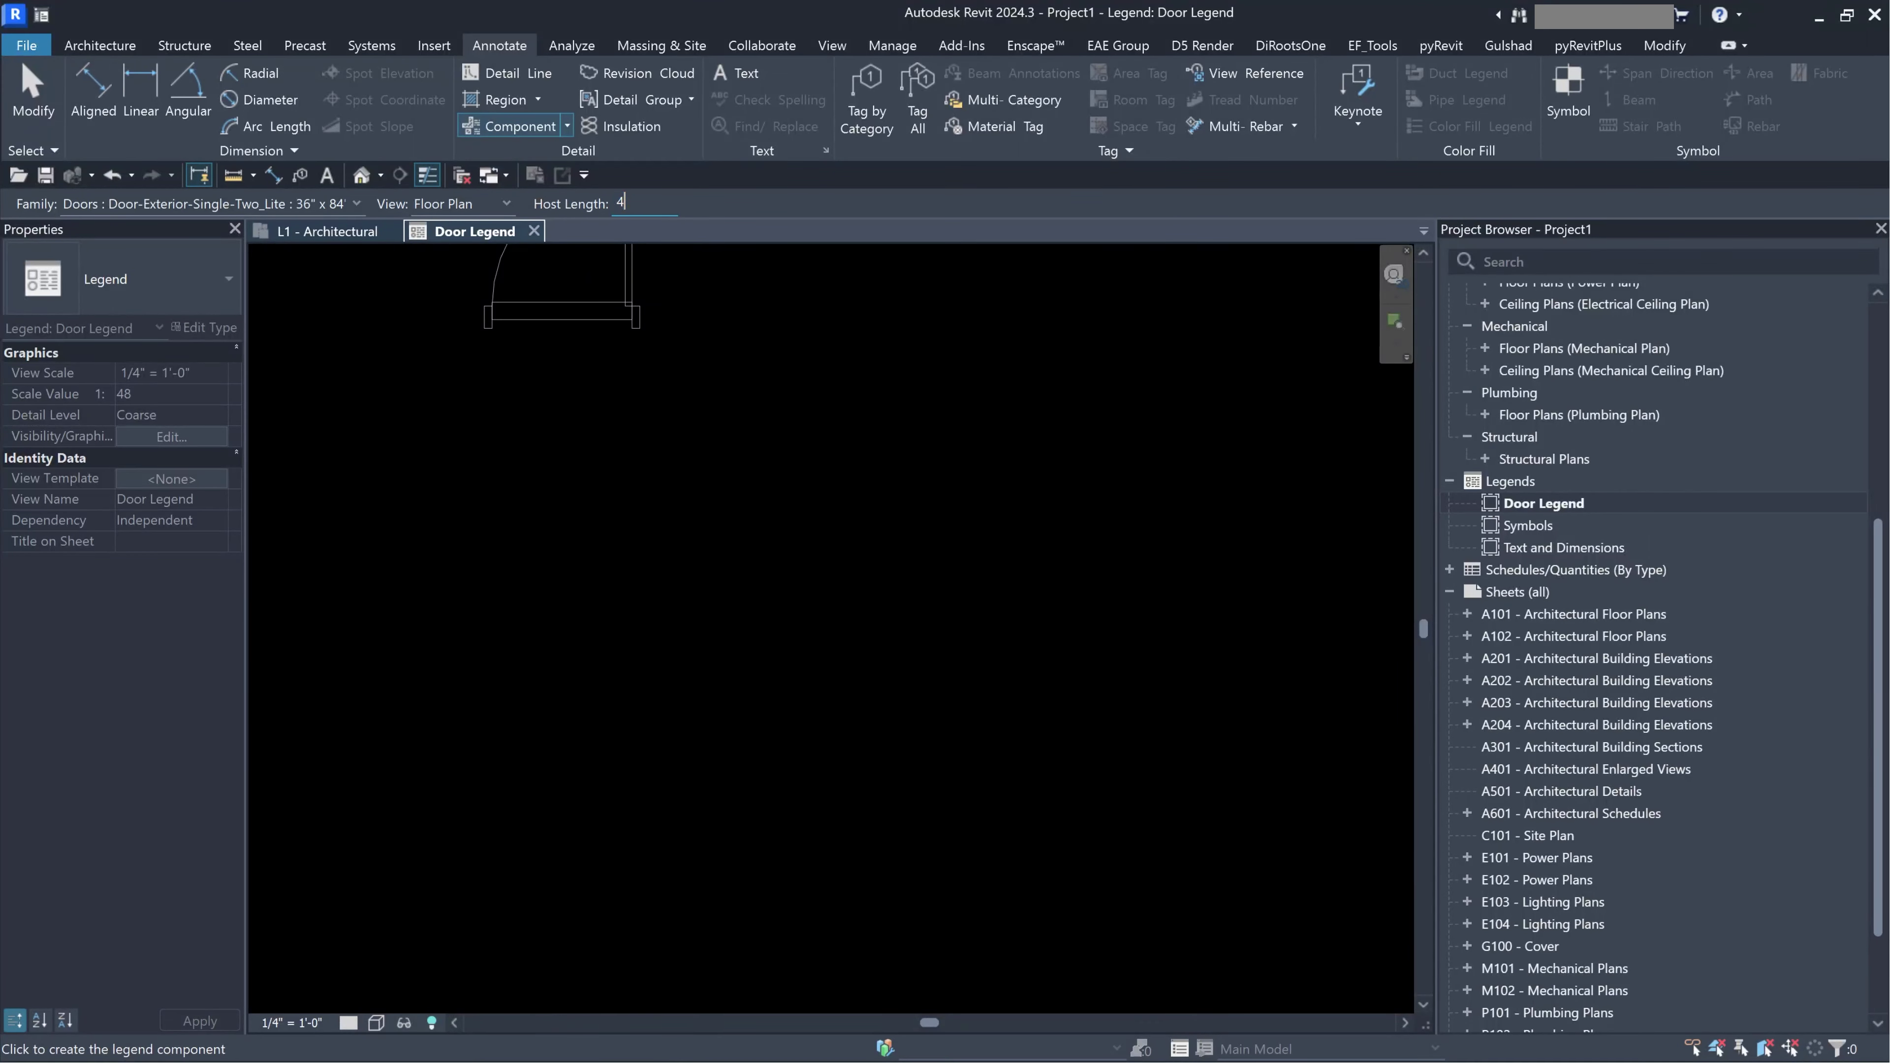
Try host lengths of 4', 5', 2' and 3' on the floor plan door component before placing it.
key(Return)
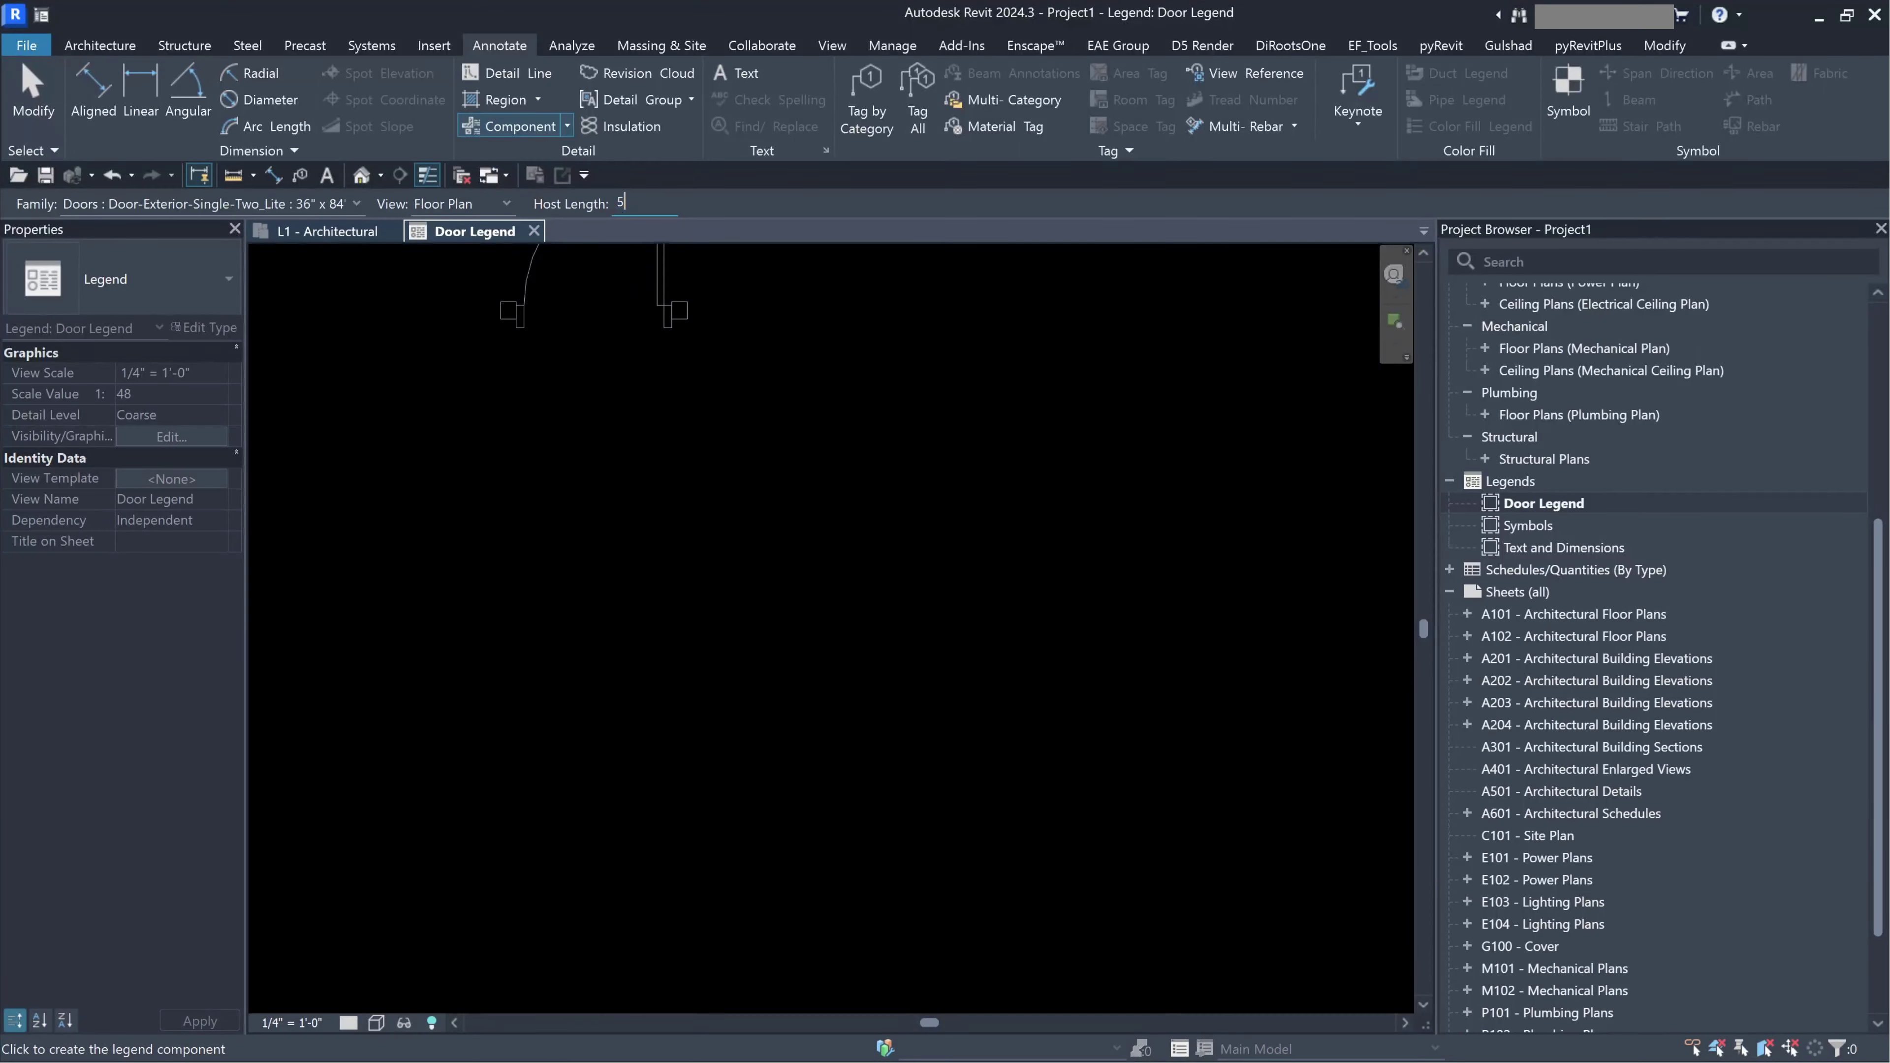
key(Return)
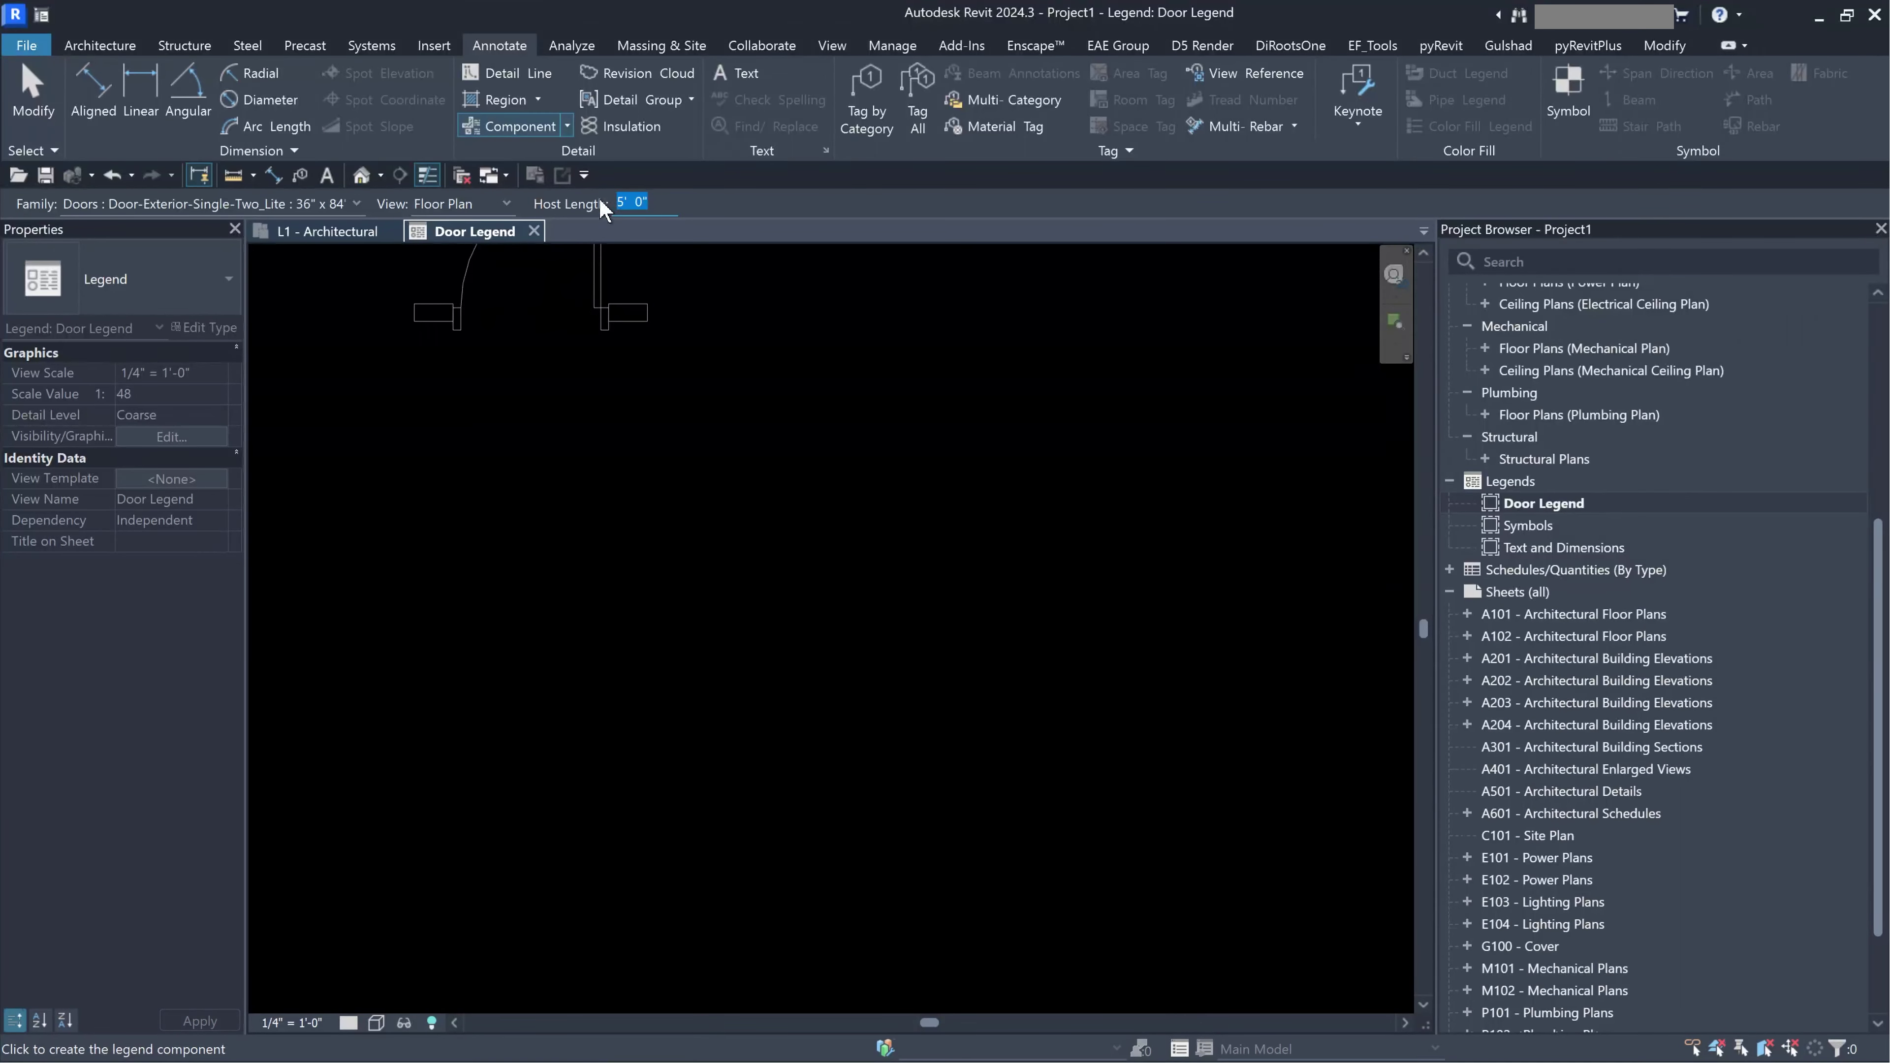
text(2)
key(Return)
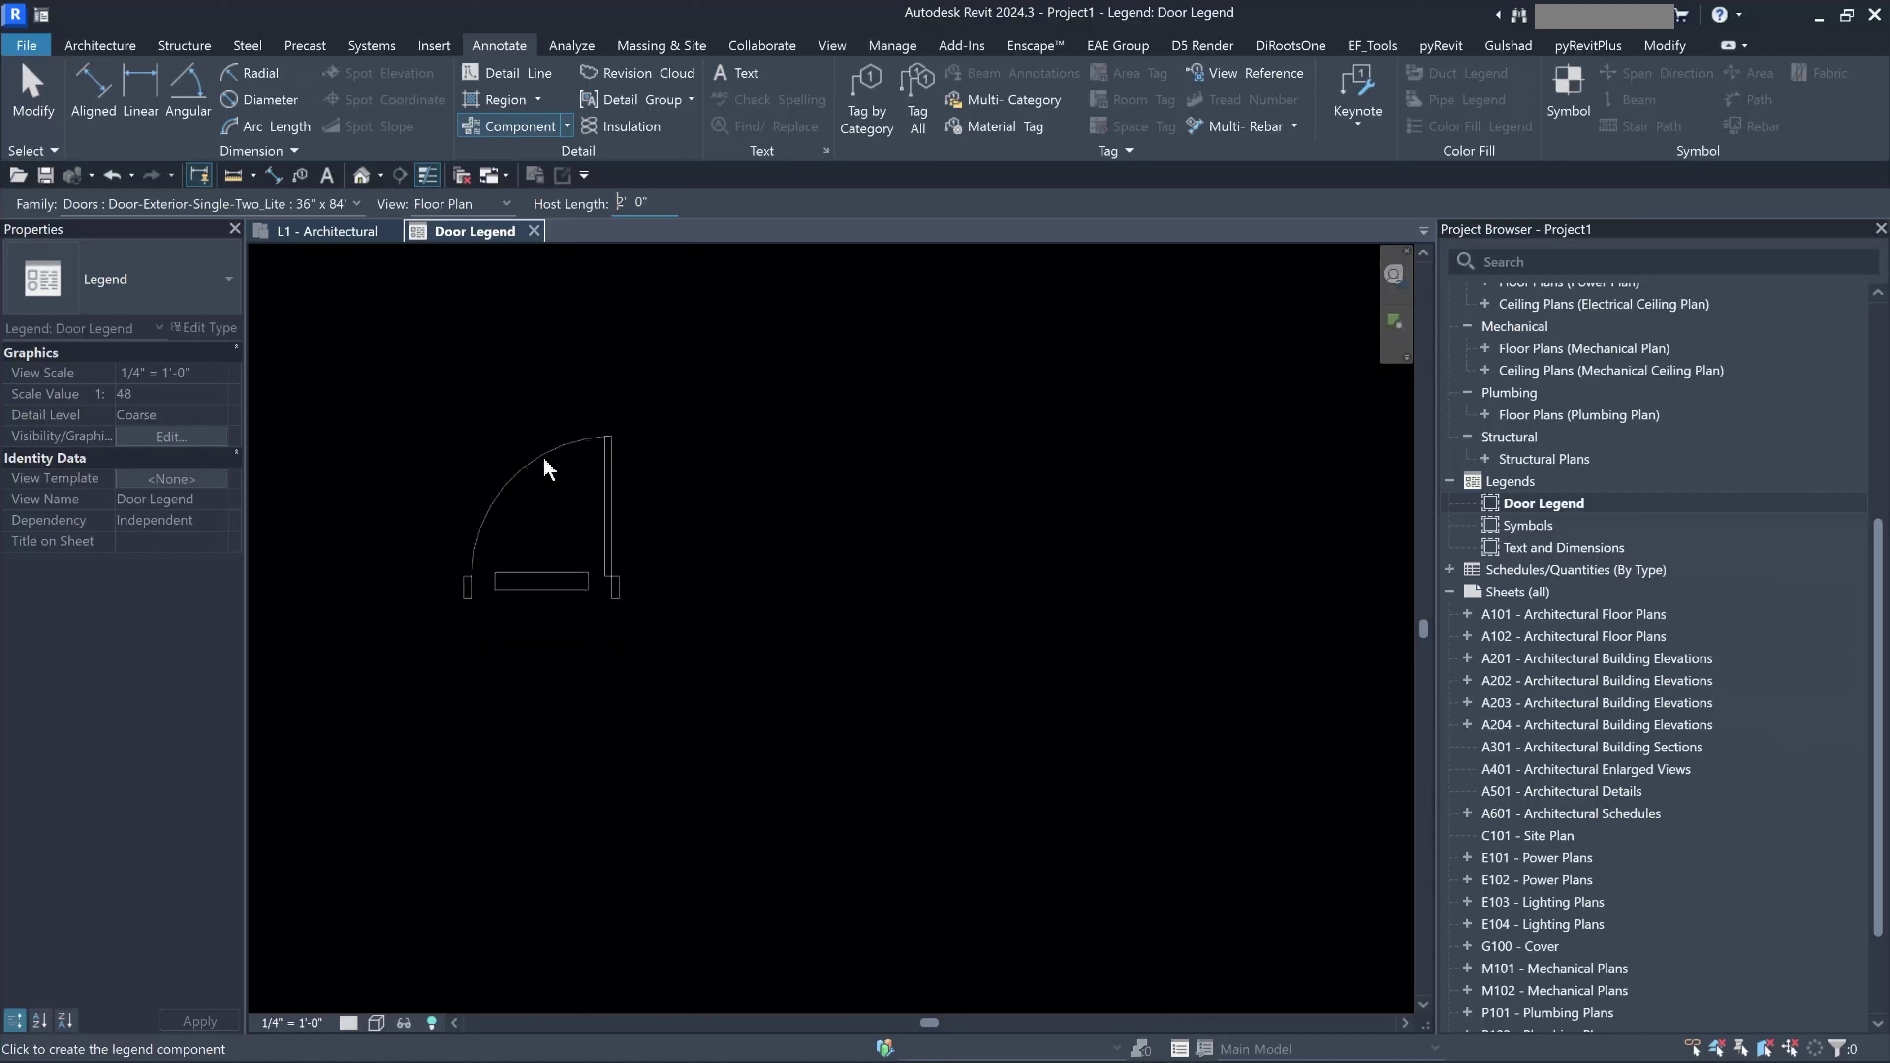
text(3)
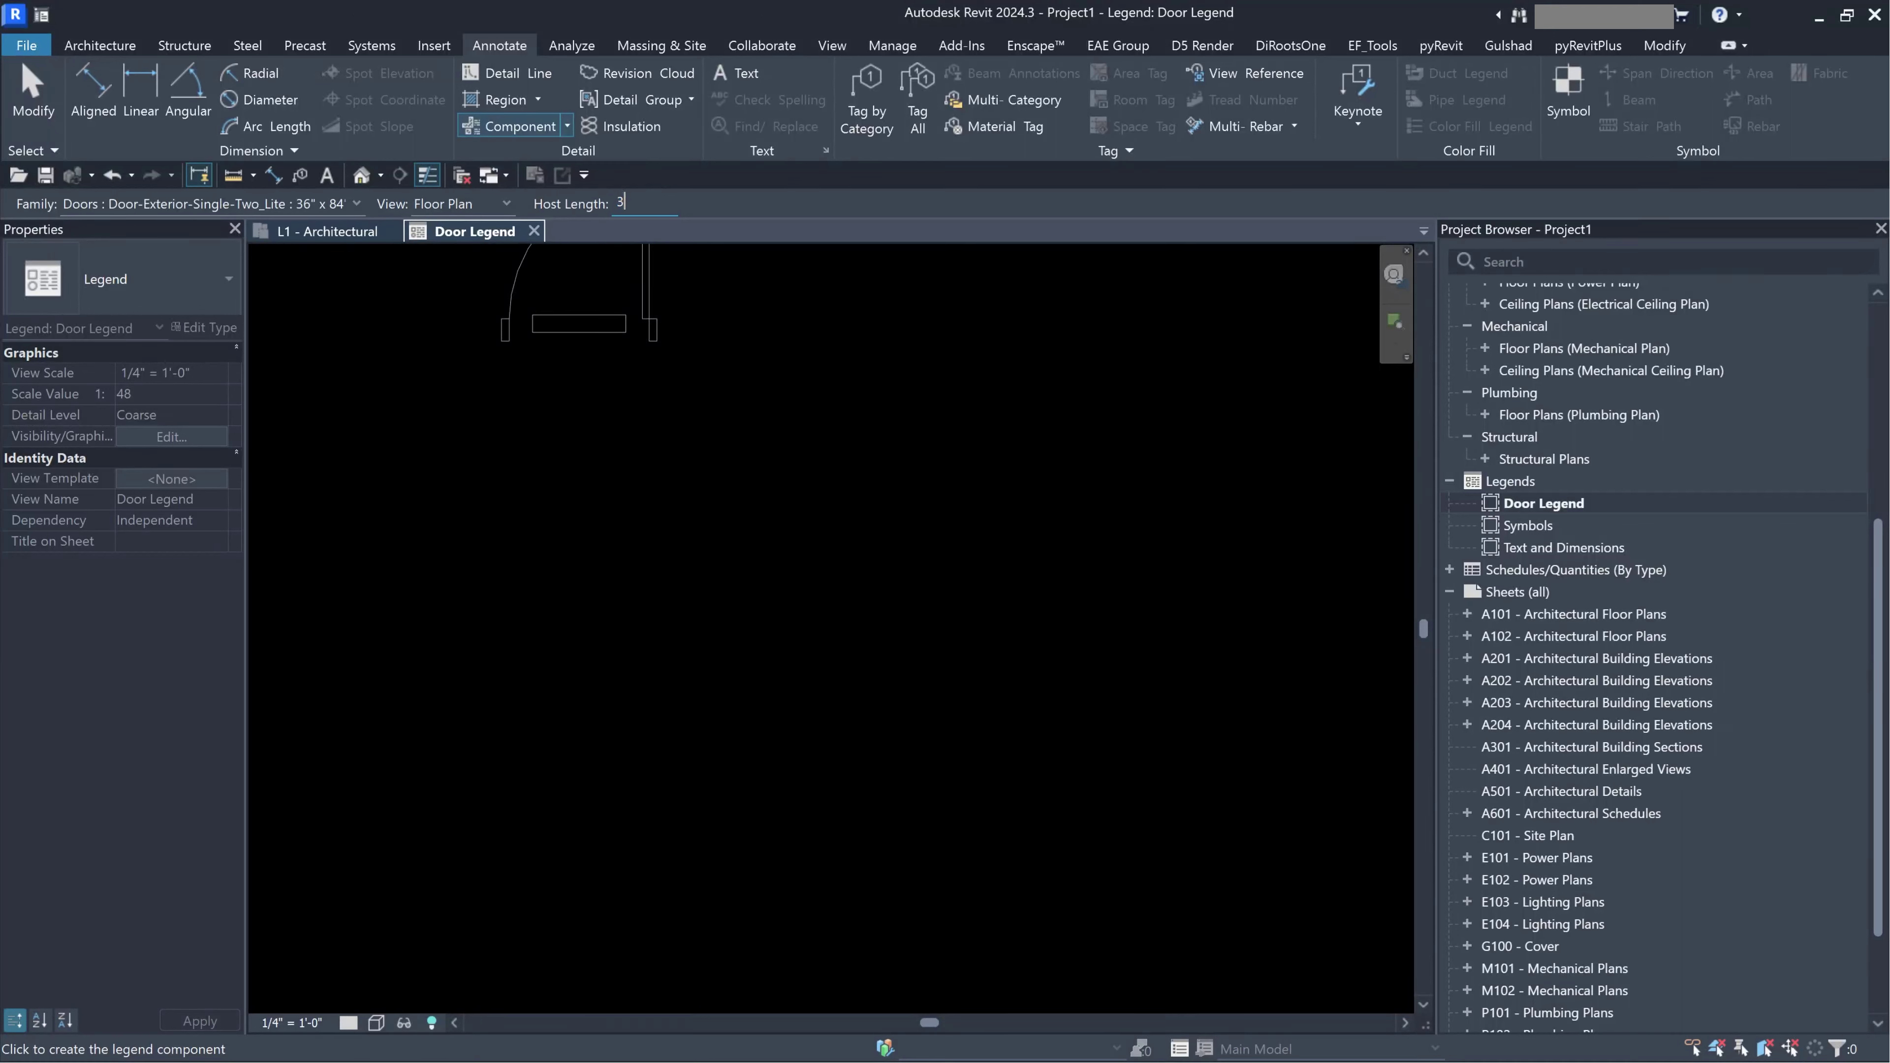
key(Return)
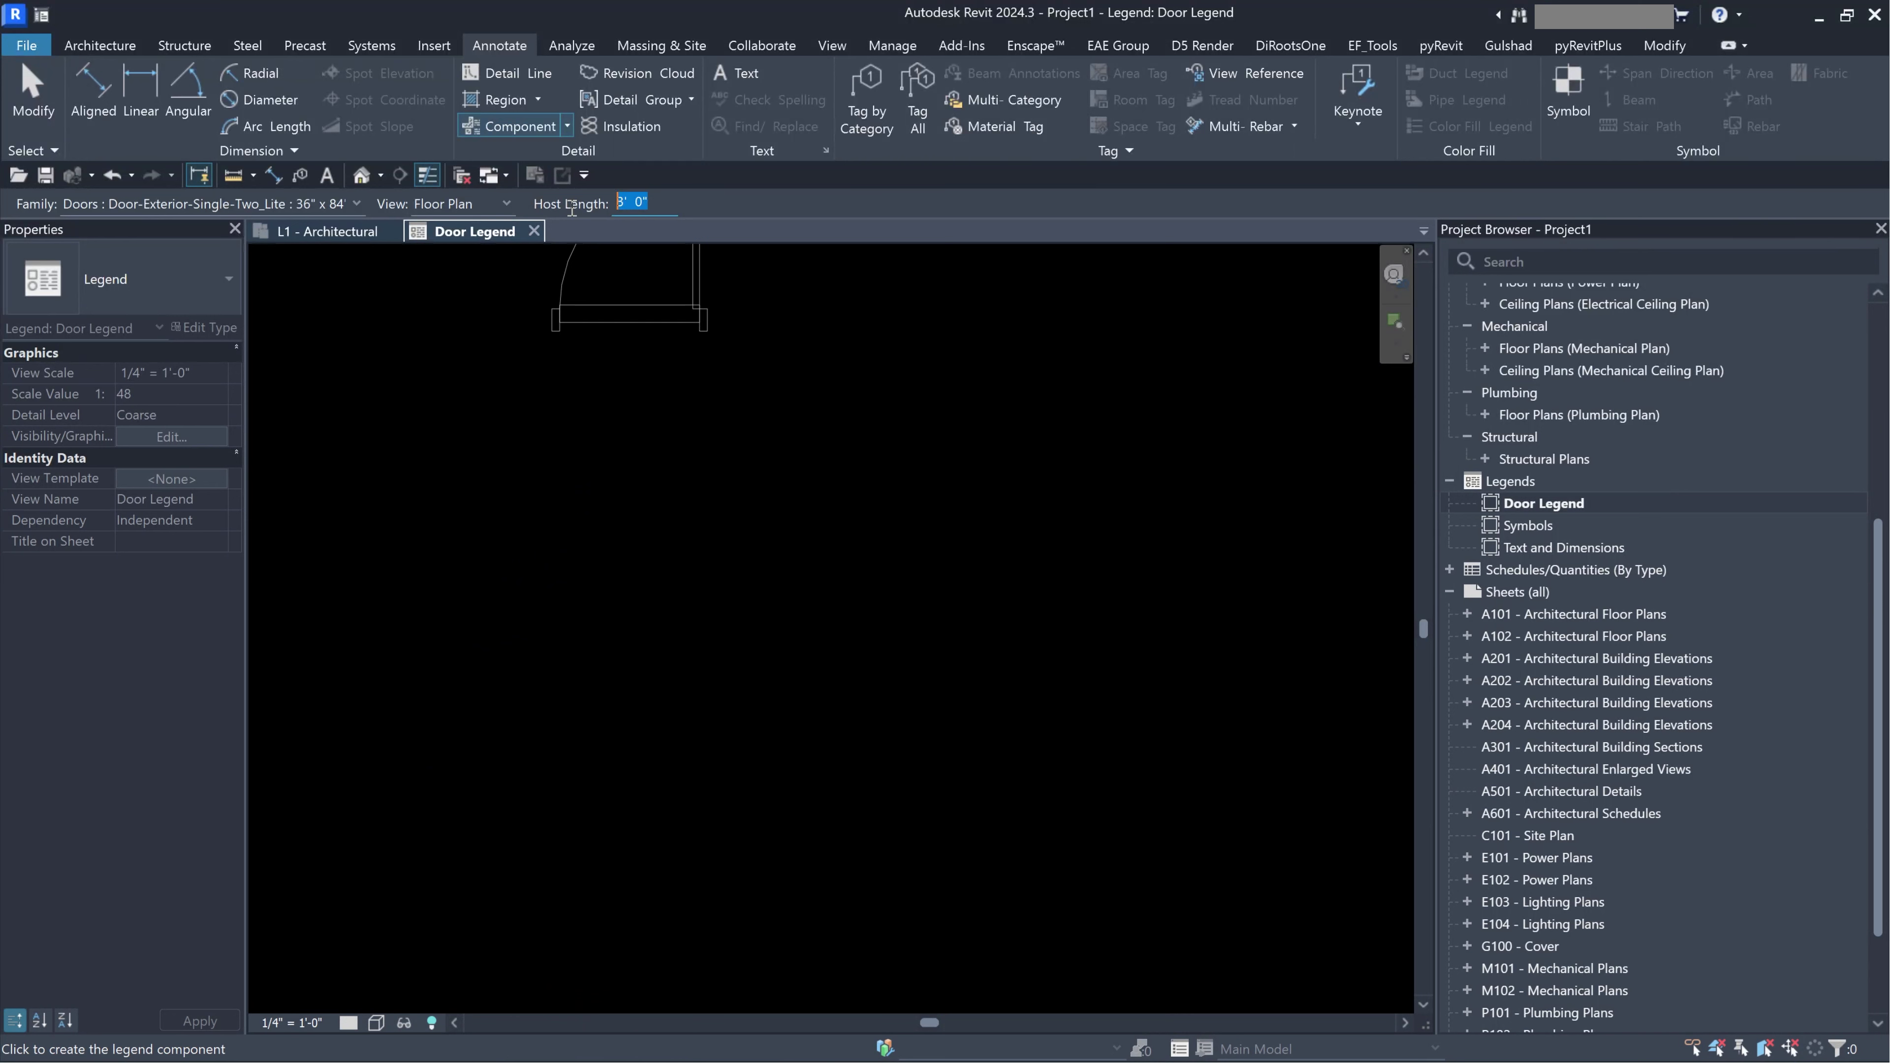
Set the host length to 6' 0" and place the floor plan door component in the legend.
key(Return)
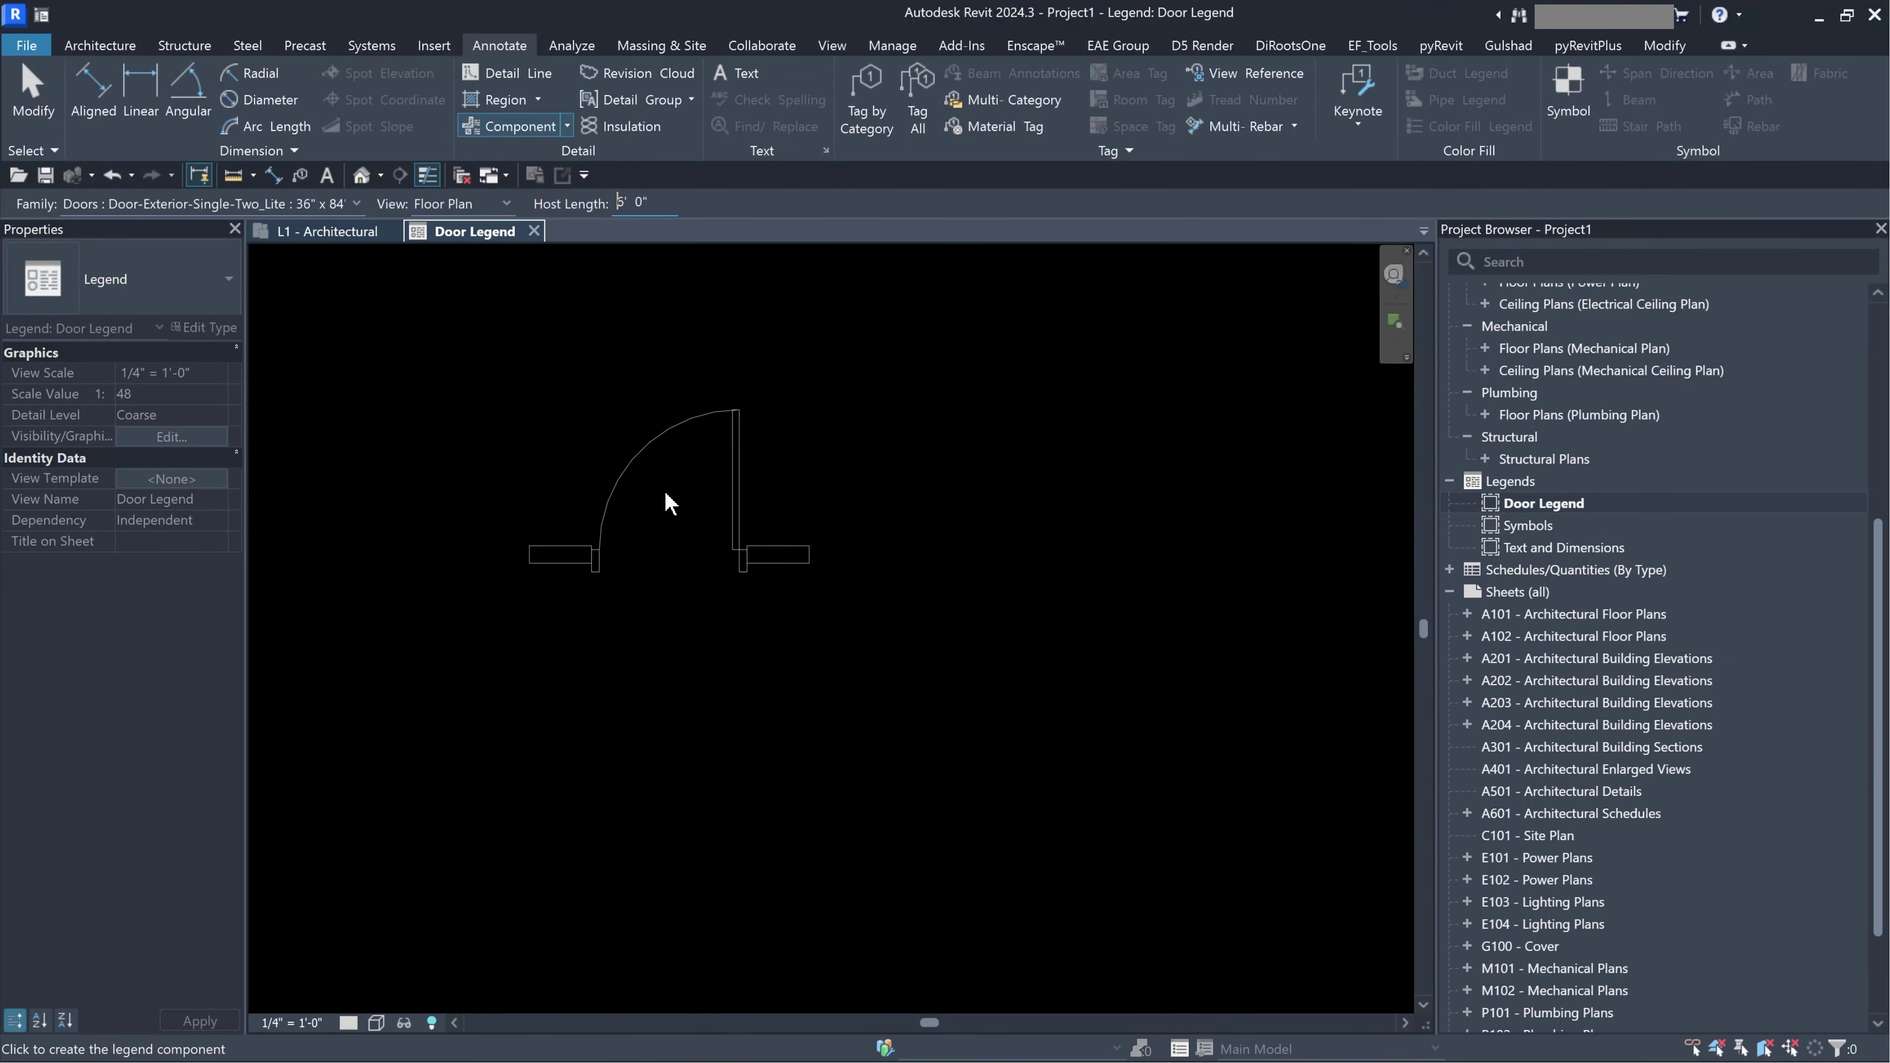
click(618, 459)
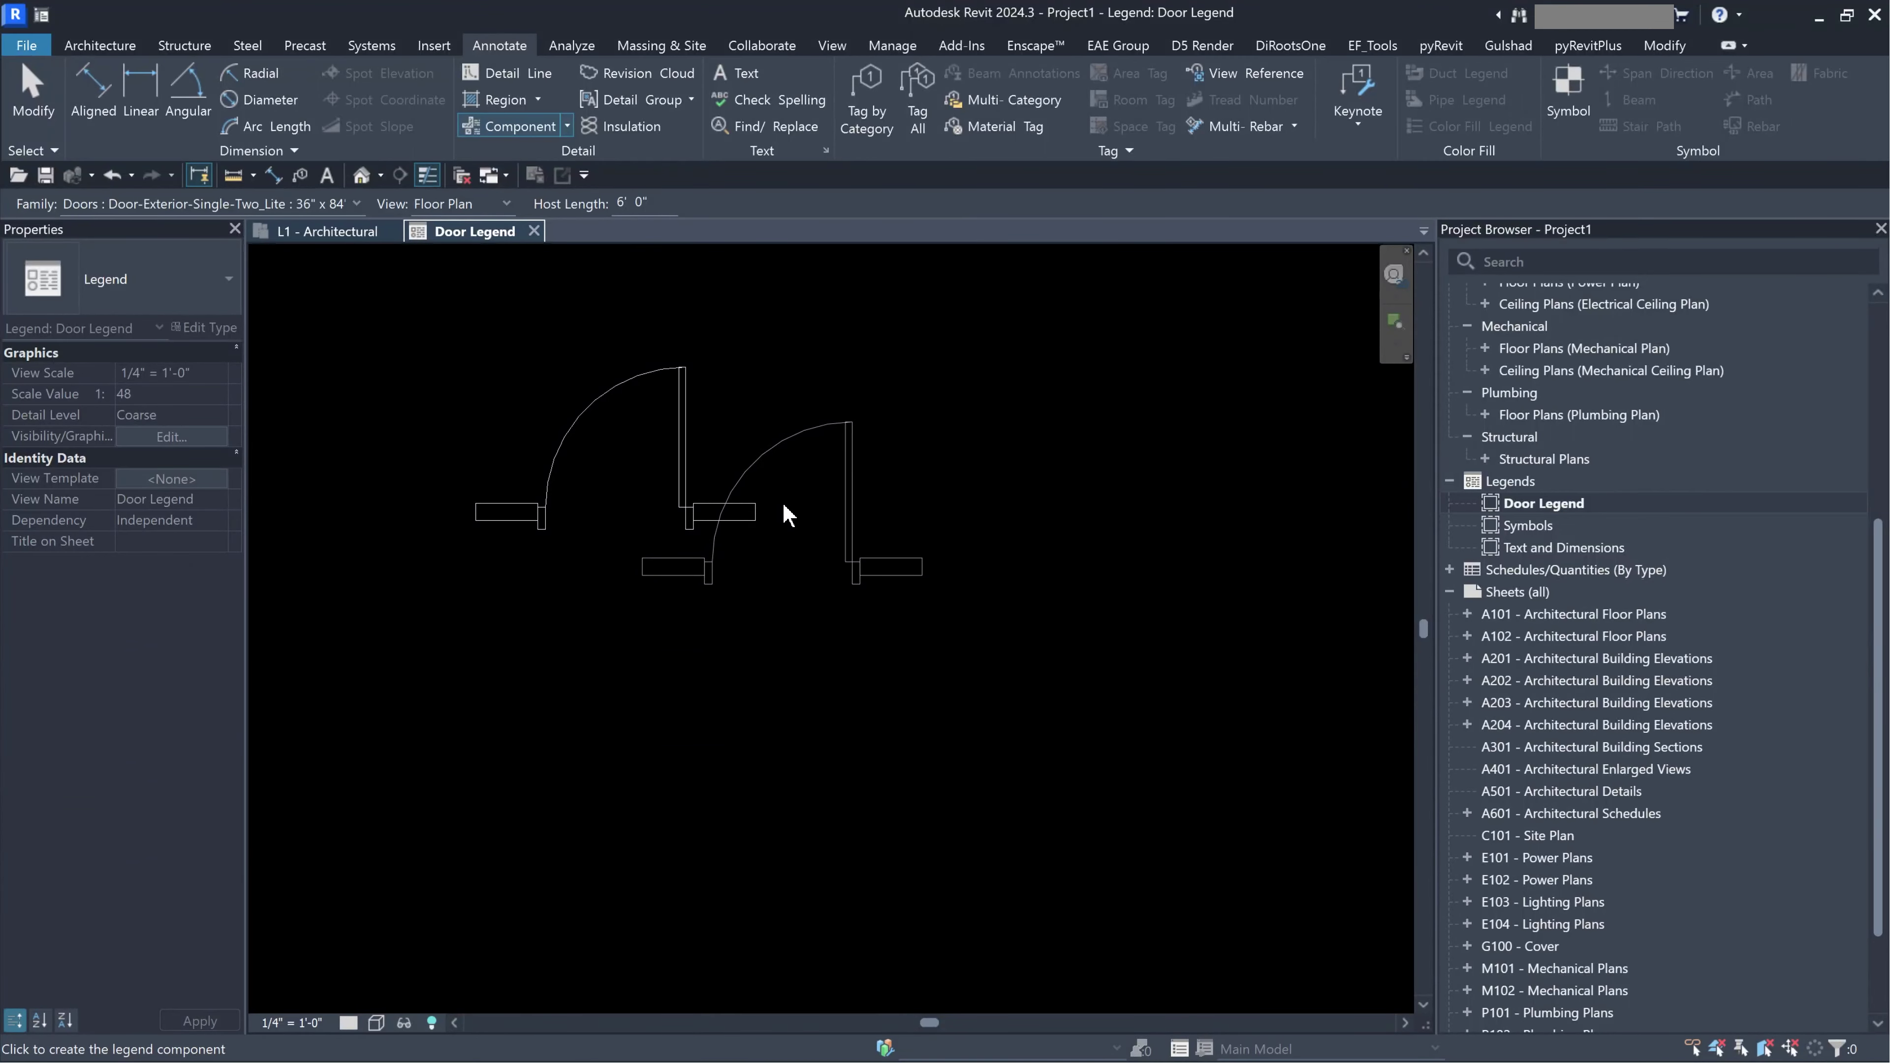
Place the door's Elevation : Front legend component directly below the floor plan component.
click(450, 198)
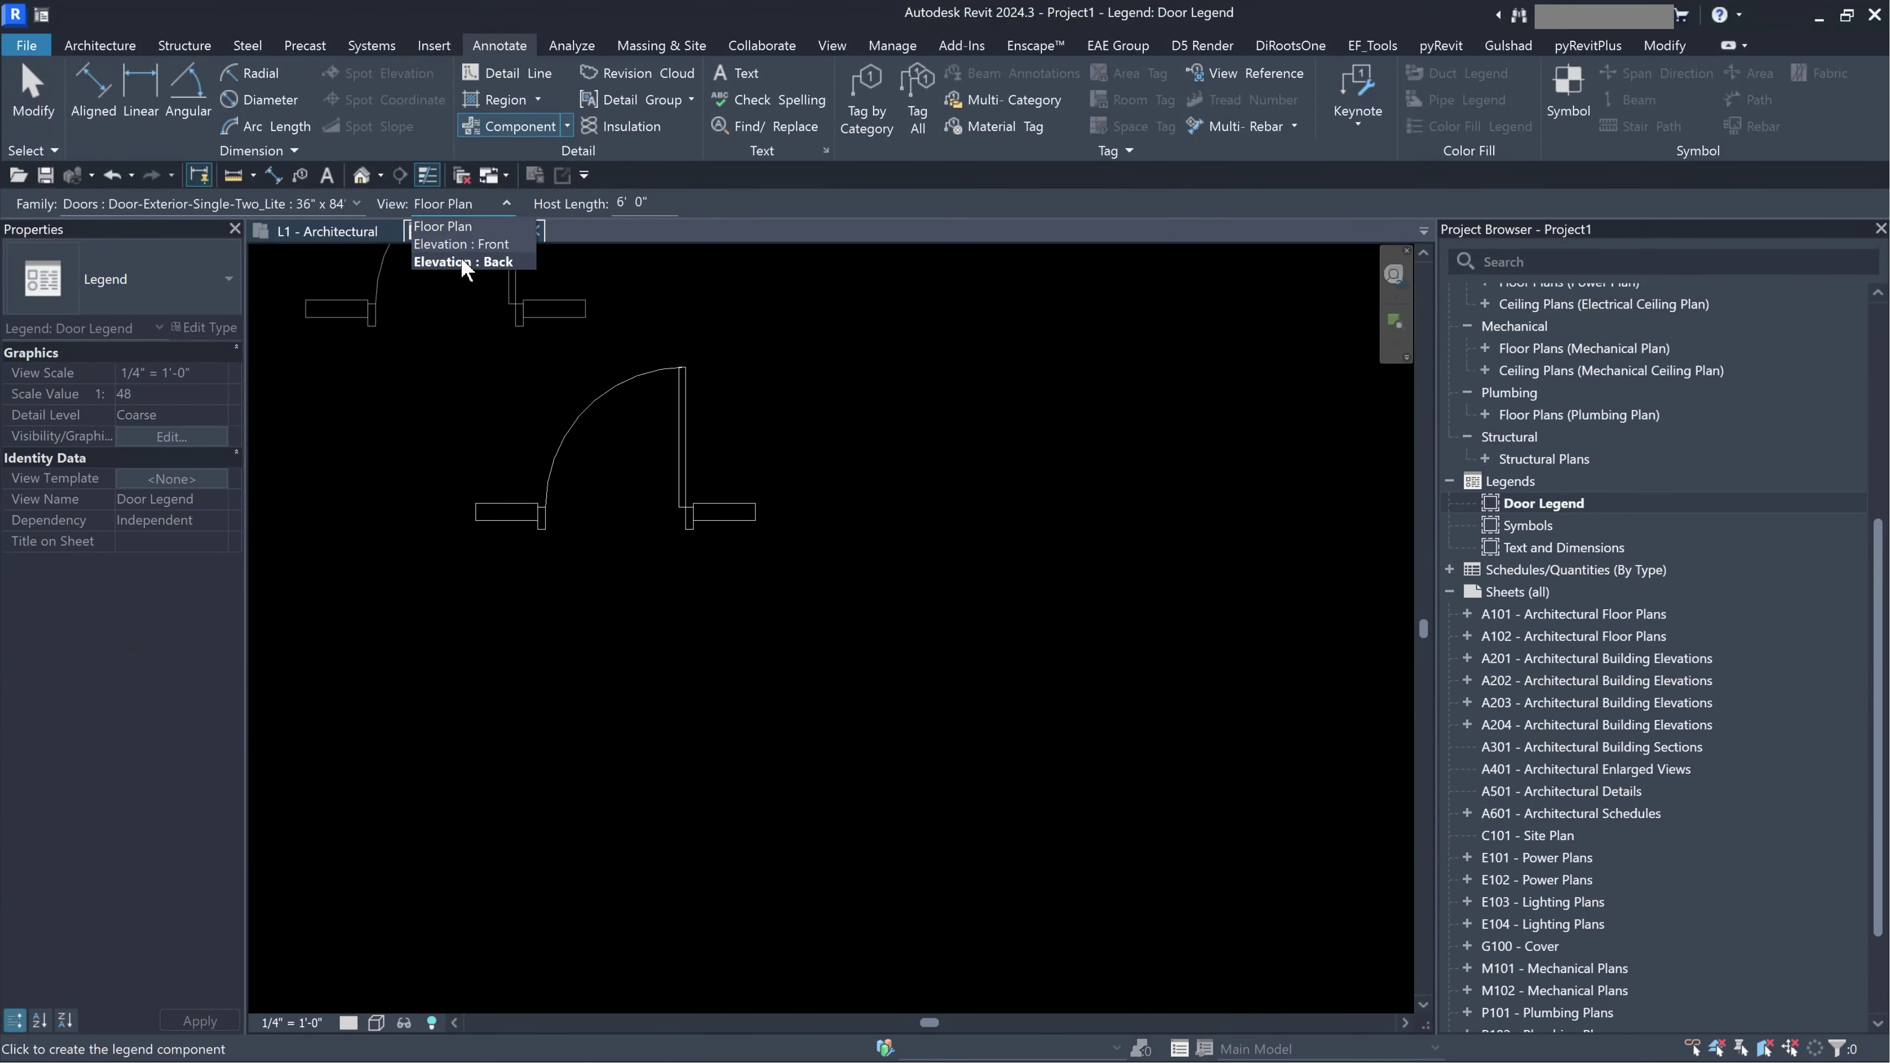
click(496, 245)
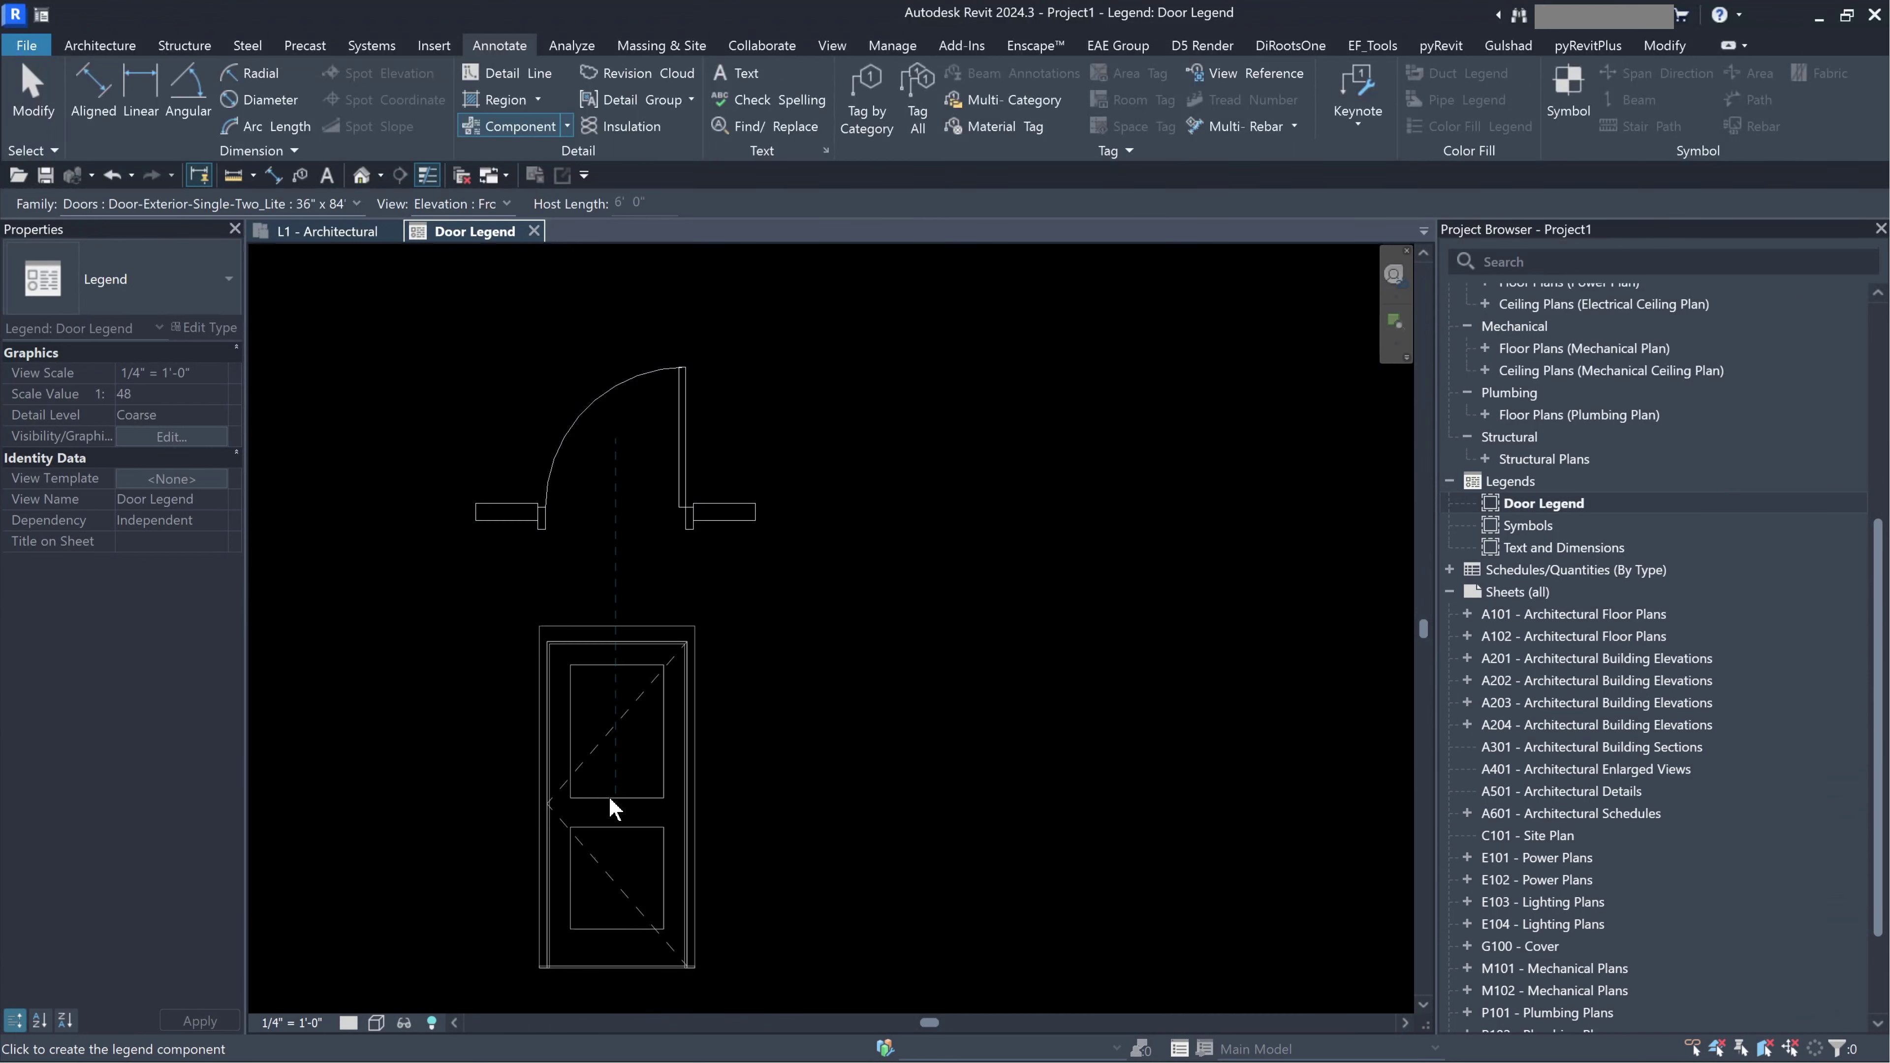
click(607, 796)
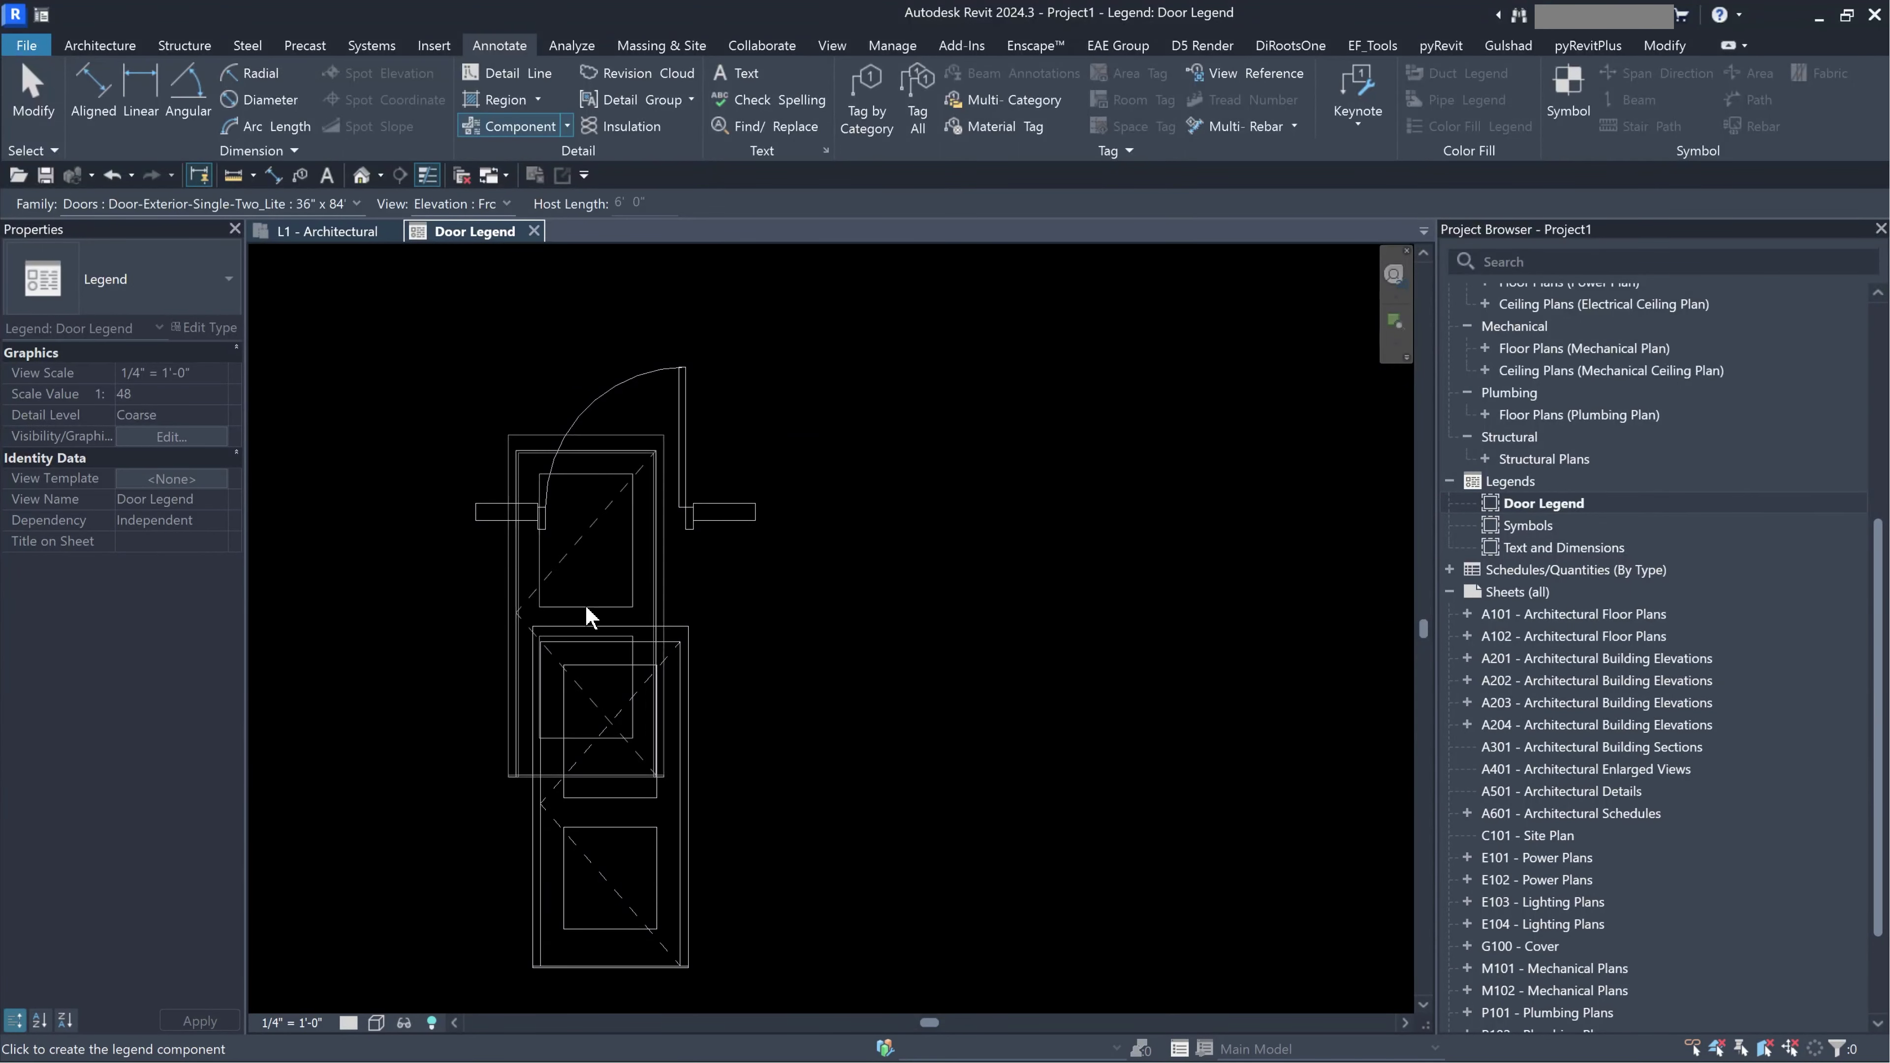
Place the door's Elevation : Back legend component below the front elevation and finish placing components.
scroll(585, 605, down, 2)
click(439, 205)
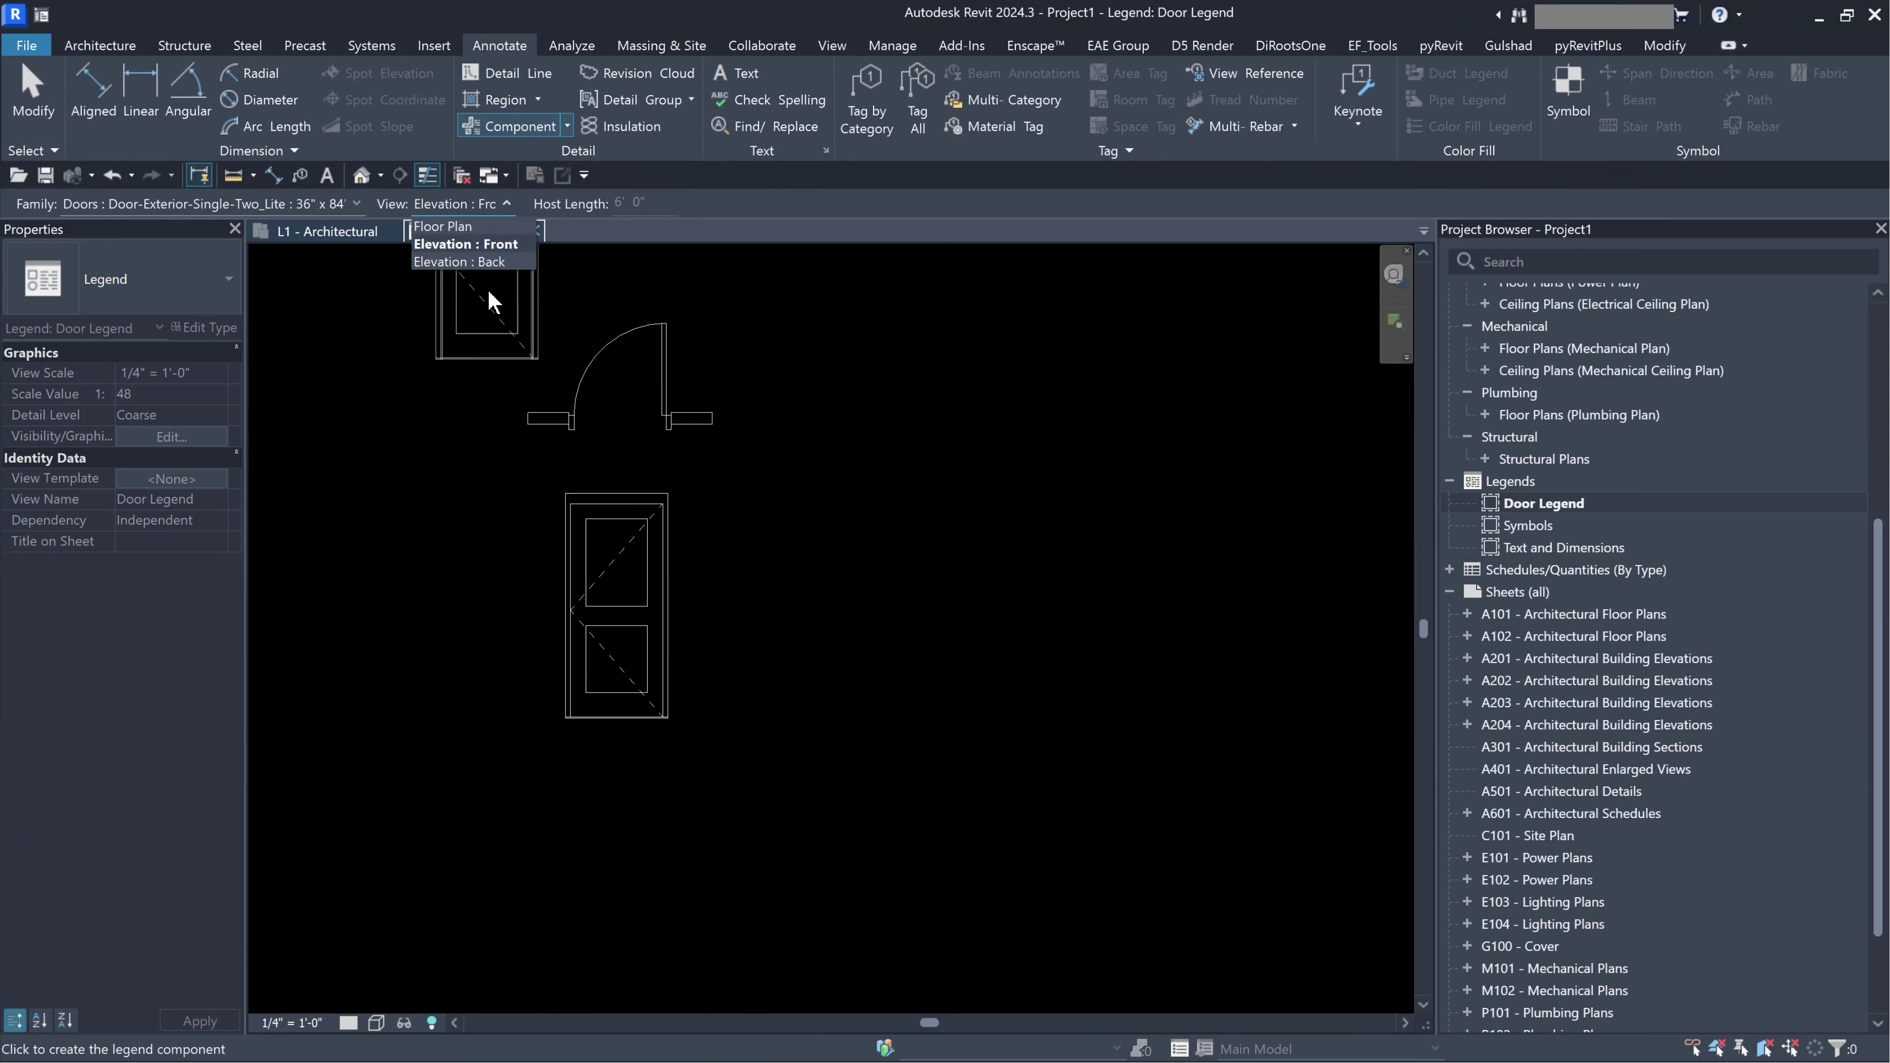
click(477, 264)
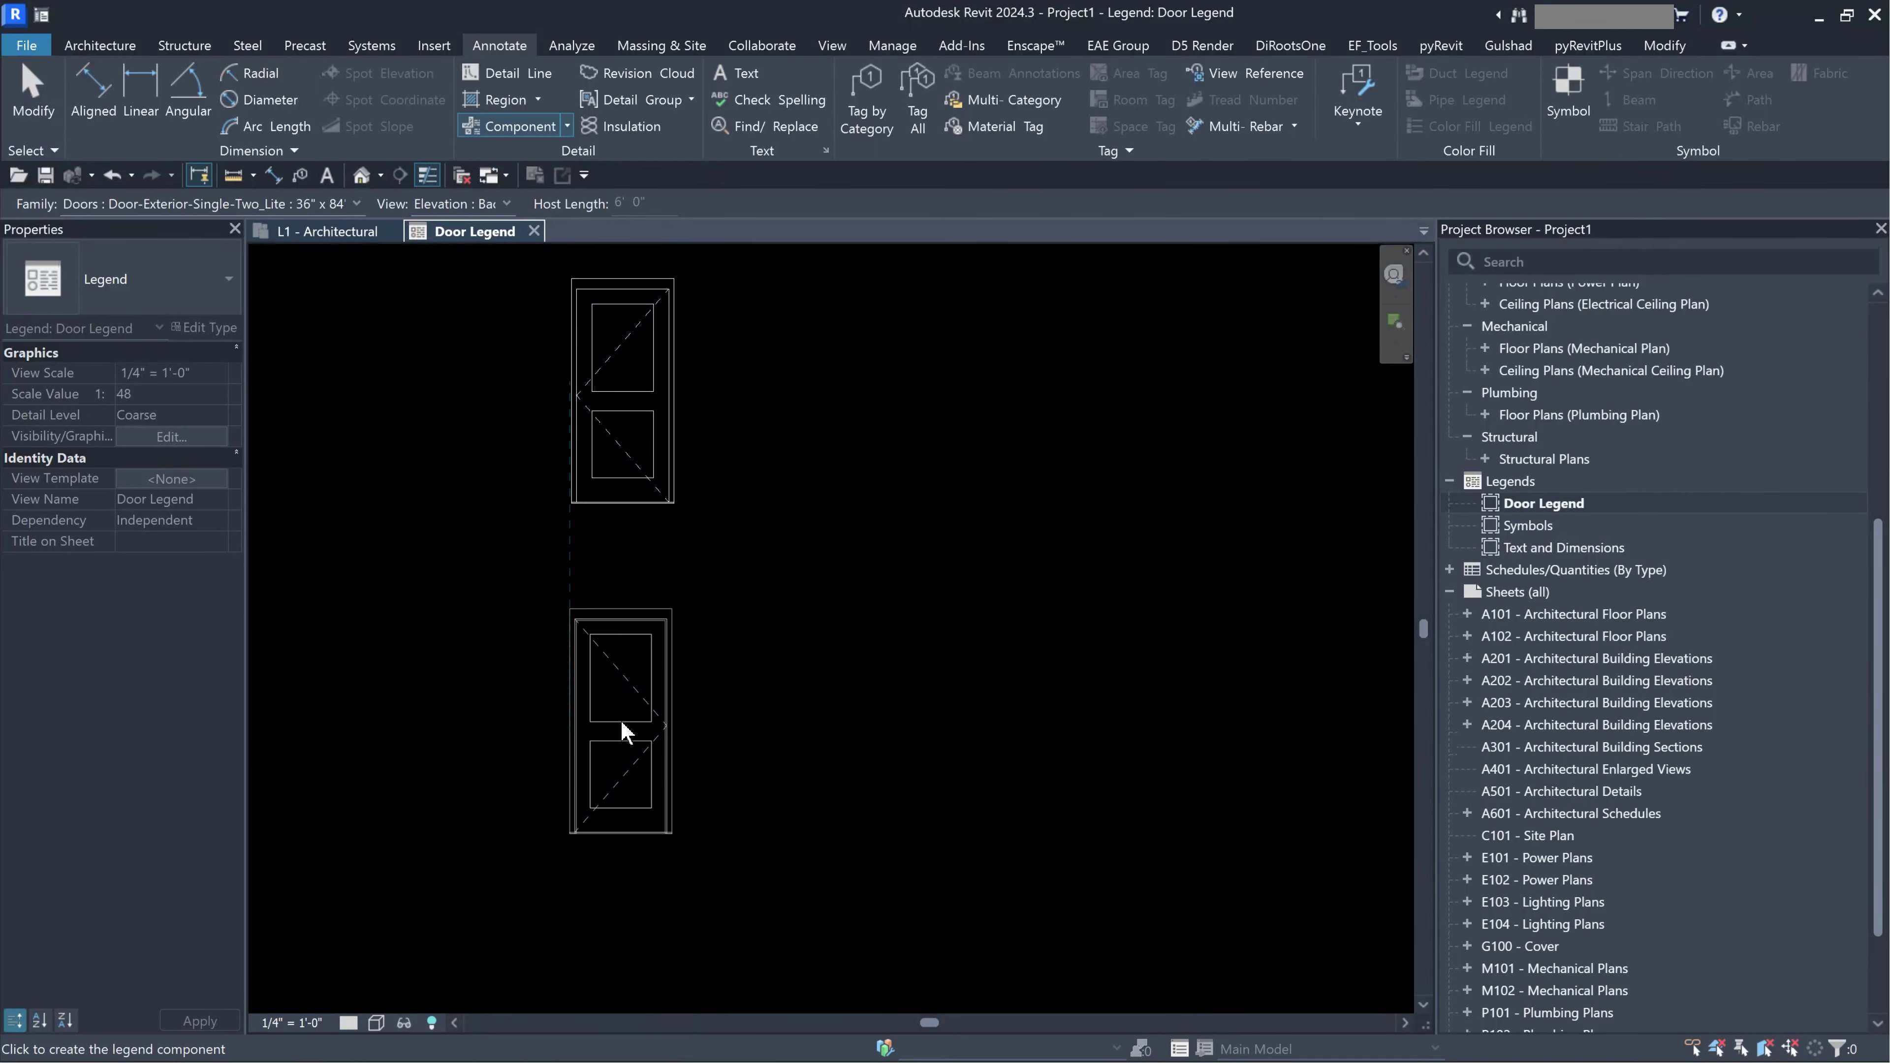
click(622, 722)
key(Escape)
scroll(755, 659, down, 2)
middle_drag(766, 485, 759, 609)
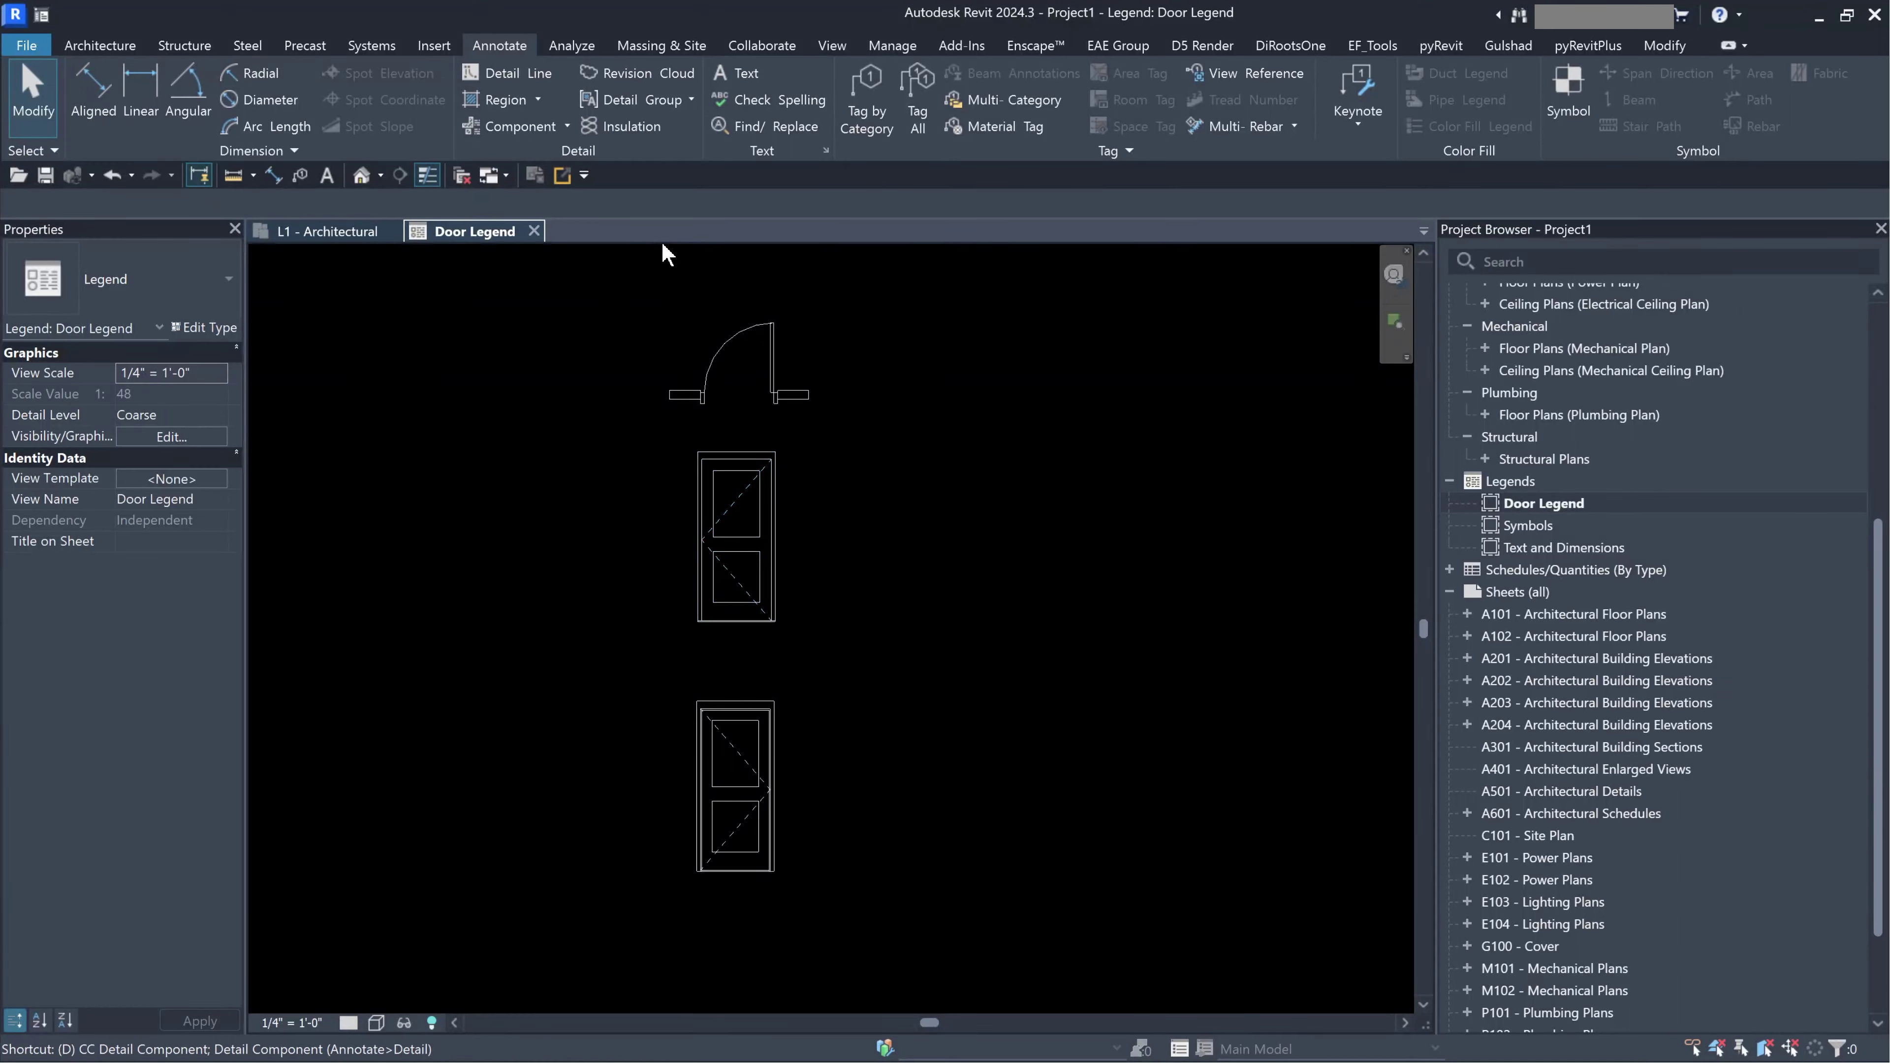
scroll(766, 480, up, 2)
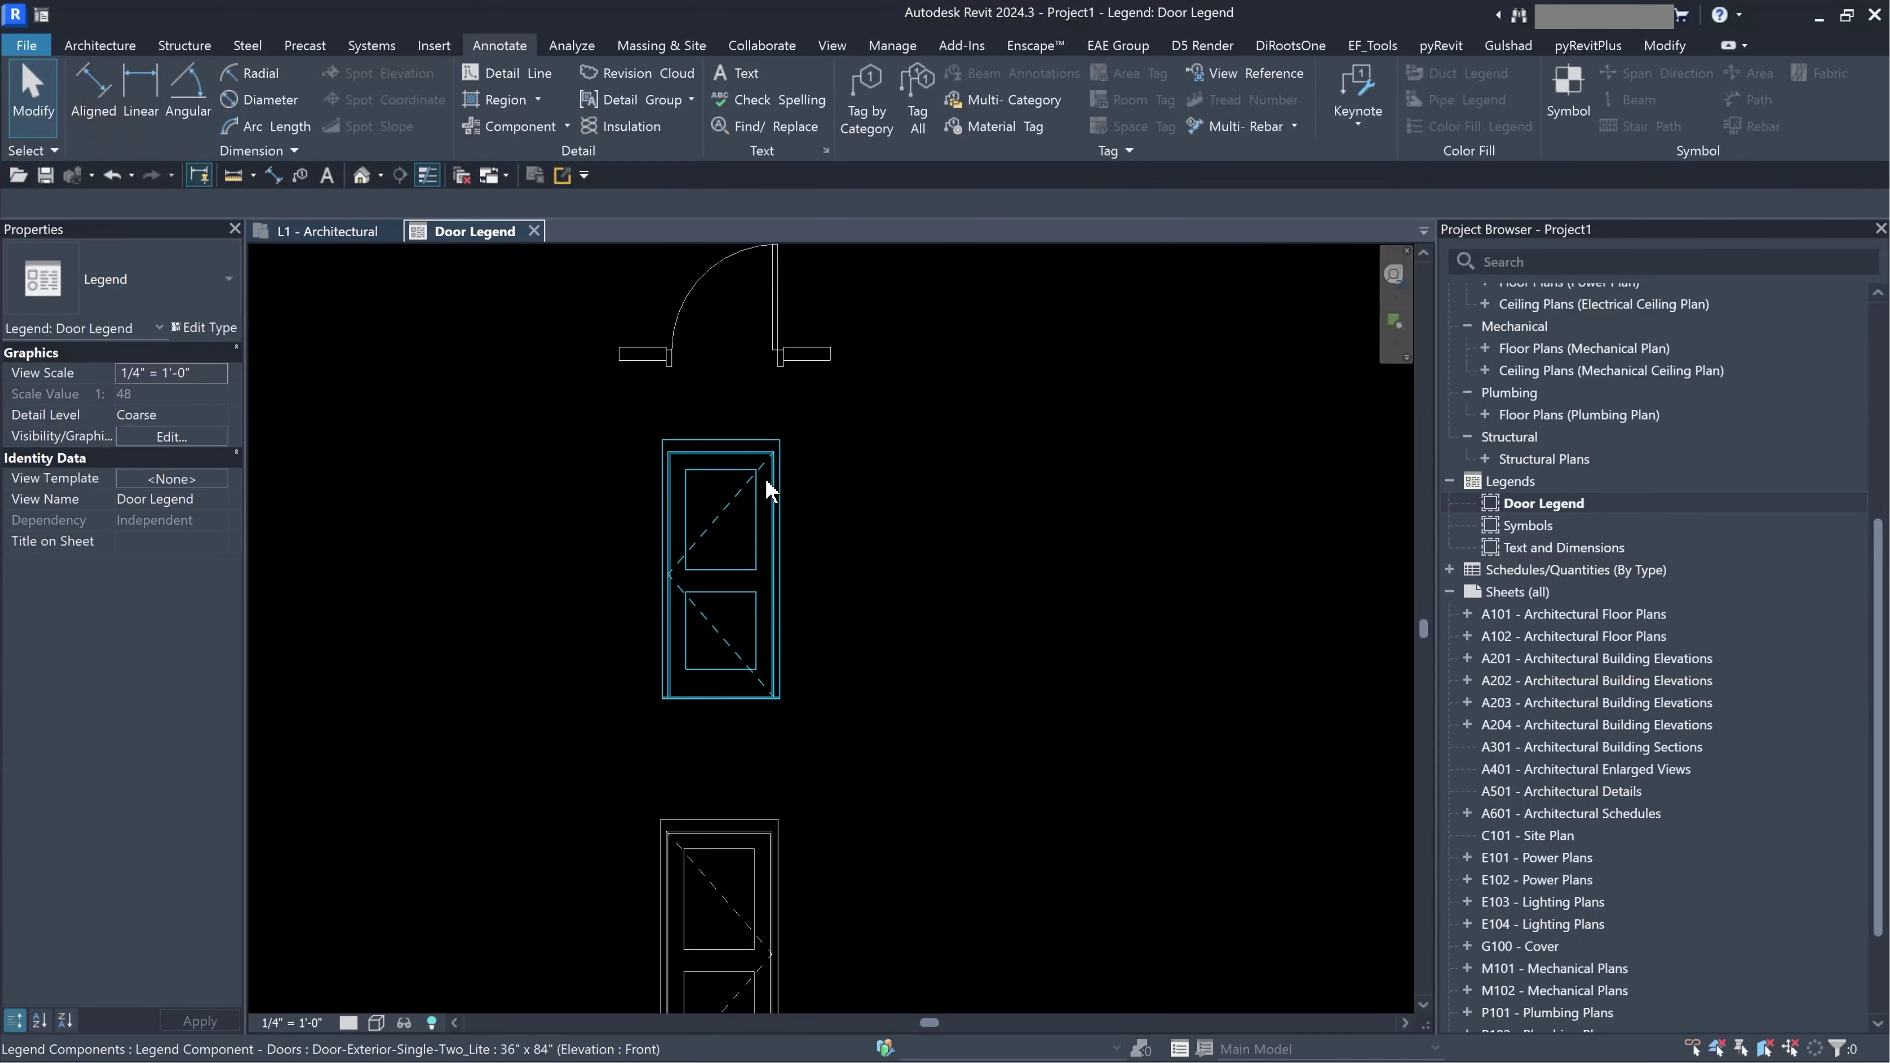
click(94, 133)
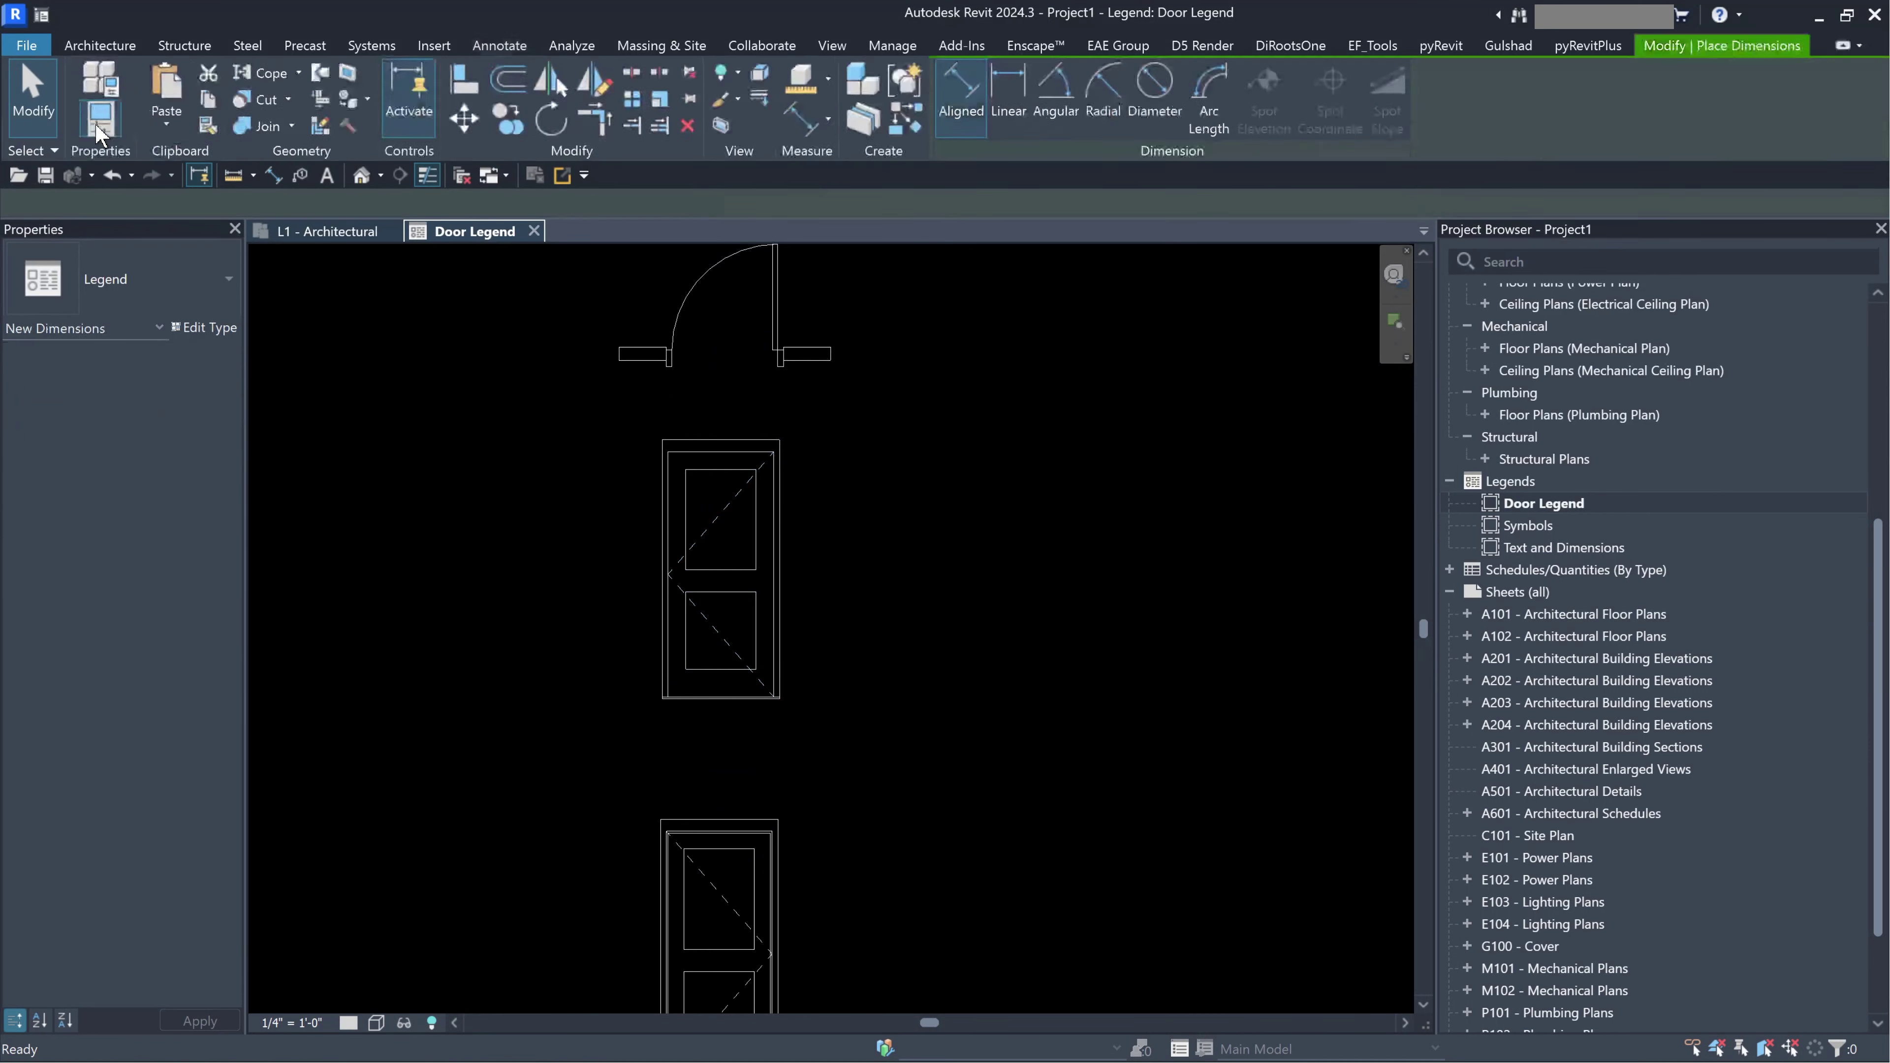
scroll(786, 364, up, 2)
scroll(577, 356, up, 2)
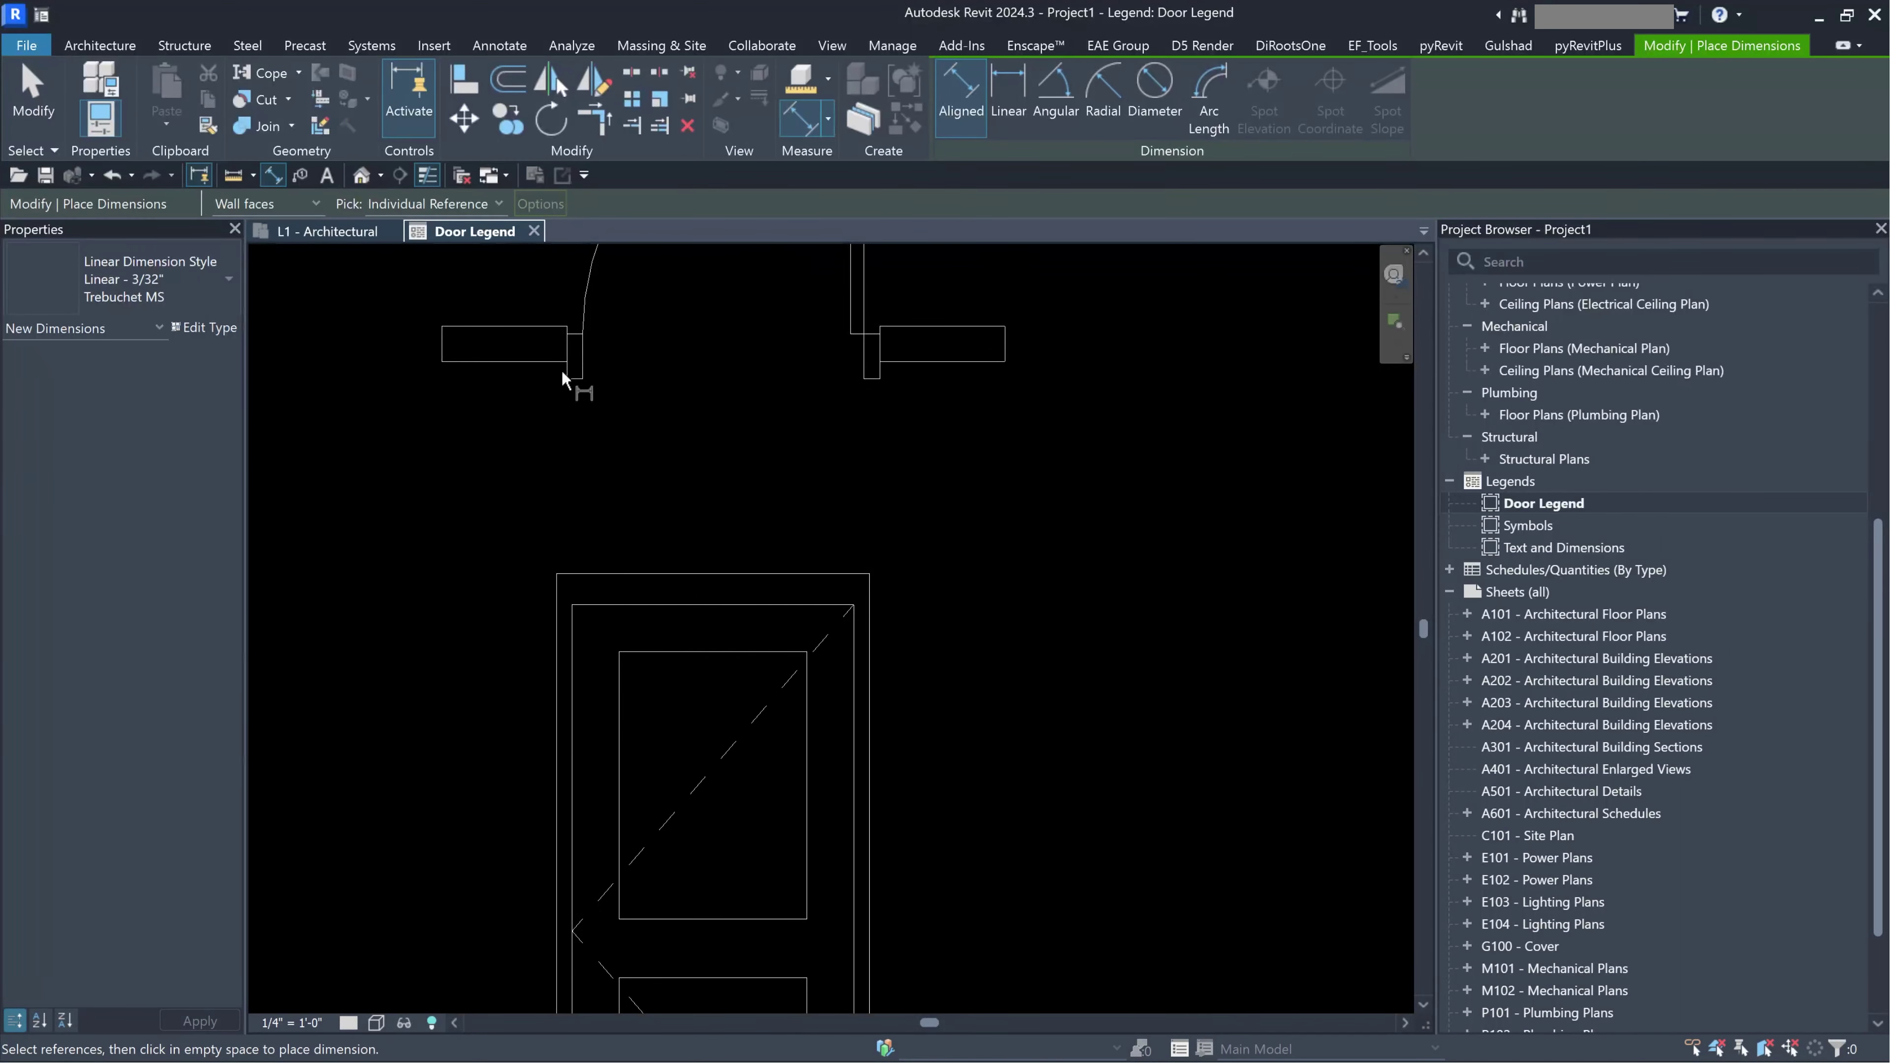
middle_drag(574, 344, 539, 491)
scroll(546, 477, up, 1)
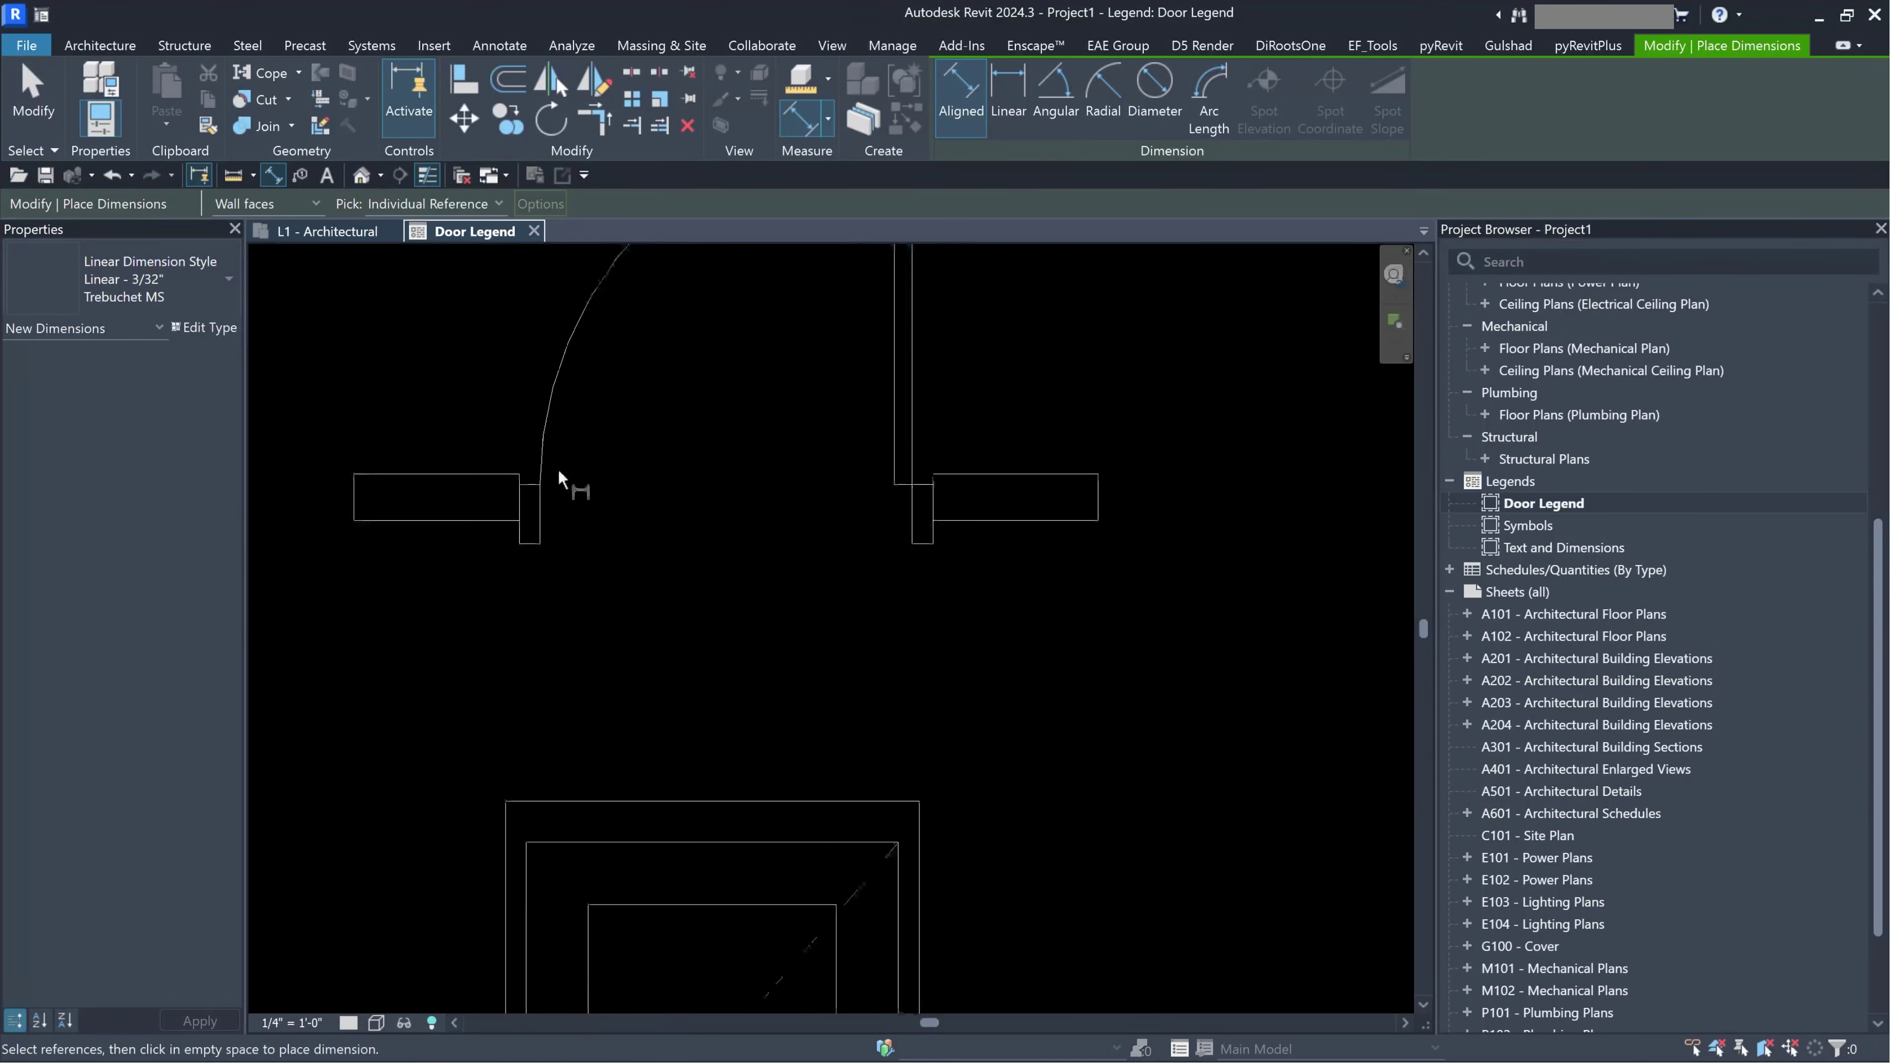
scroll(558, 469, up, 2)
Set the Door Legend view's detail level to Fine.
click(353, 1023)
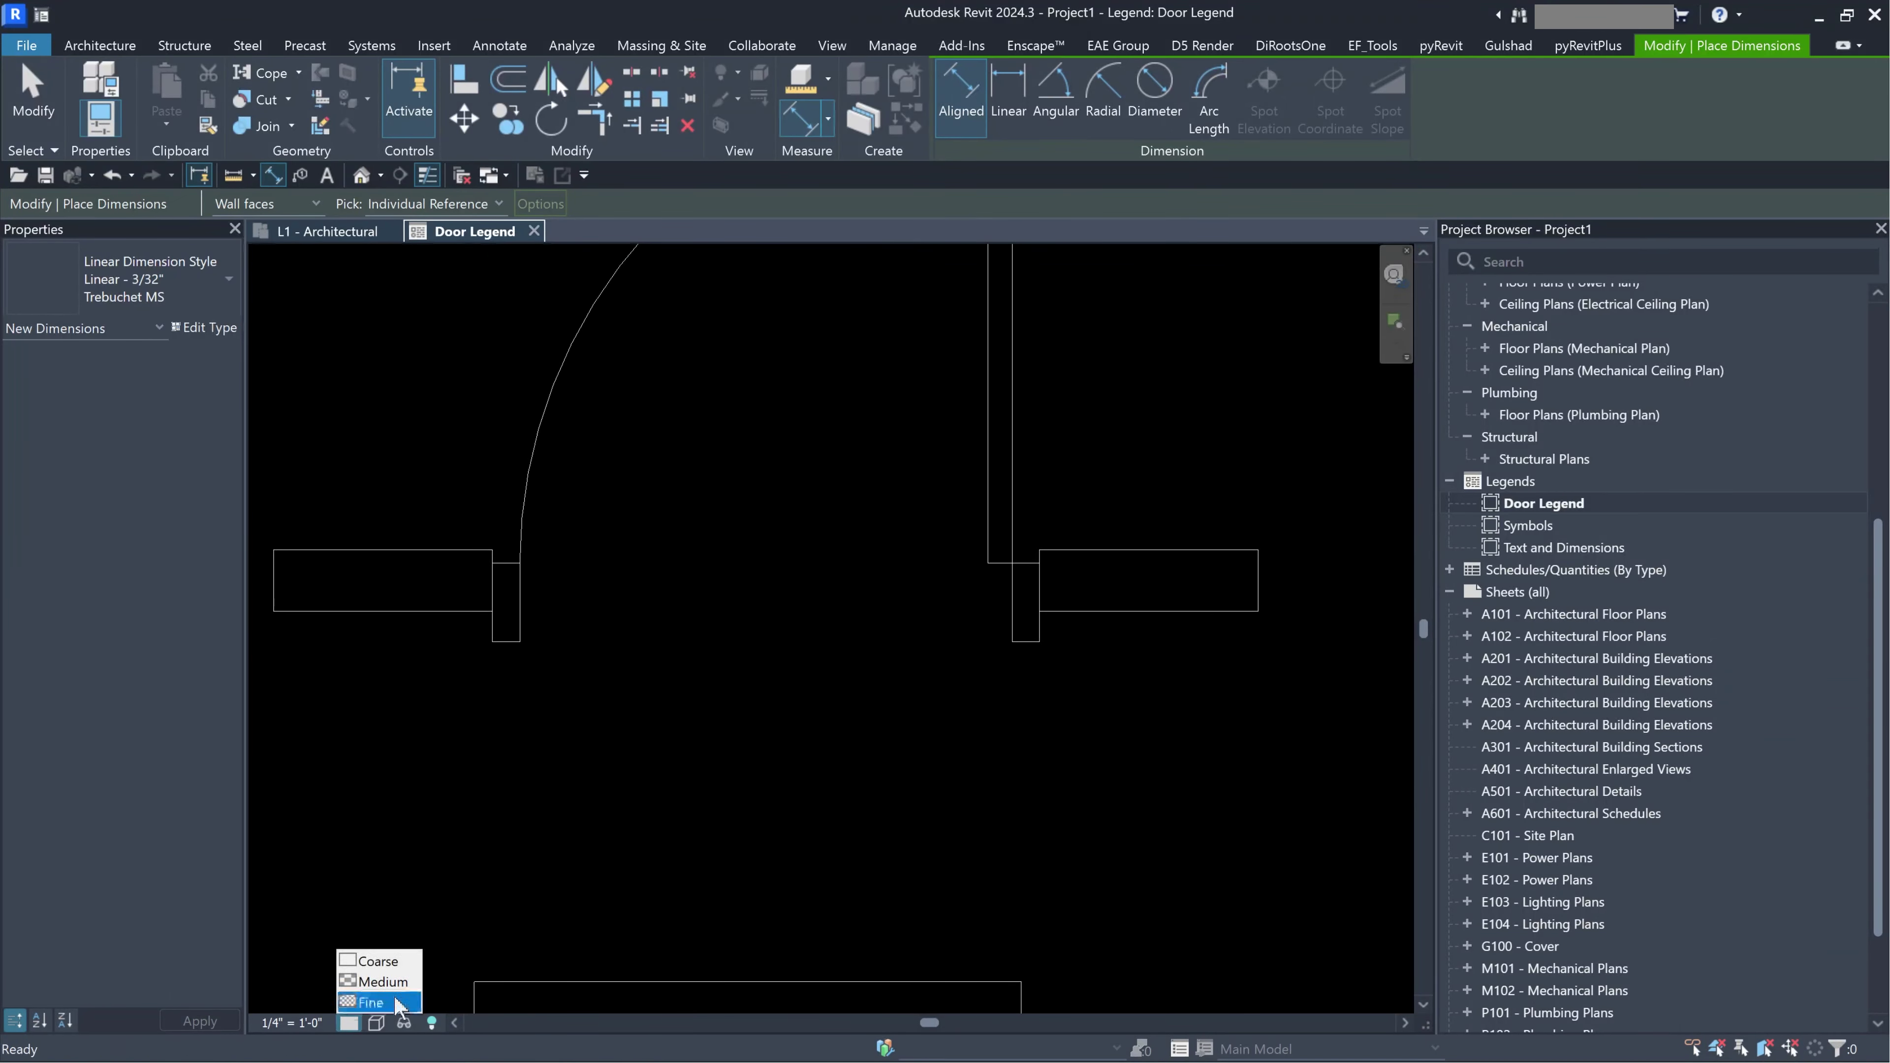
click(380, 1003)
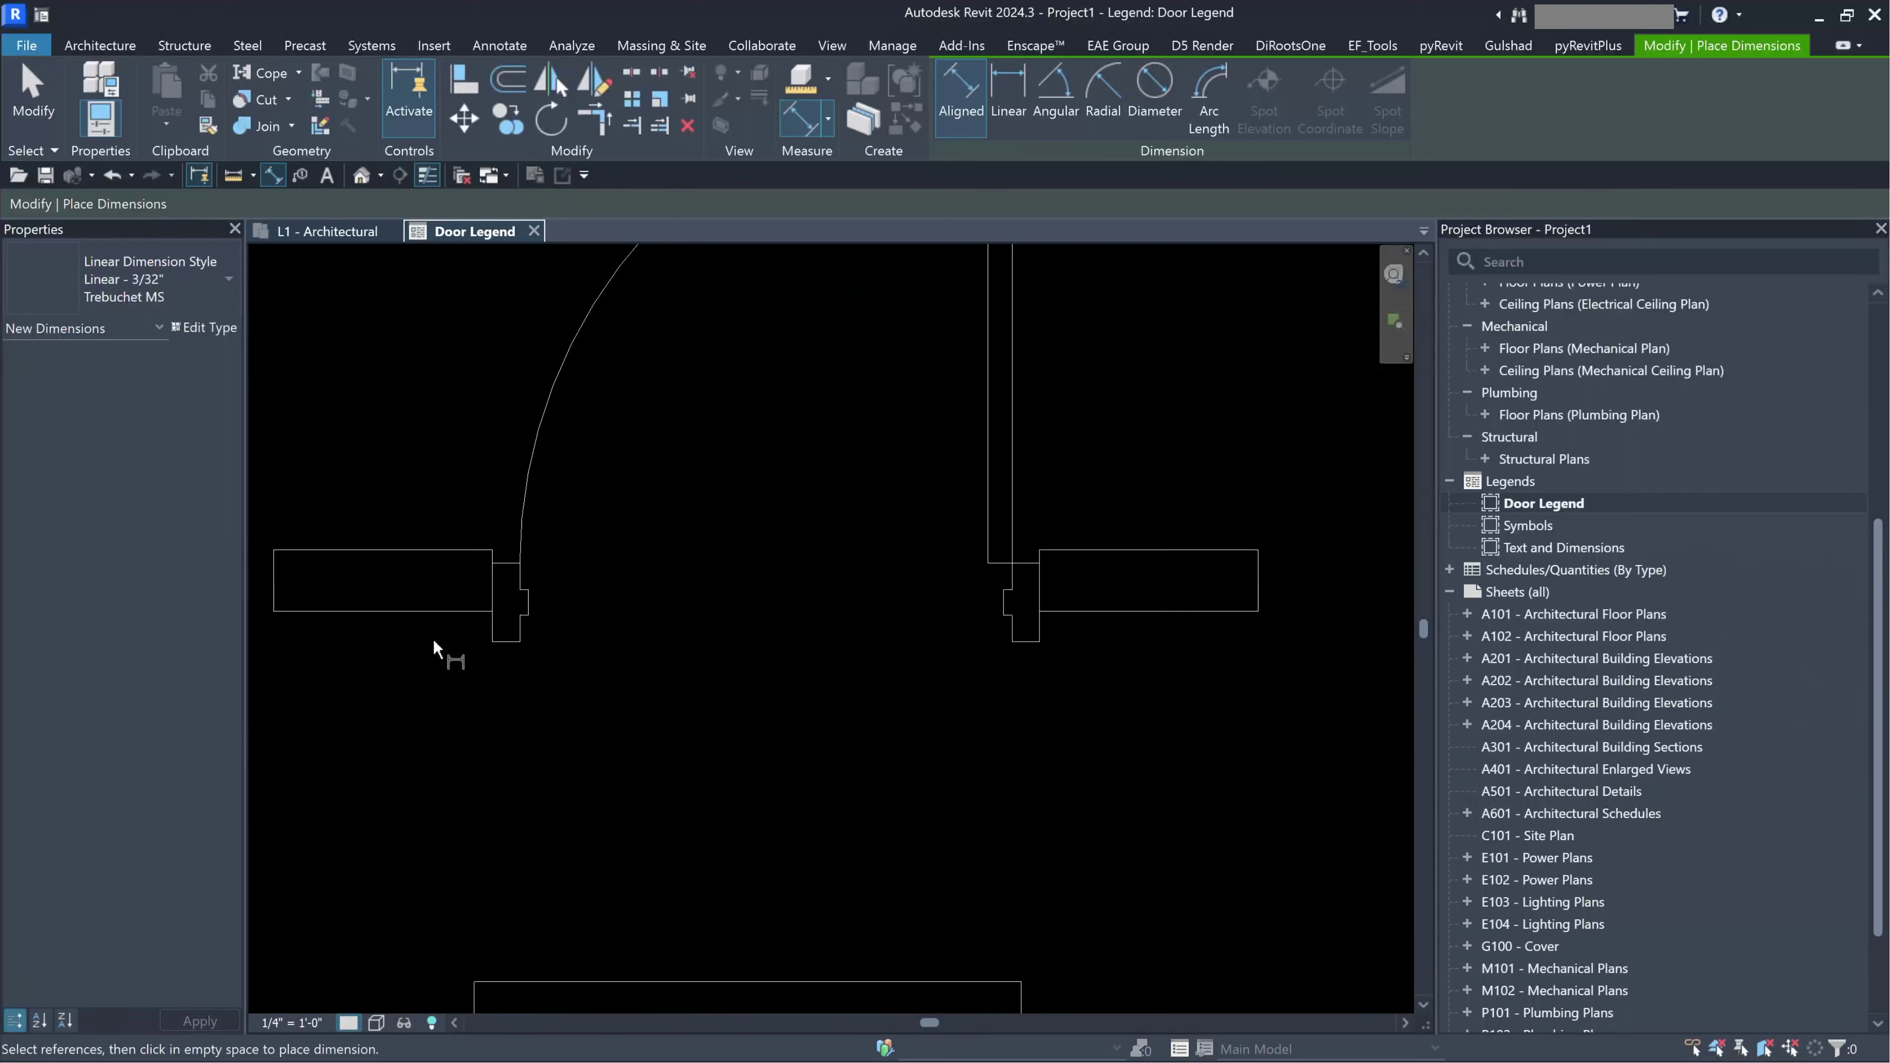
scroll(516, 567, down, 1)
Preview the Door Legend view in the Shaded visual style, switch it back to Wireframe, and leave the dimension command.
click(377, 1022)
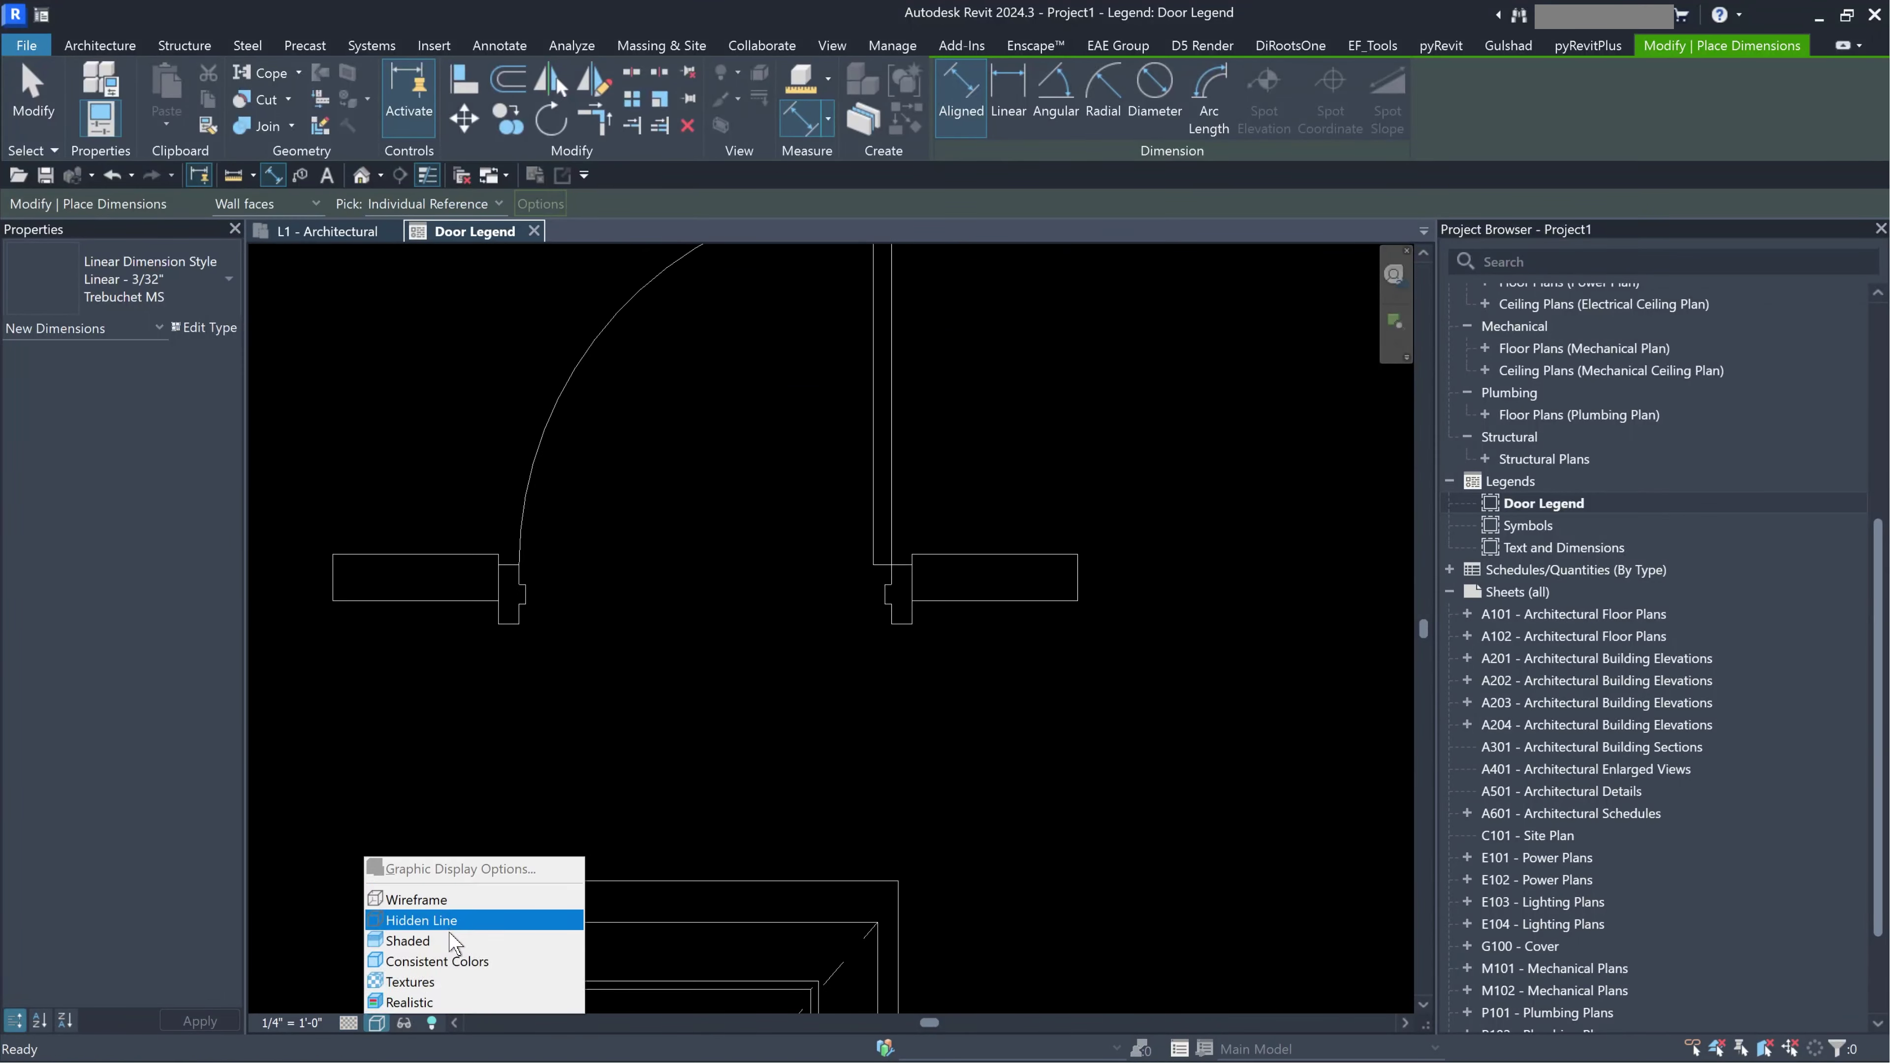
click(424, 941)
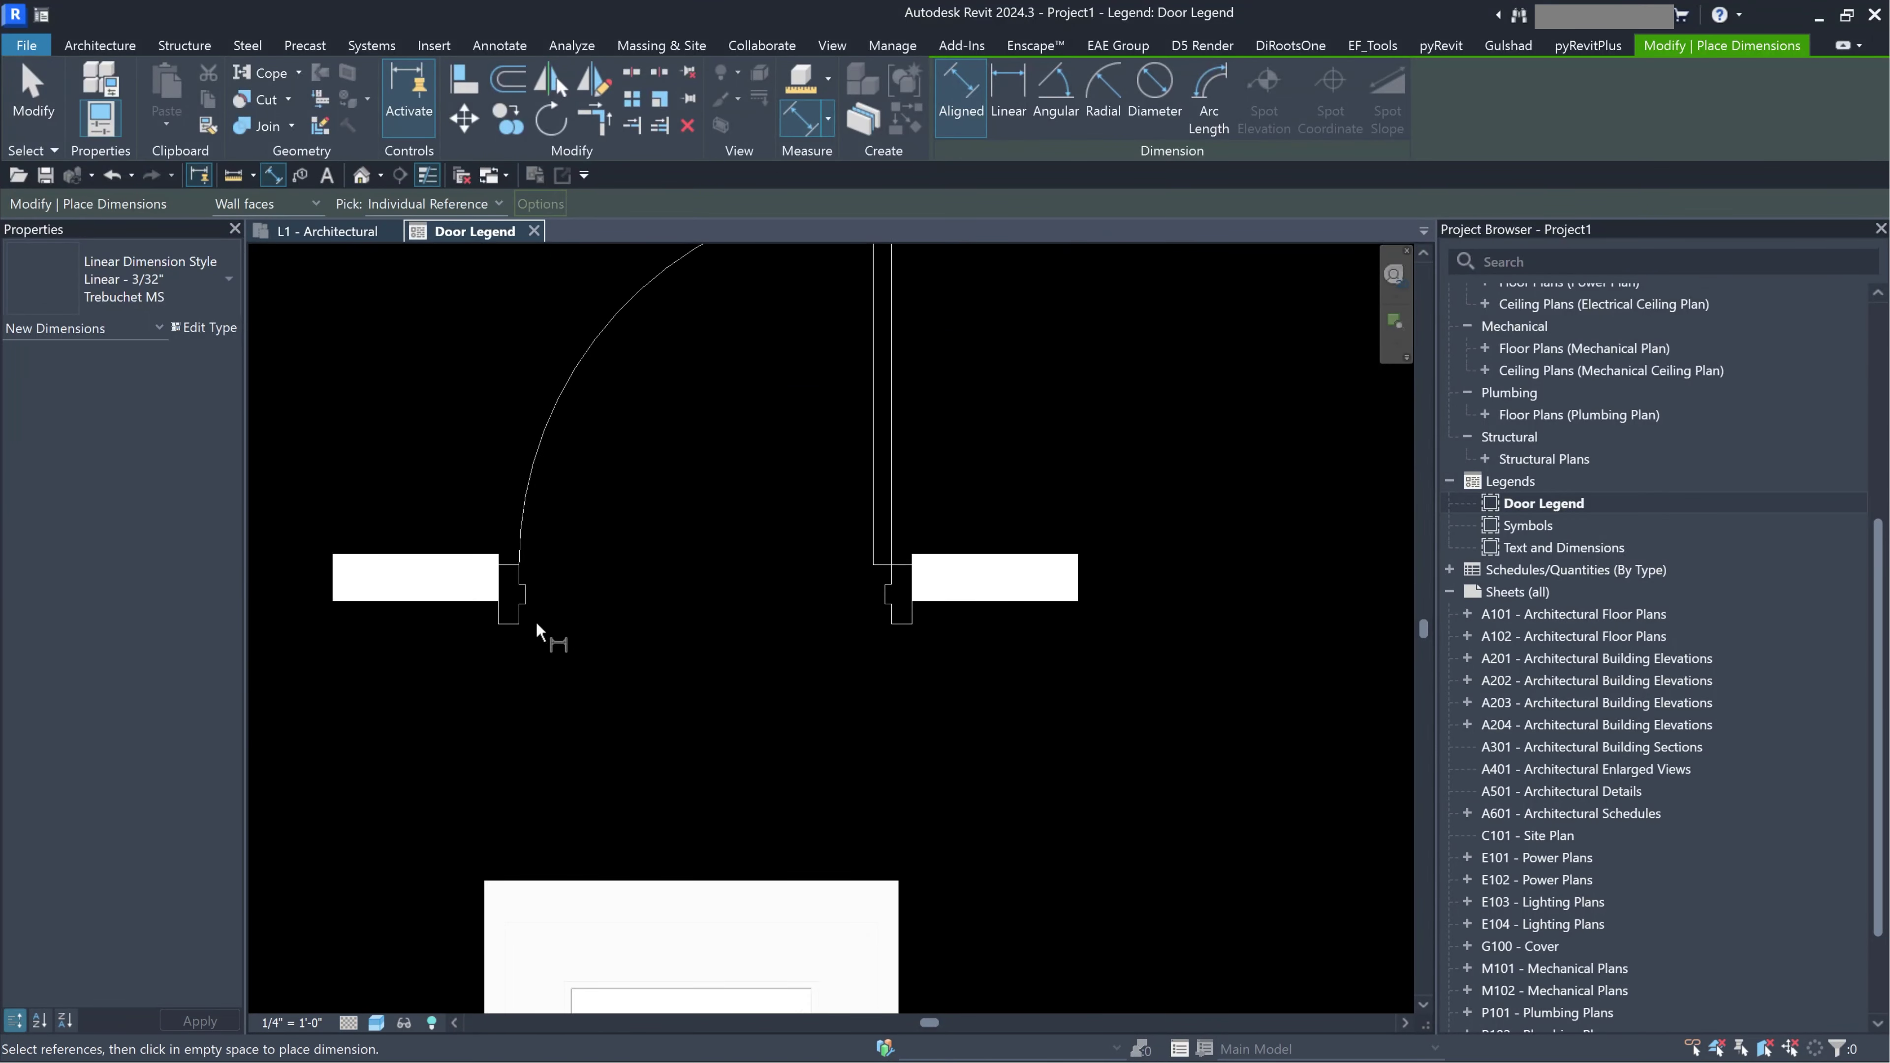
click(377, 1033)
click(425, 899)
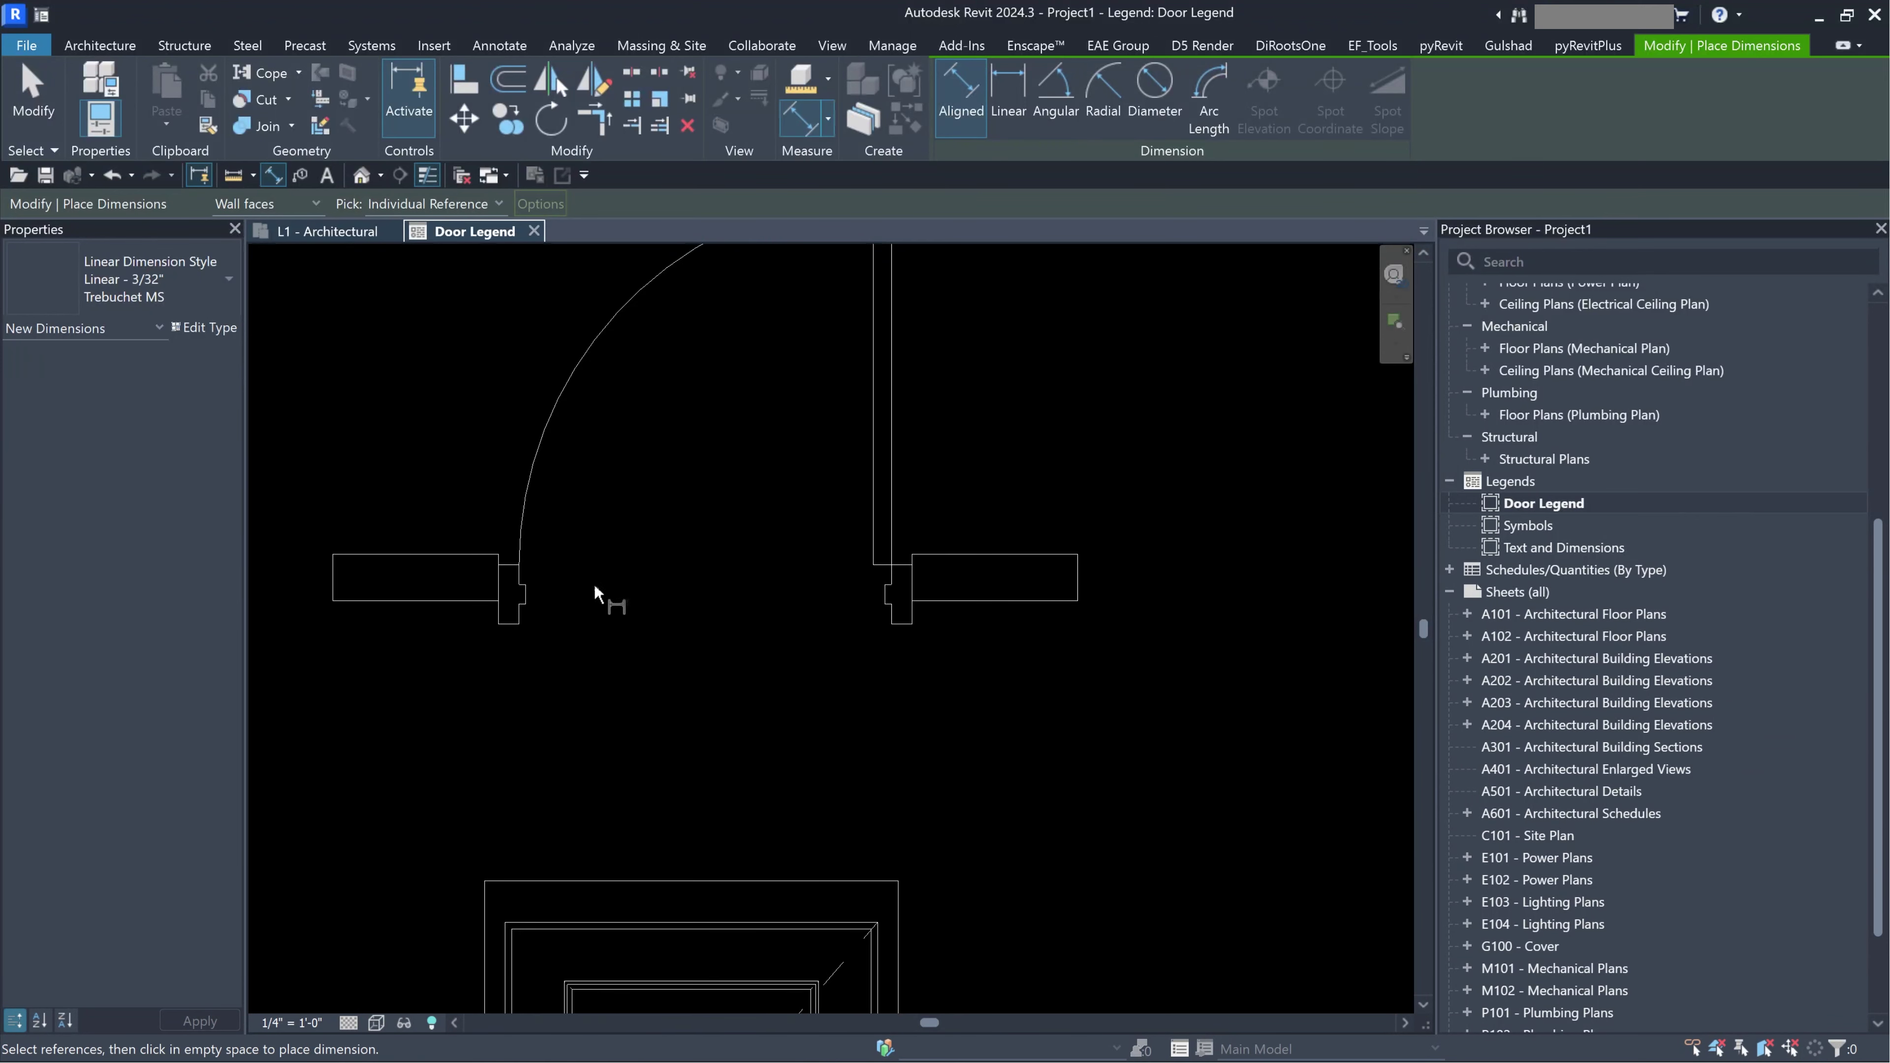
scroll(822, 558, down, 2)
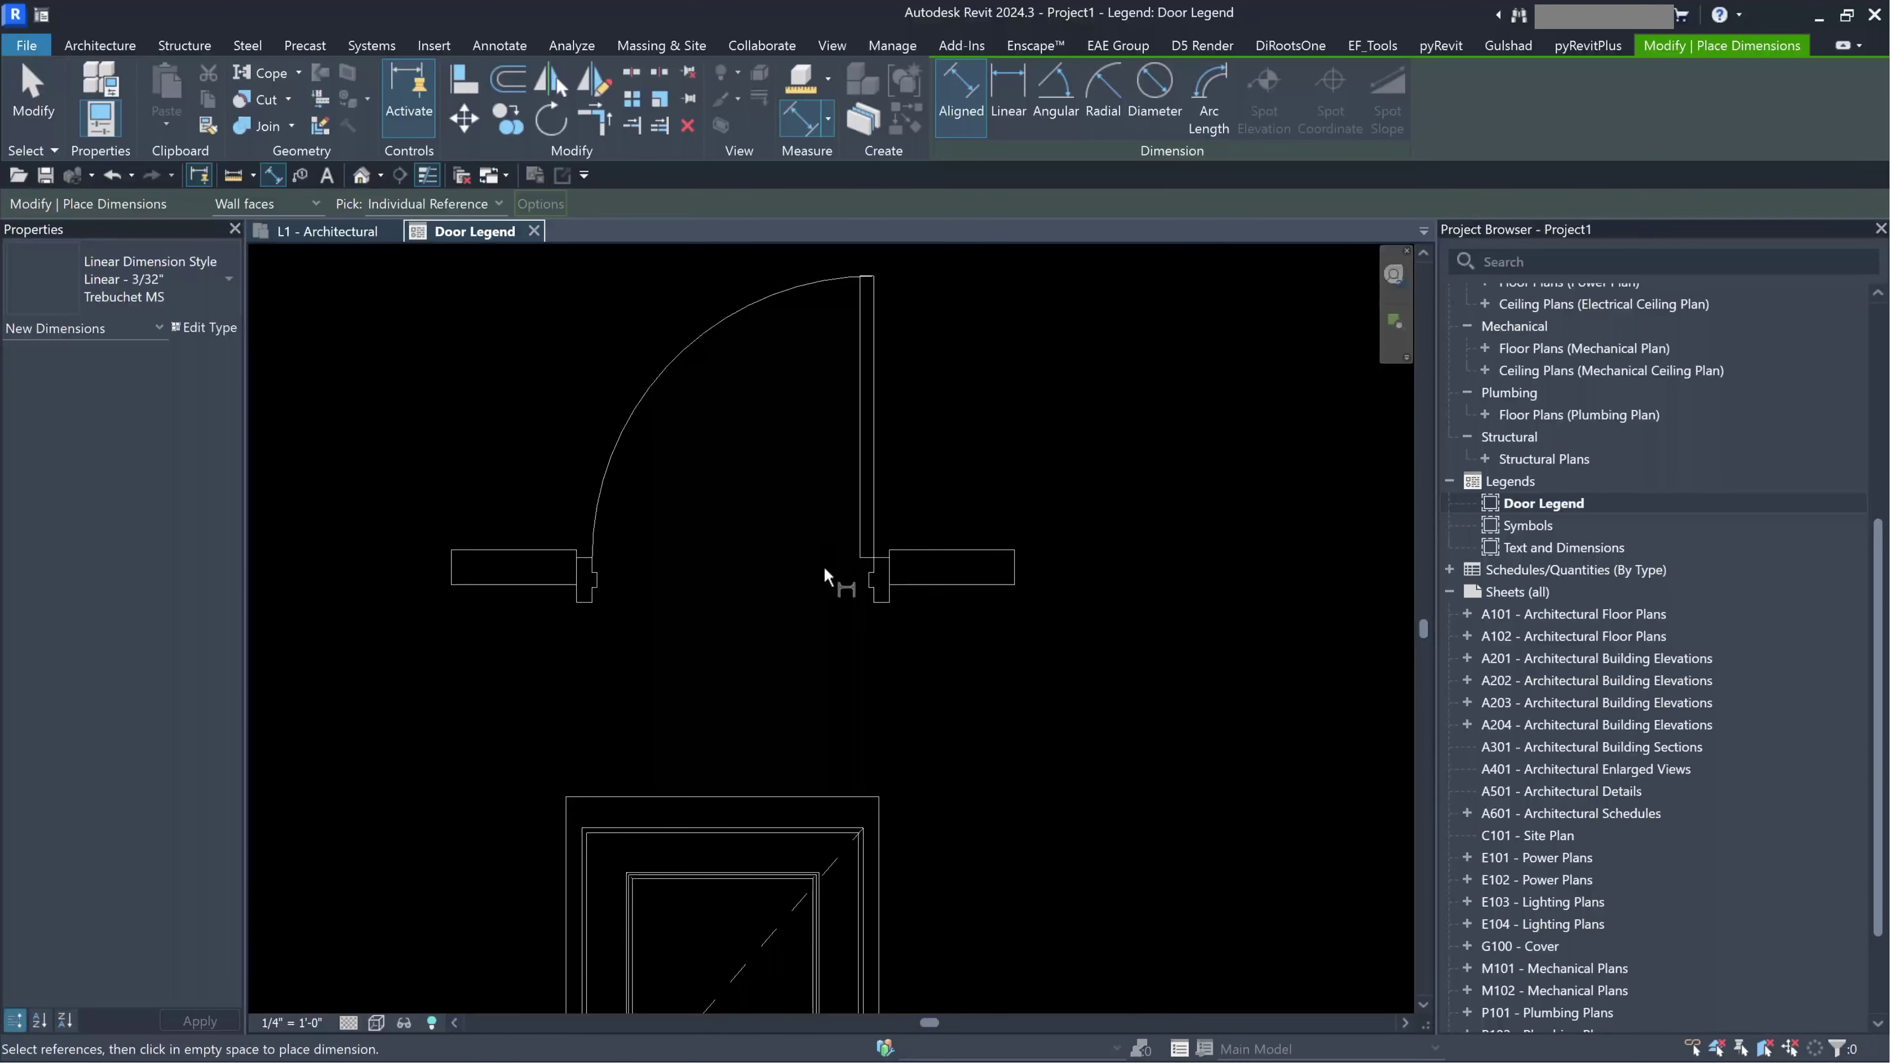
scroll(574, 588, up, 1)
key(Escape)
scroll(751, 439, down, 4)
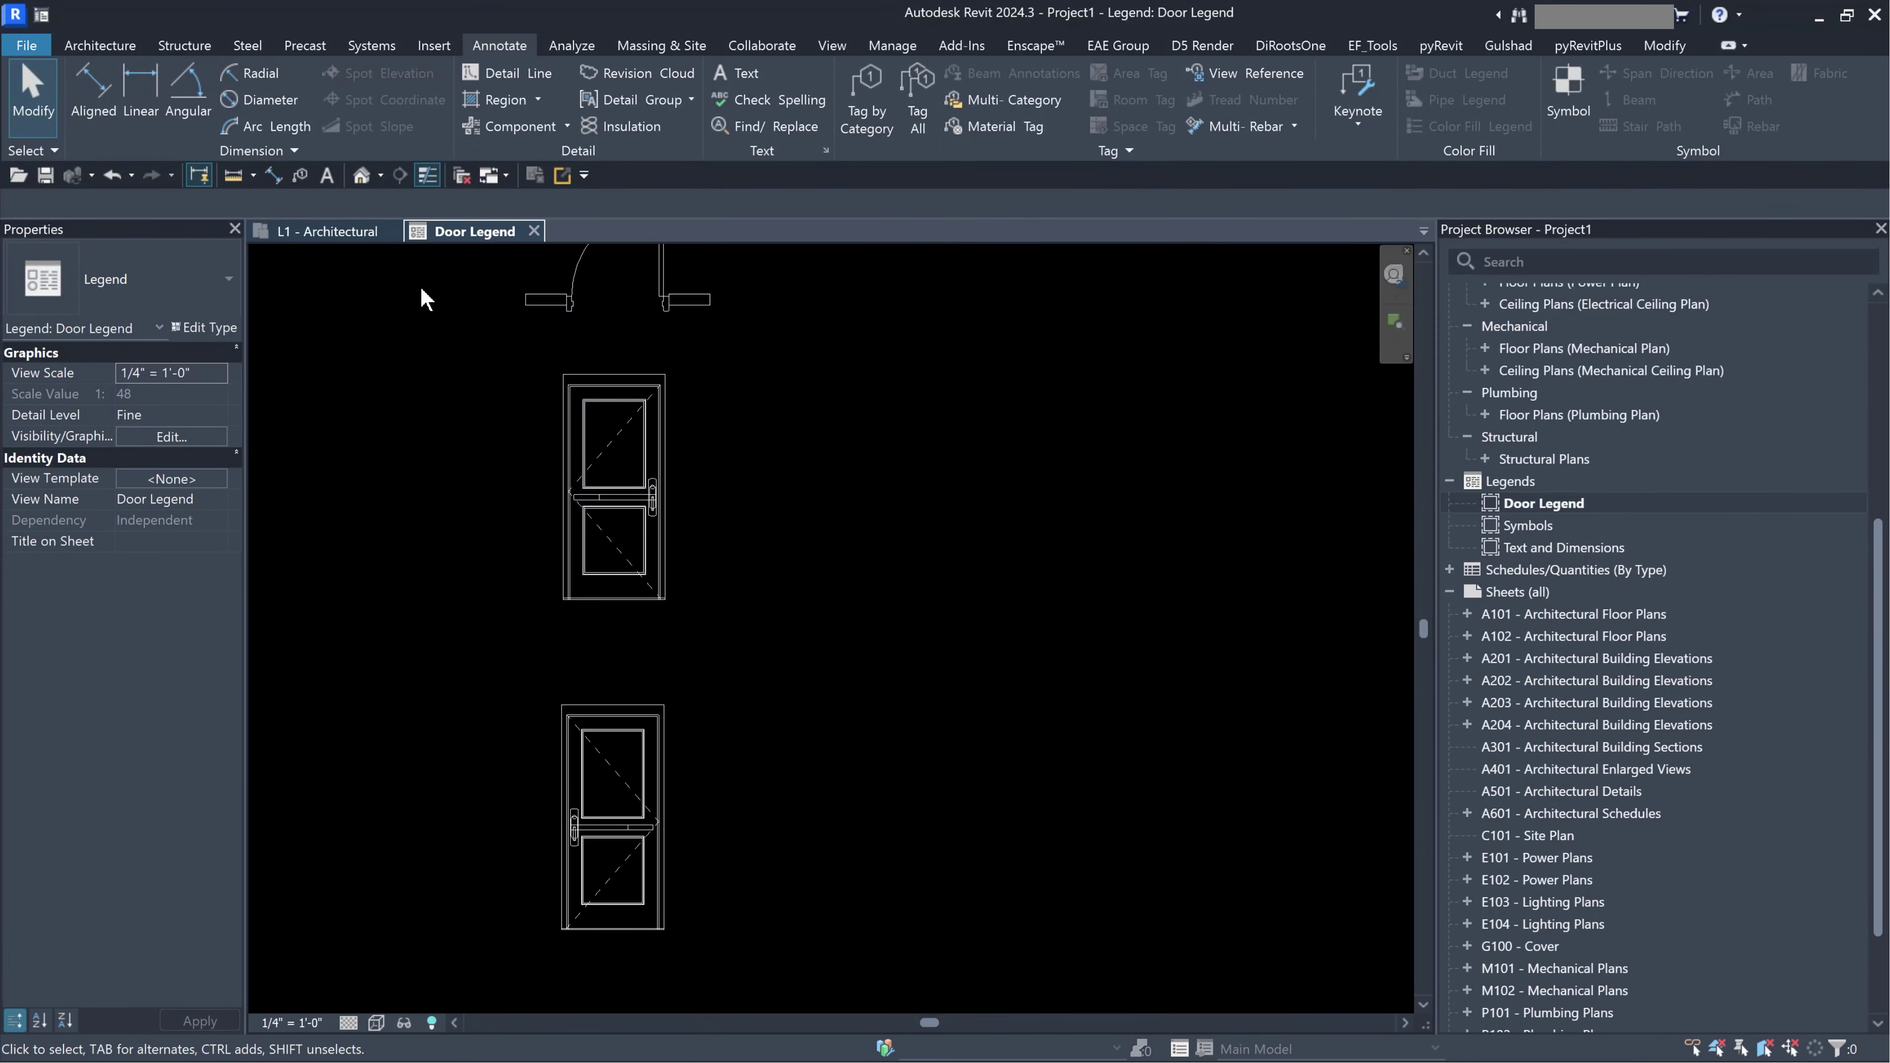
Add a text note reading "plan" beneath the door's floor plan component and finish the text command.
click(327, 173)
scroll(580, 558, up, 2)
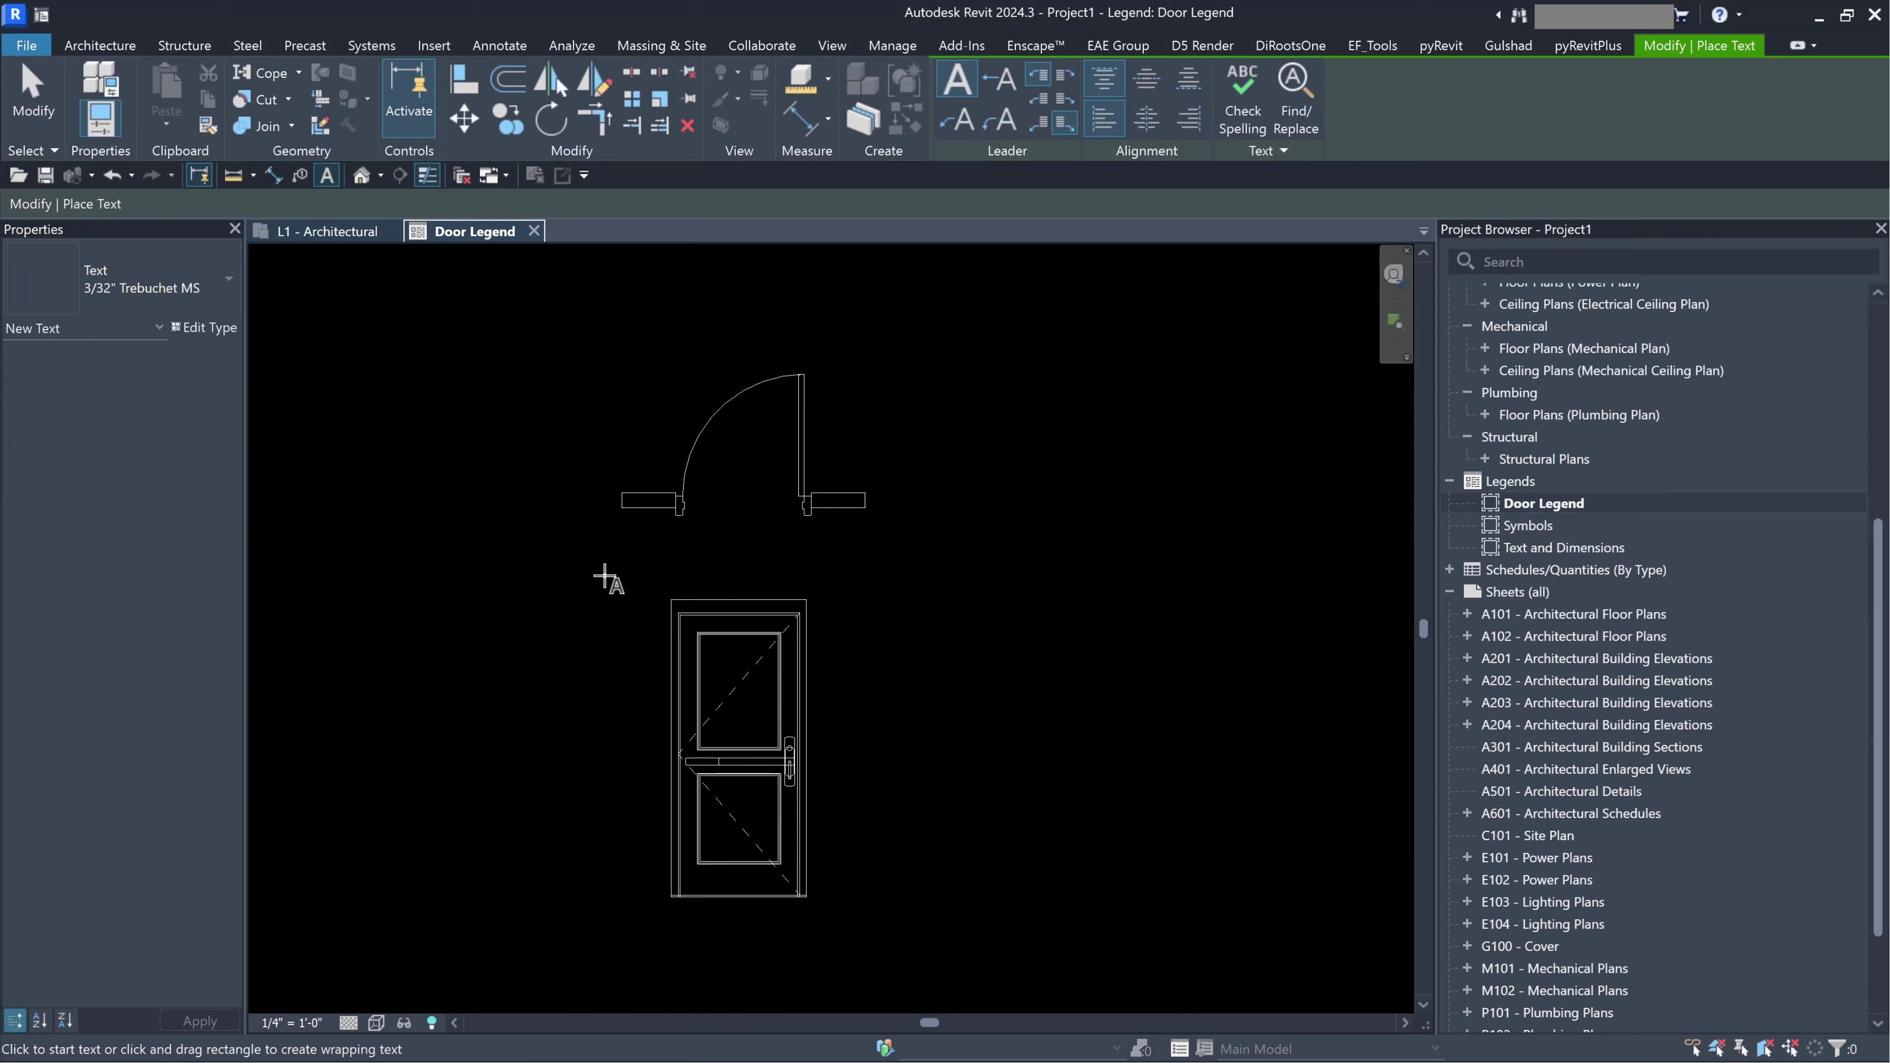
click(604, 542)
text(plan)
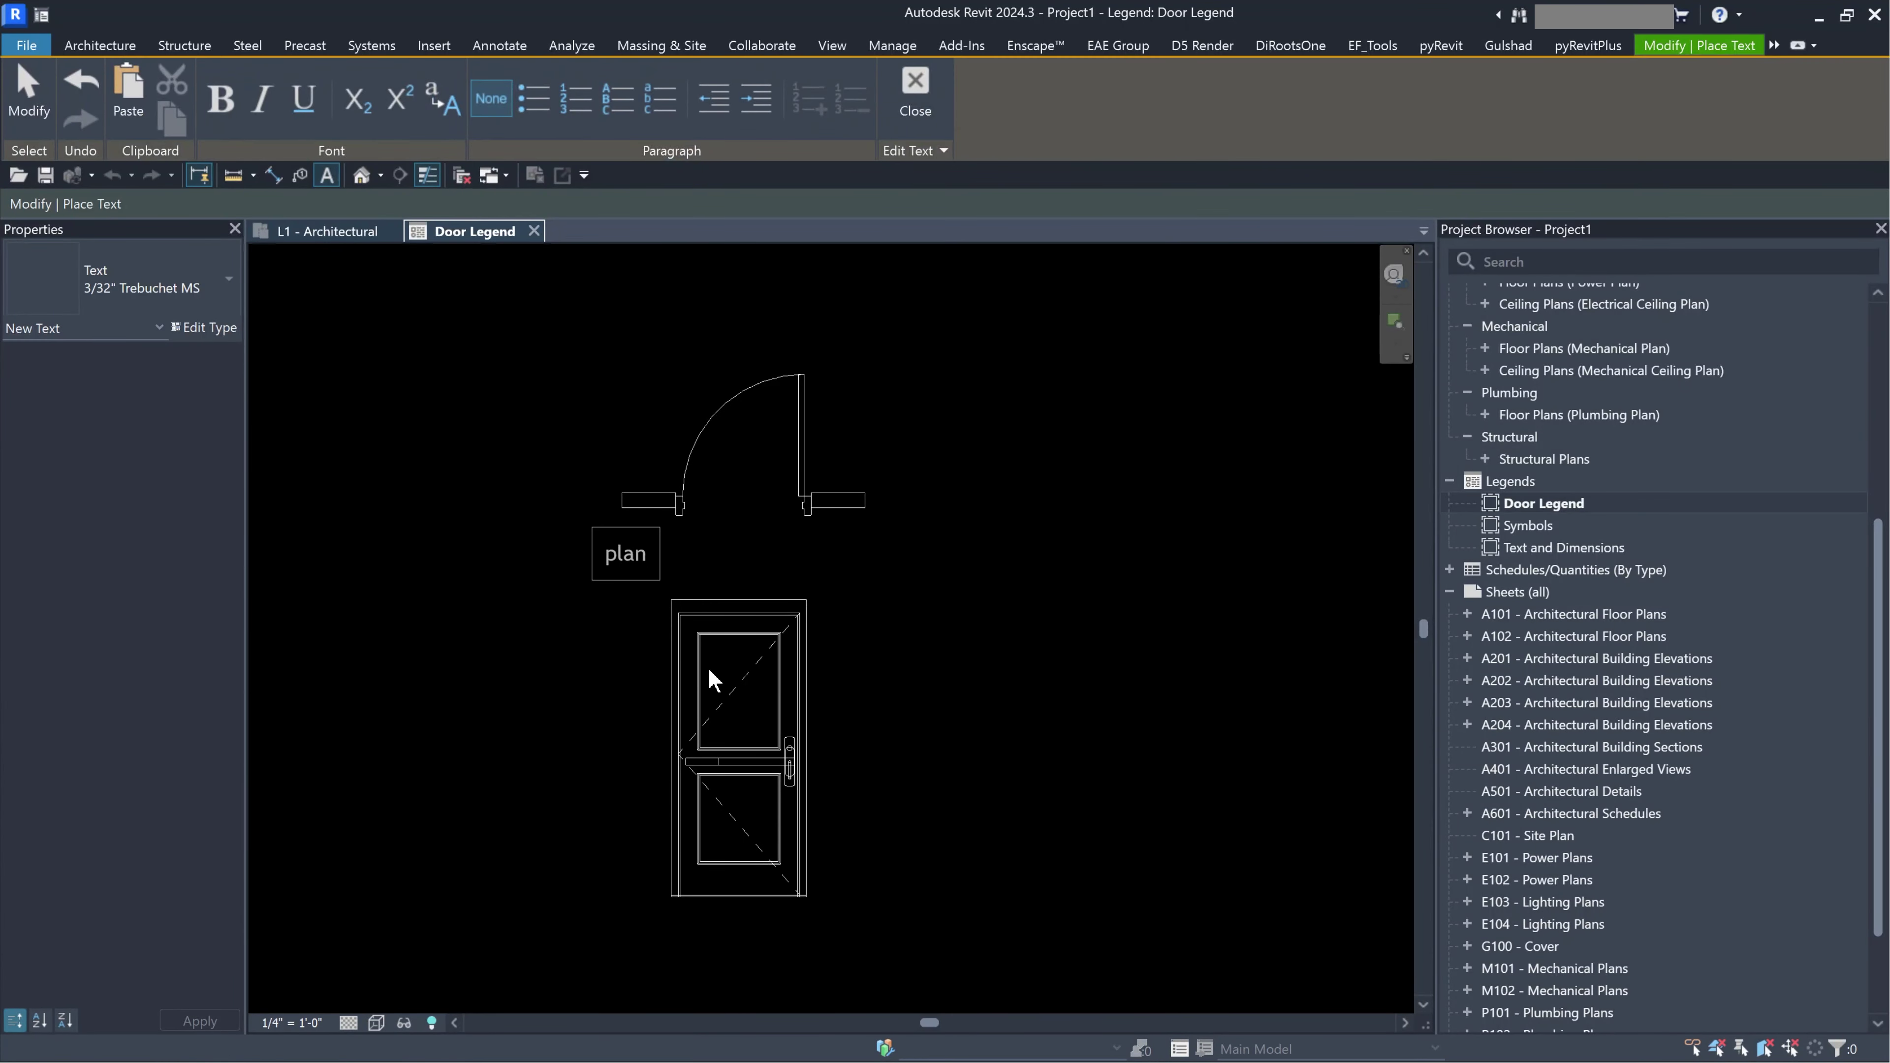
click(708, 668)
key(Escape)
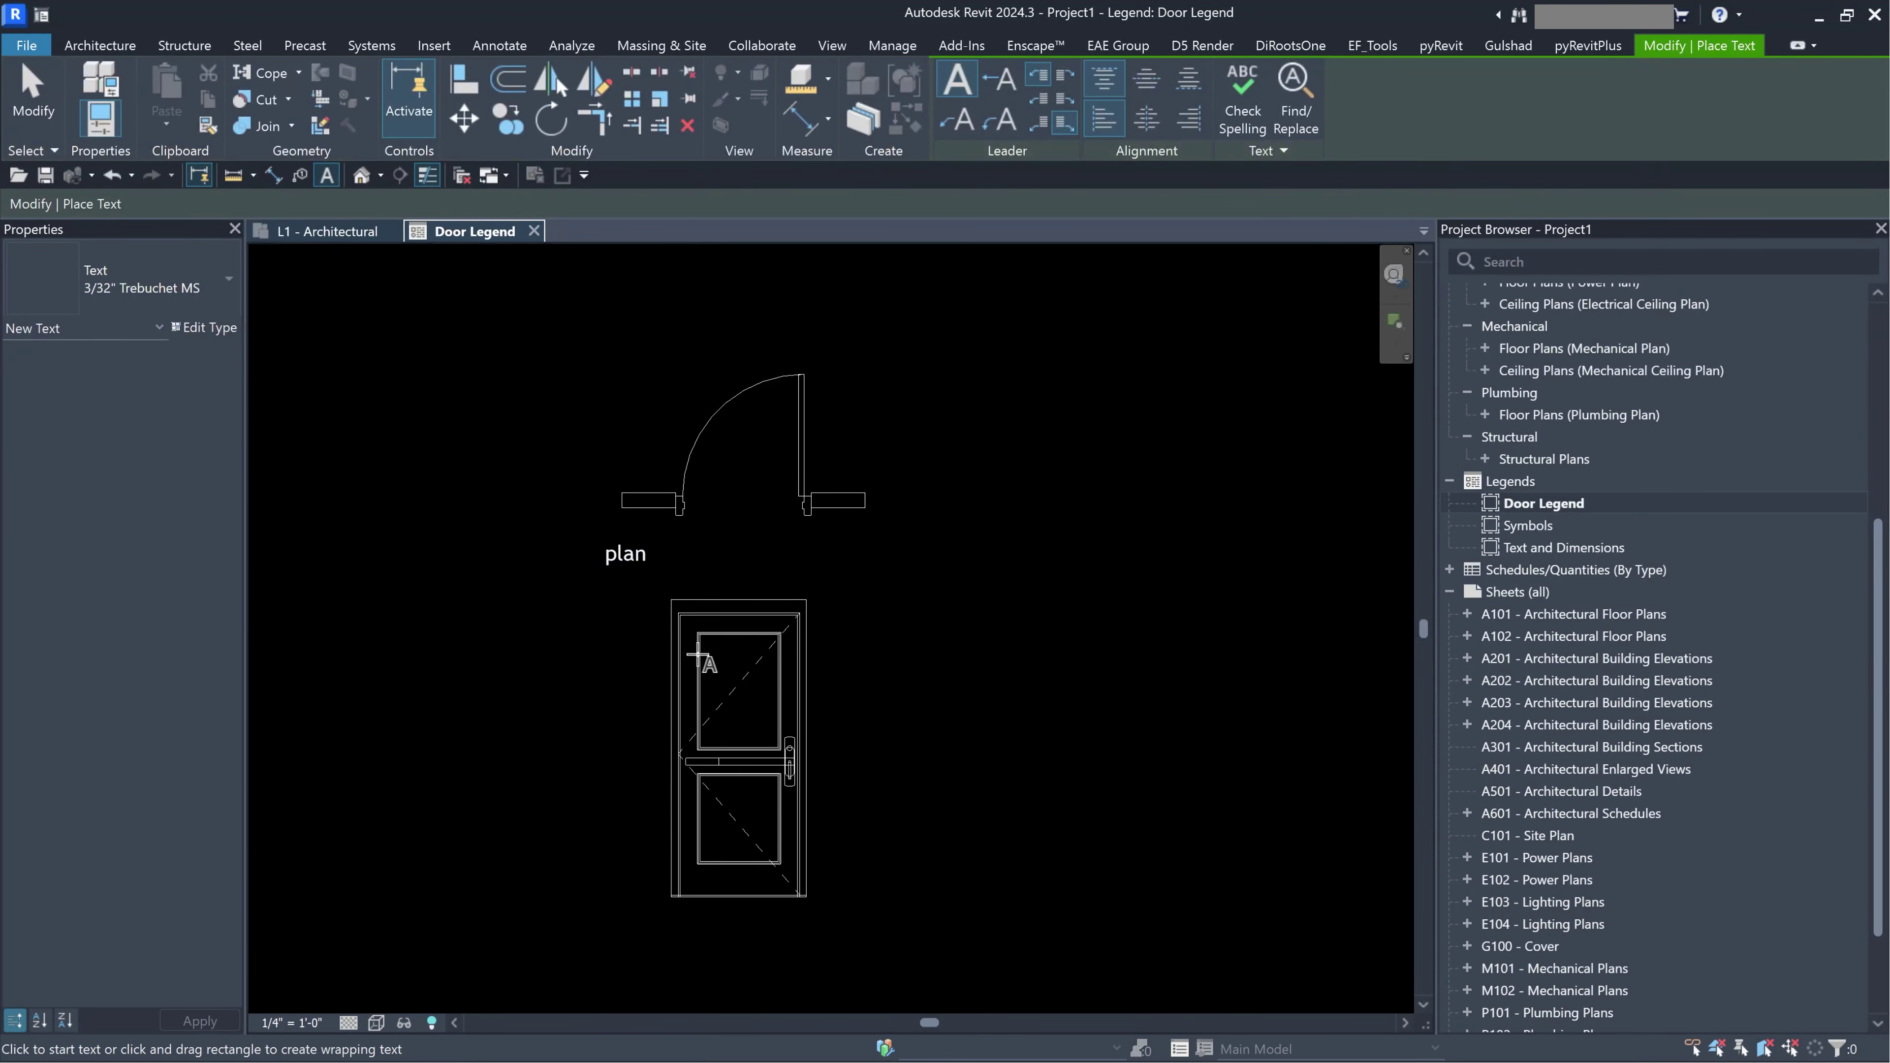
click(624, 551)
click(903, 560)
scroll(907, 528, down, 3)
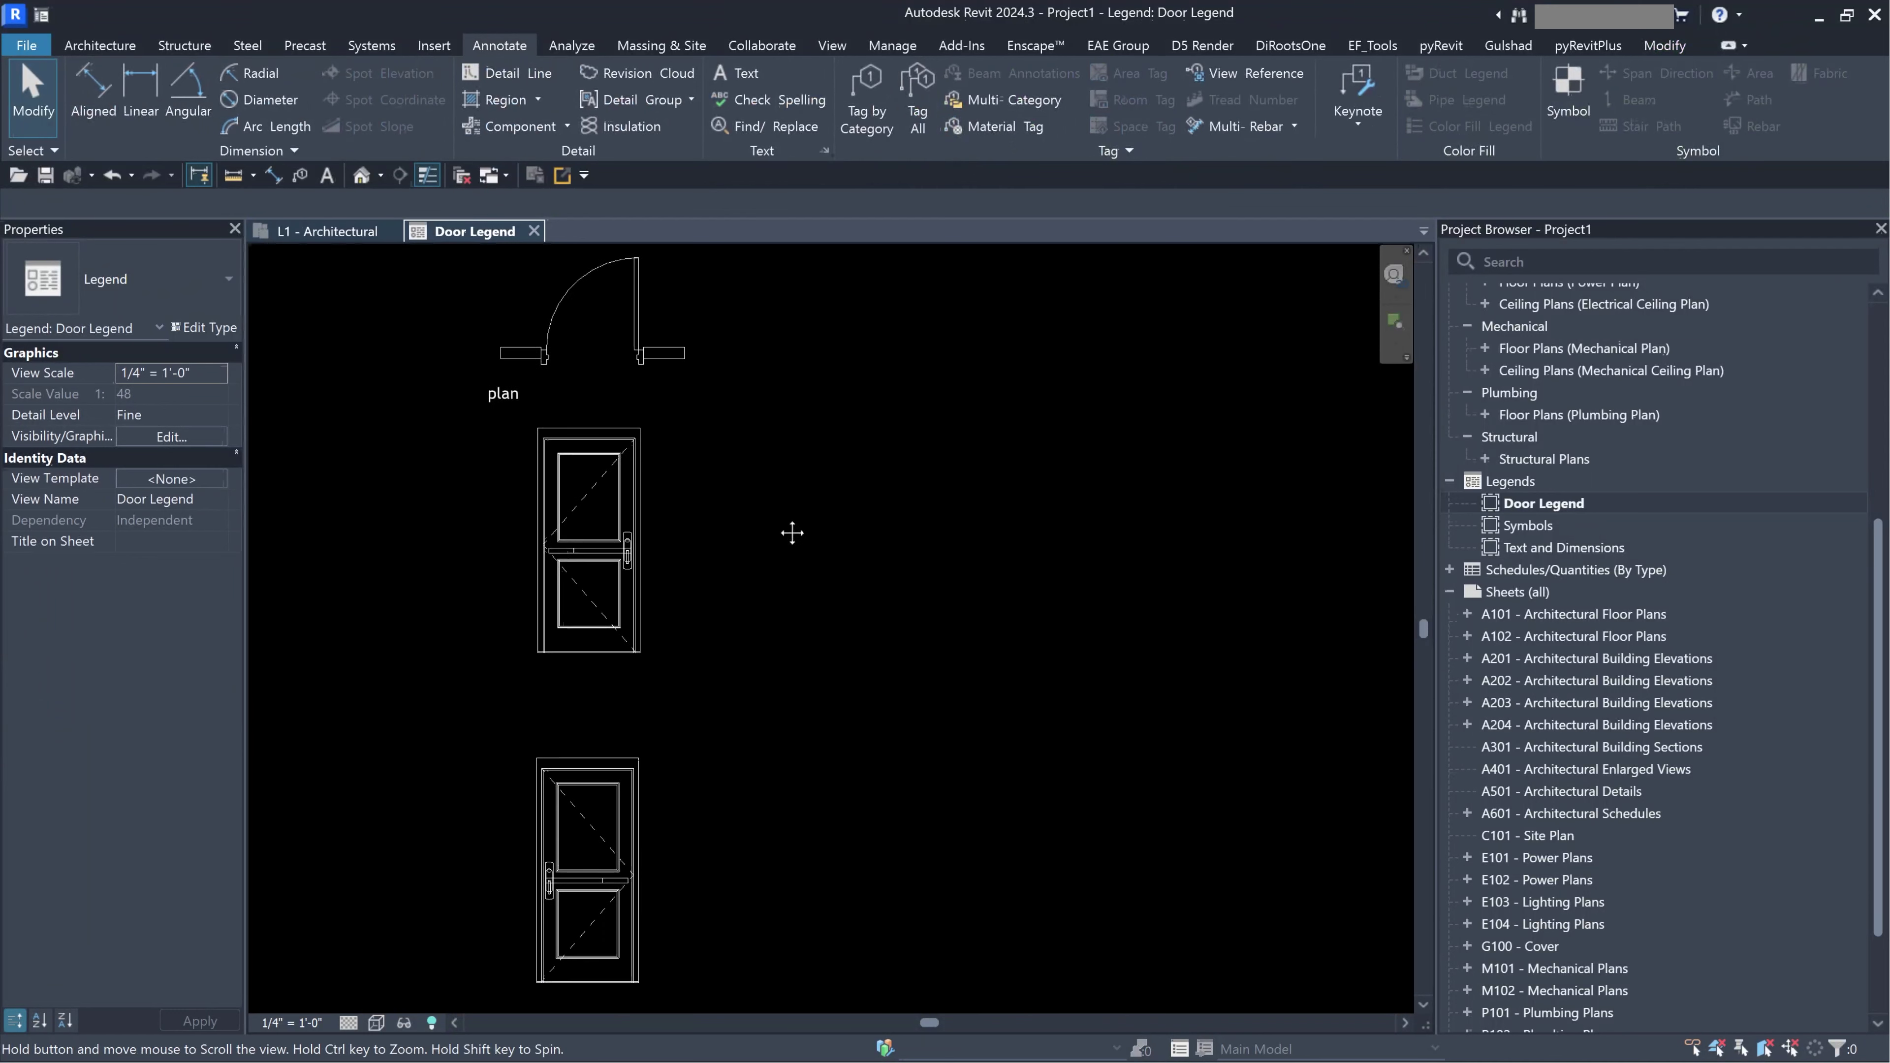
scroll(486, 260, up, 2)
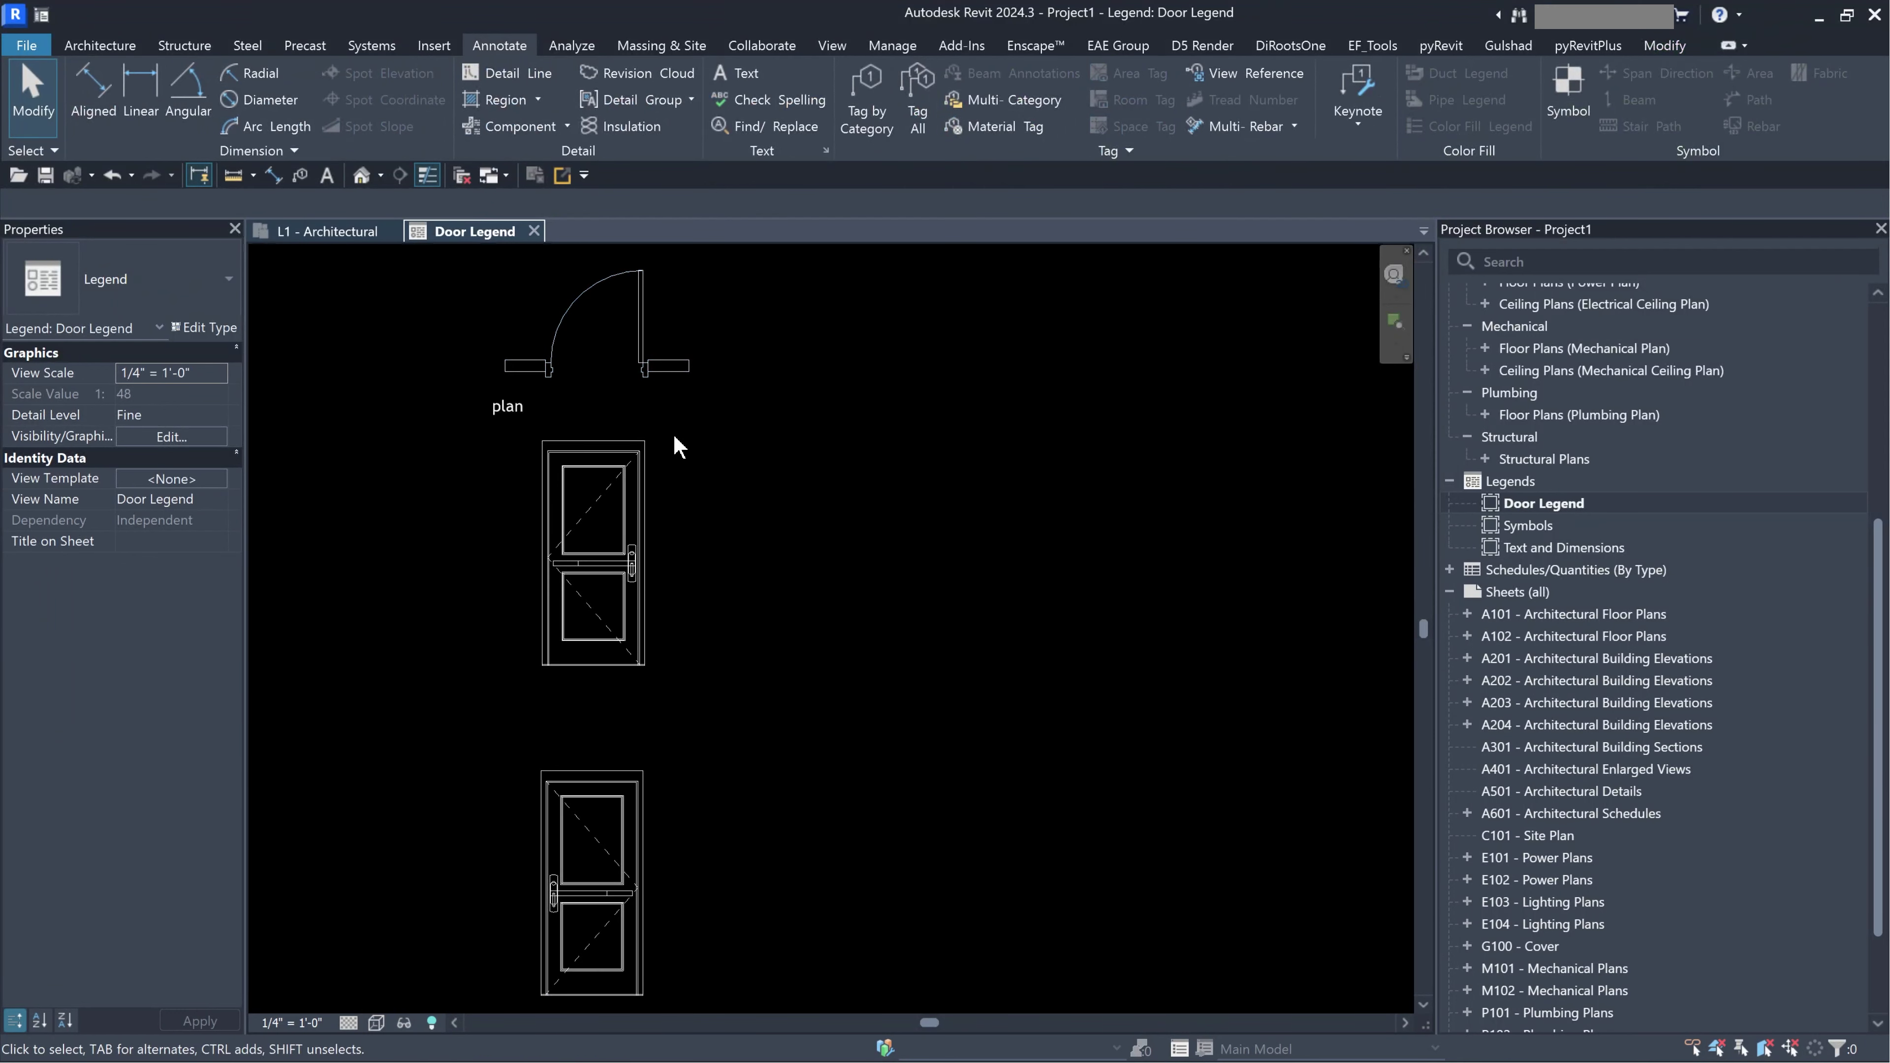
Place a Window-Casement-Double : 41" x 53" floor plan legend component with a 6' host length beside the door plan.
click(567, 126)
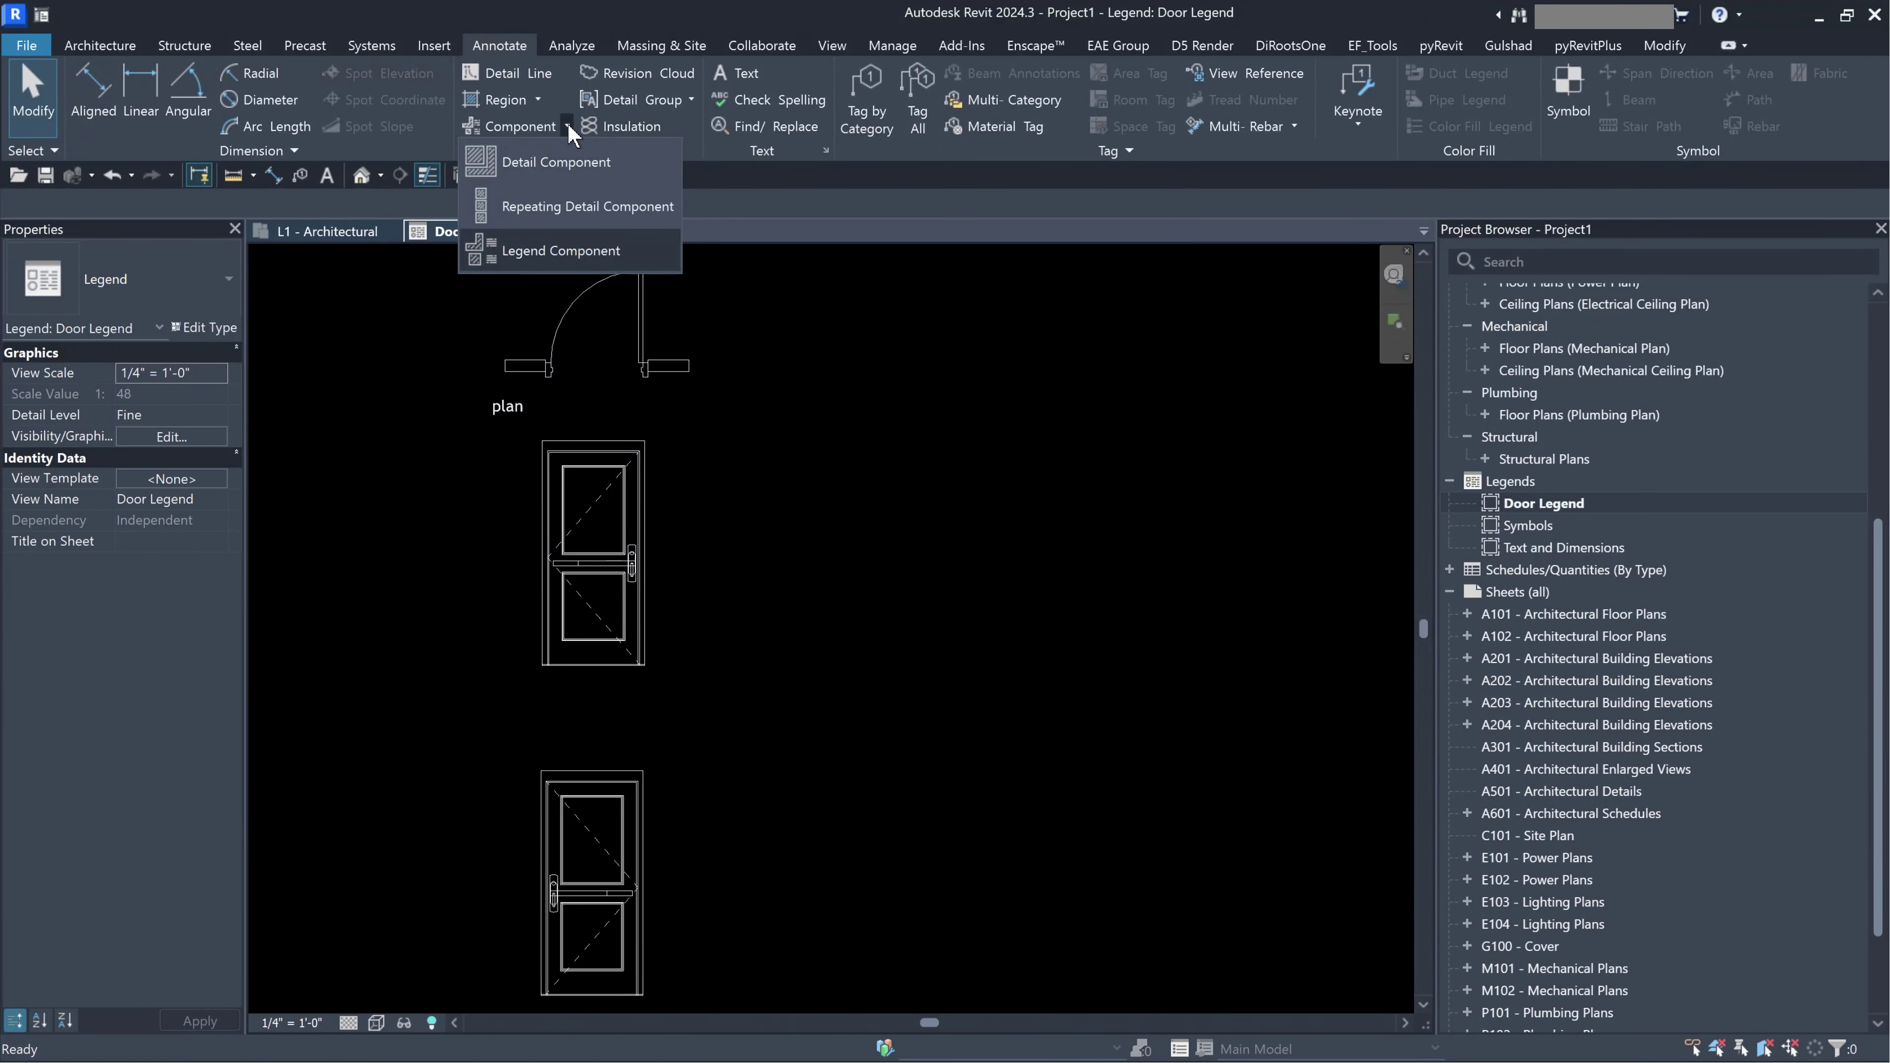
click(525, 248)
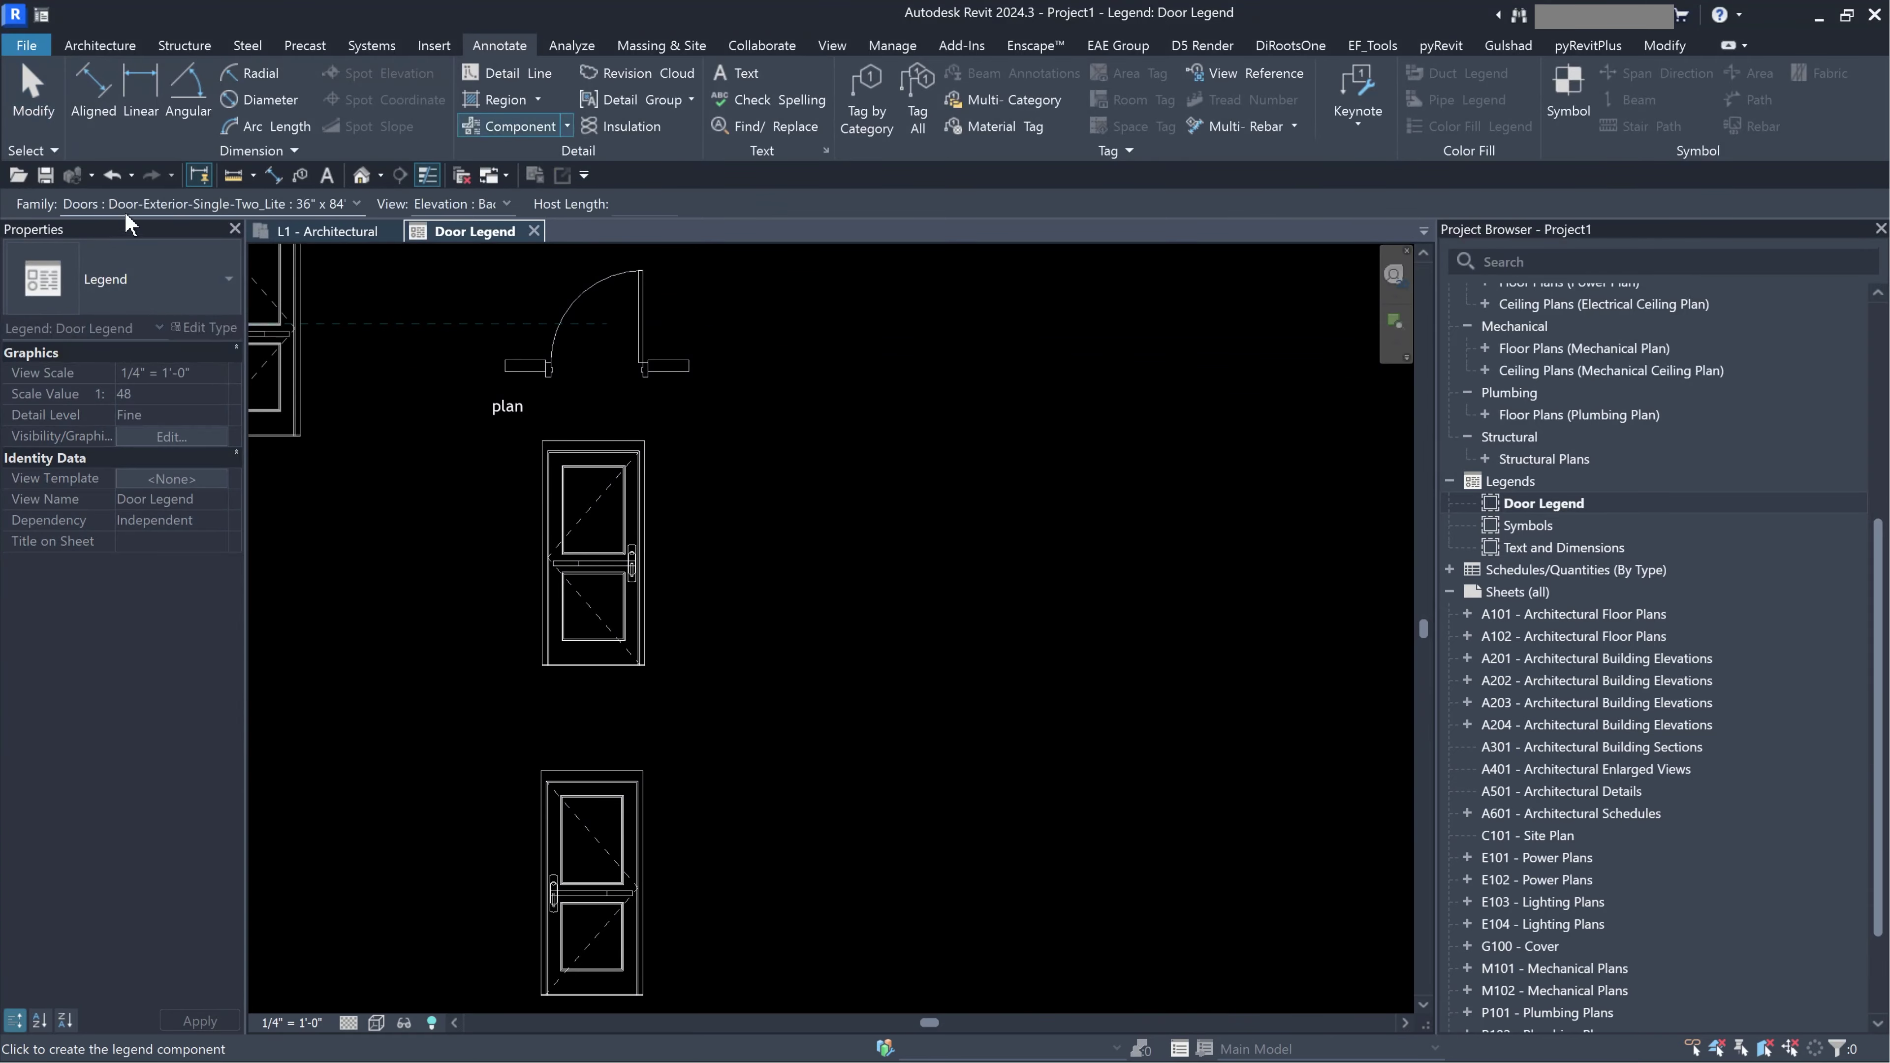
click(208, 203)
scroll(201, 599, down, 5)
scroll(205, 641, down, 20)
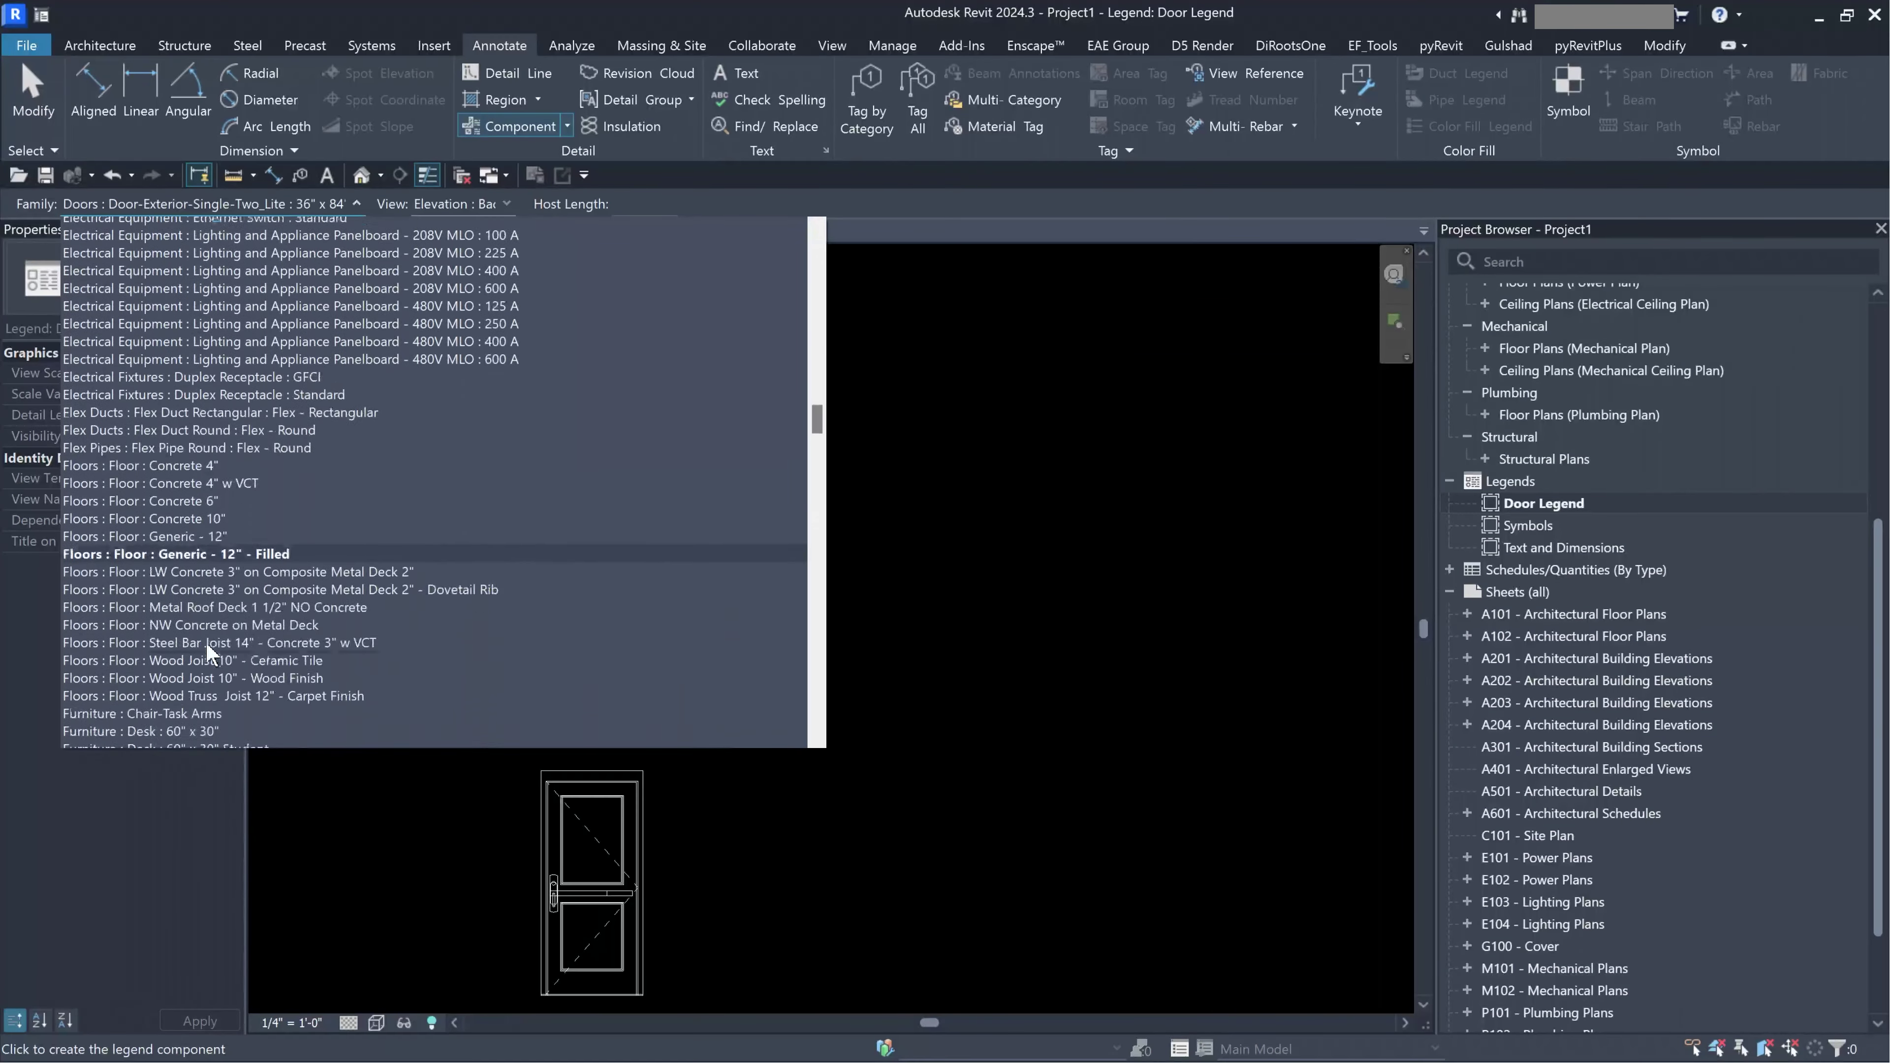
key(w)
scroll(205, 641, down, 5)
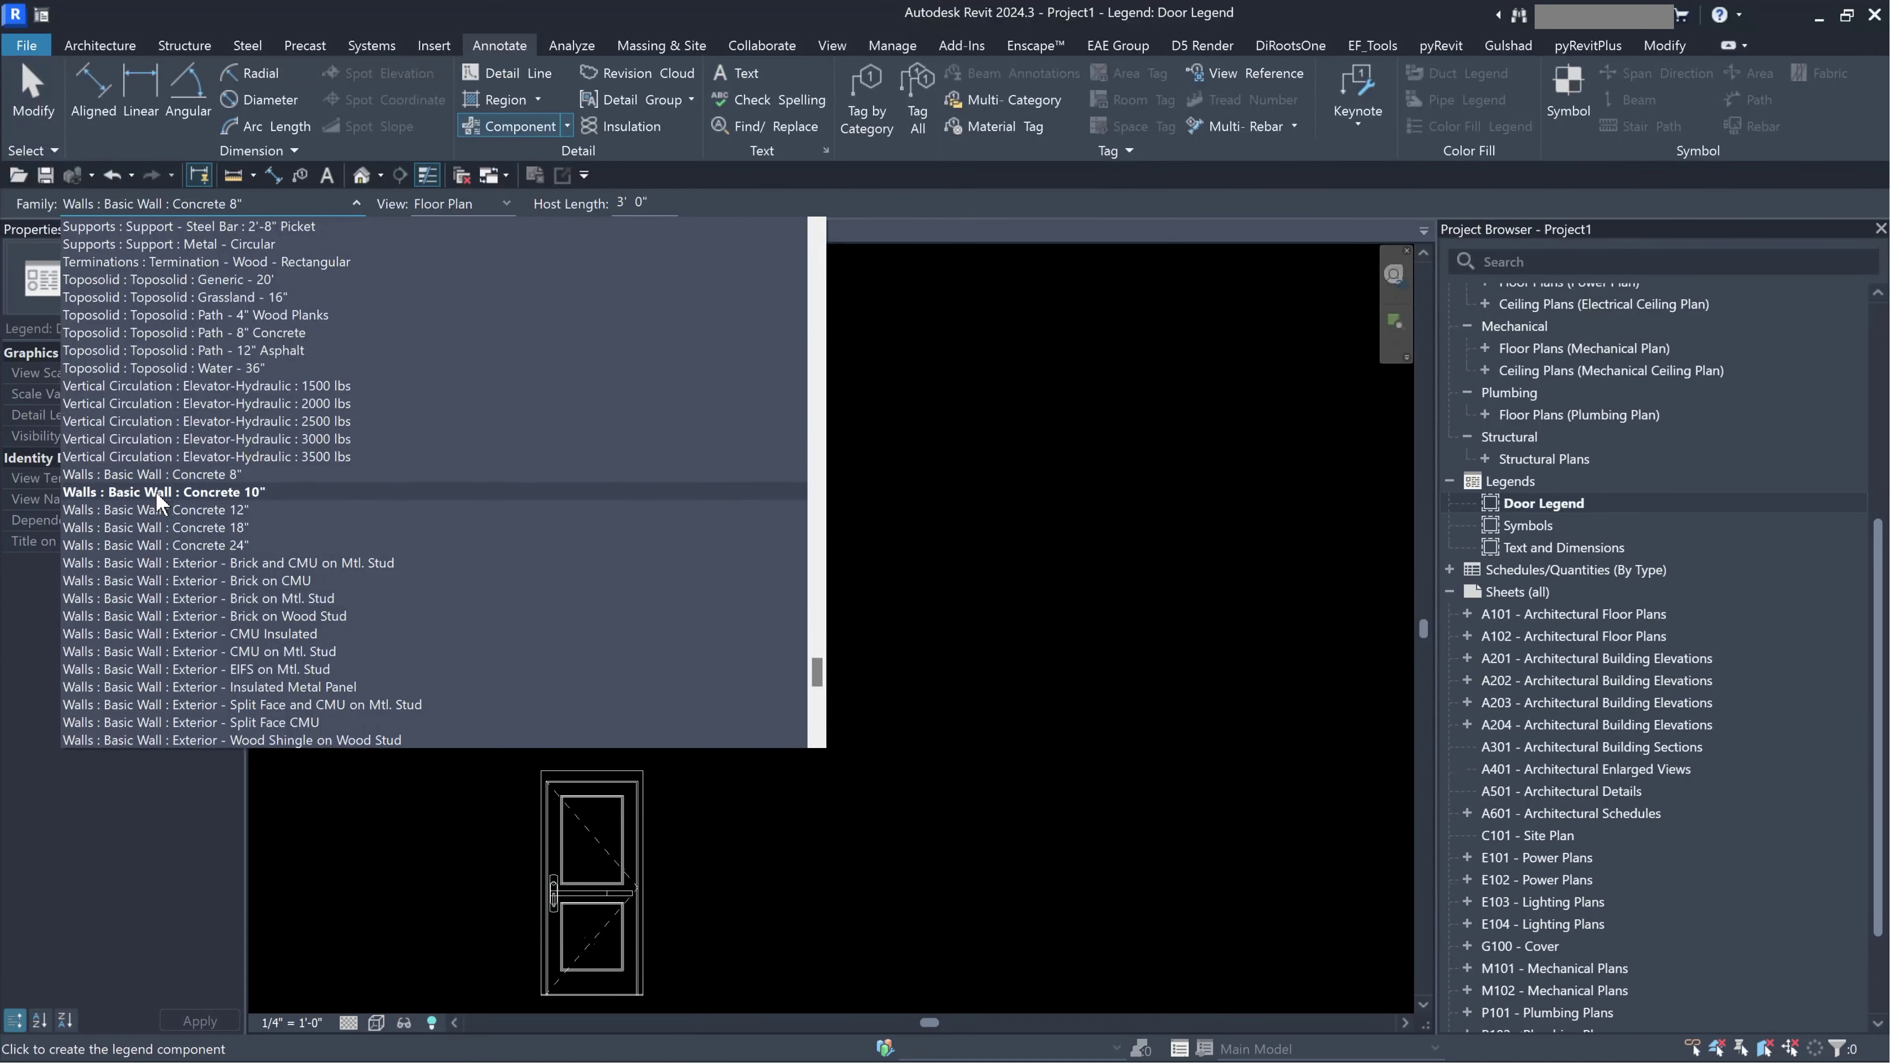
scroll(156, 492, down, 15)
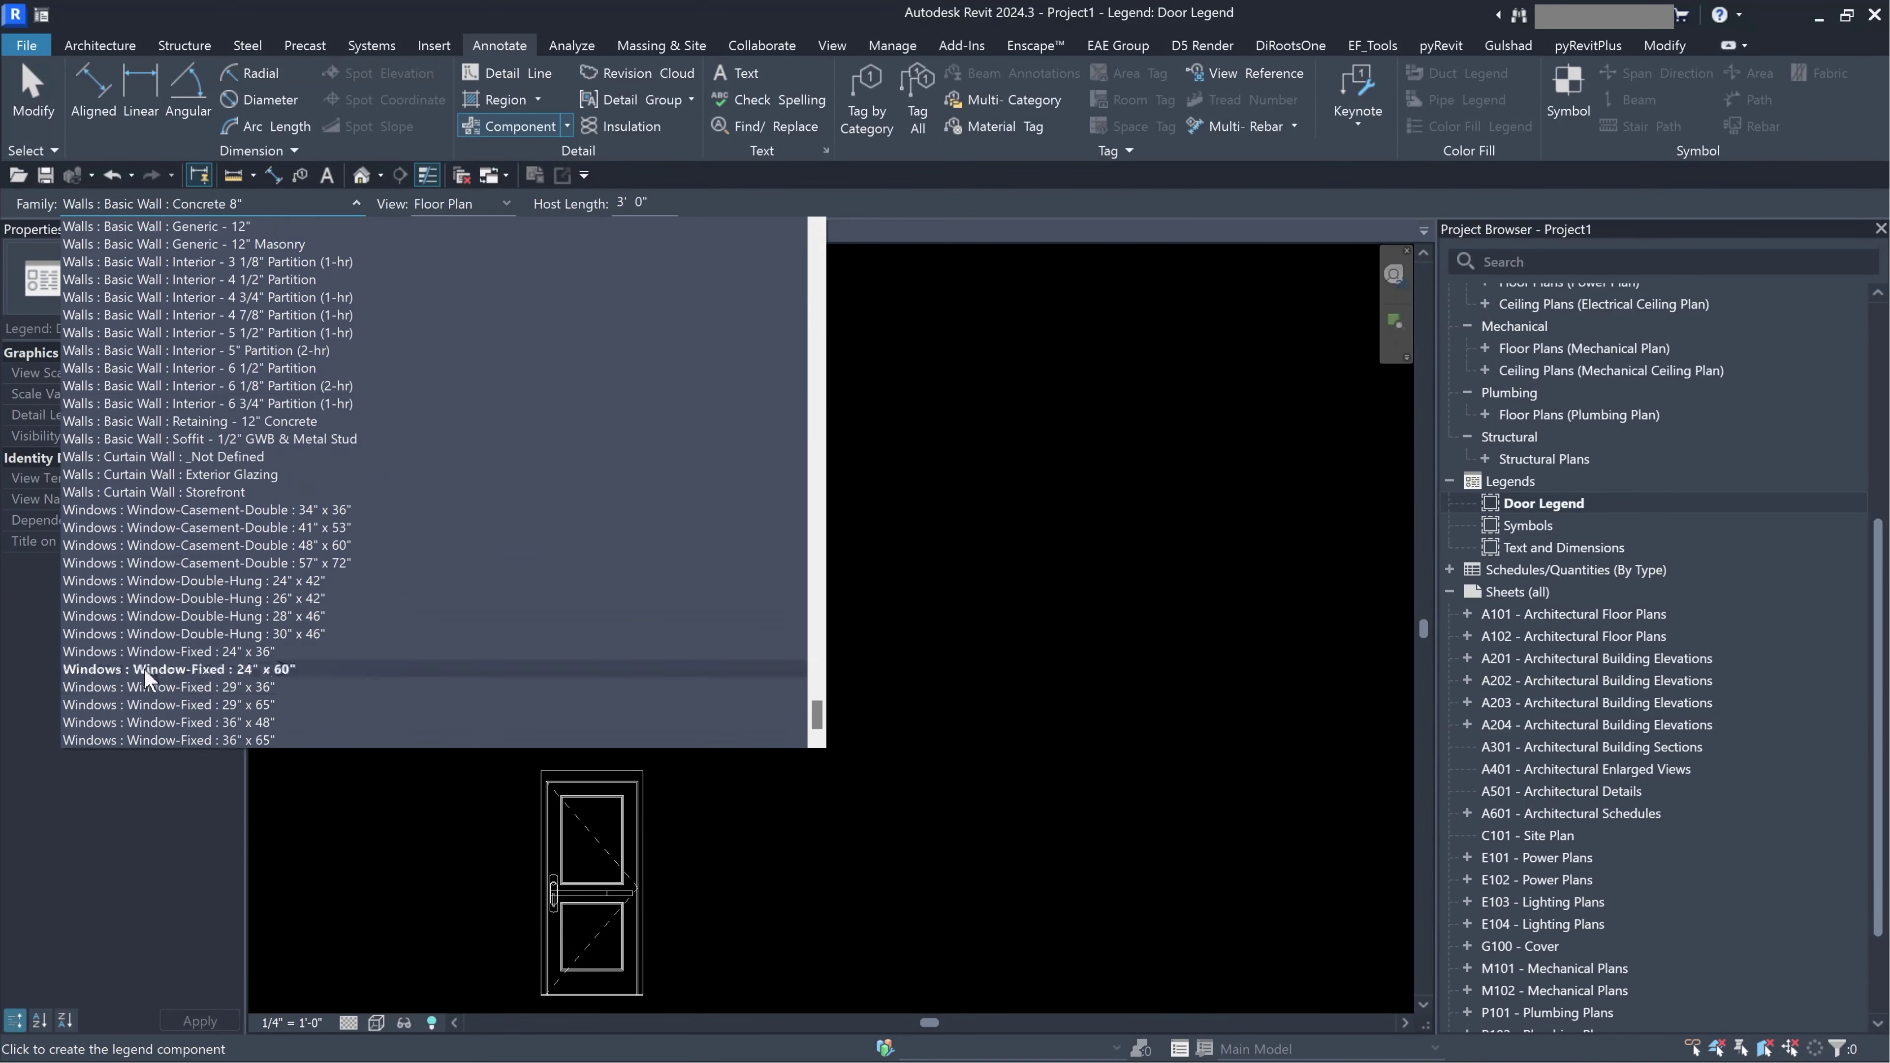
click(153, 527)
middle_drag(952, 454, 806, 662)
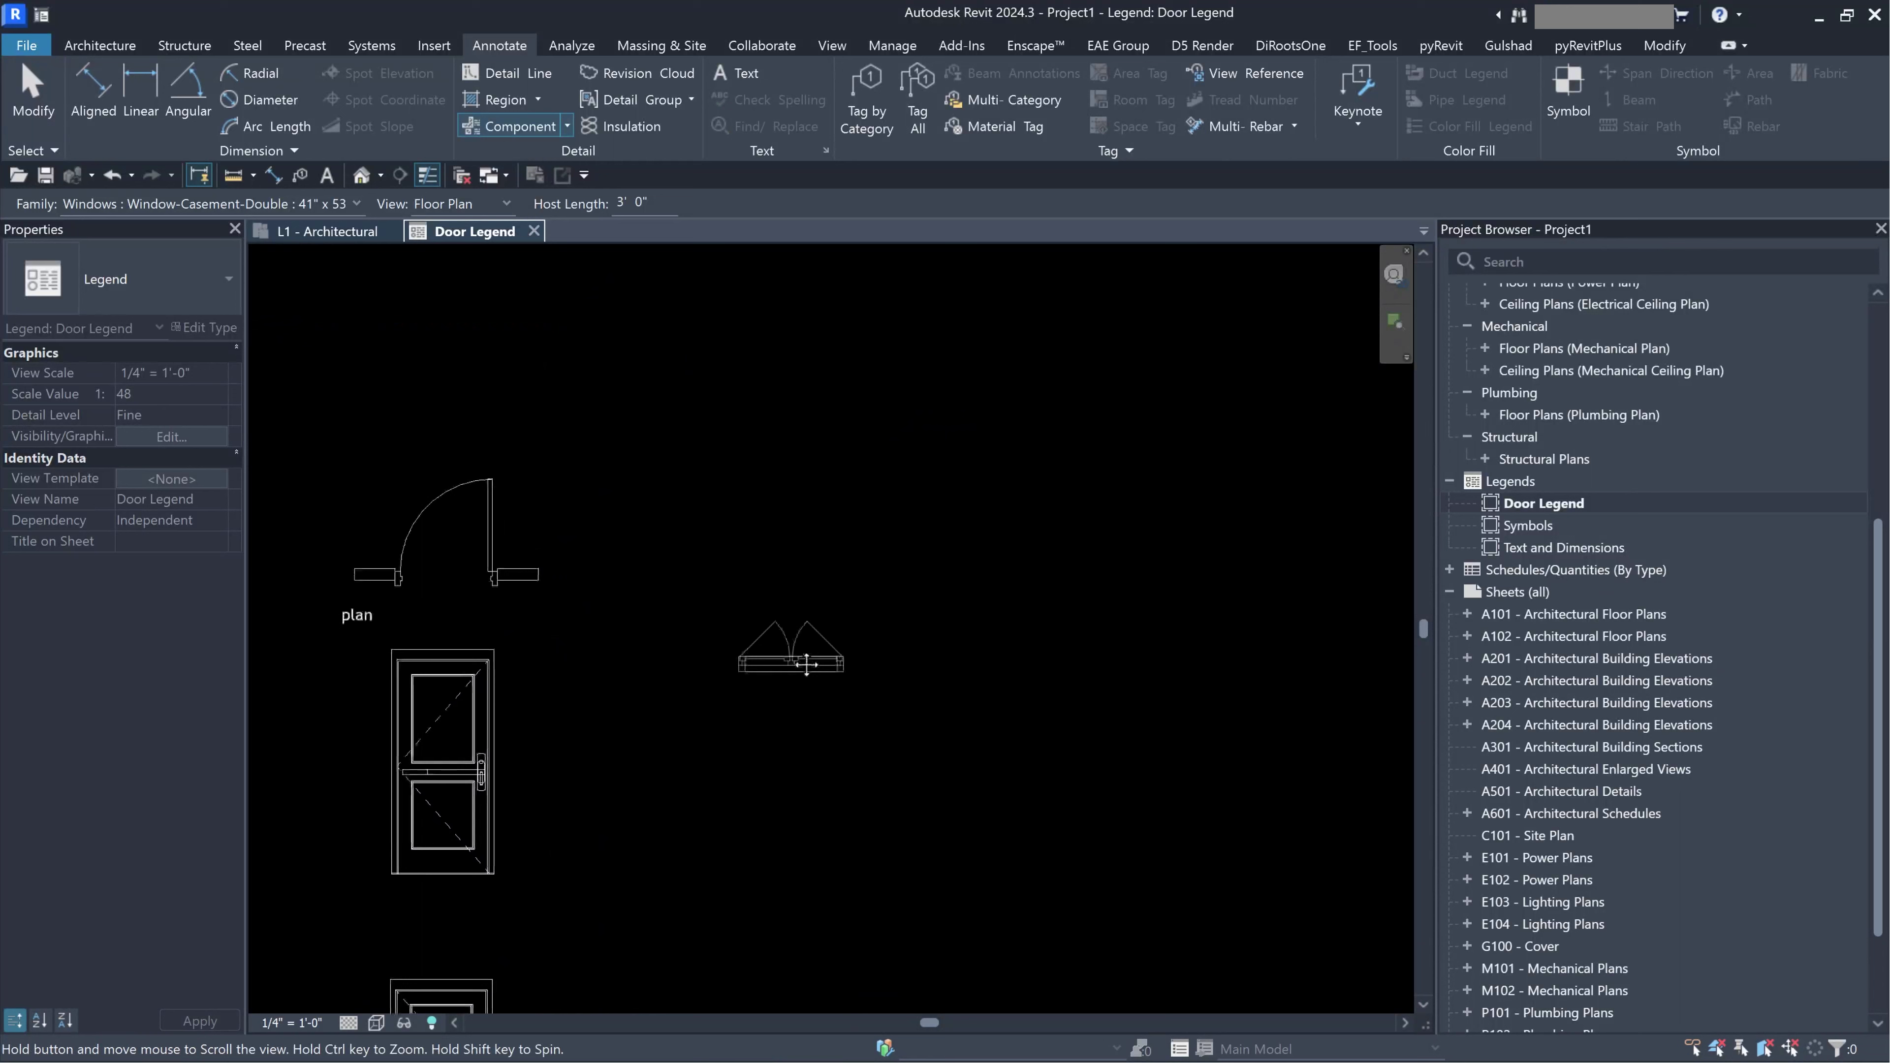
scroll(739, 593, up, 3)
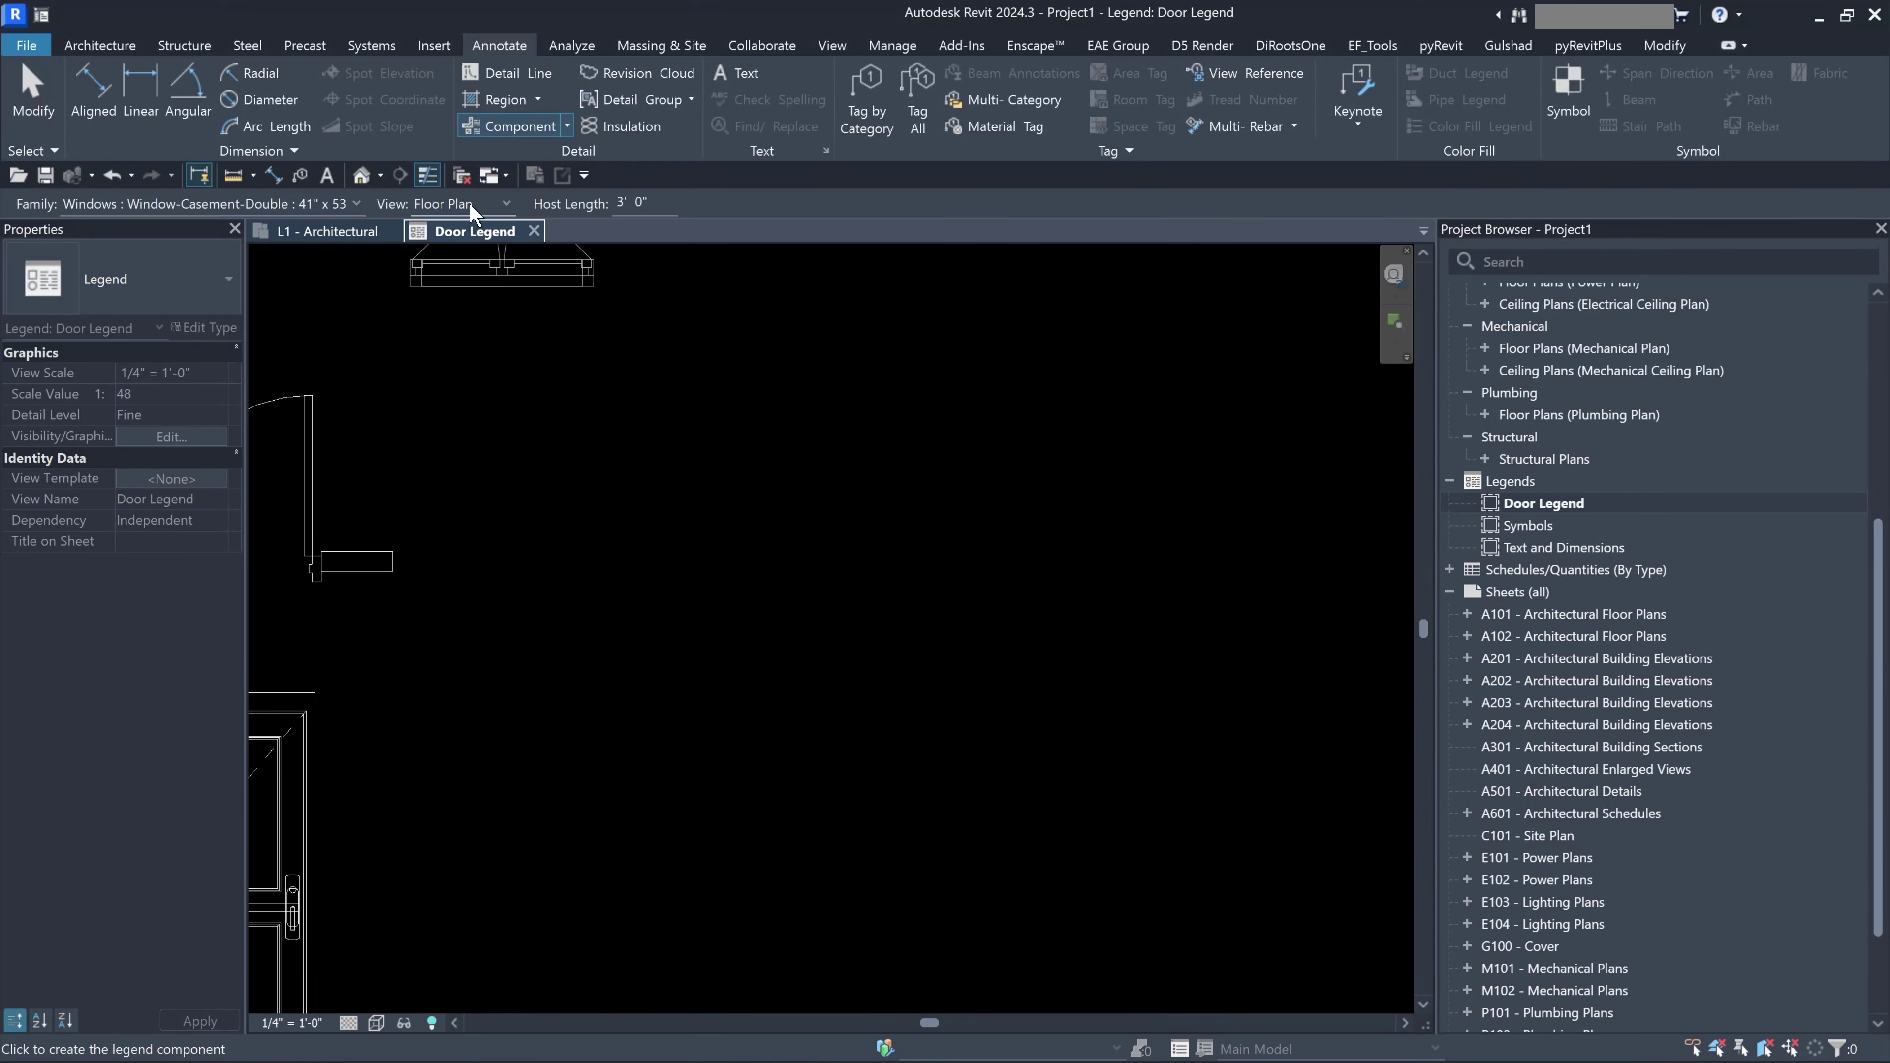
drag(671, 203, 563, 203)
text(6)
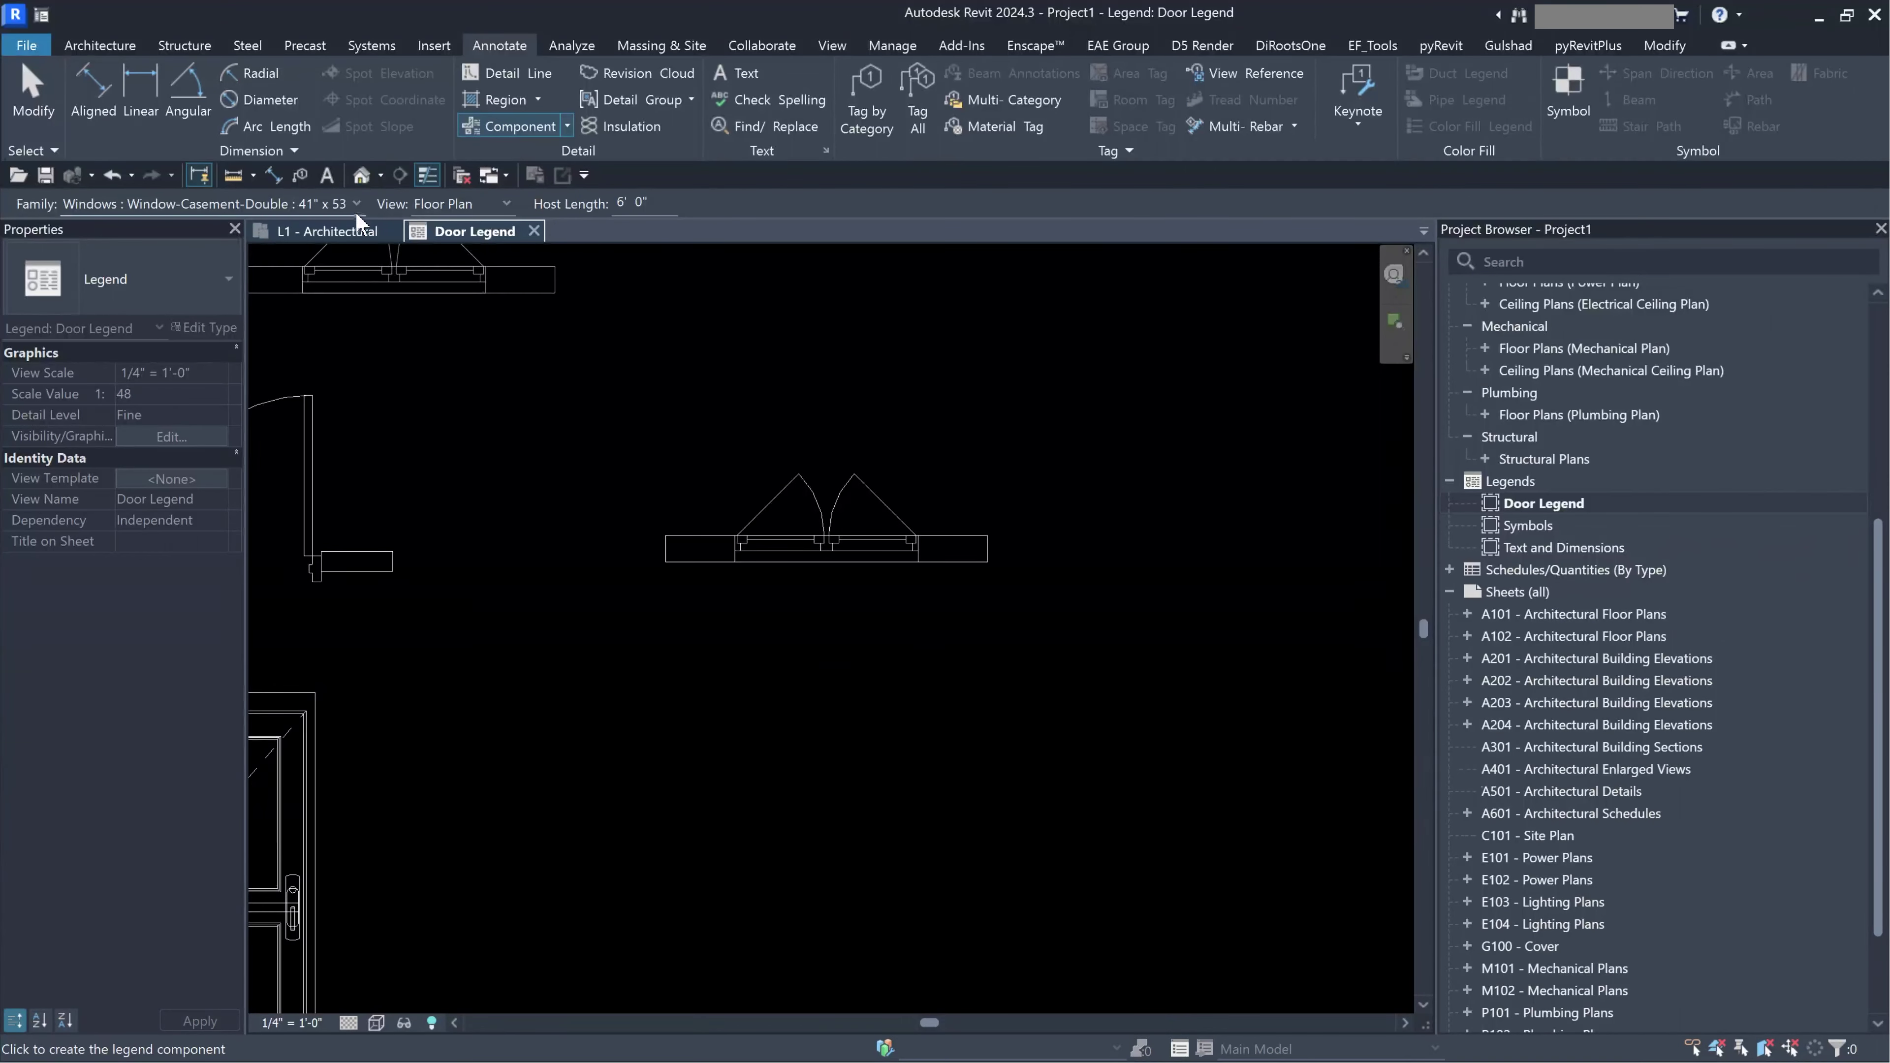
Place the casement window's Elevation : Front legend component directly below its floor plan component and finish placing.
click(452, 203)
click(449, 204)
click(461, 245)
scroll(847, 692, down, 1)
middle_drag(832, 793, 799, 604)
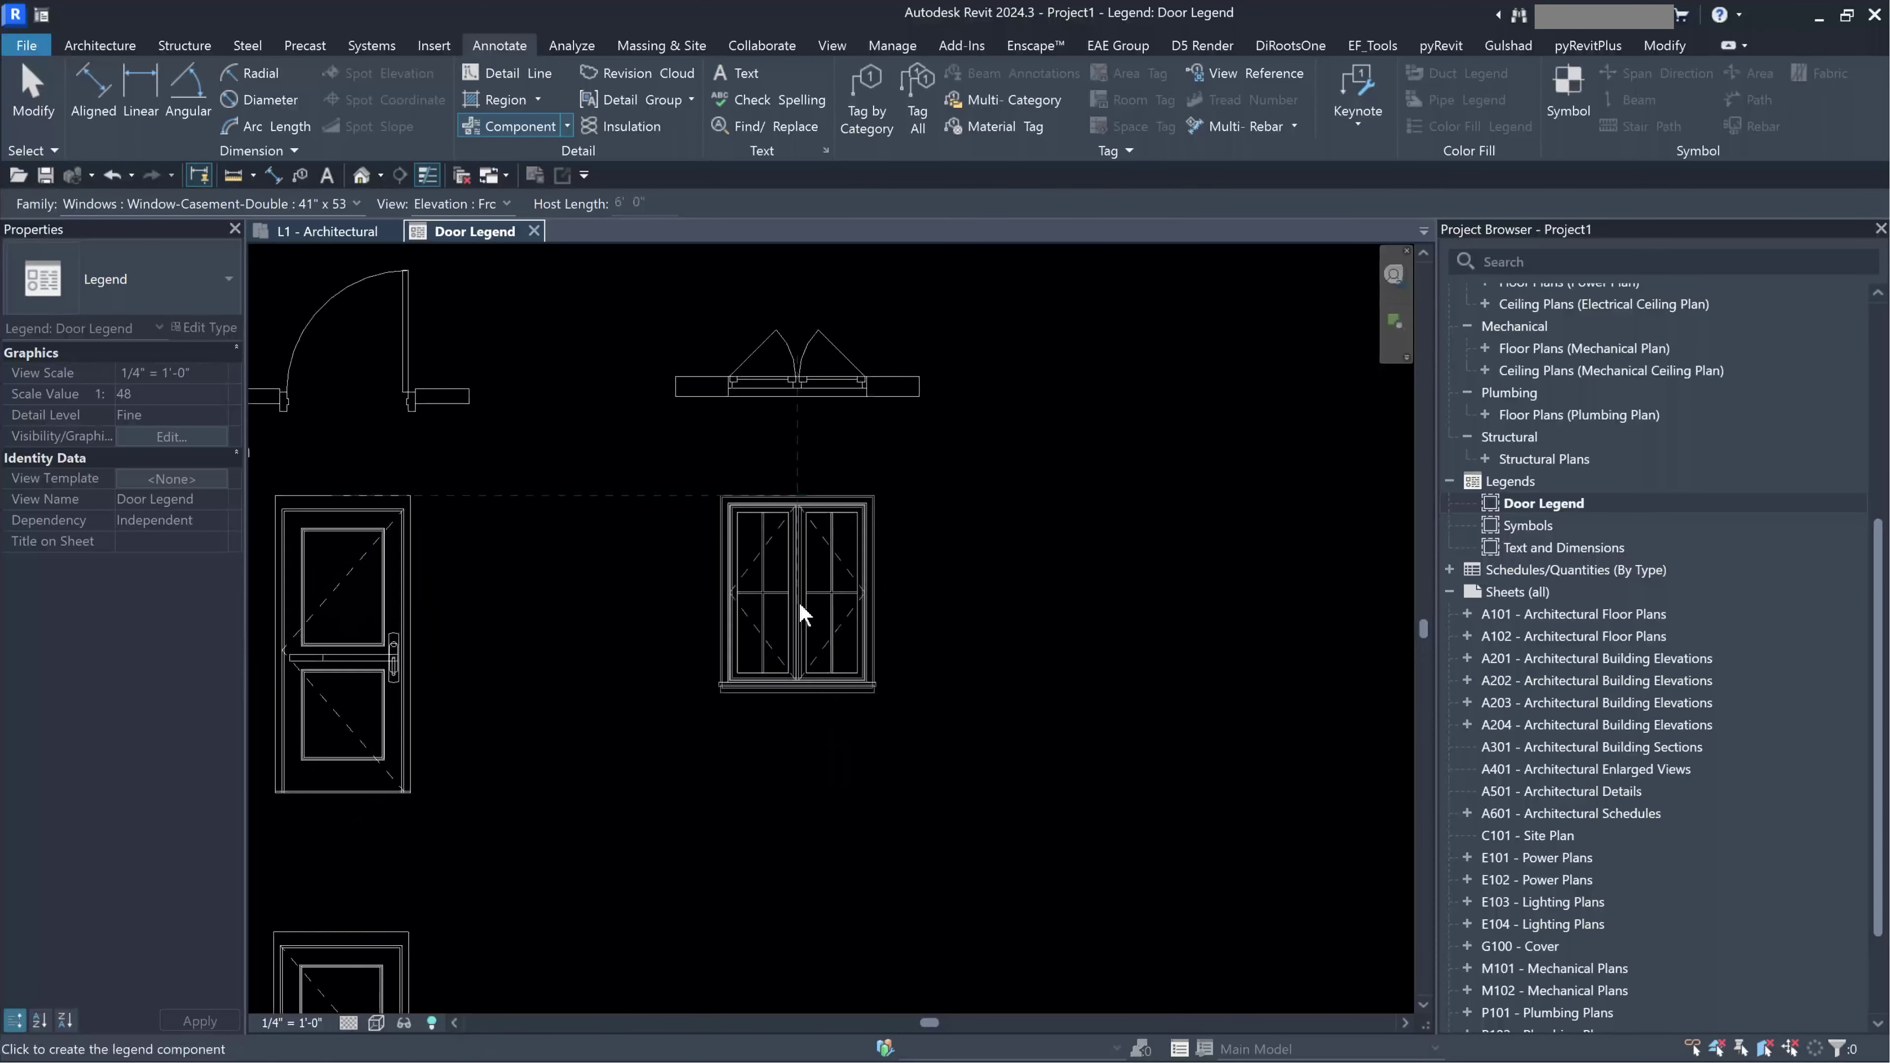
click(804, 619)
key(Escape)
key(Escape)
Add a text note reading "asse" beside the window elevation, with a two-segment leader pointing to the window's centre.
middle_drag(892, 379, 751, 509)
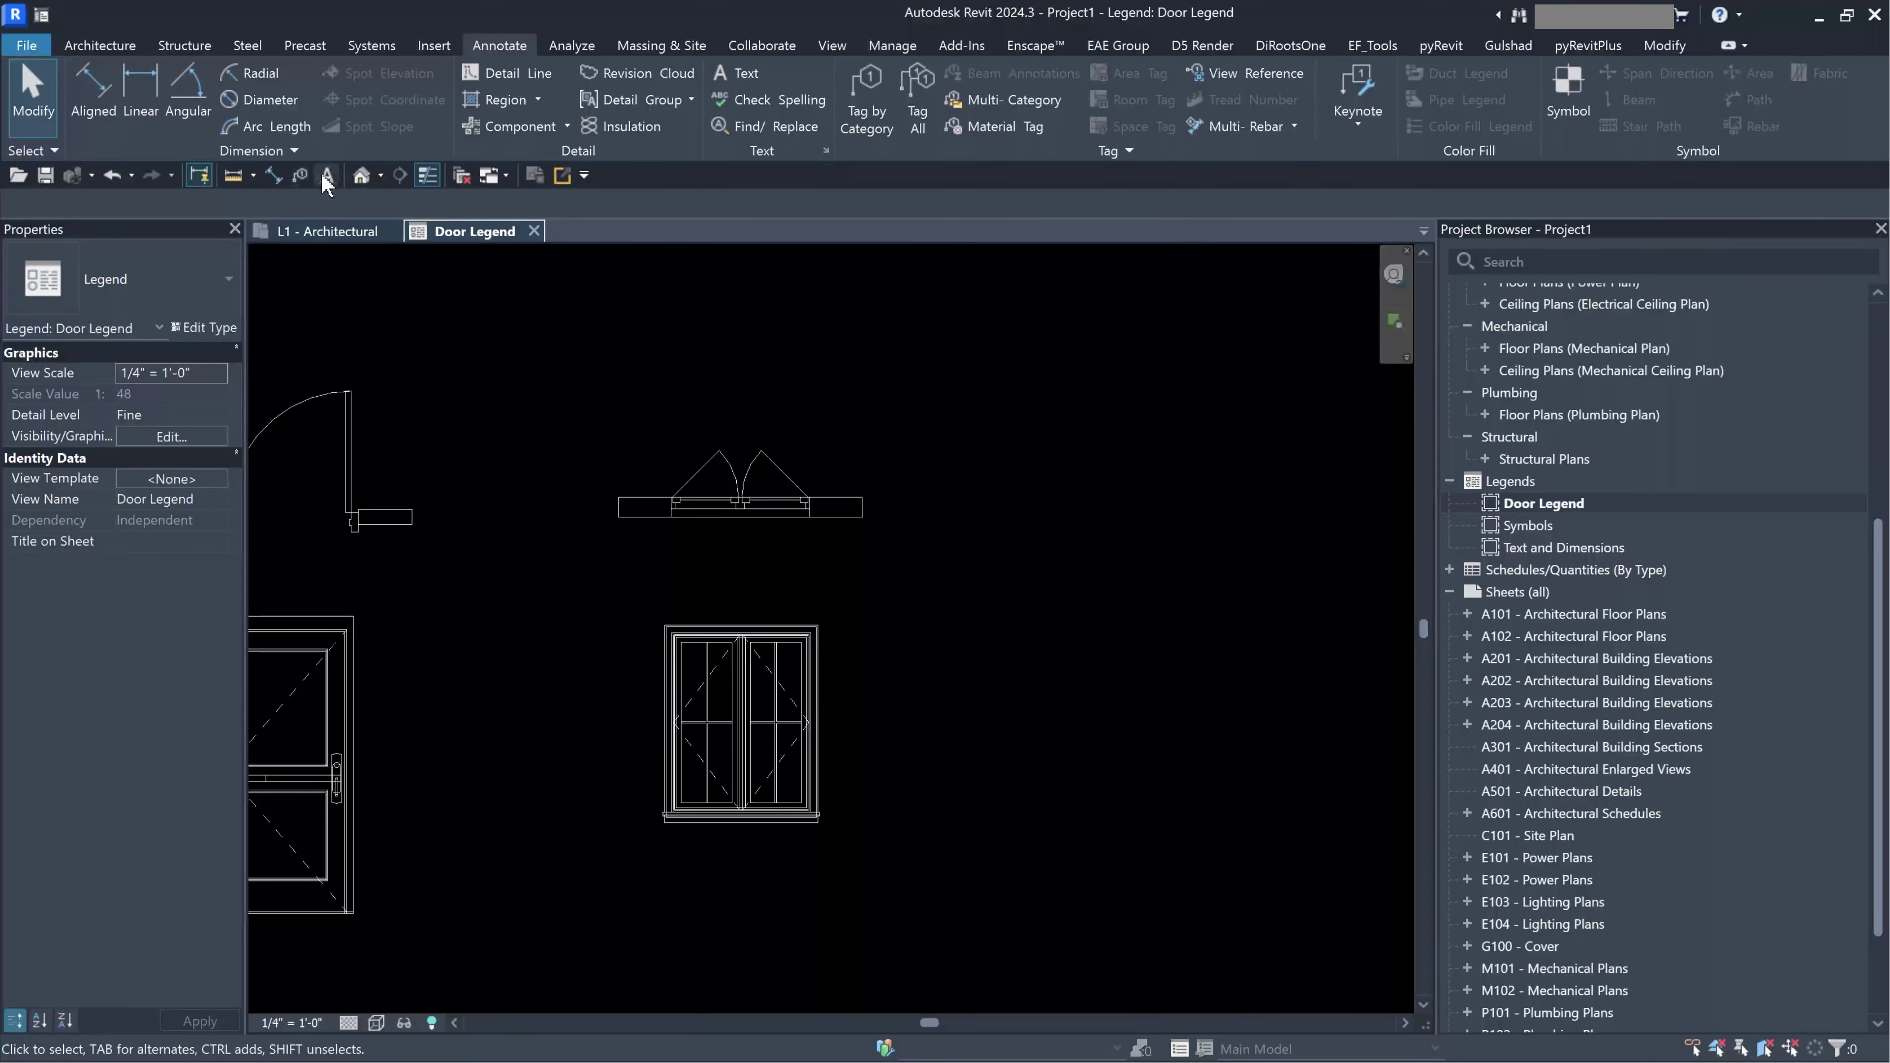
click(327, 175)
click(958, 121)
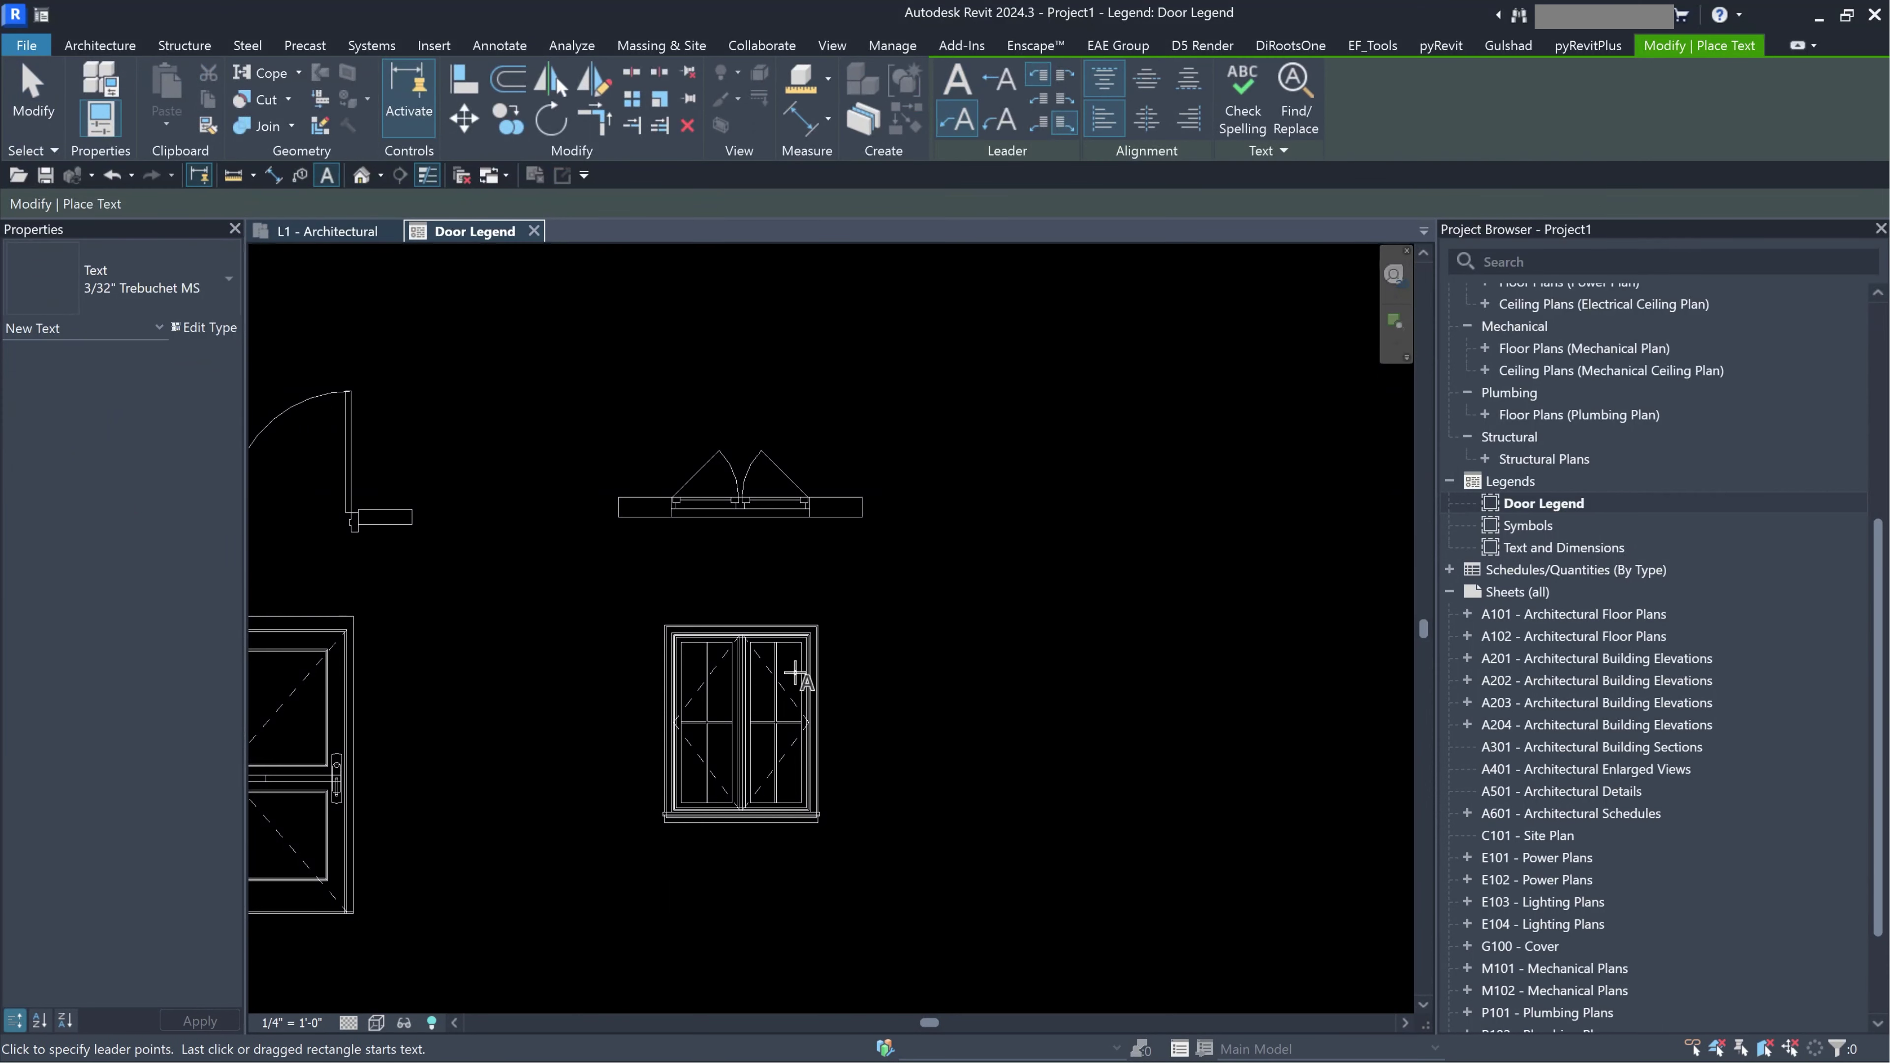
scroll(794, 673, up, 2)
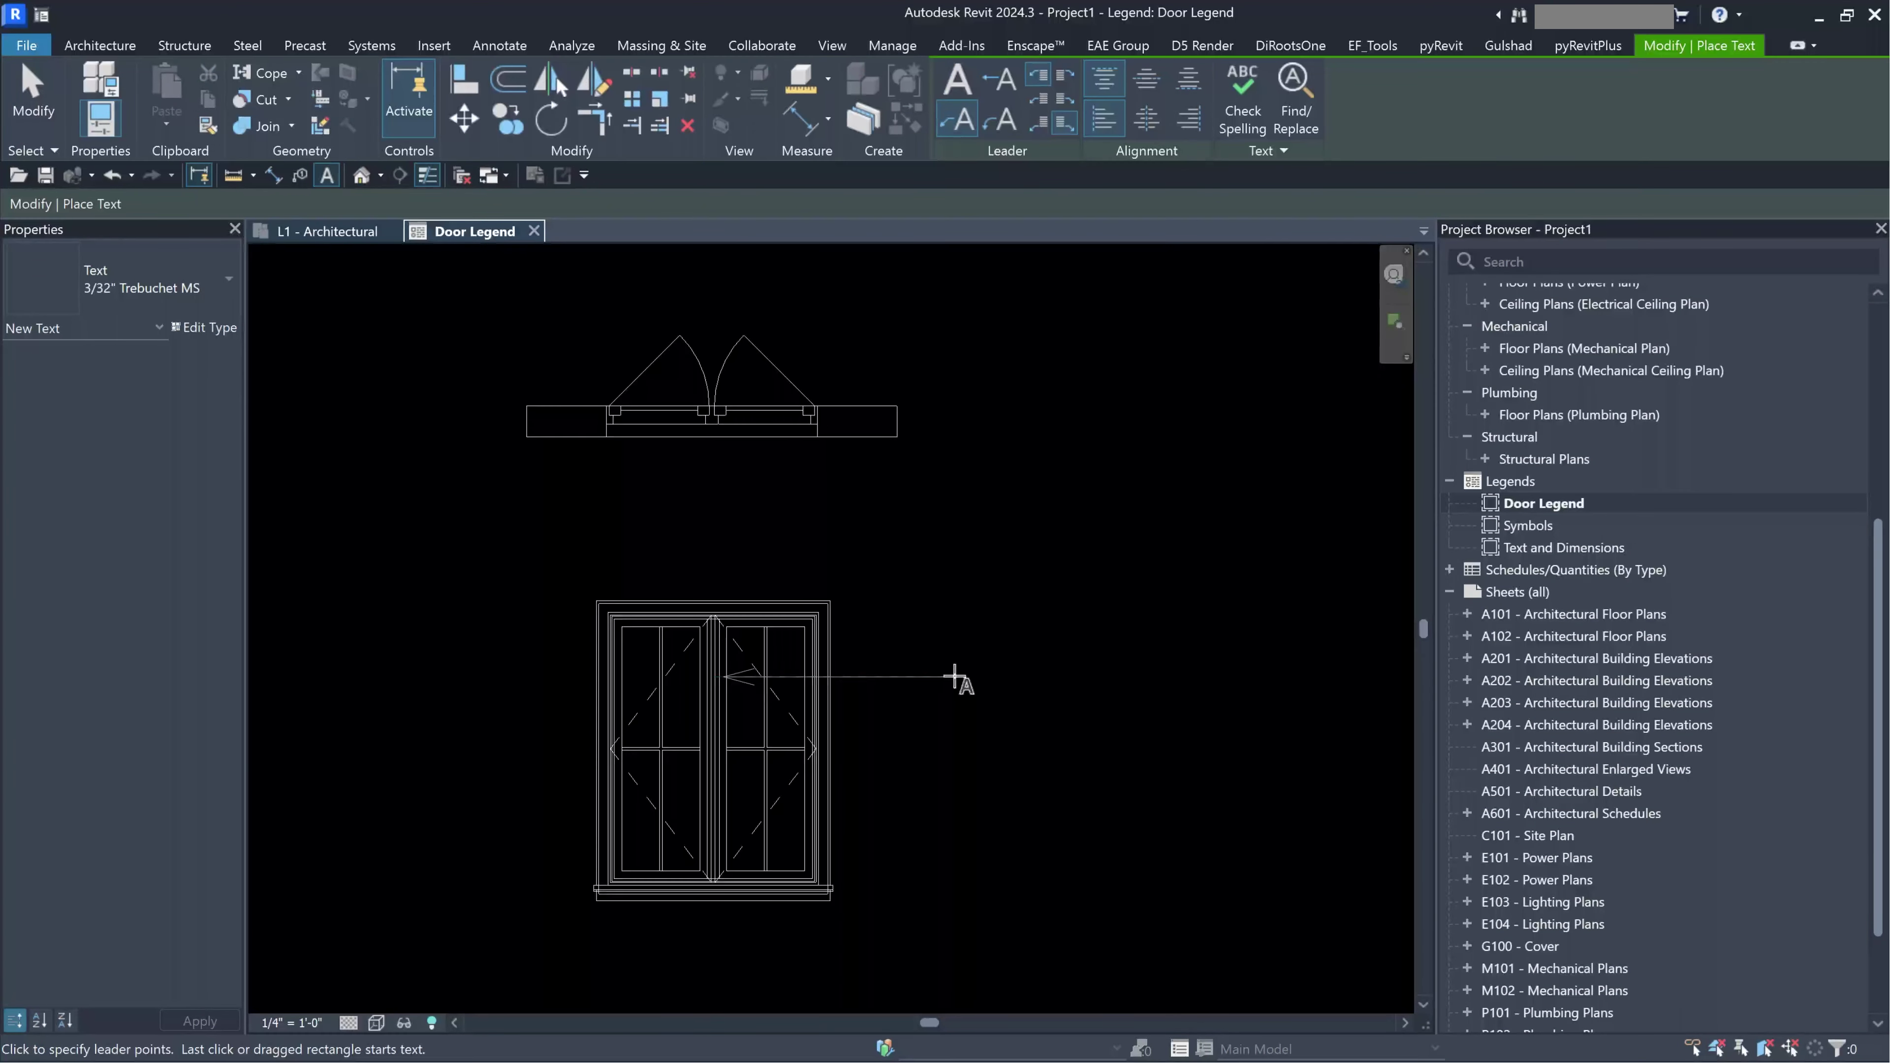
click(990, 676)
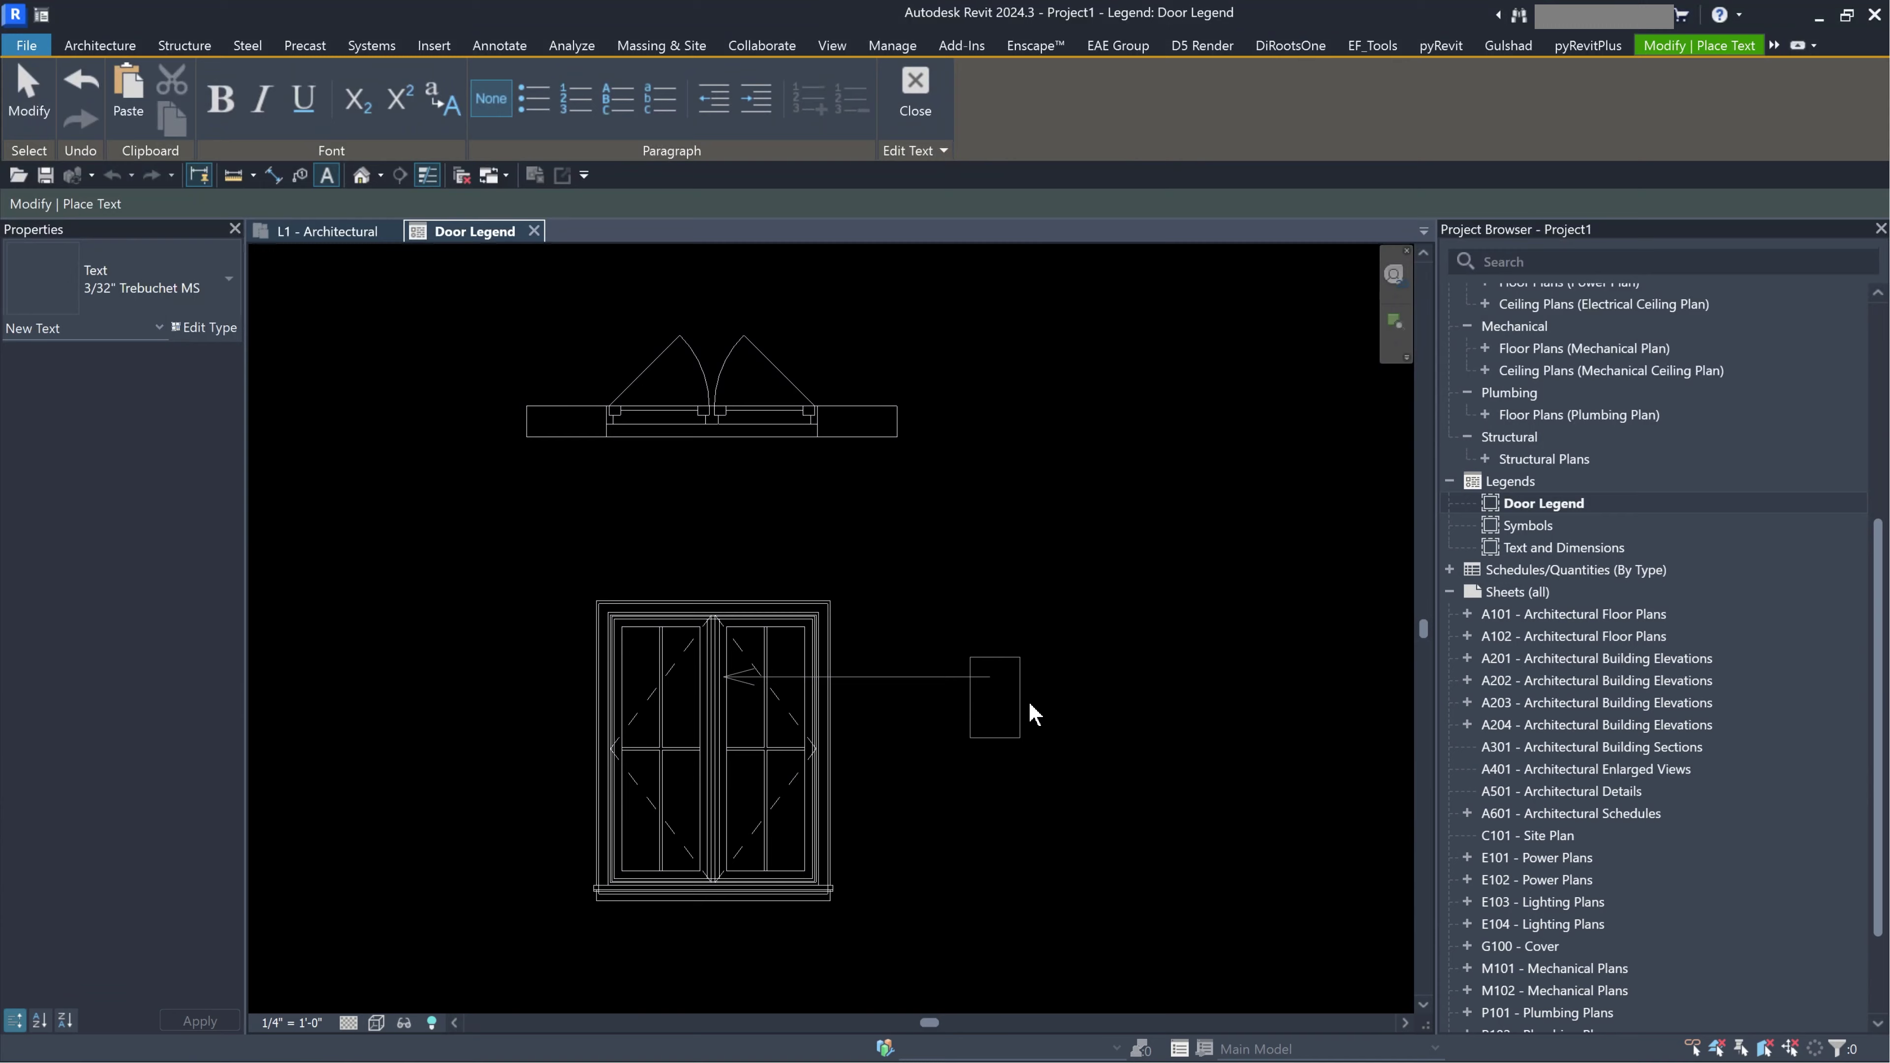
click(1064, 789)
scroll(978, 688, down, 3)
key(Escape)
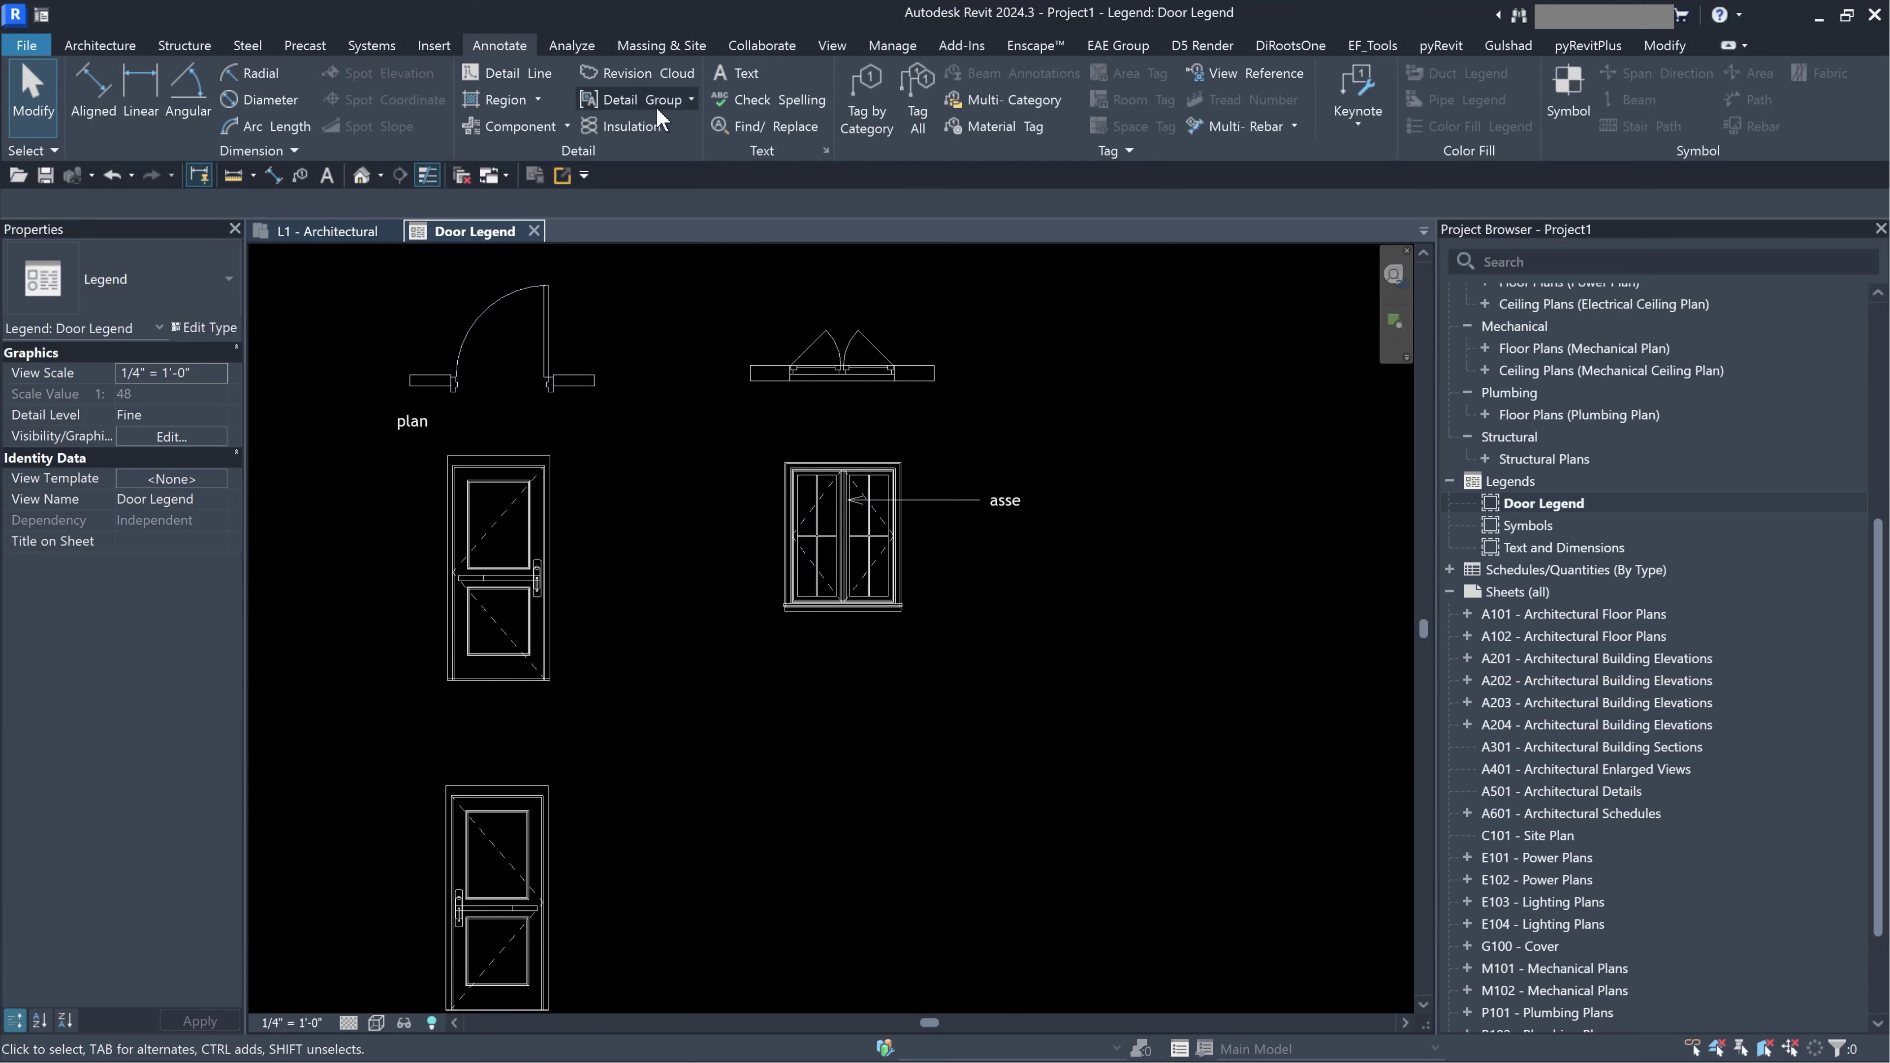
Start another legend component using the Walls : Basic Wall : Exterior - CMU on Mtl. Stud family.
click(567, 126)
click(519, 254)
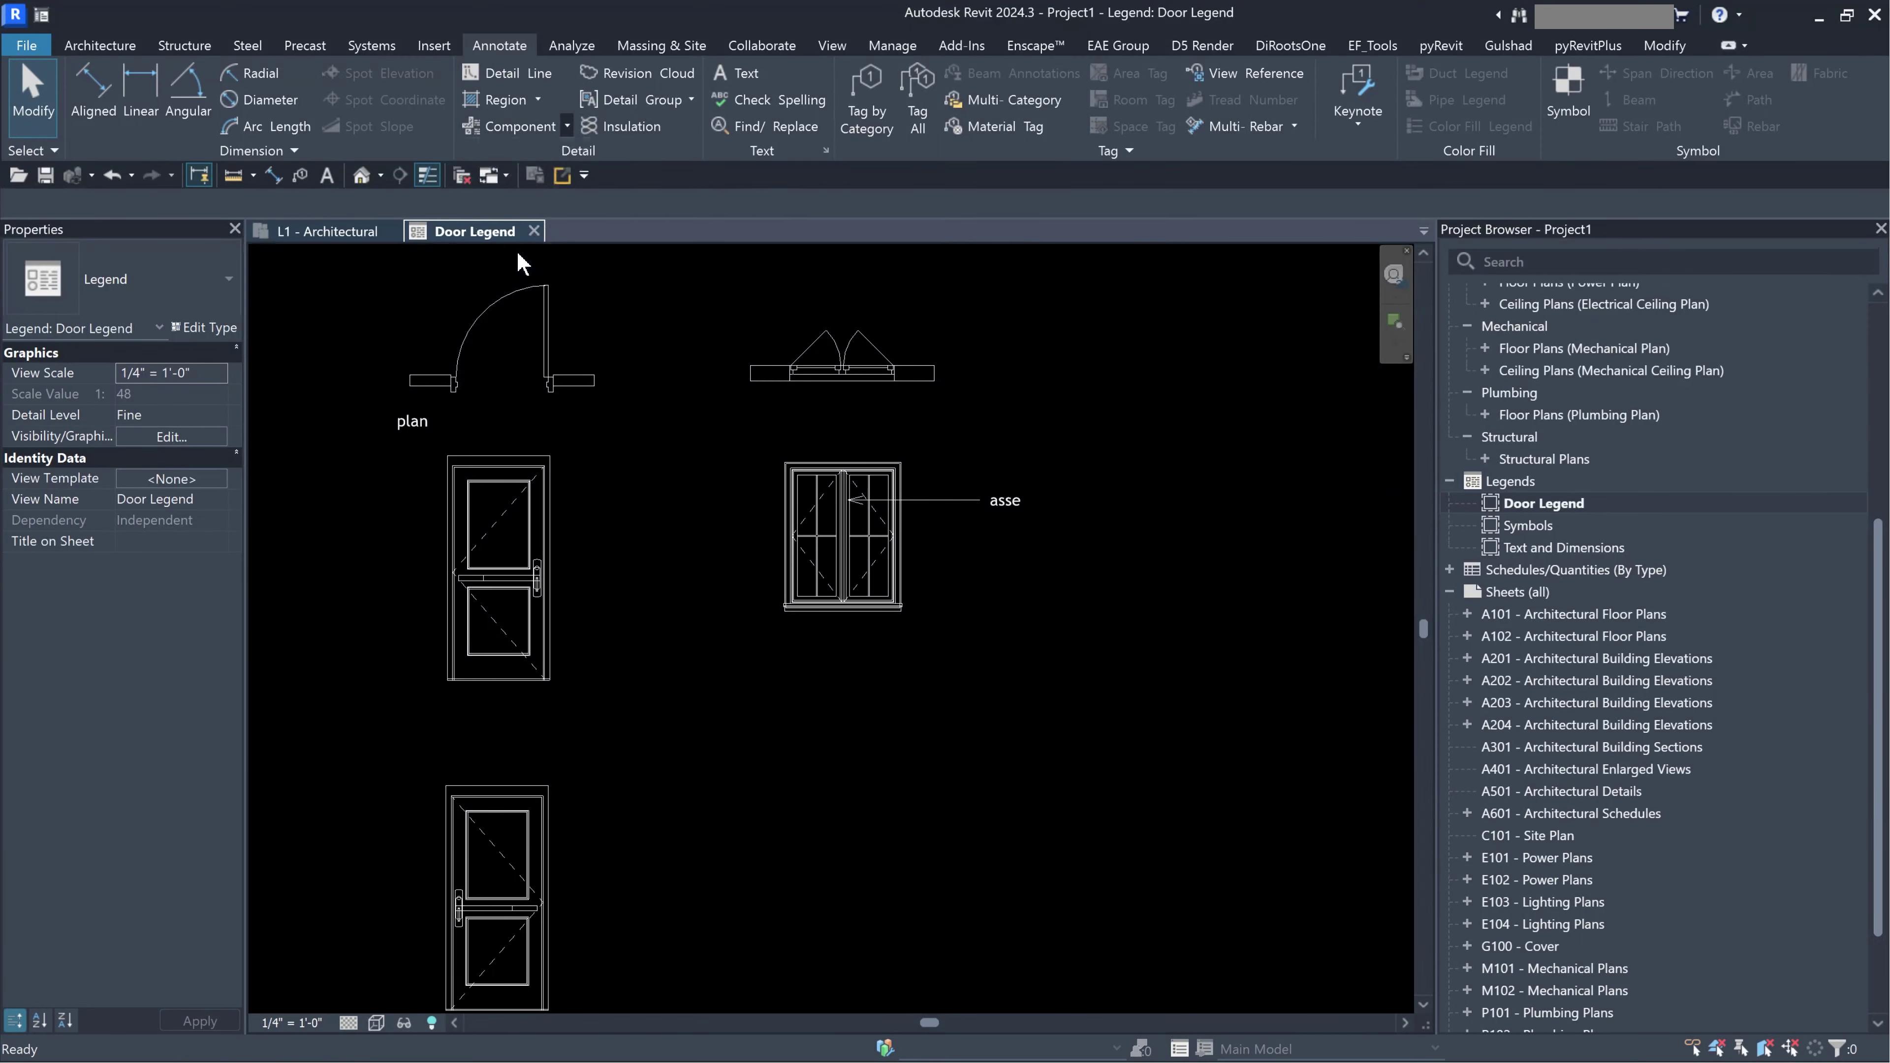
click(186, 203)
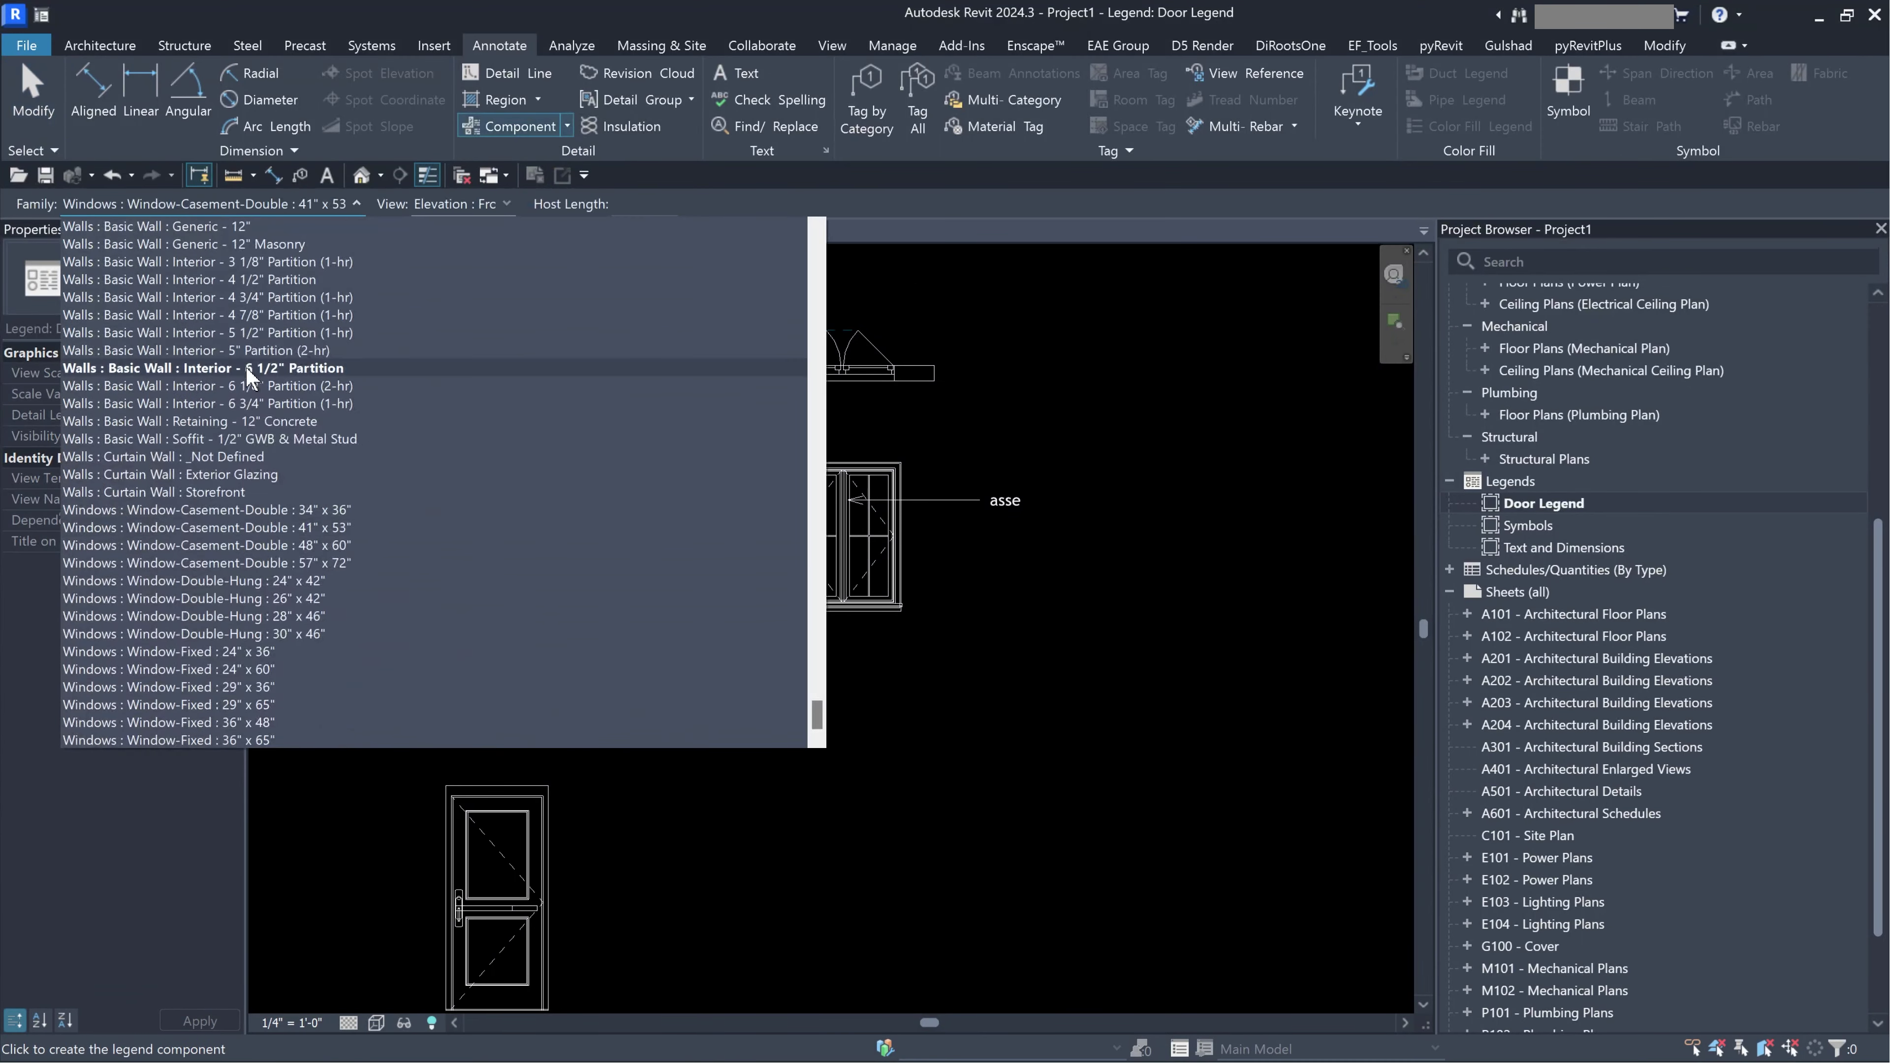
scroll(249, 378, up, 10)
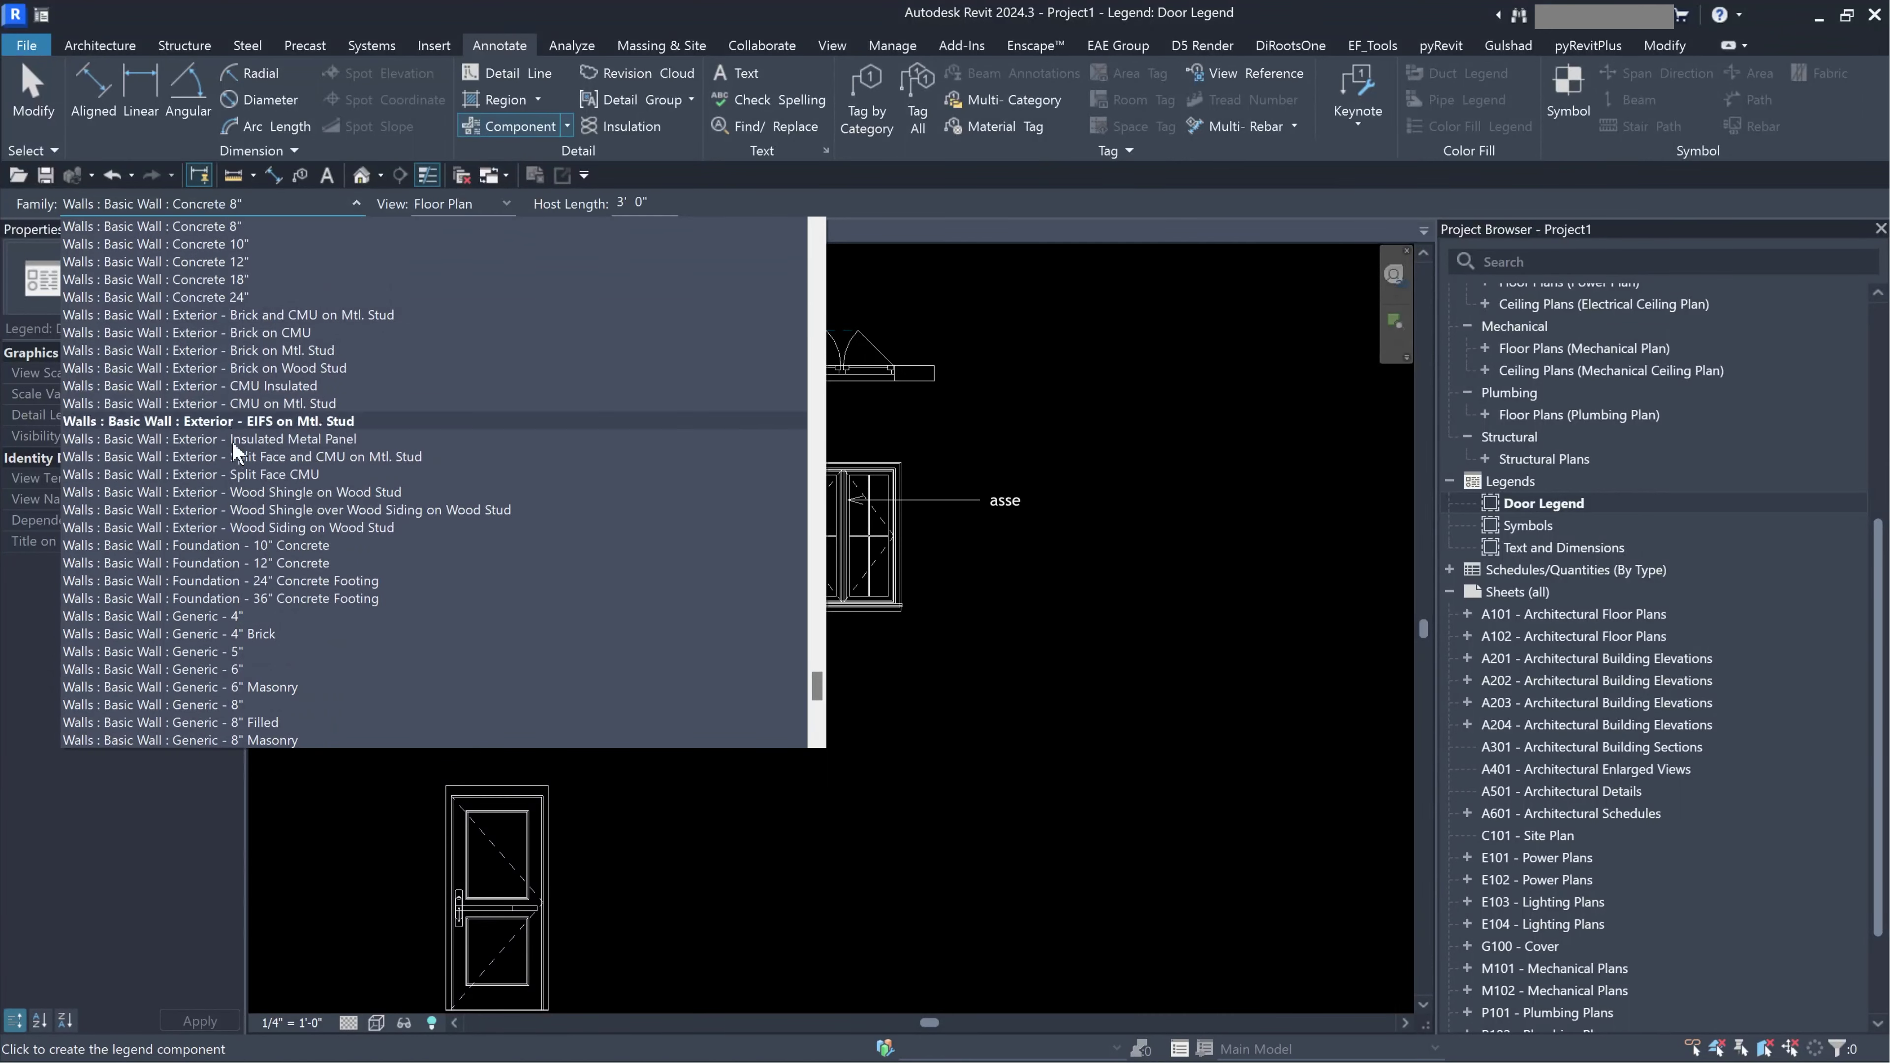
scroll(238, 599, down, 5)
scroll(212, 574, down, 3)
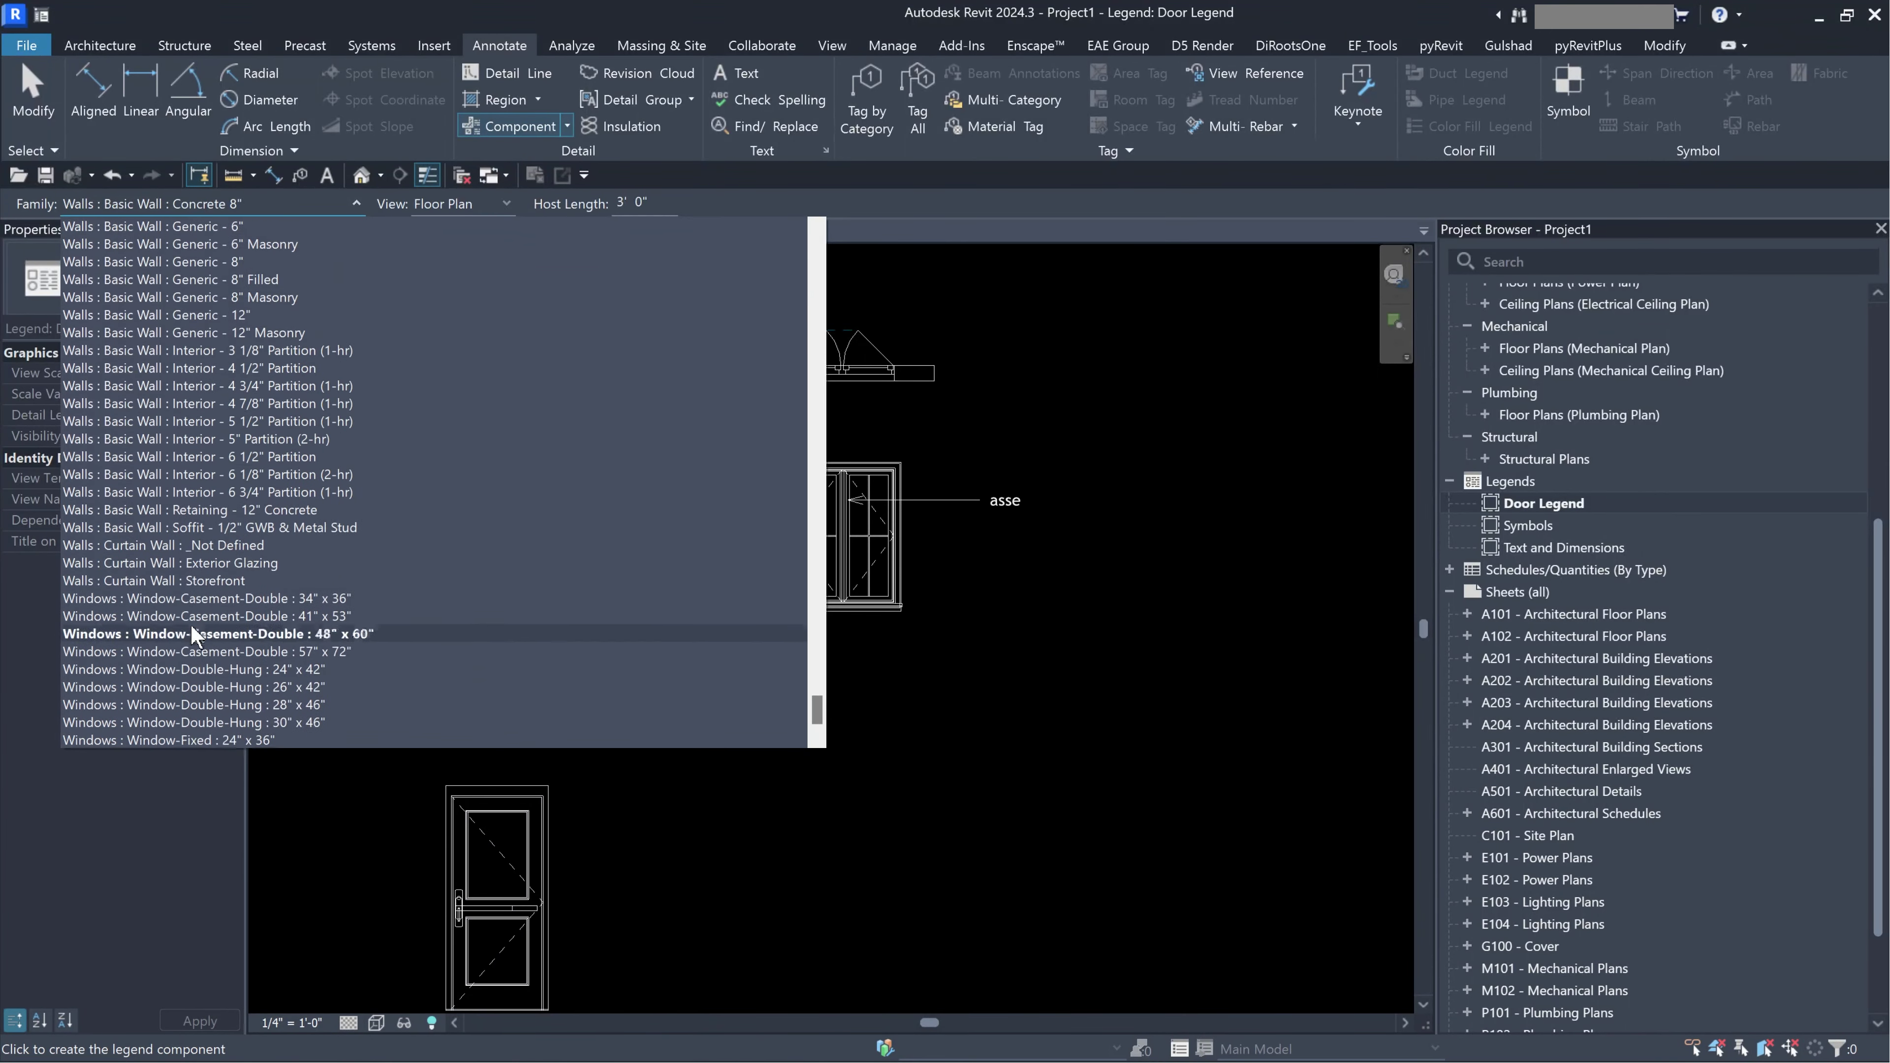
scroll(208, 569, up, 2)
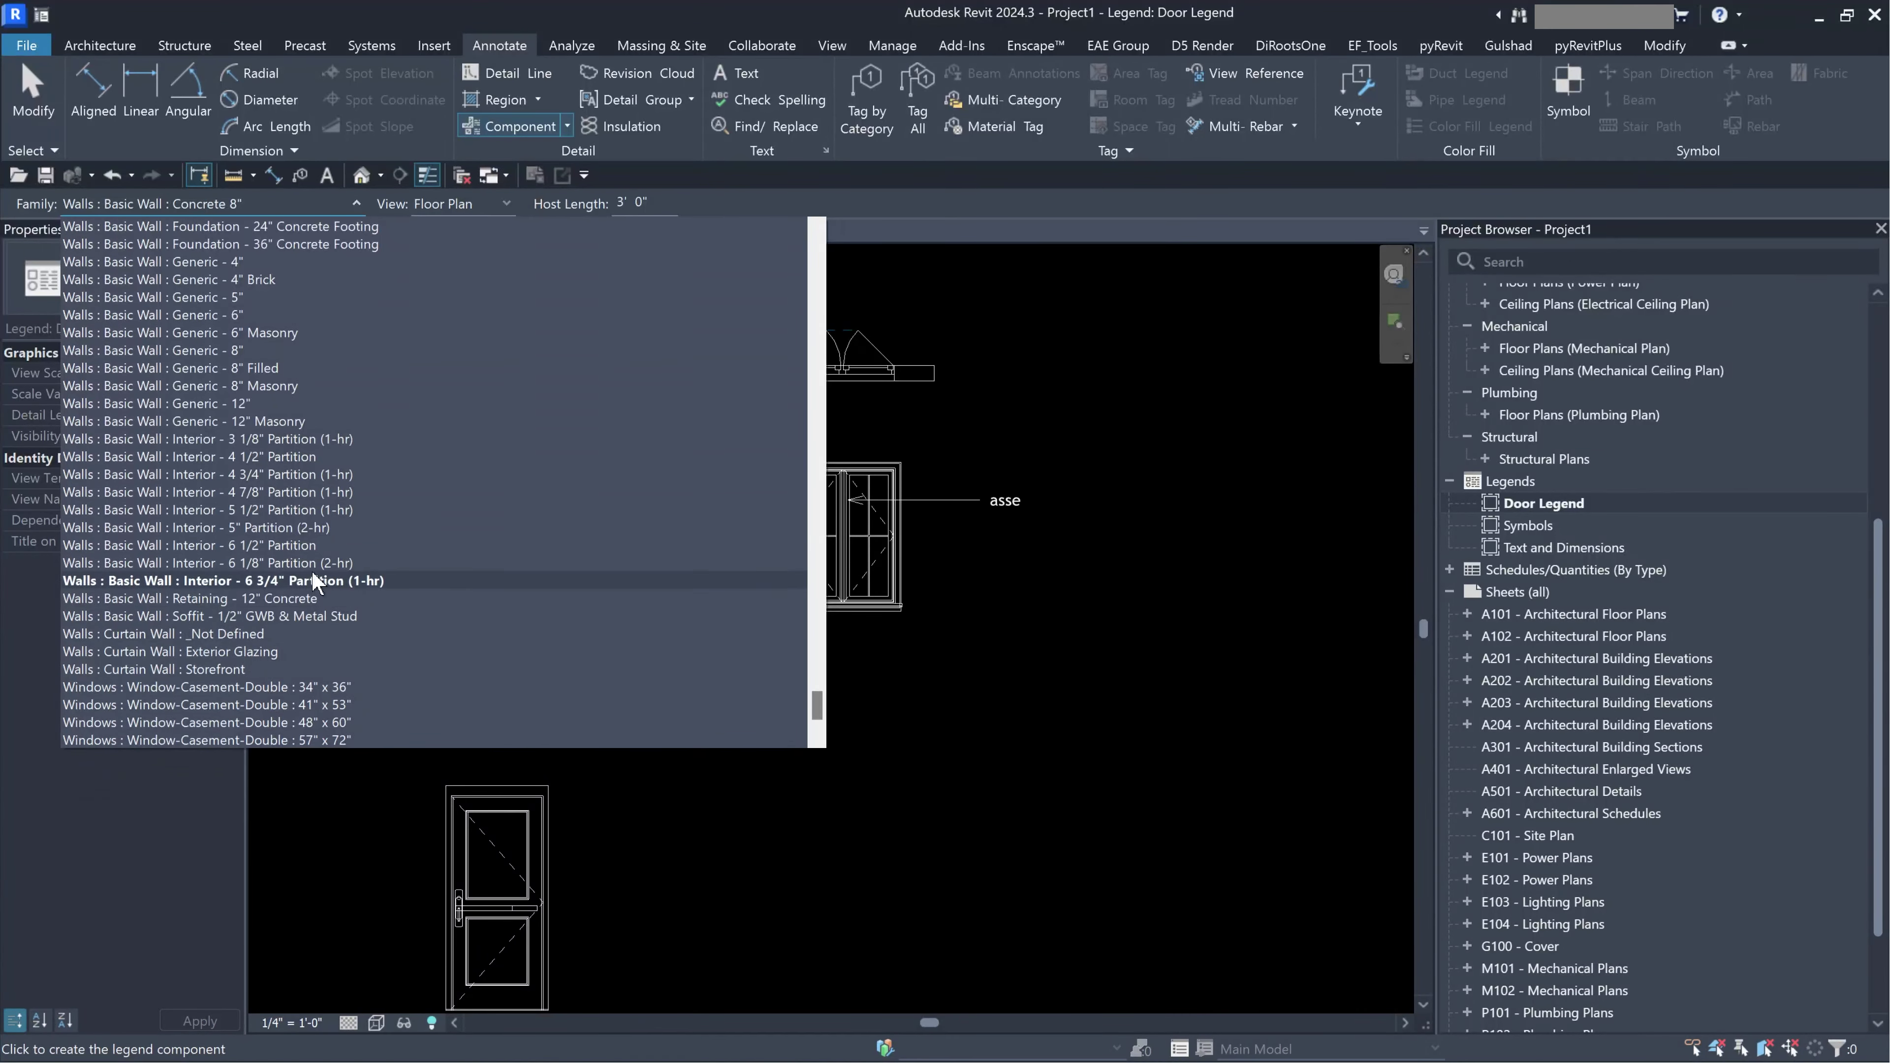
scroll(276, 496, up, 5)
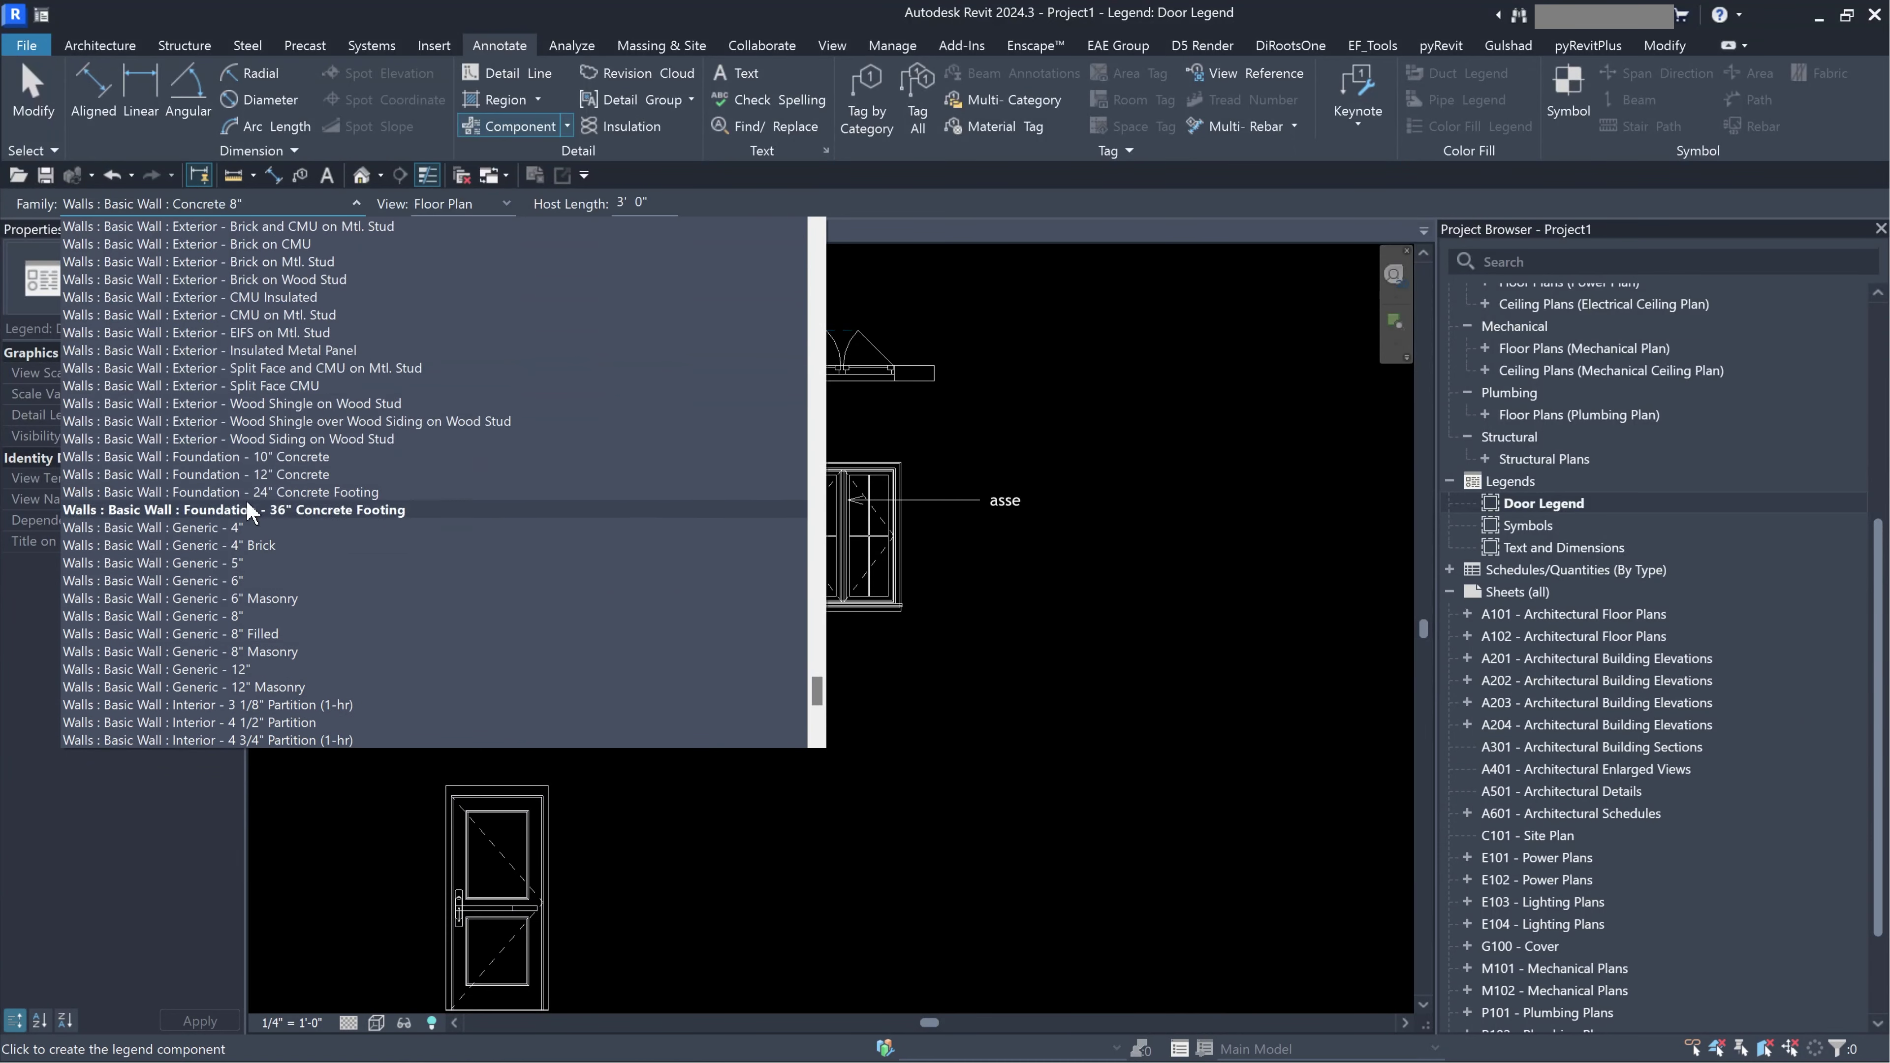
click(245, 314)
Preview the wall's Section view, then place its Floor Plan component with a 4' host length to the right of the window note.
middle_drag(1091, 547, 682, 592)
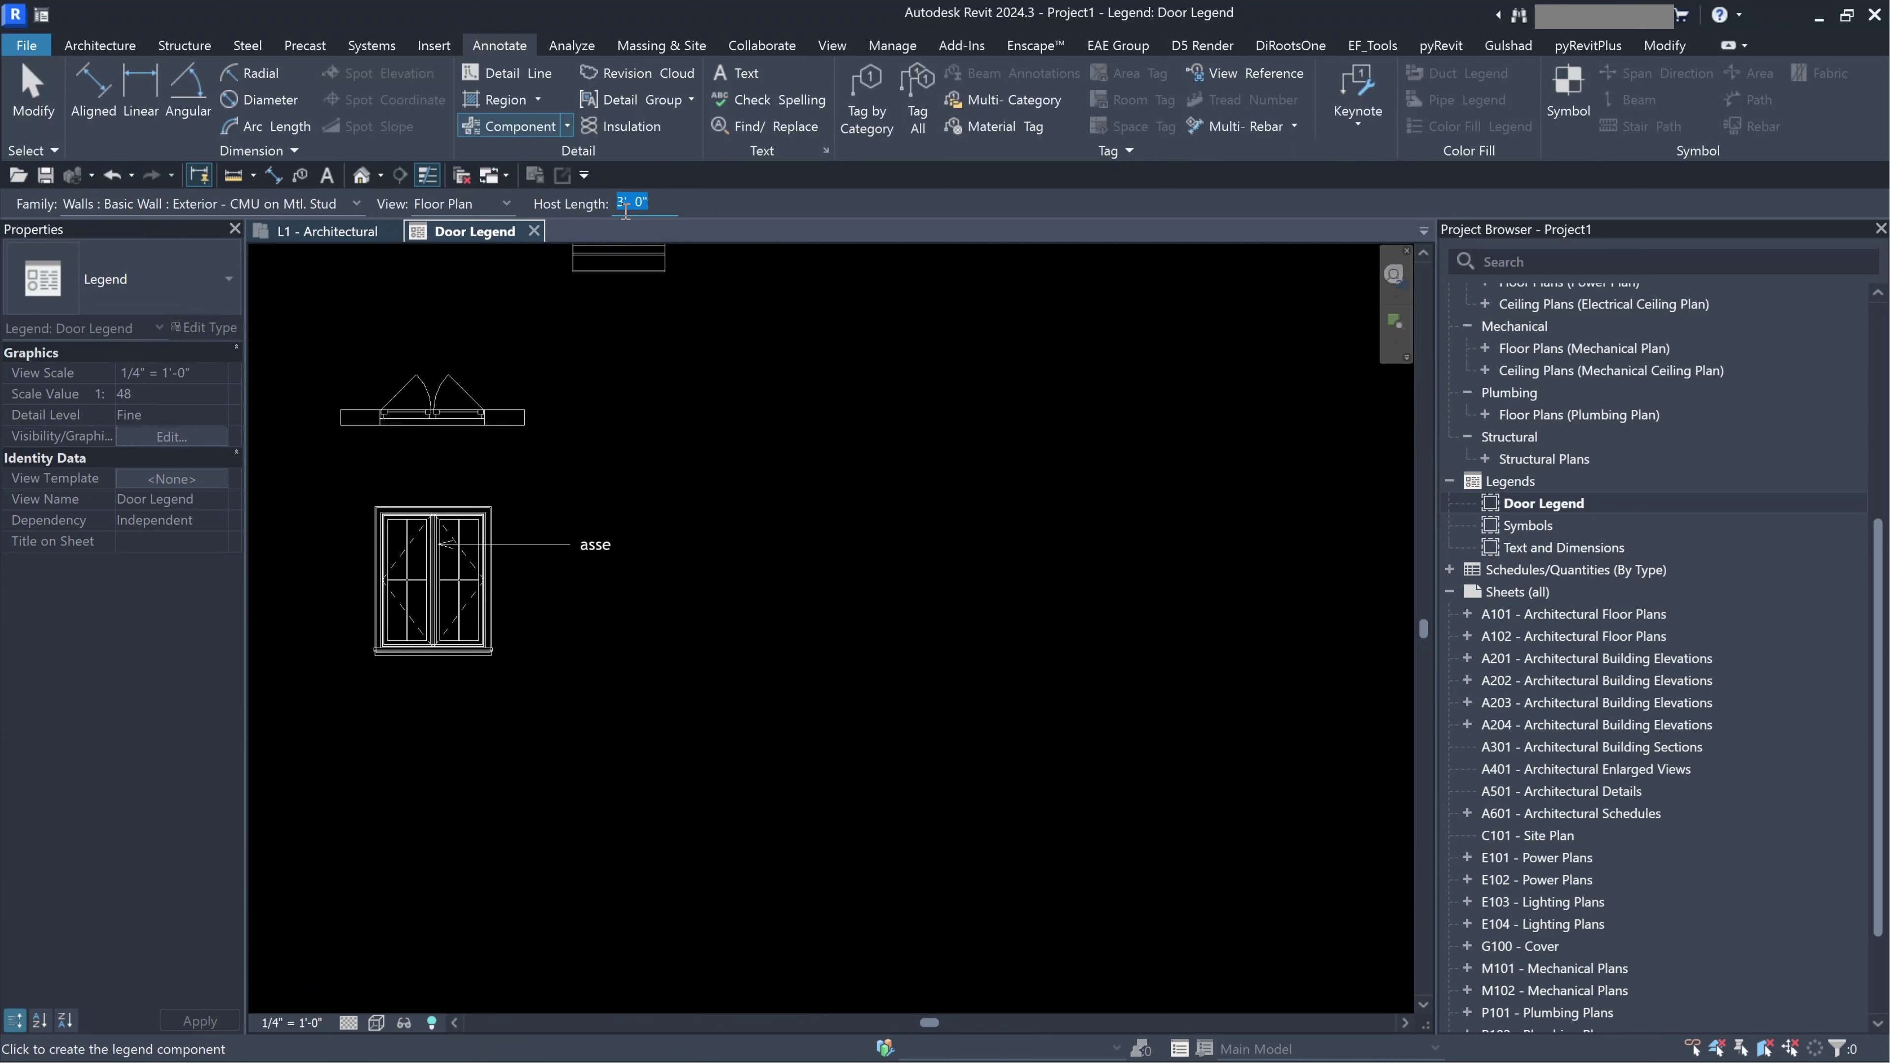
click(503, 207)
click(446, 252)
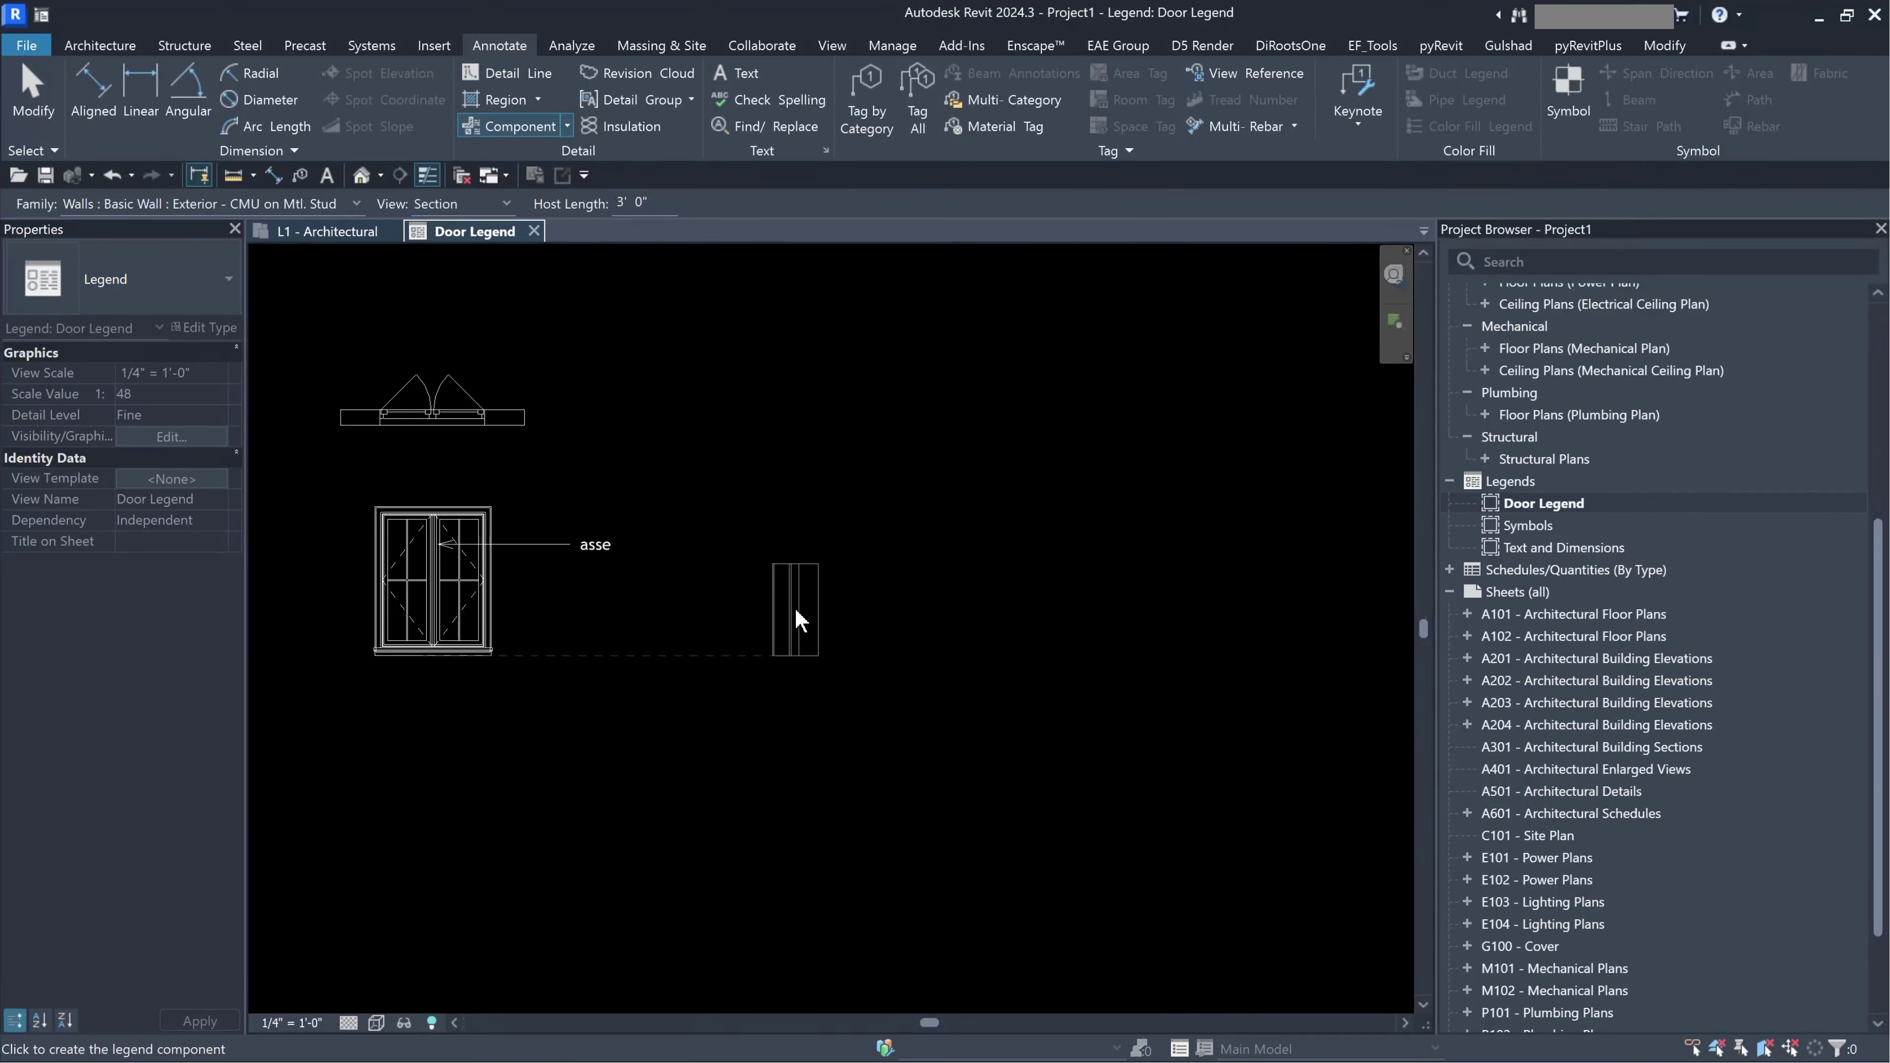
click(467, 210)
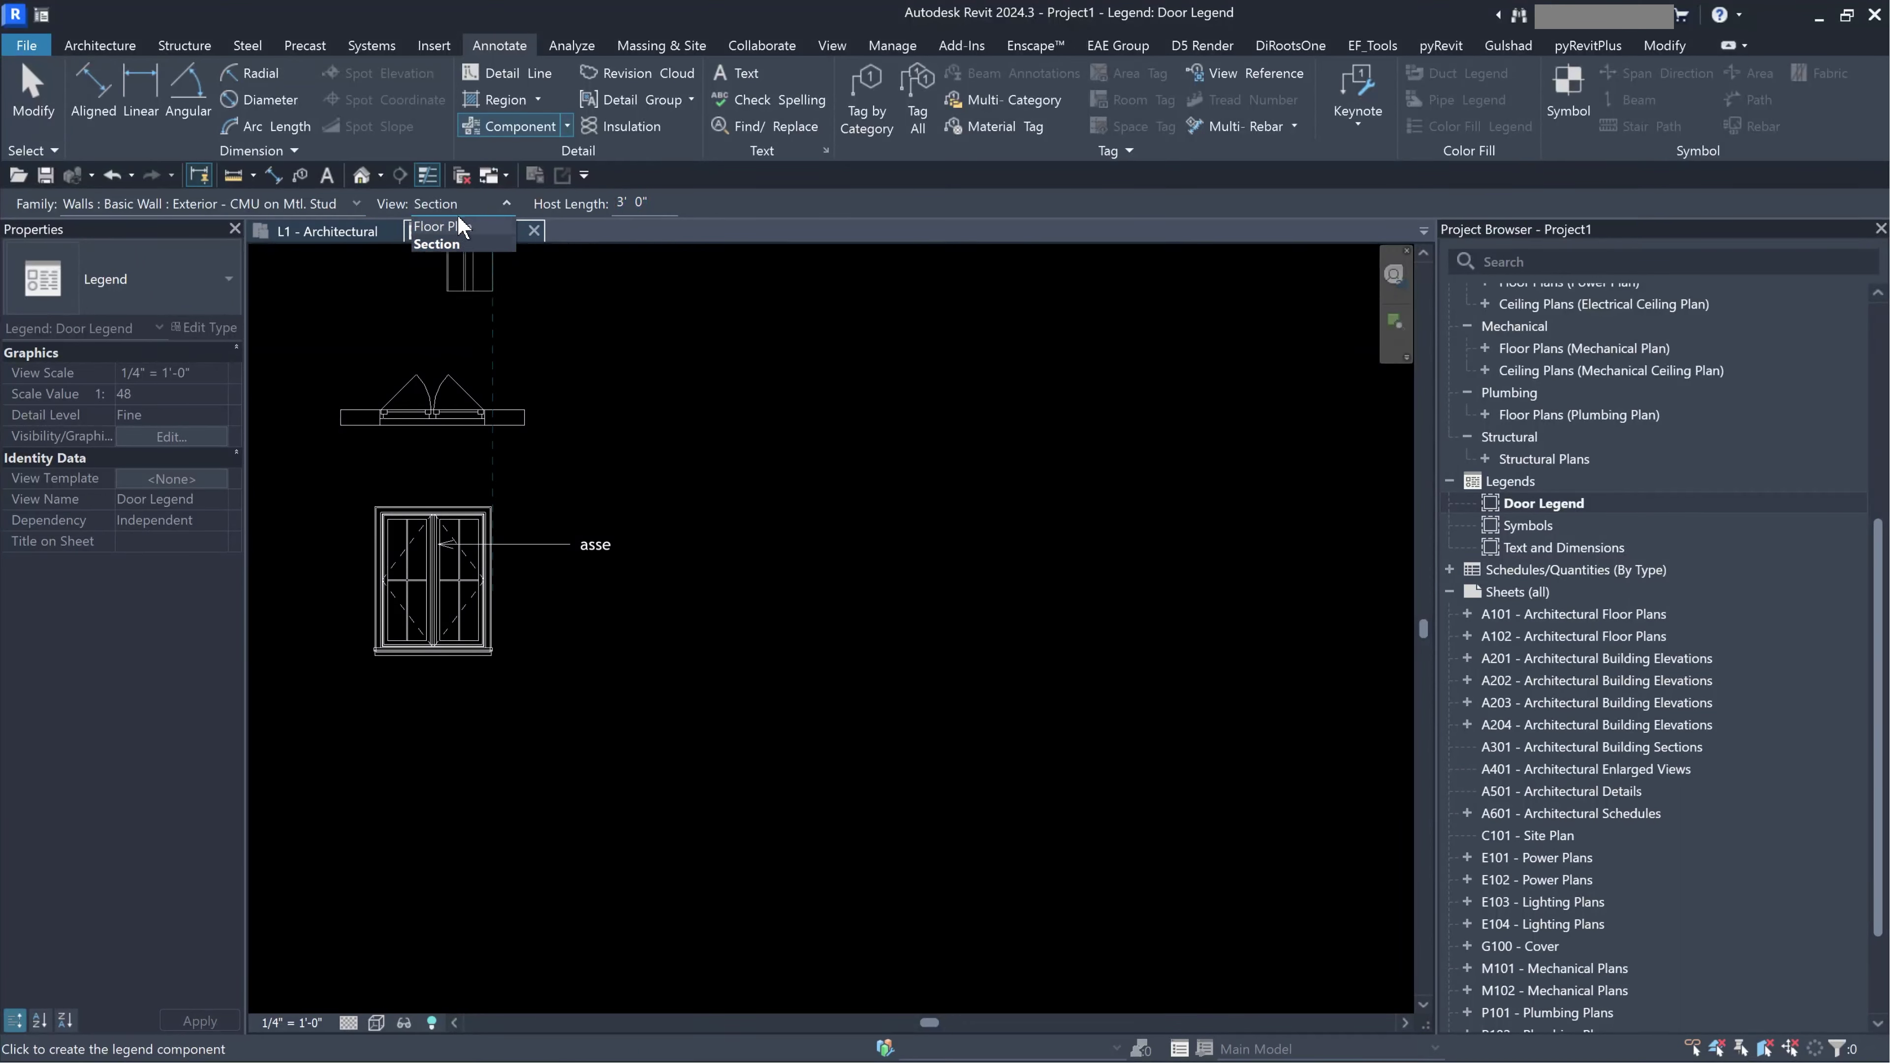
click(447, 231)
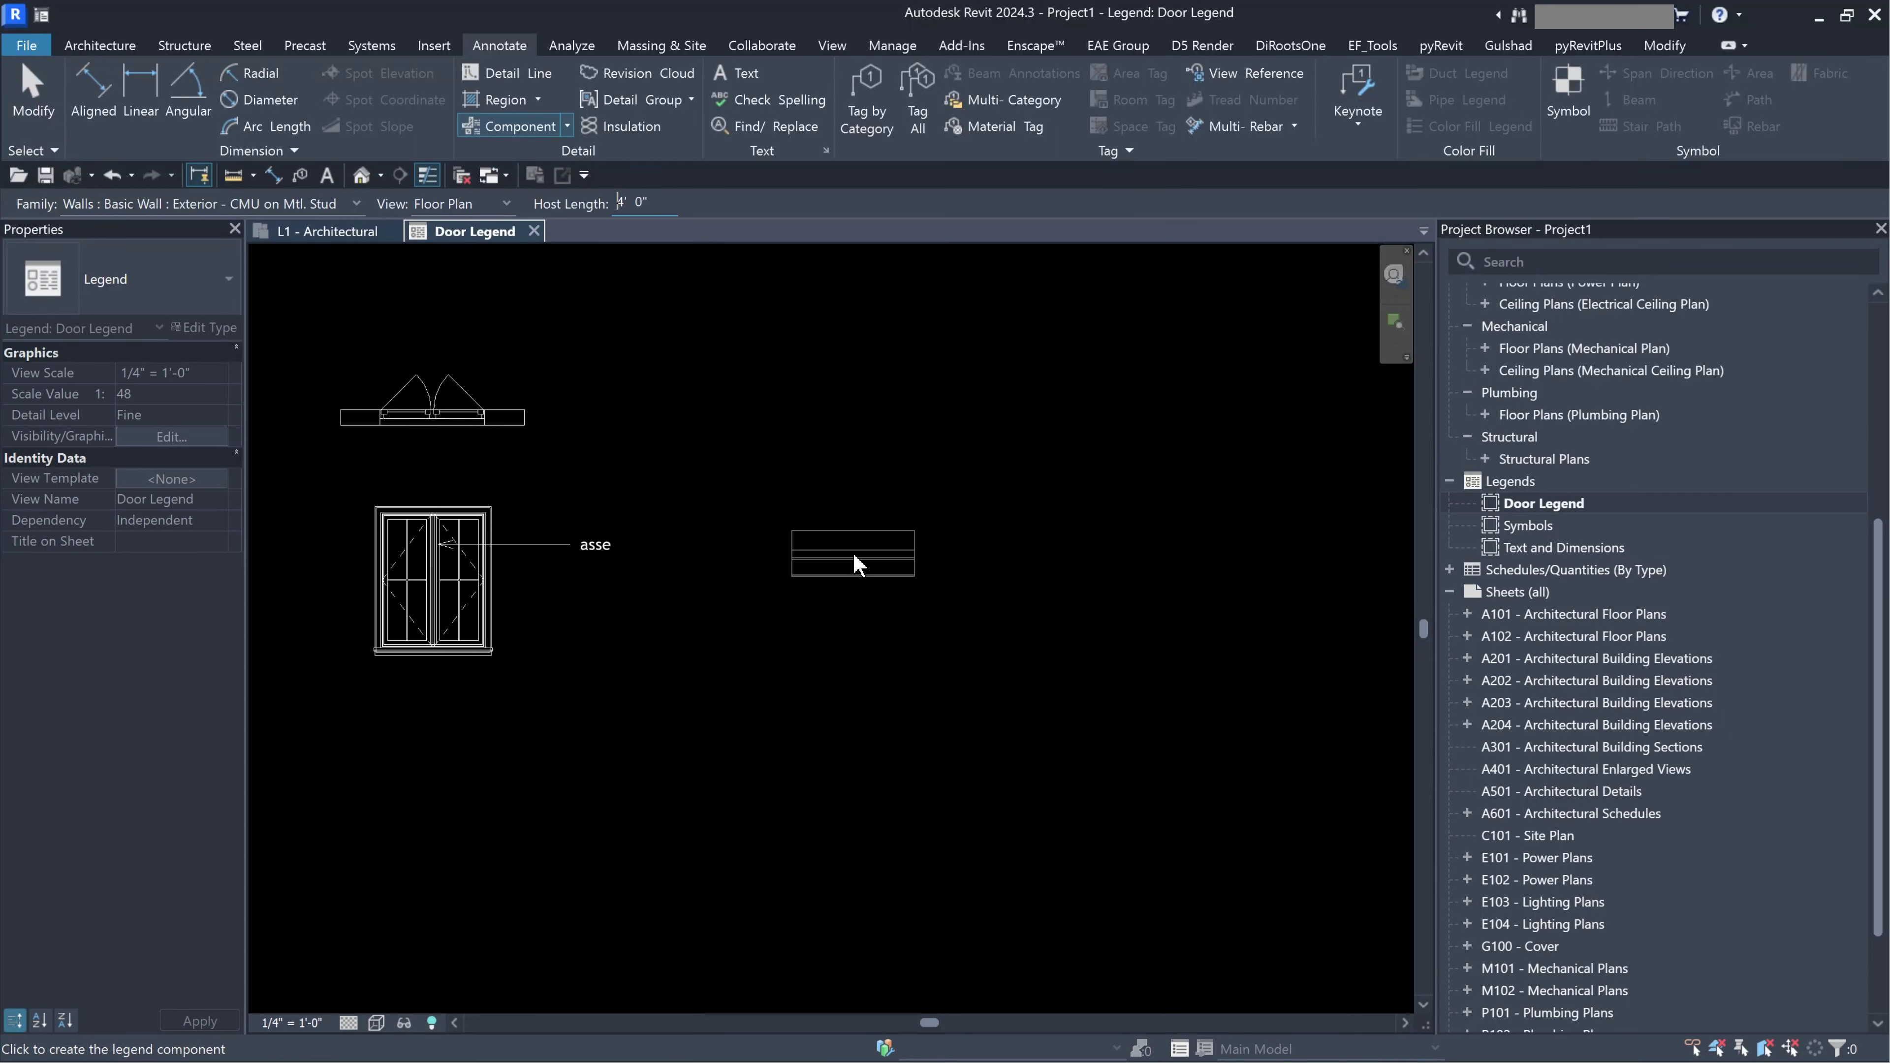
click(881, 599)
key(Escape)
key(Escape)
Attach a material tag with a leader to the wall's hatched concrete masonry layer, placing it above and right of the wall.
scroll(930, 540, up, 2)
scroll(931, 538, up, 1)
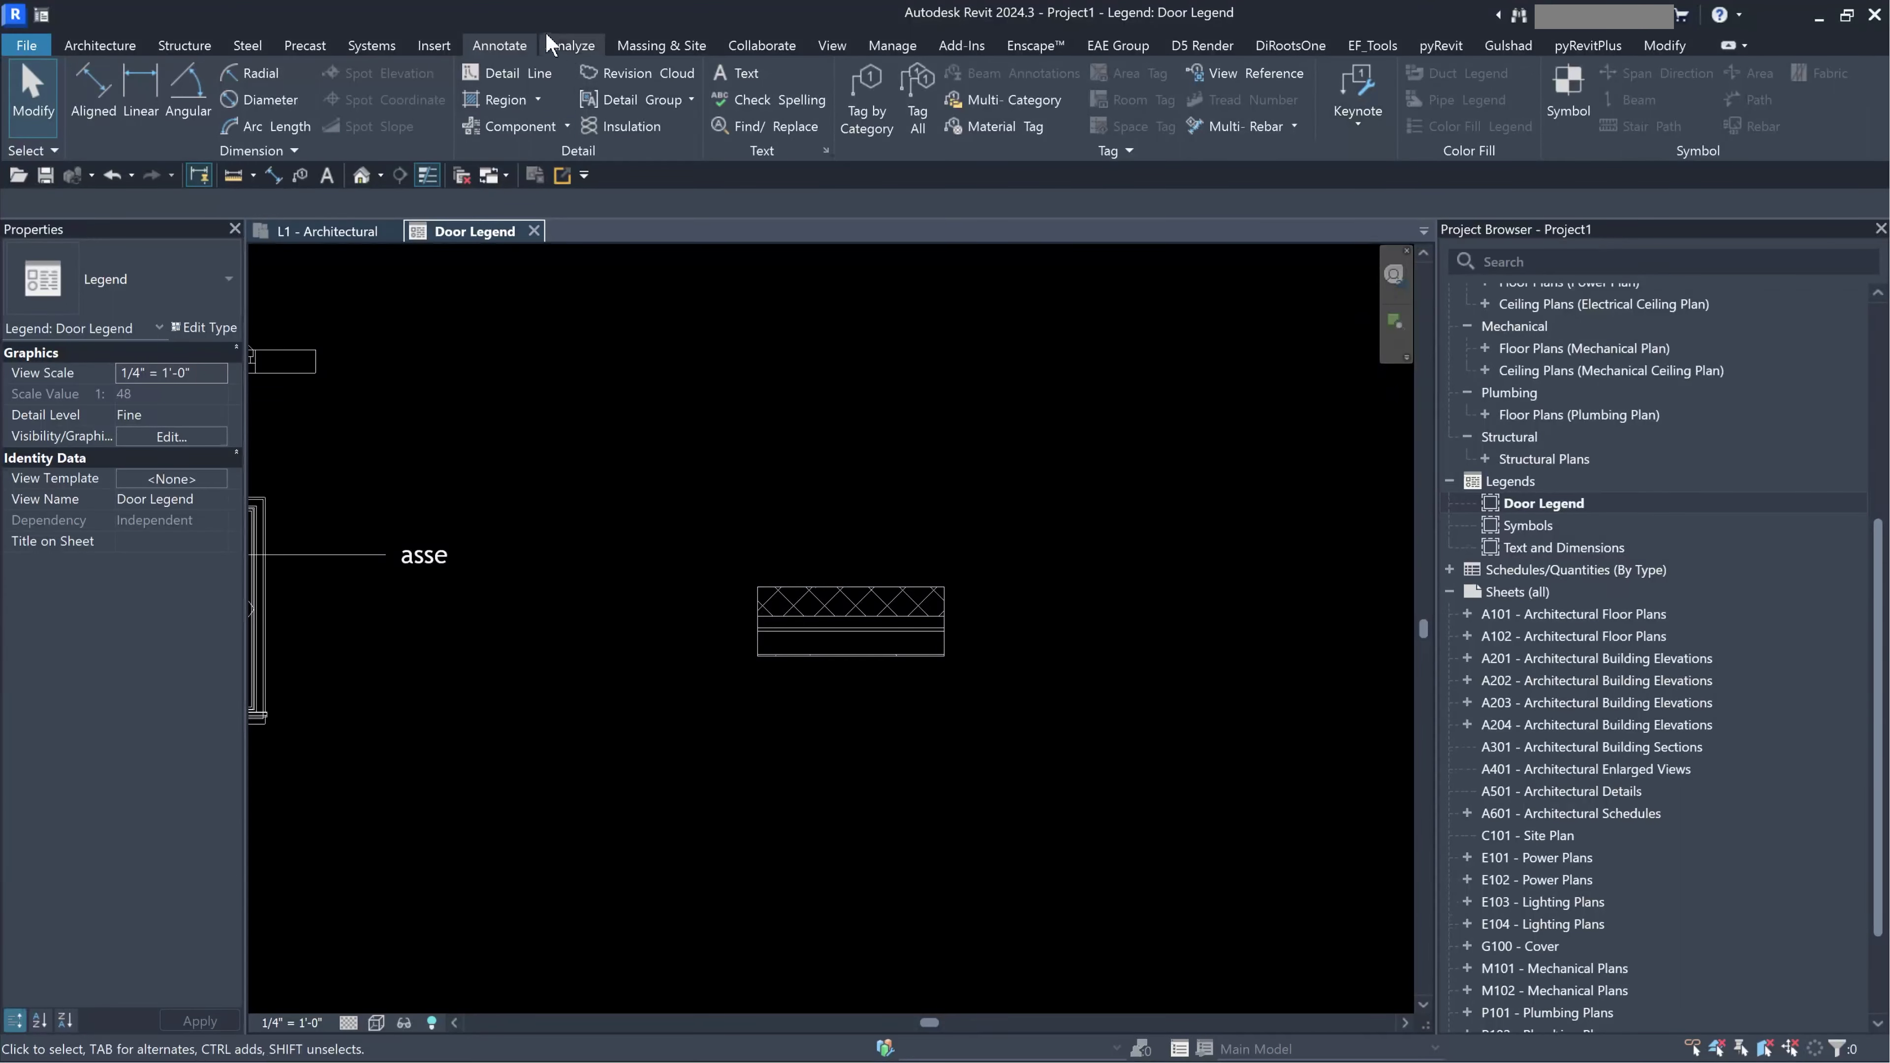
middle_drag(1092, 328, 931, 296)
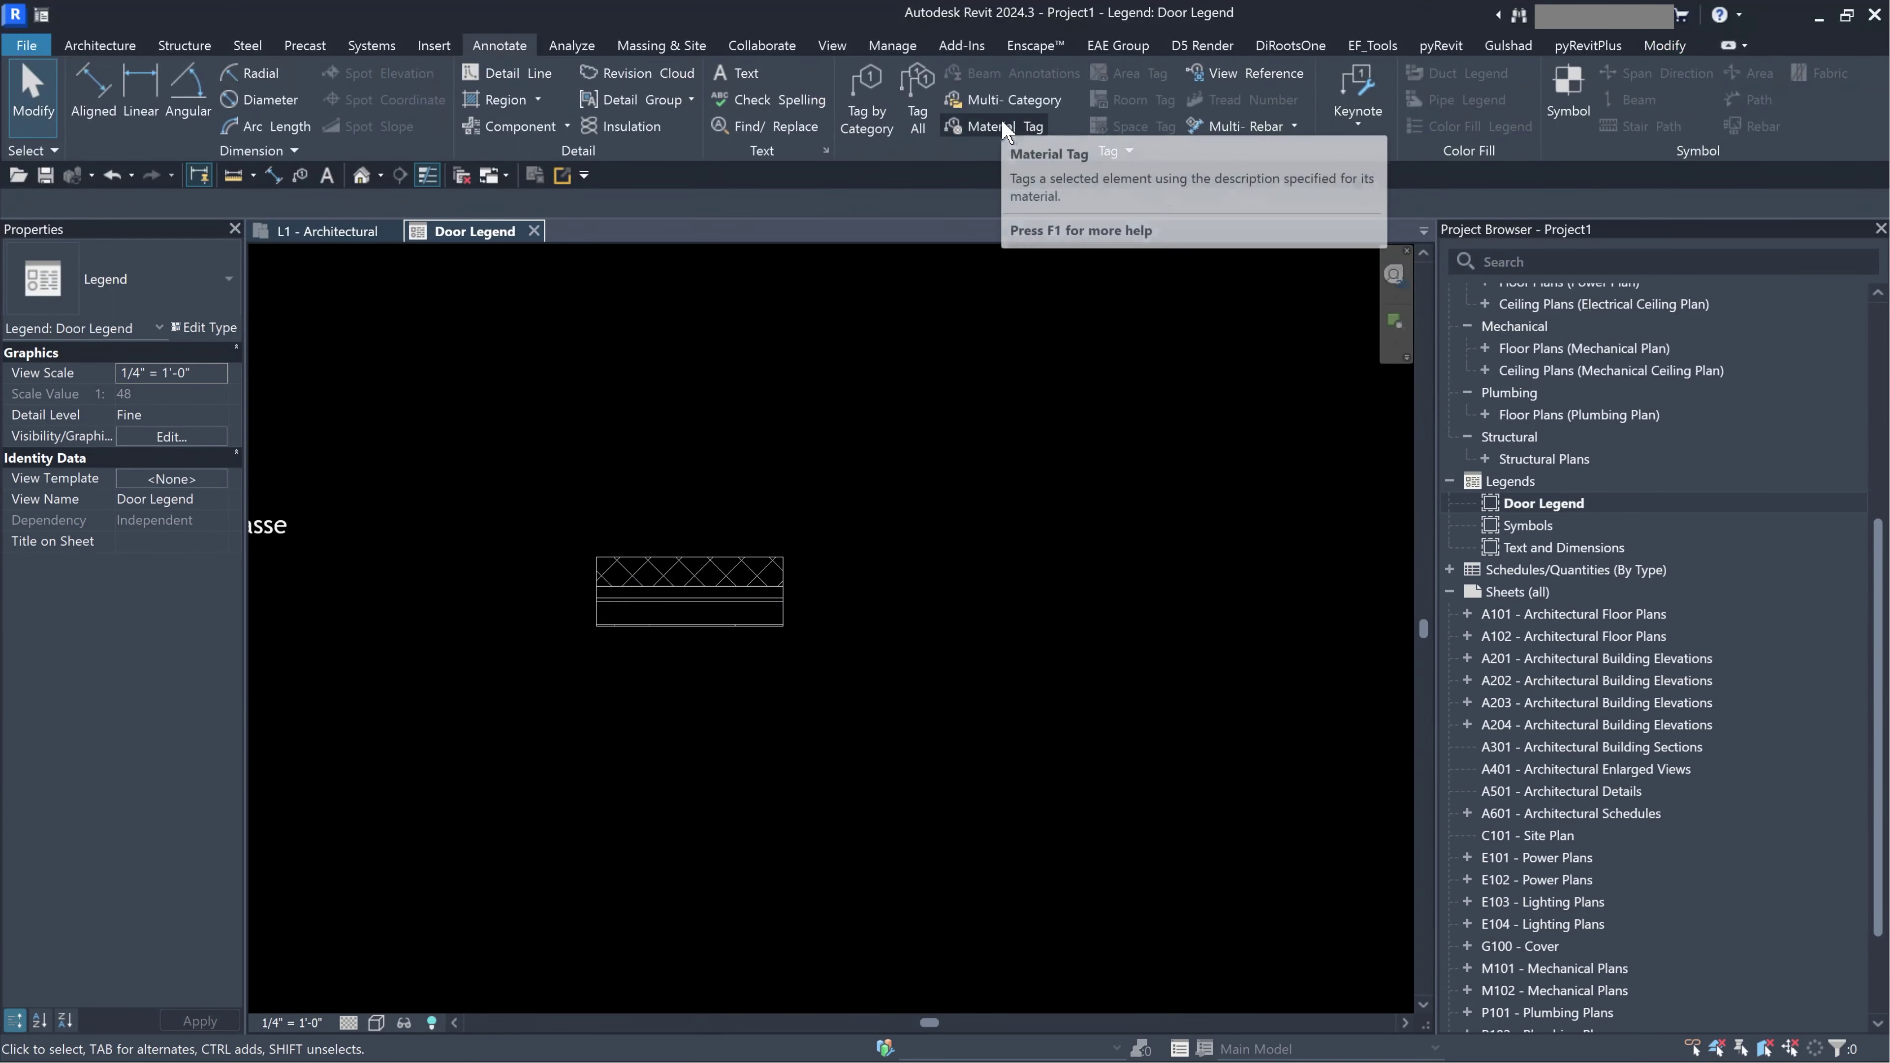
click(1000, 126)
click(760, 575)
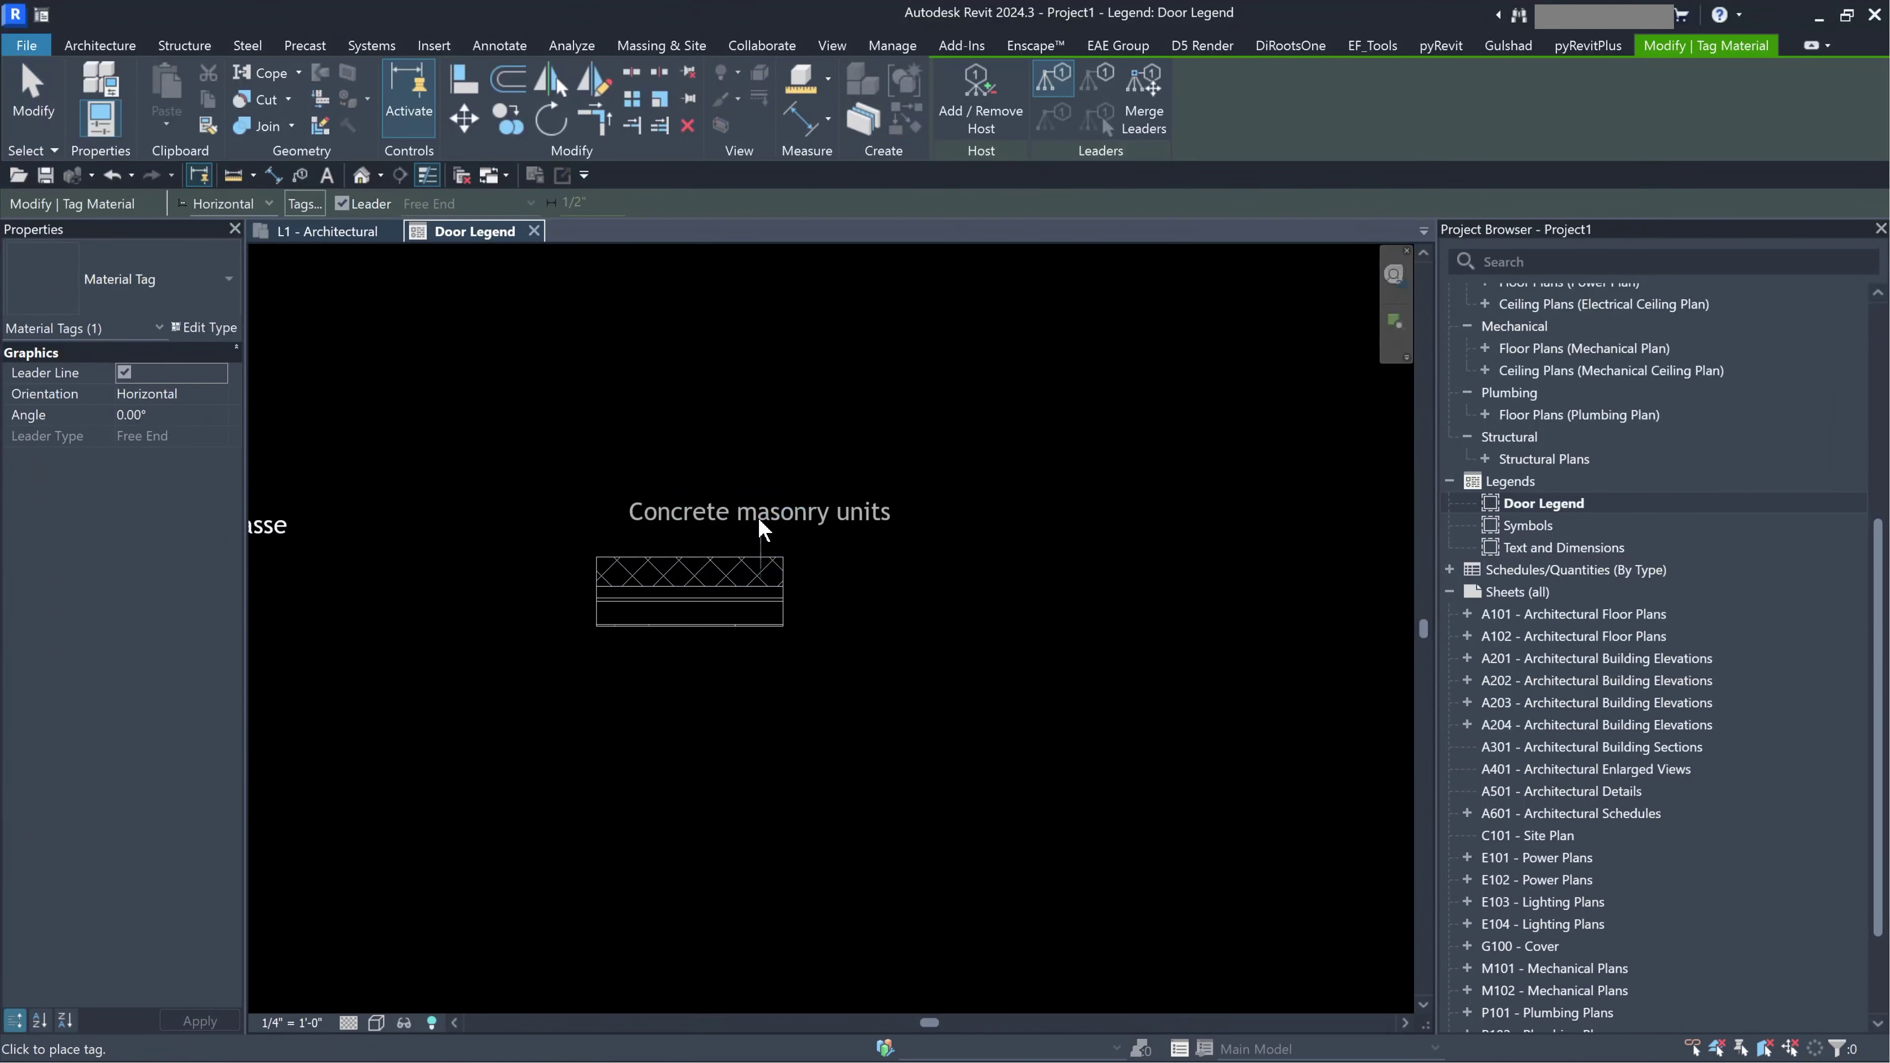
click(950, 511)
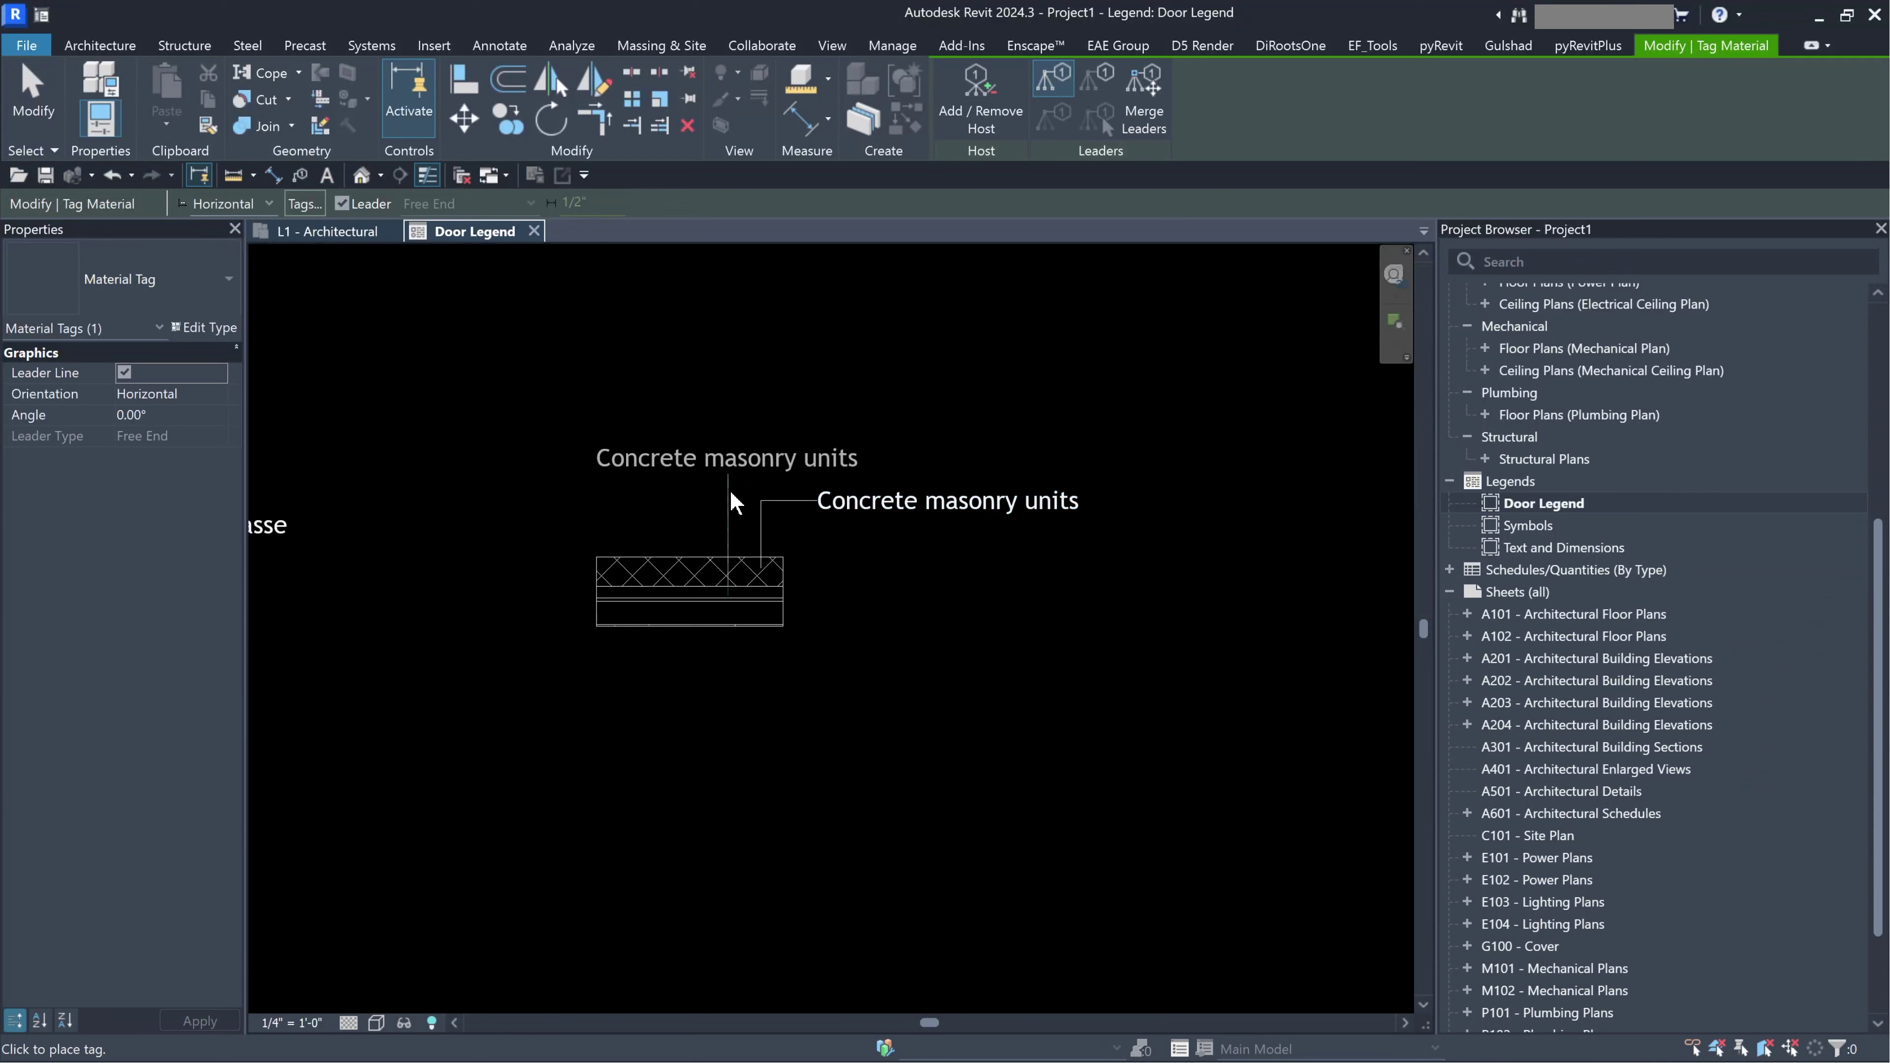
key(Escape)
key(Escape)
Attach a material tag with a leader to the wall's Air layer, placing it above the Concrete masonry units tag.
click(990, 128)
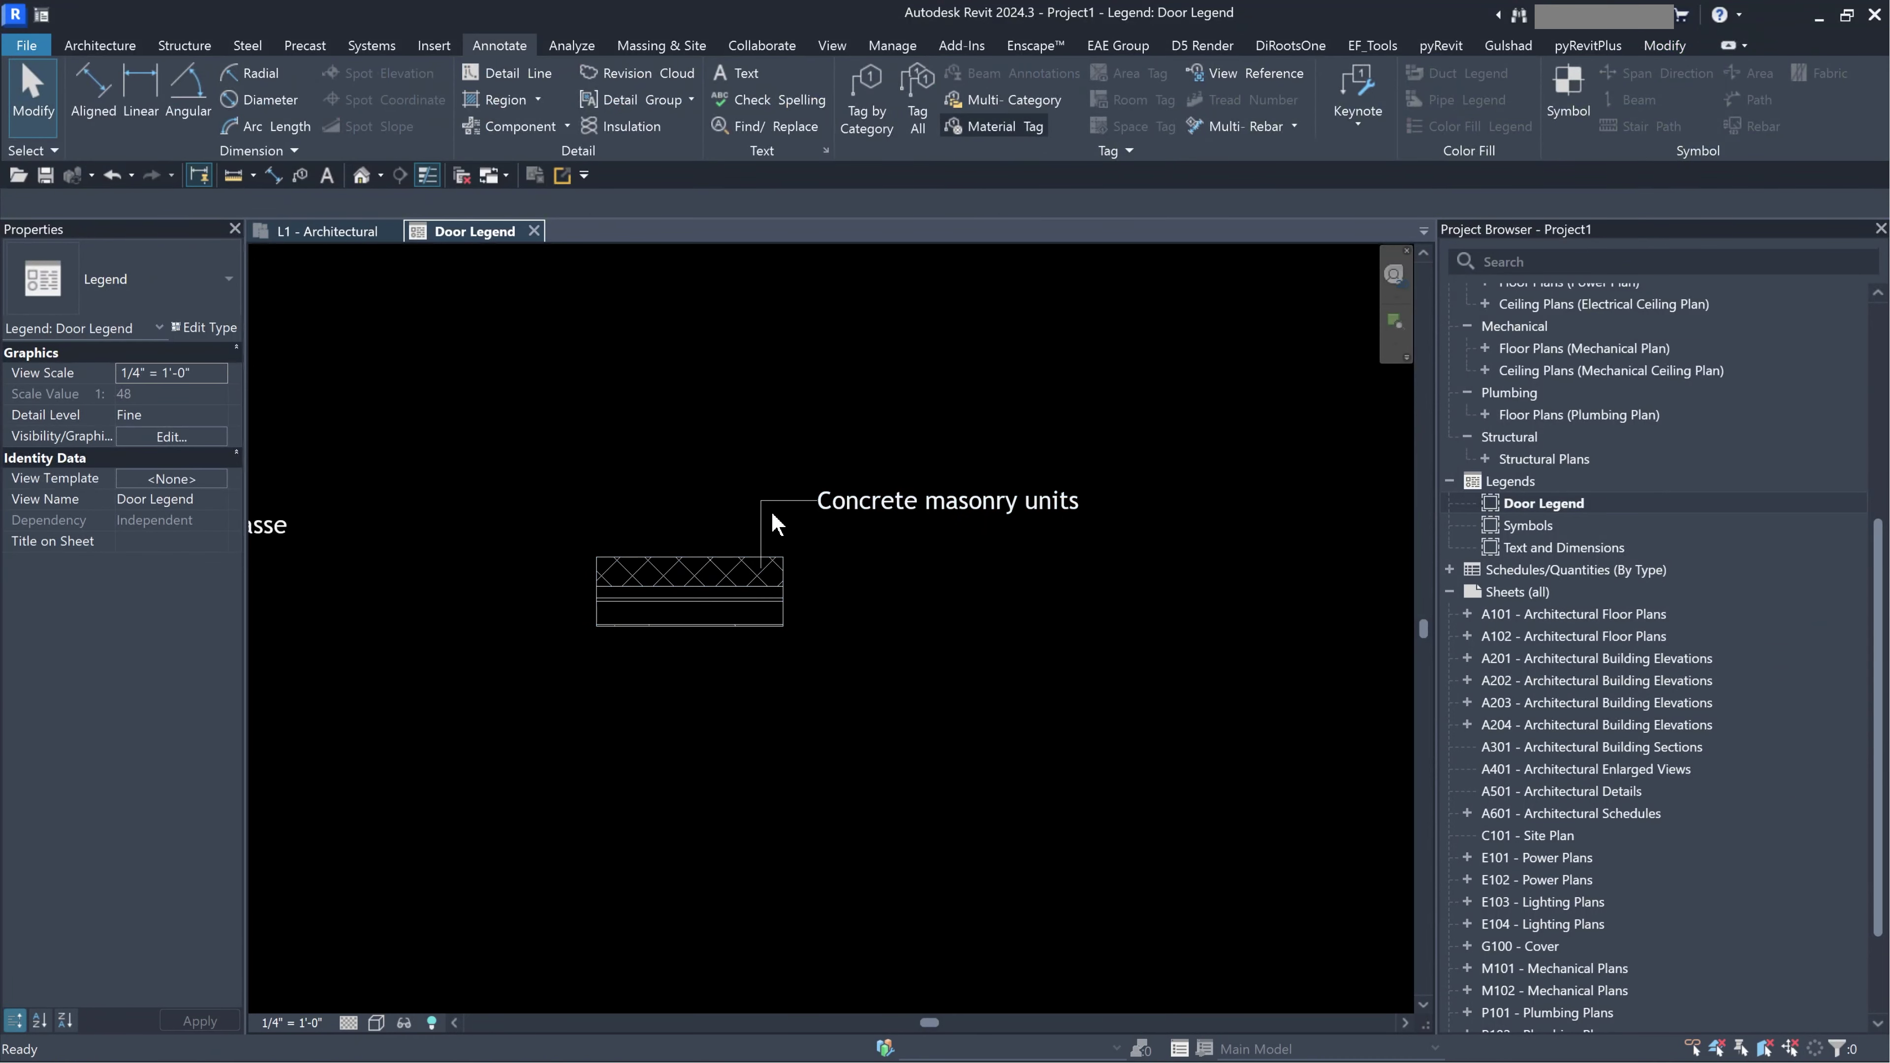
click(720, 592)
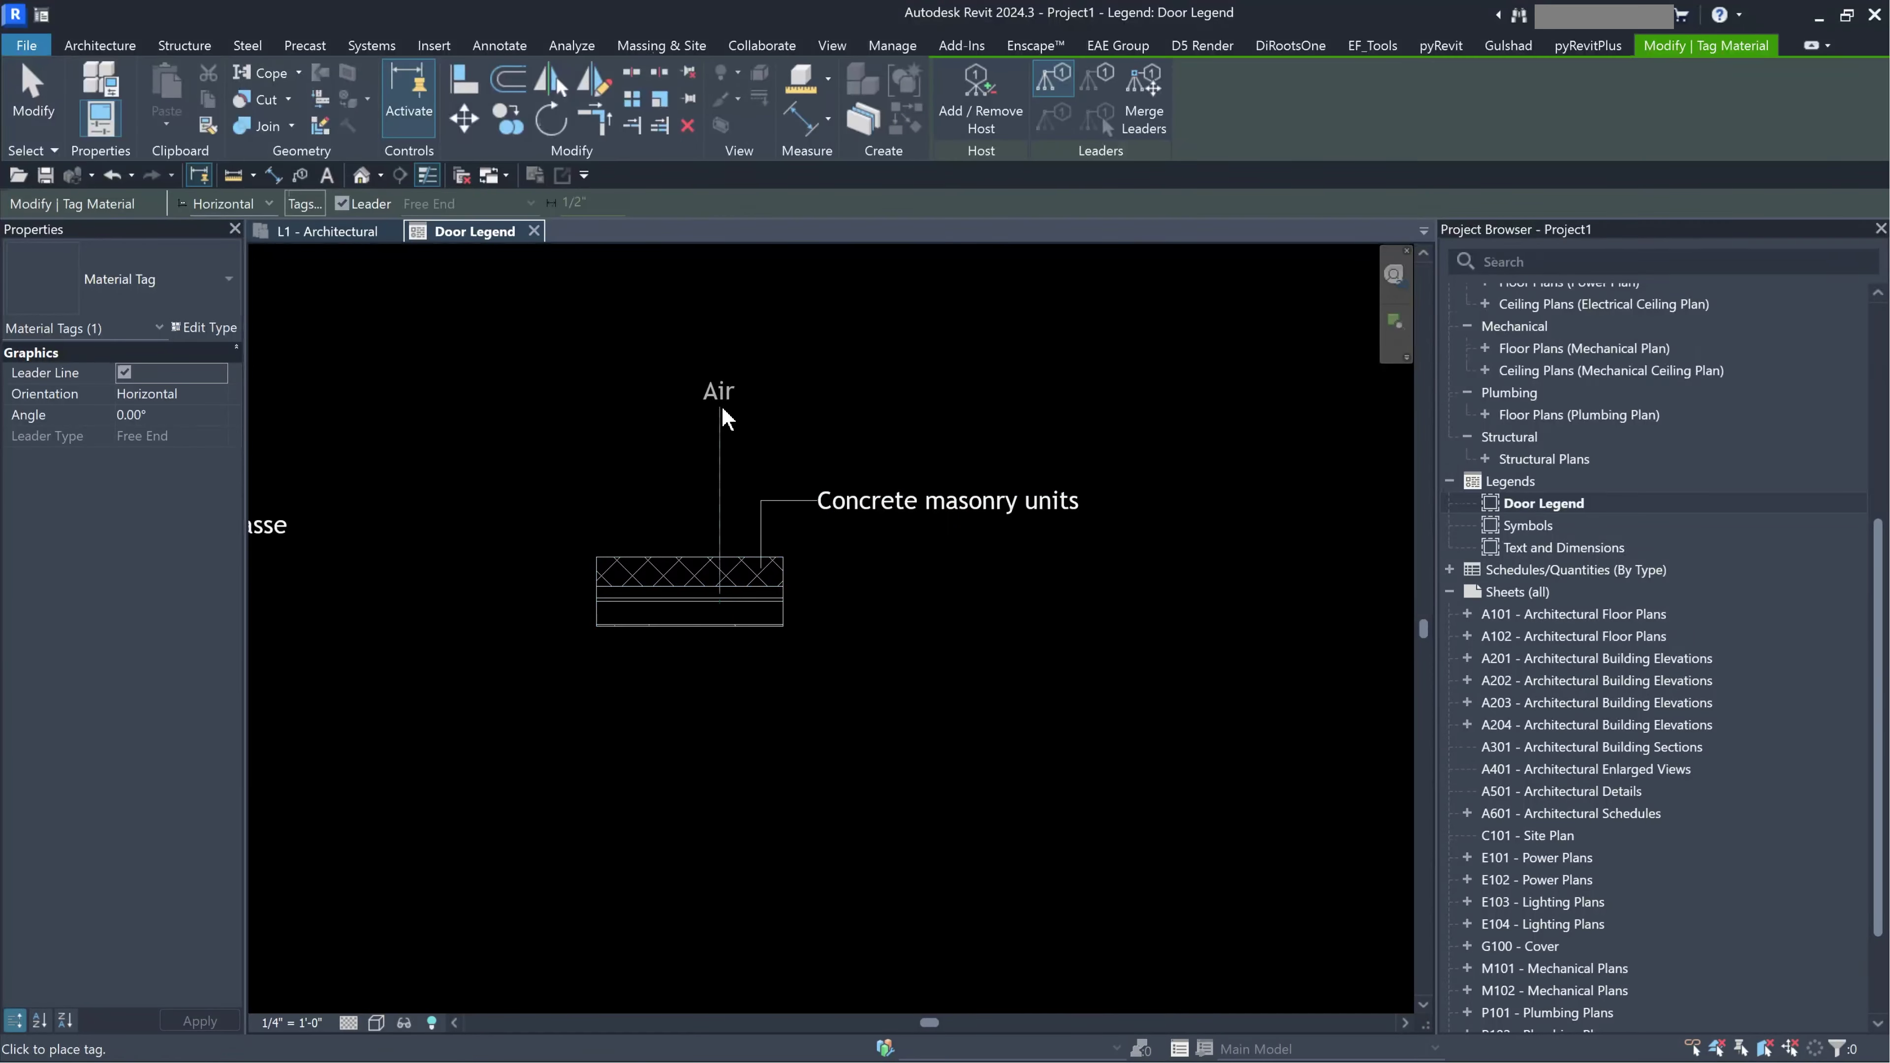
click(837, 408)
key(Escape)
key(Escape)
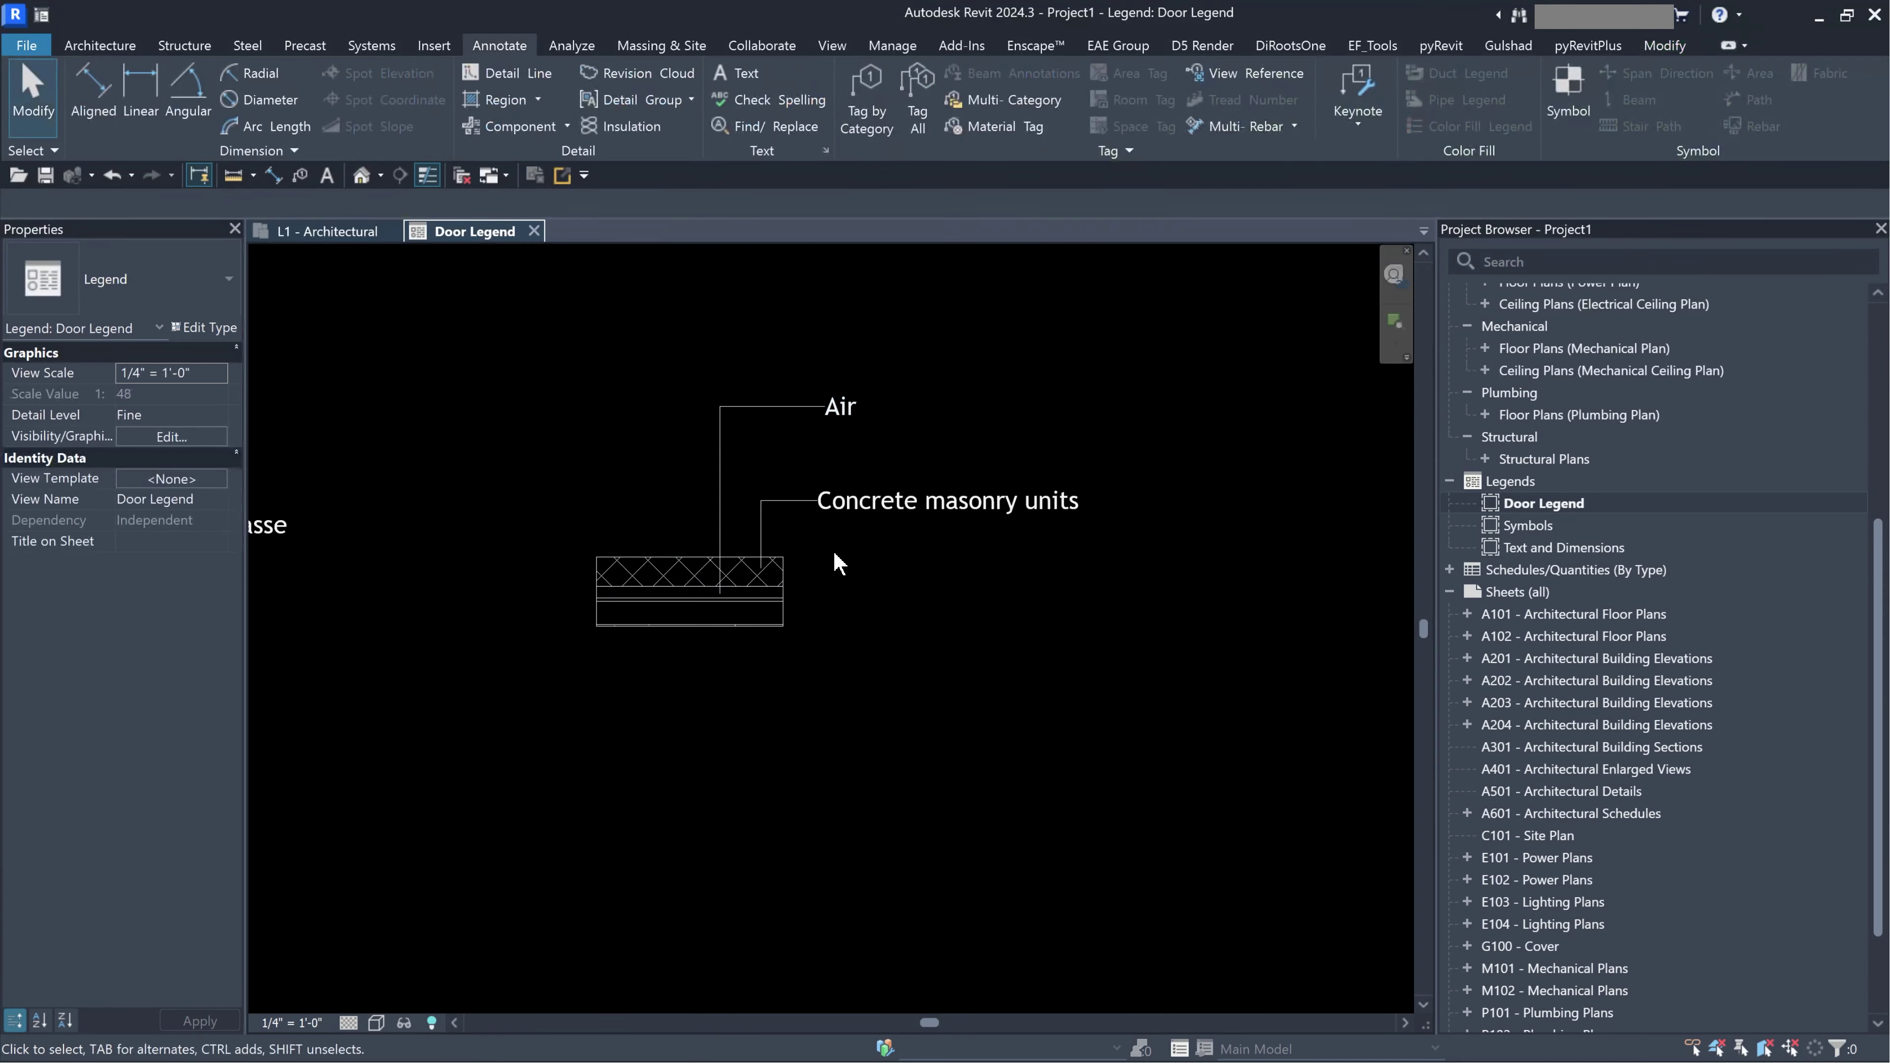
Draw a thin detail-line rectangle about 26' 10" high enclosing all the door, window and wall legend components and their notes.
scroll(835, 555, down, 2)
middle_drag(749, 628, 1134, 533)
scroll(1134, 533, down, 1)
middle_drag(919, 532, 781, 574)
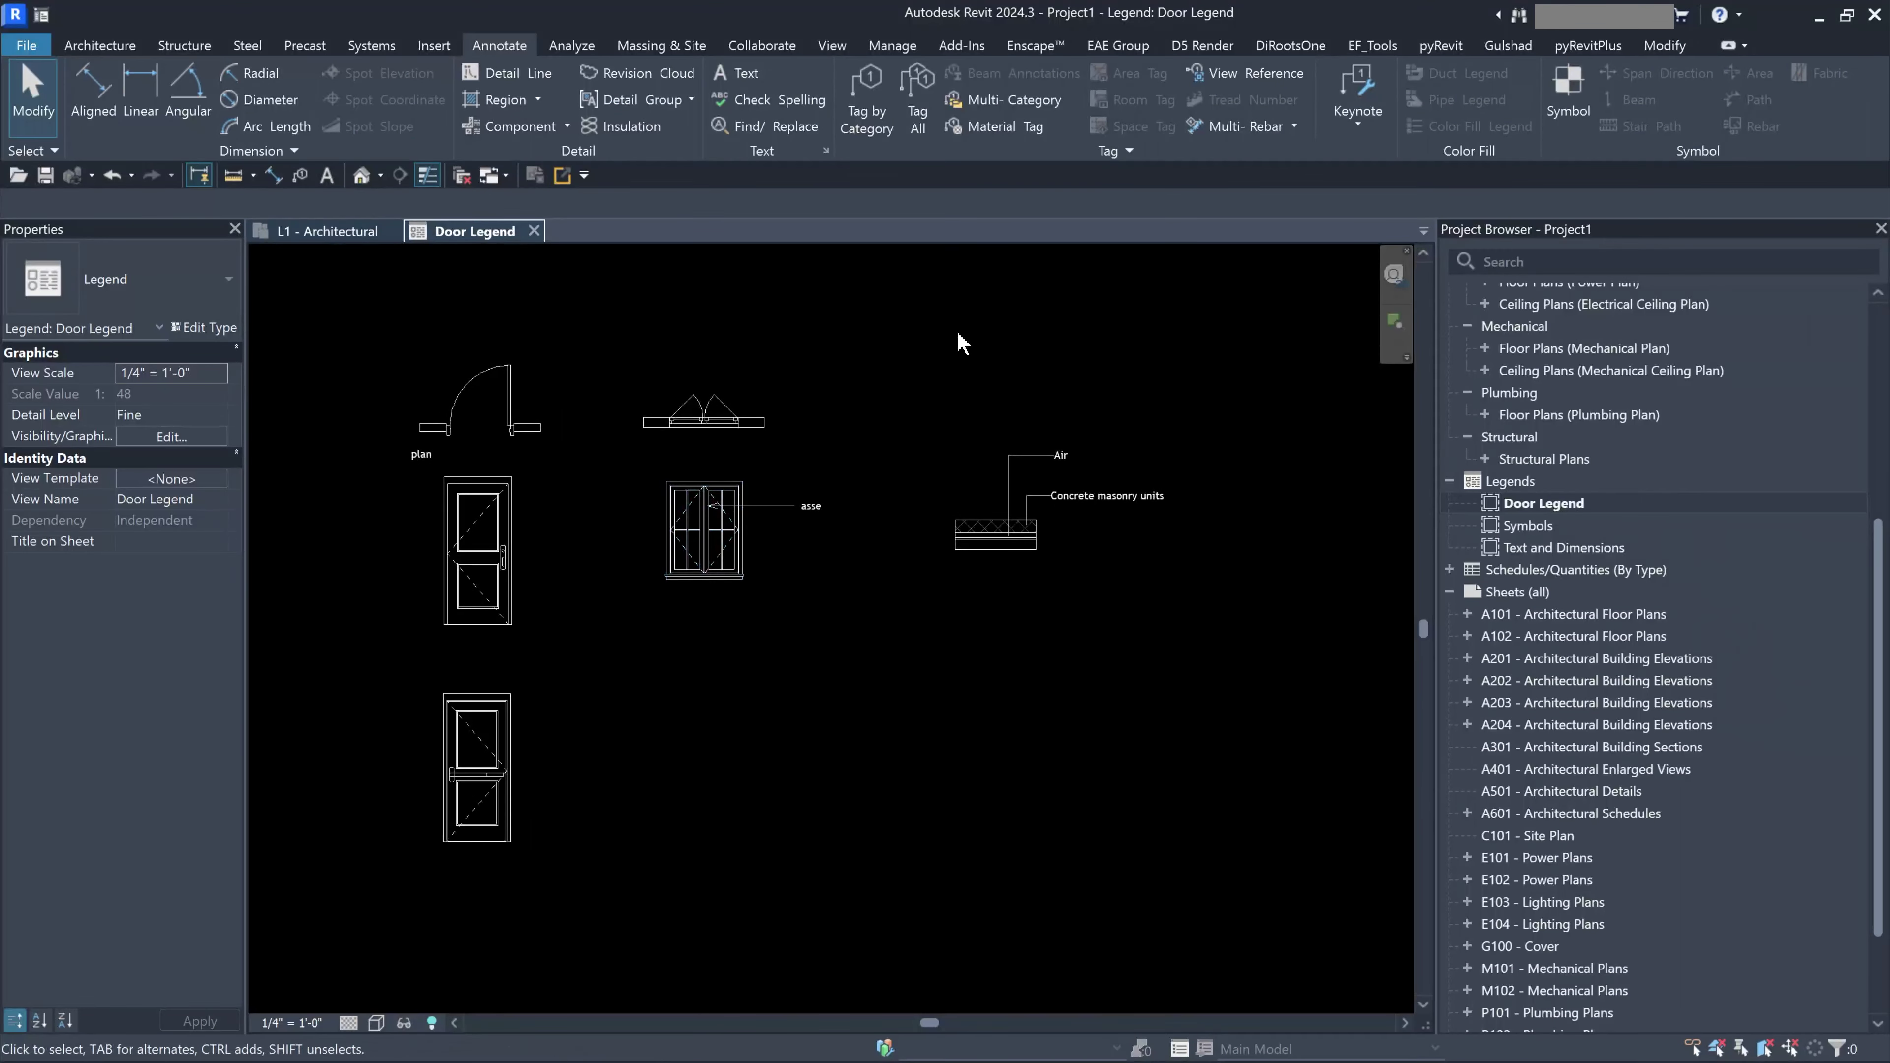
scroll(664, 429, down, 1)
middle_drag(665, 429, 585, 411)
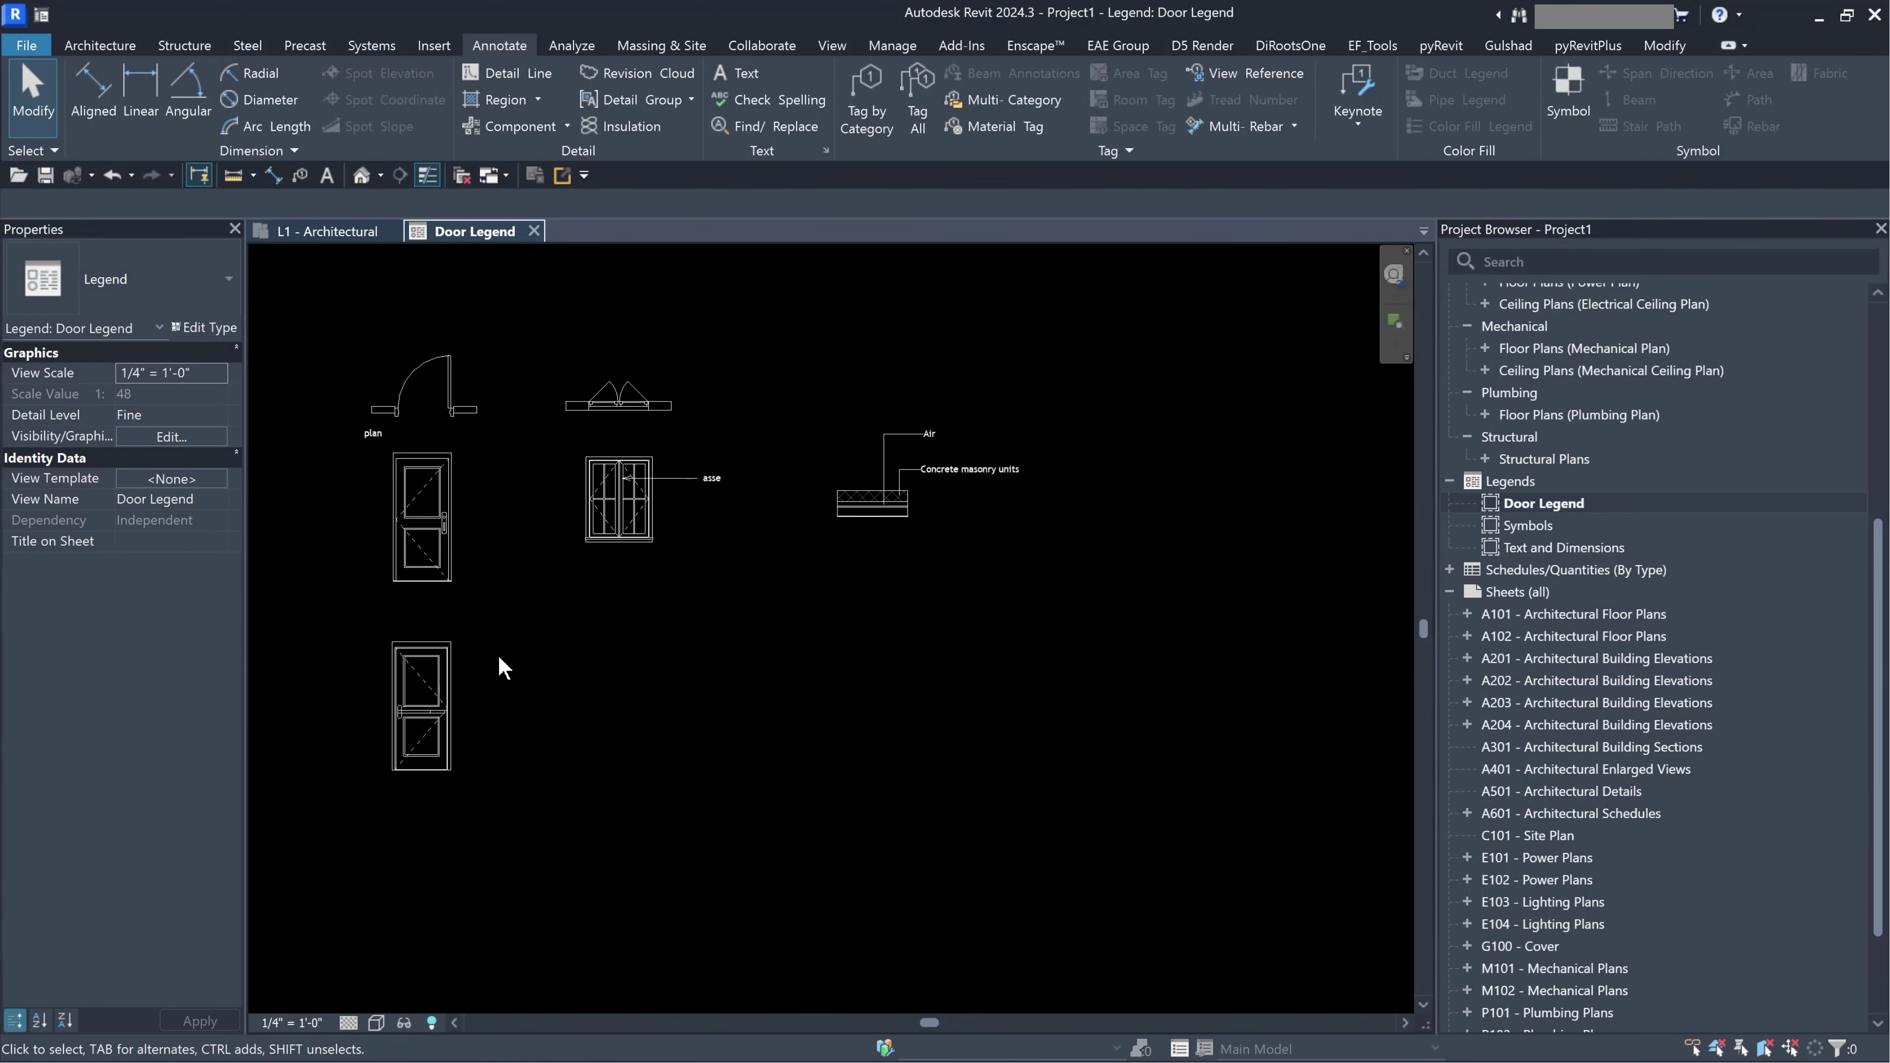
middle_drag(504, 667, 589, 661)
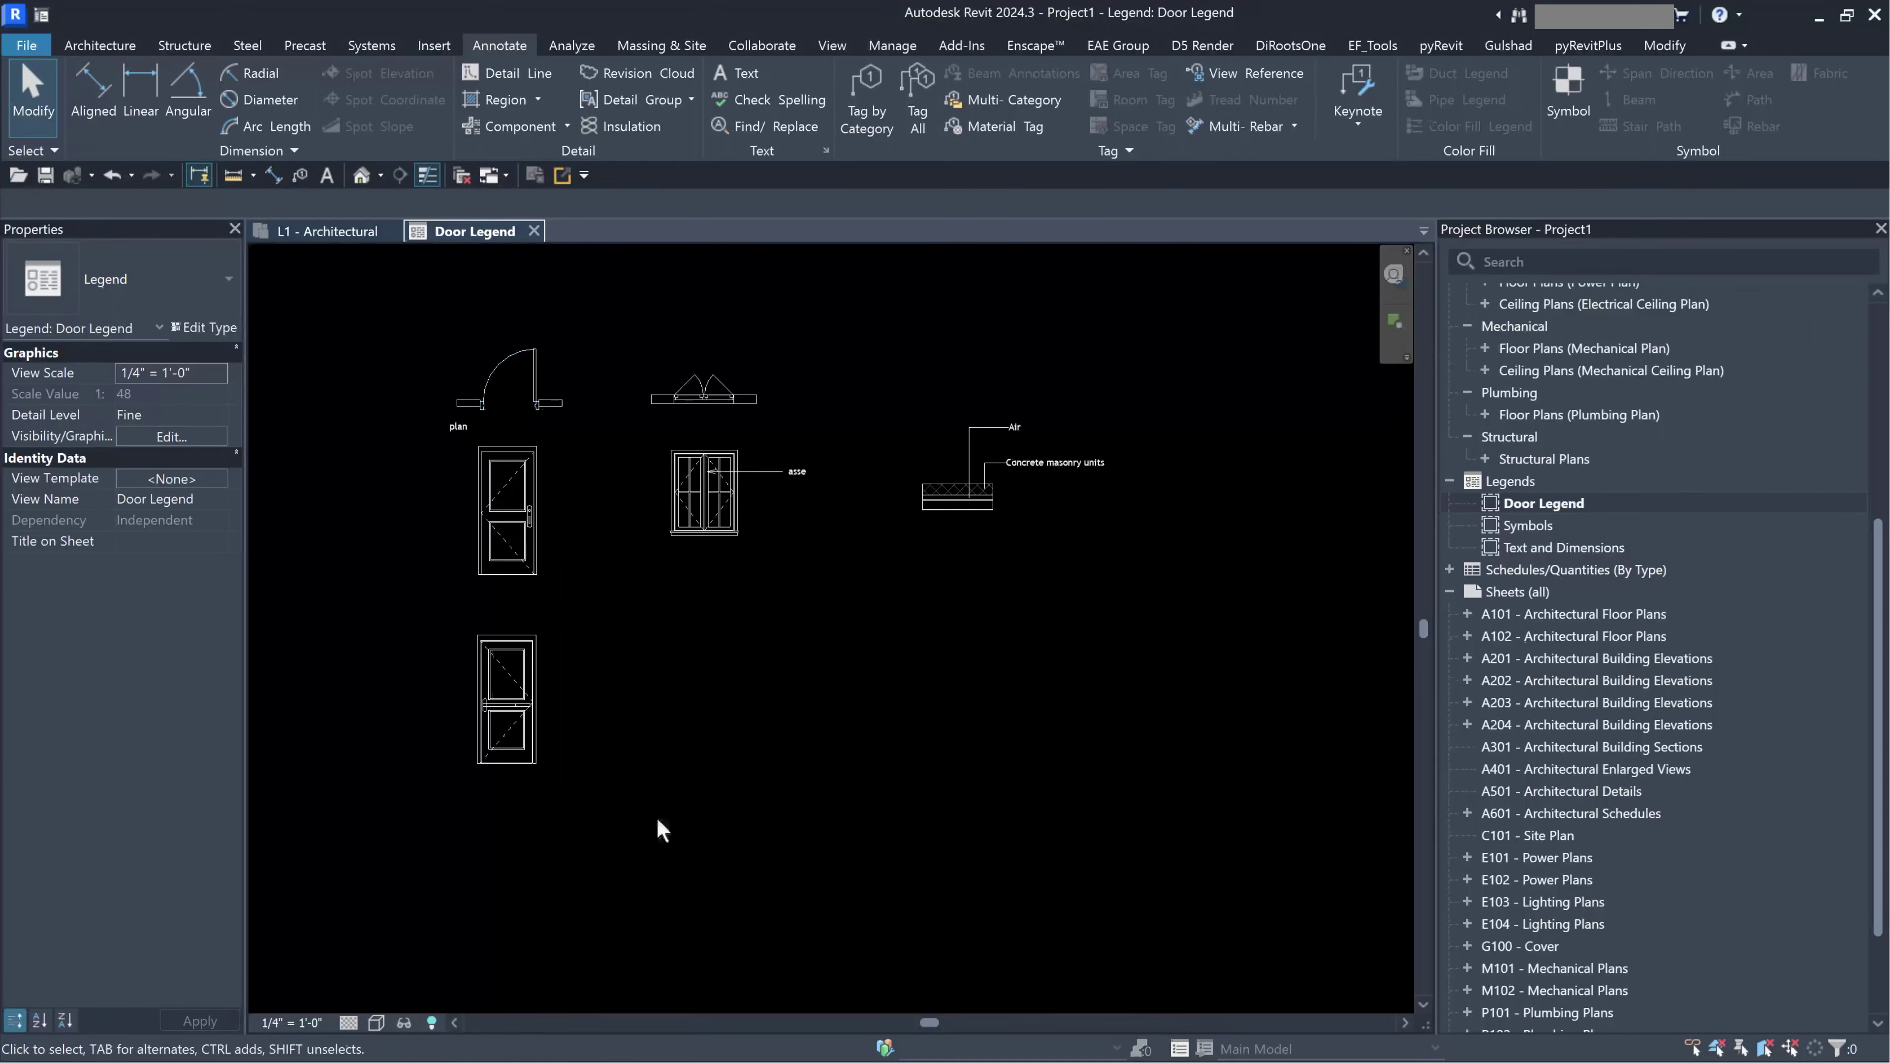
click(491, 72)
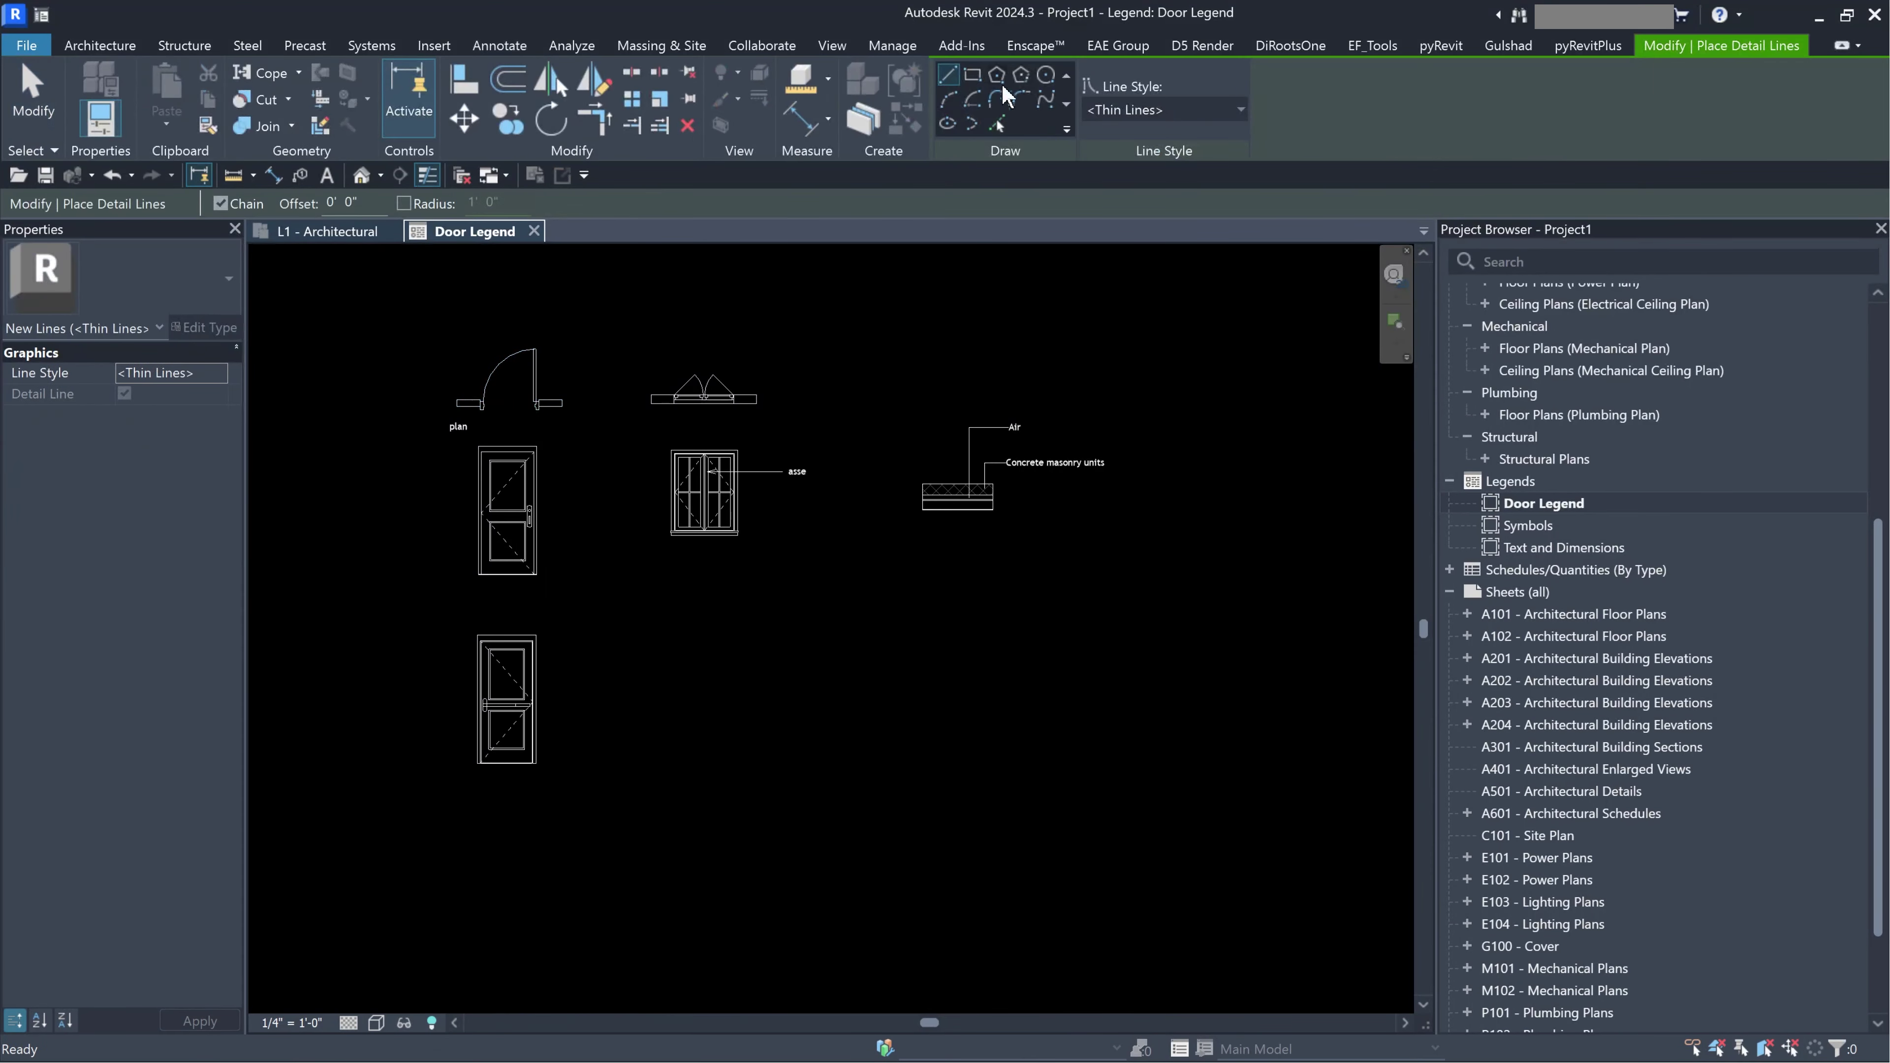
click(971, 75)
click(417, 328)
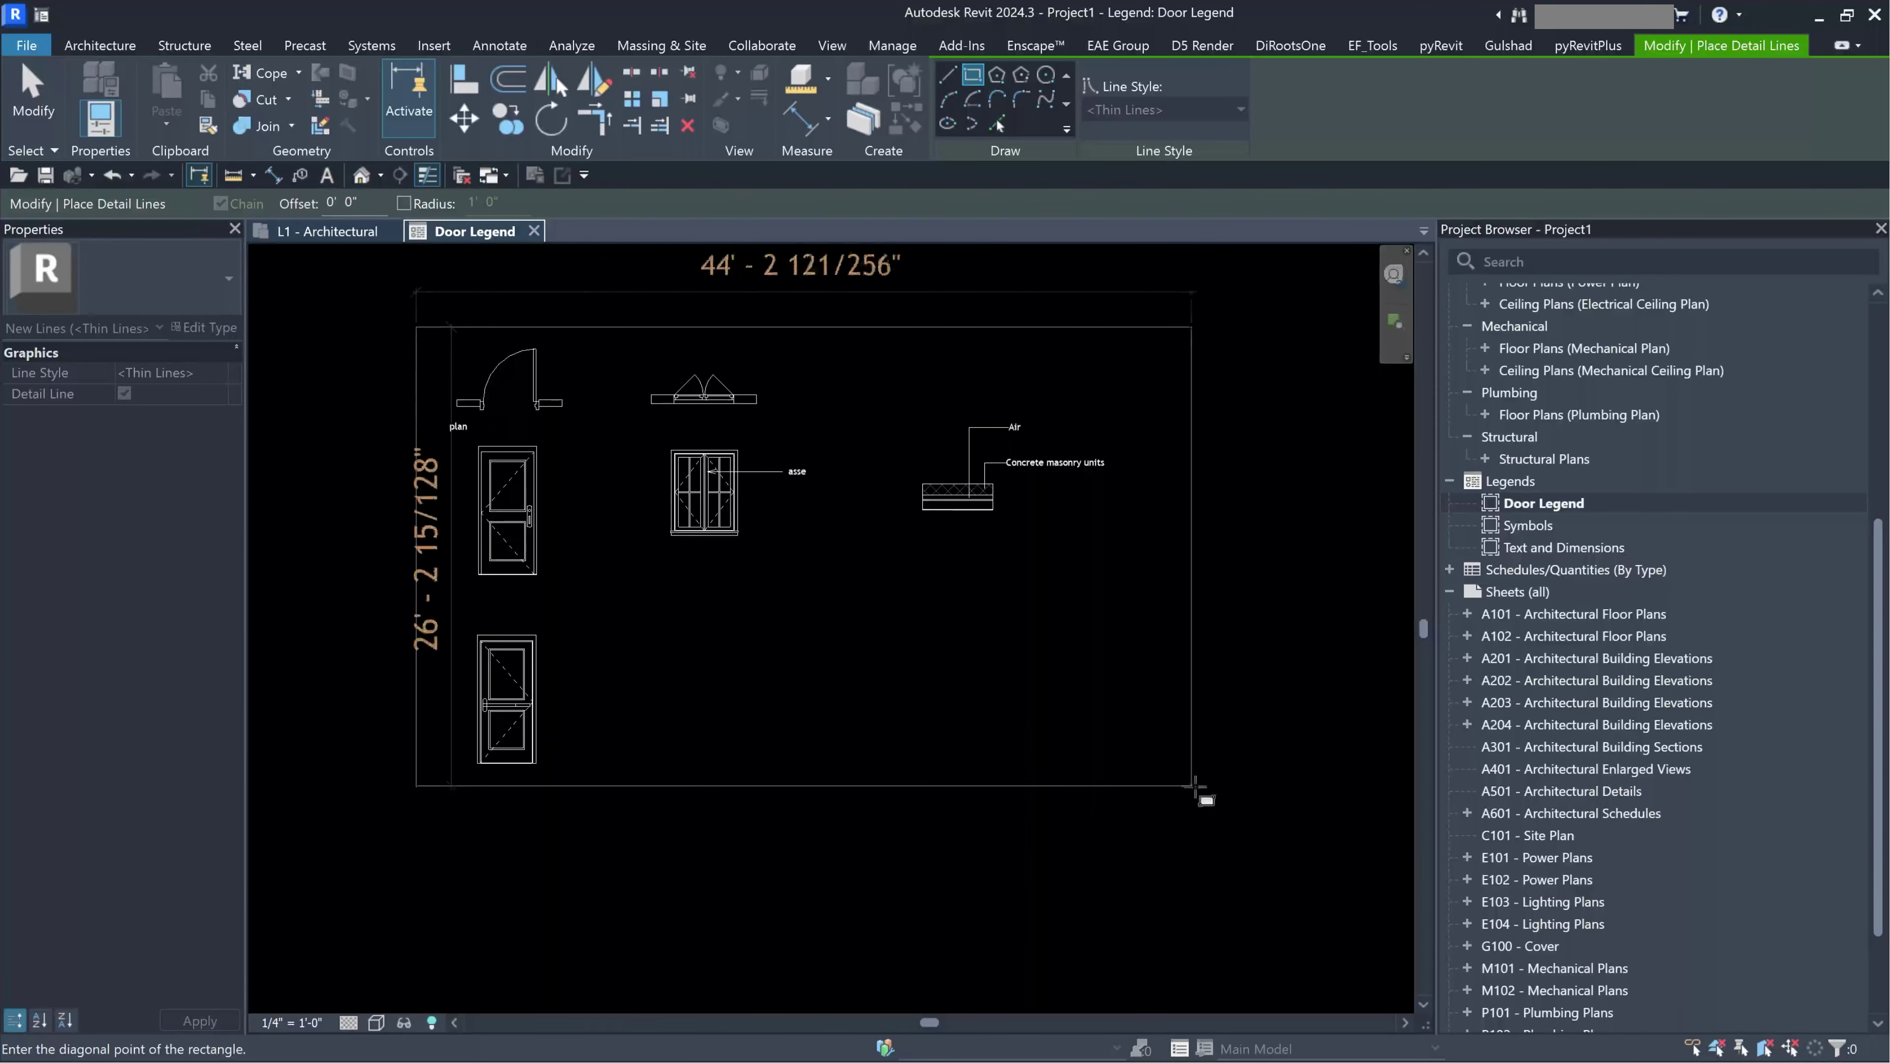
click(1137, 796)
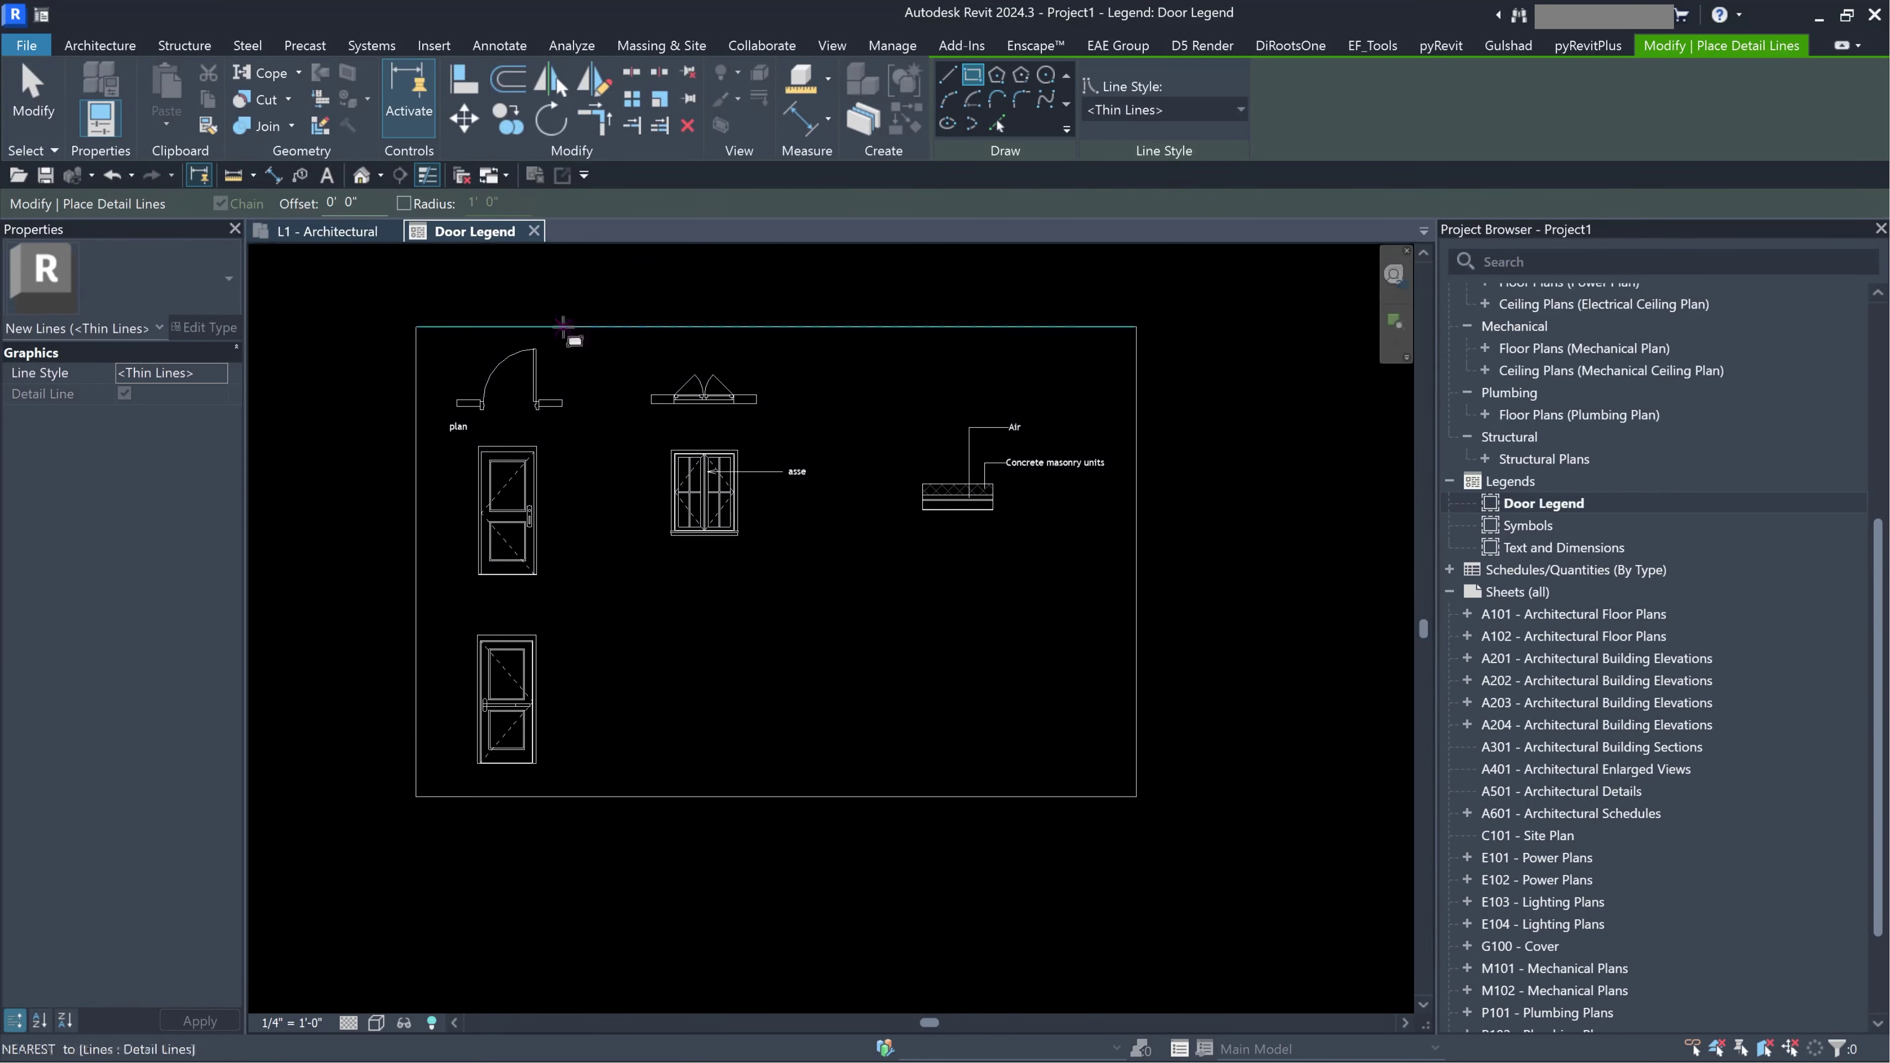
Draw two full-height vertical detail lines inside the rectangle, separating the door, window and wall components into three columns.
click(948, 74)
click(616, 328)
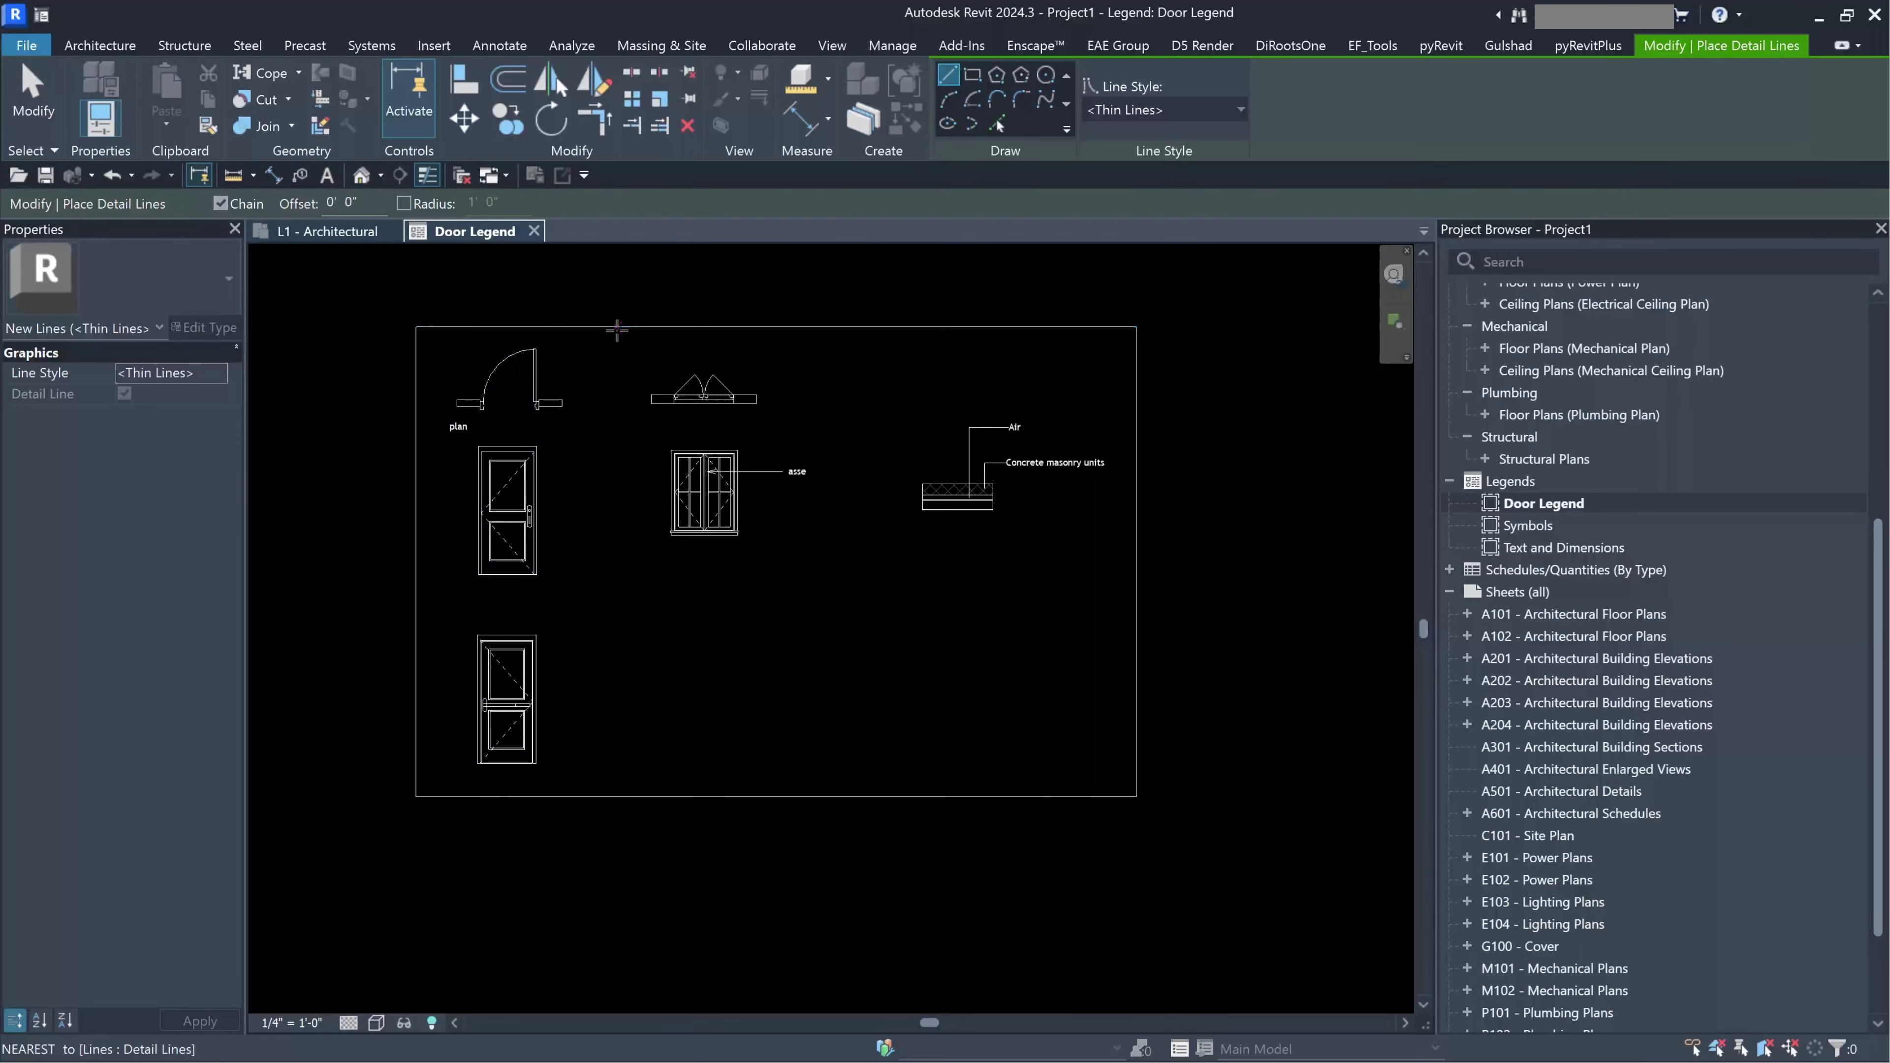
click(616, 796)
key(Escape)
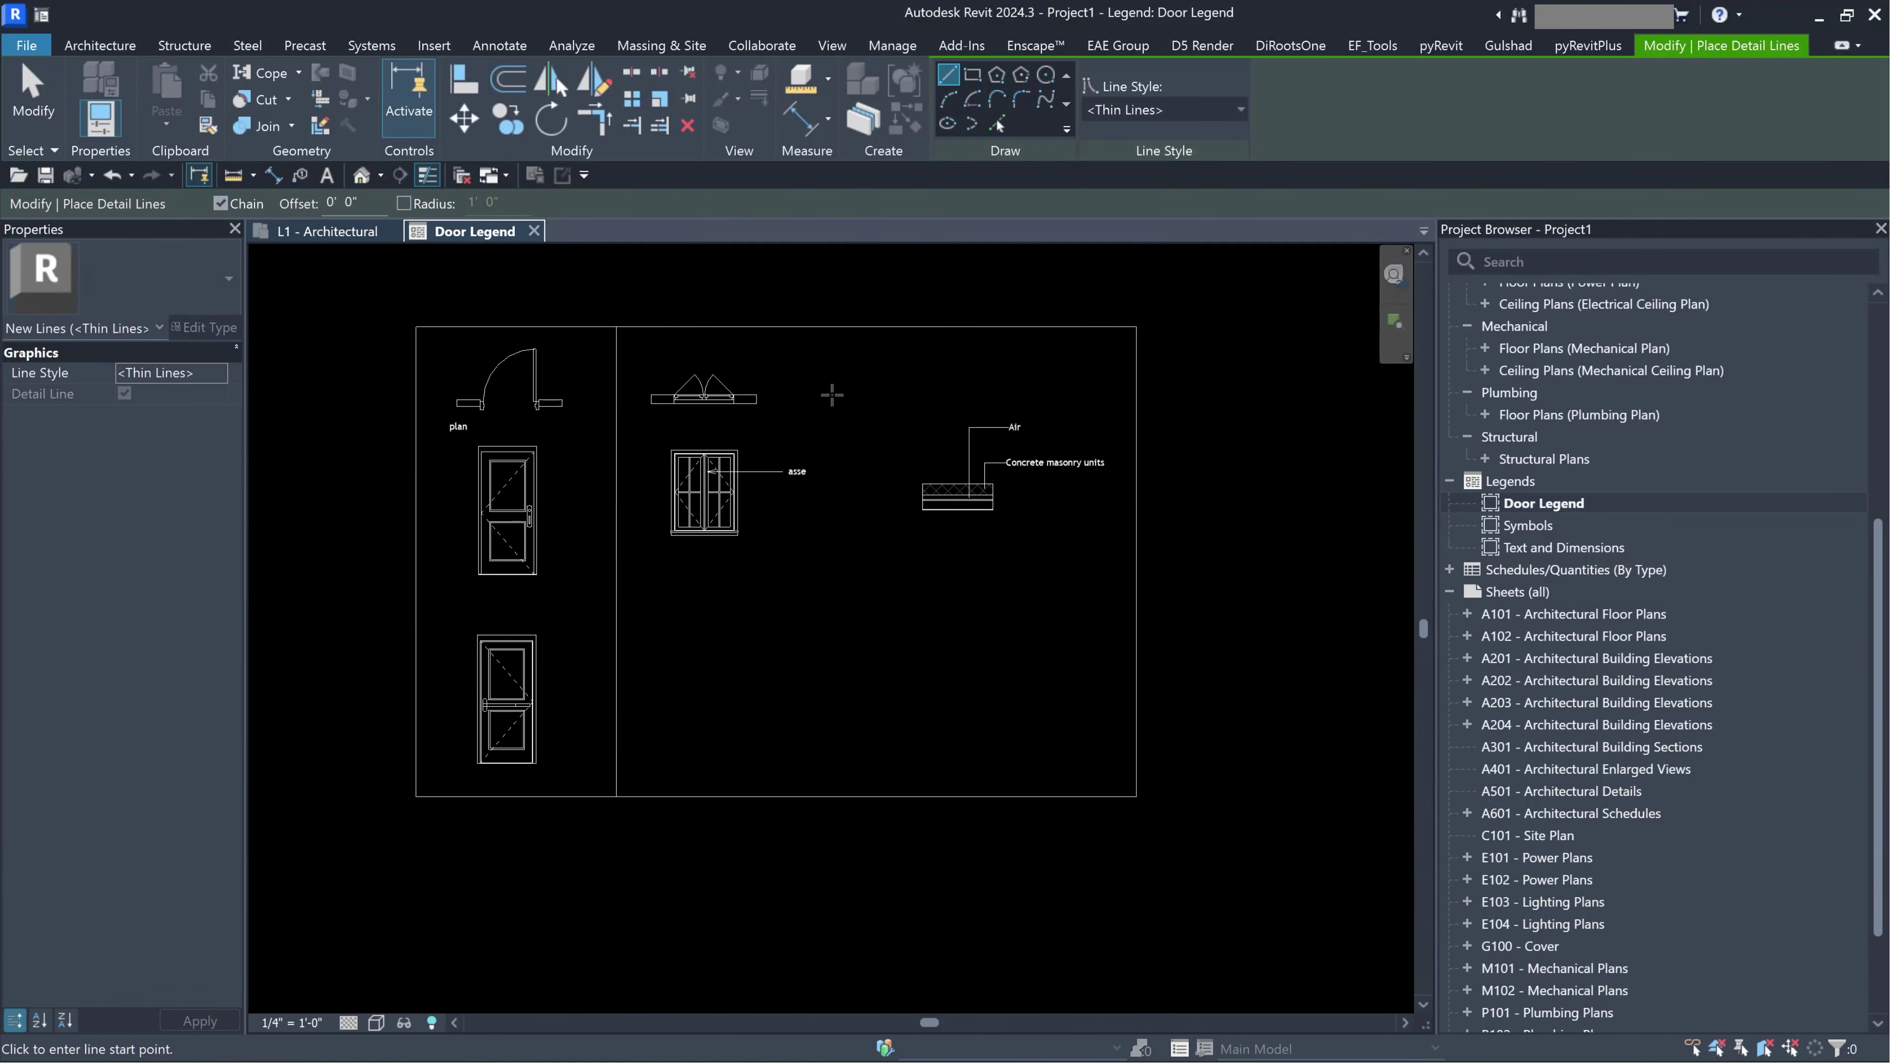
click(860, 328)
click(868, 794)
key(Escape)
key(Escape)
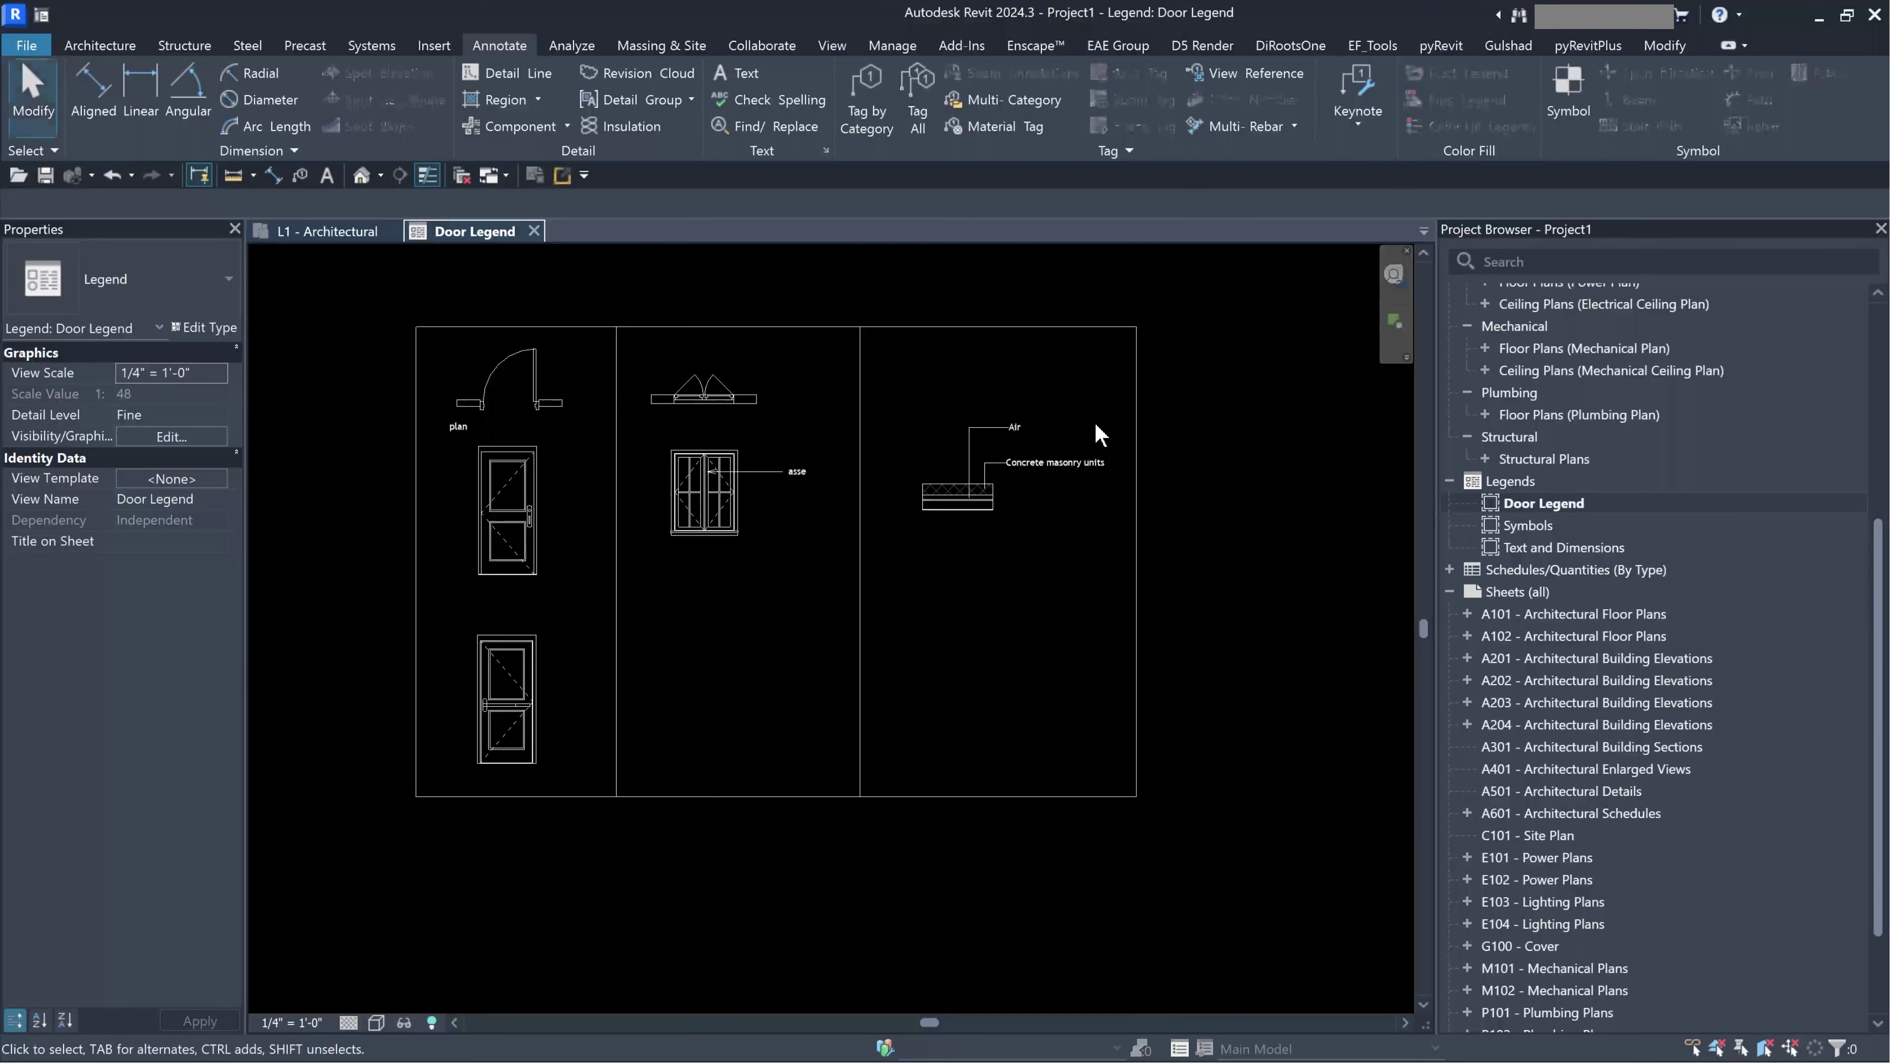
Move the rectangle's right edge inward to about 14' 9" from the divider between the window and wall columns.
click(1136, 522)
drag(1135, 521, 1119, 529)
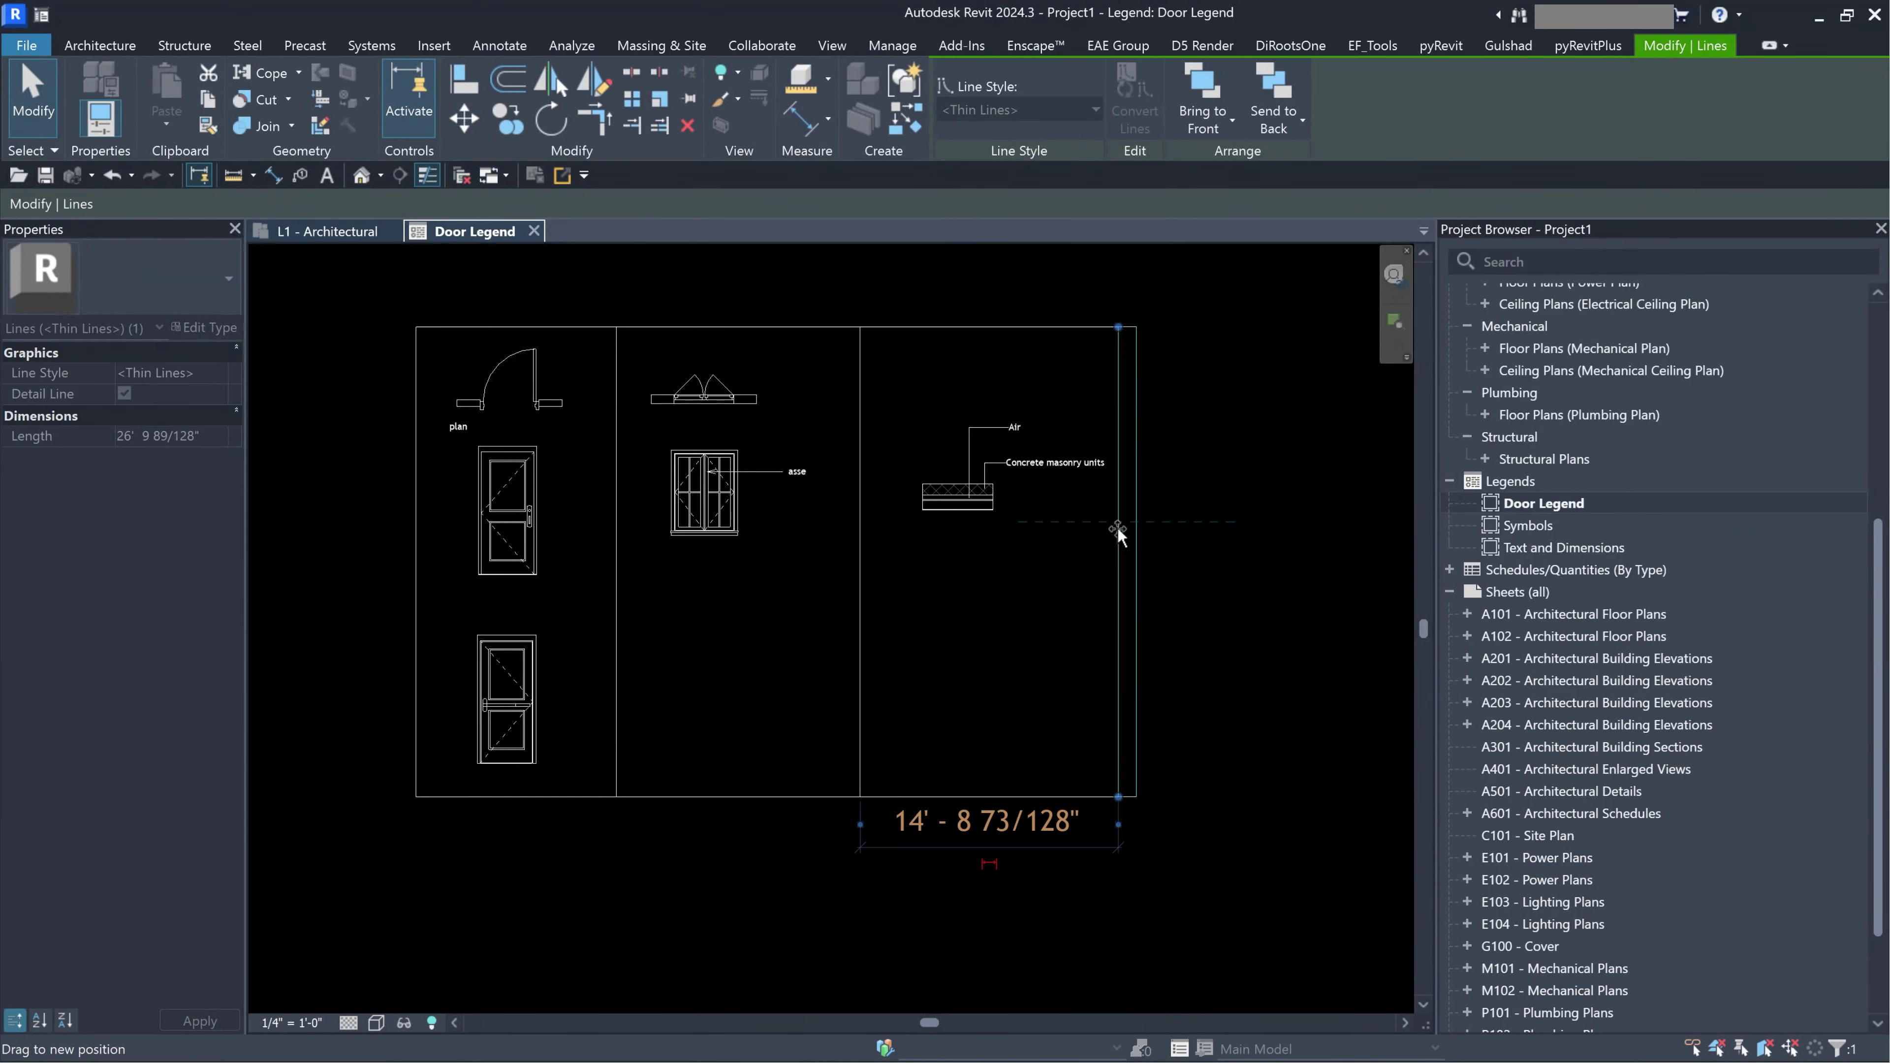
key(Escape)
middle_drag(491, 502, 500, 528)
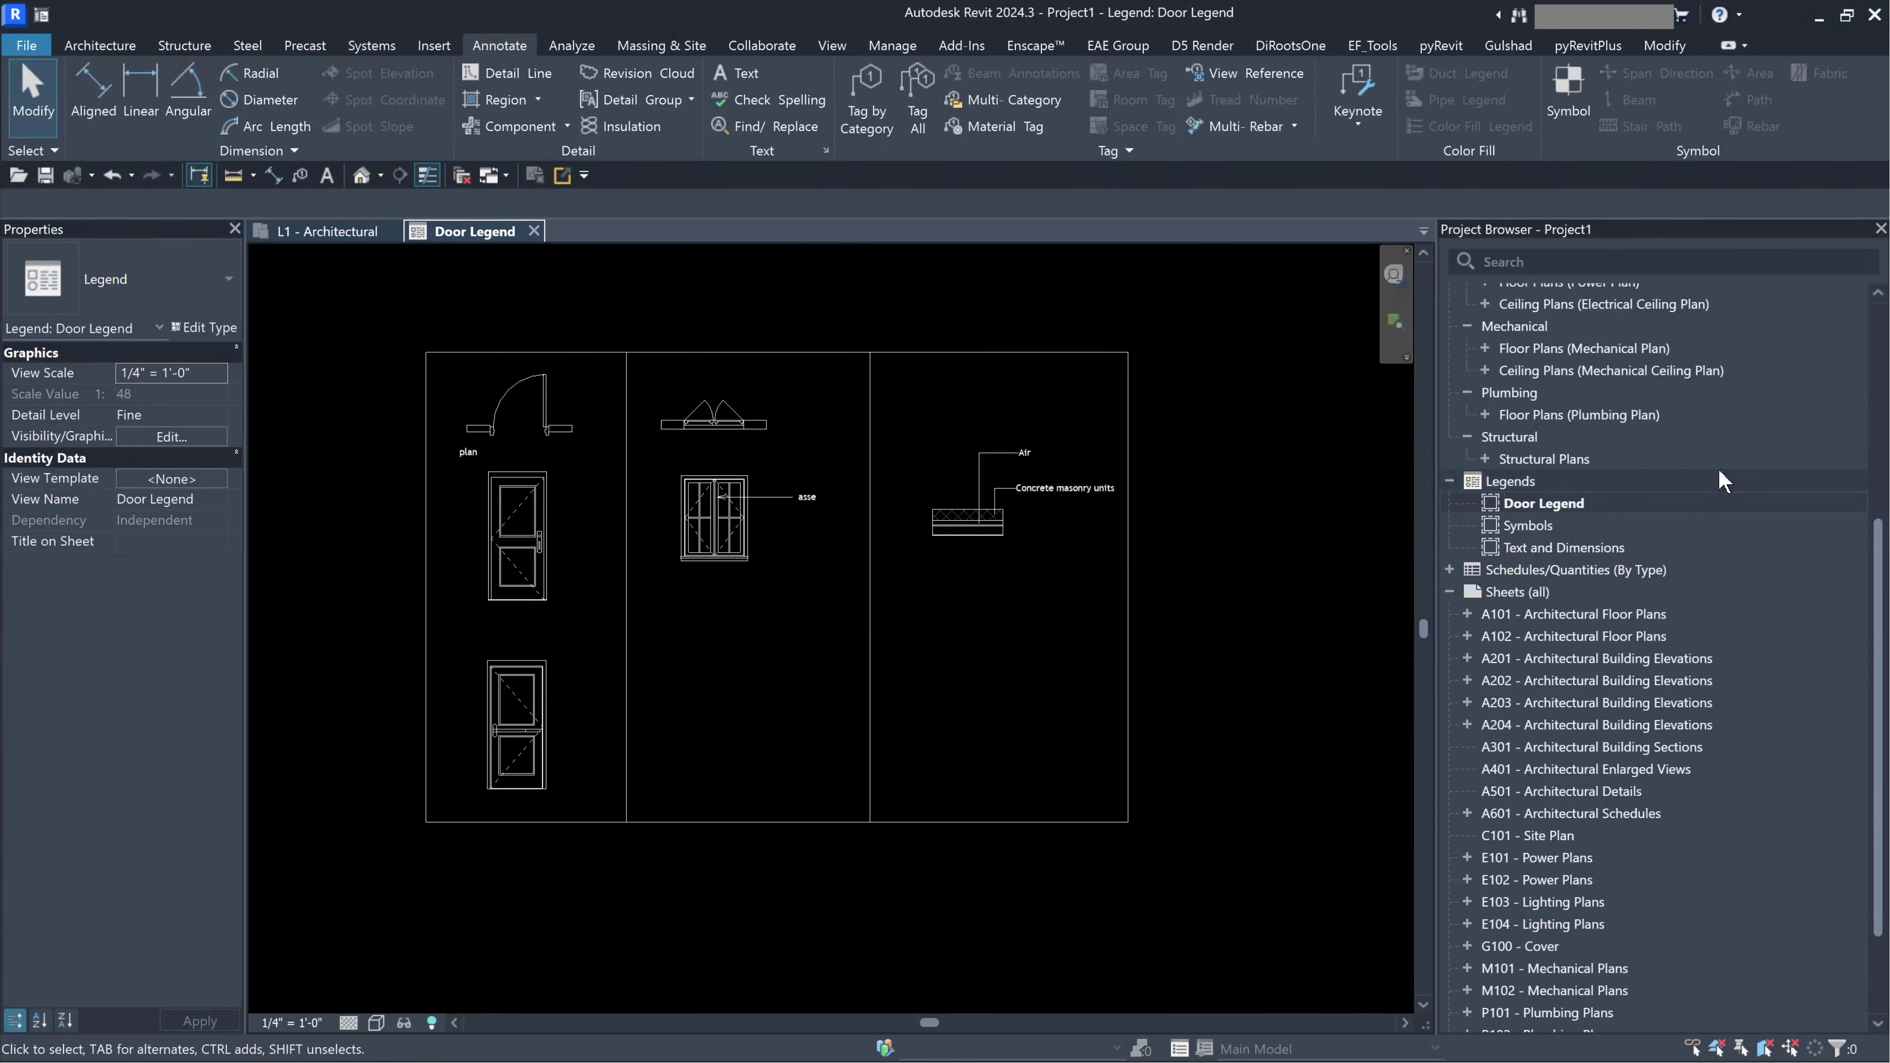
Open sheet A101 - Architectural Floor Plans and place the Door Legend view in the drawing area's upper-right corner.
scroll(1554, 707, down, 2)
double_click(1560, 487)
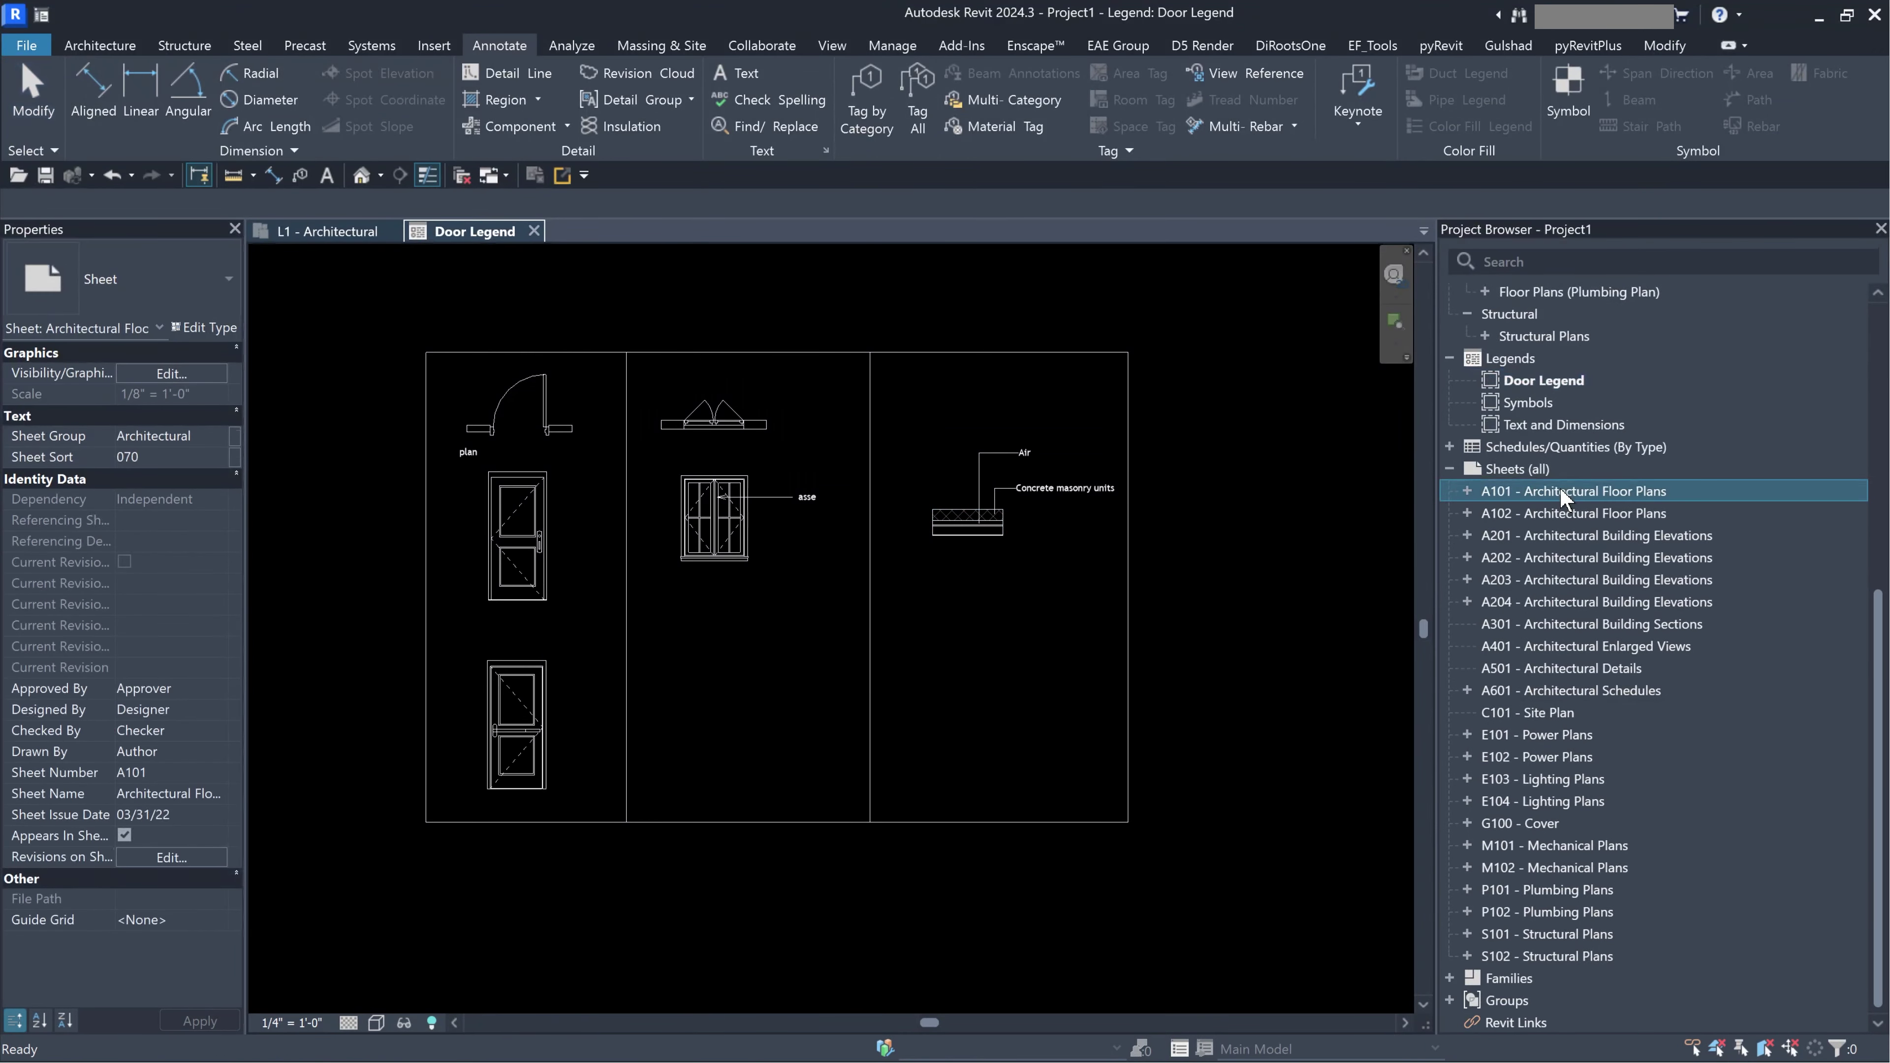
click(1518, 376)
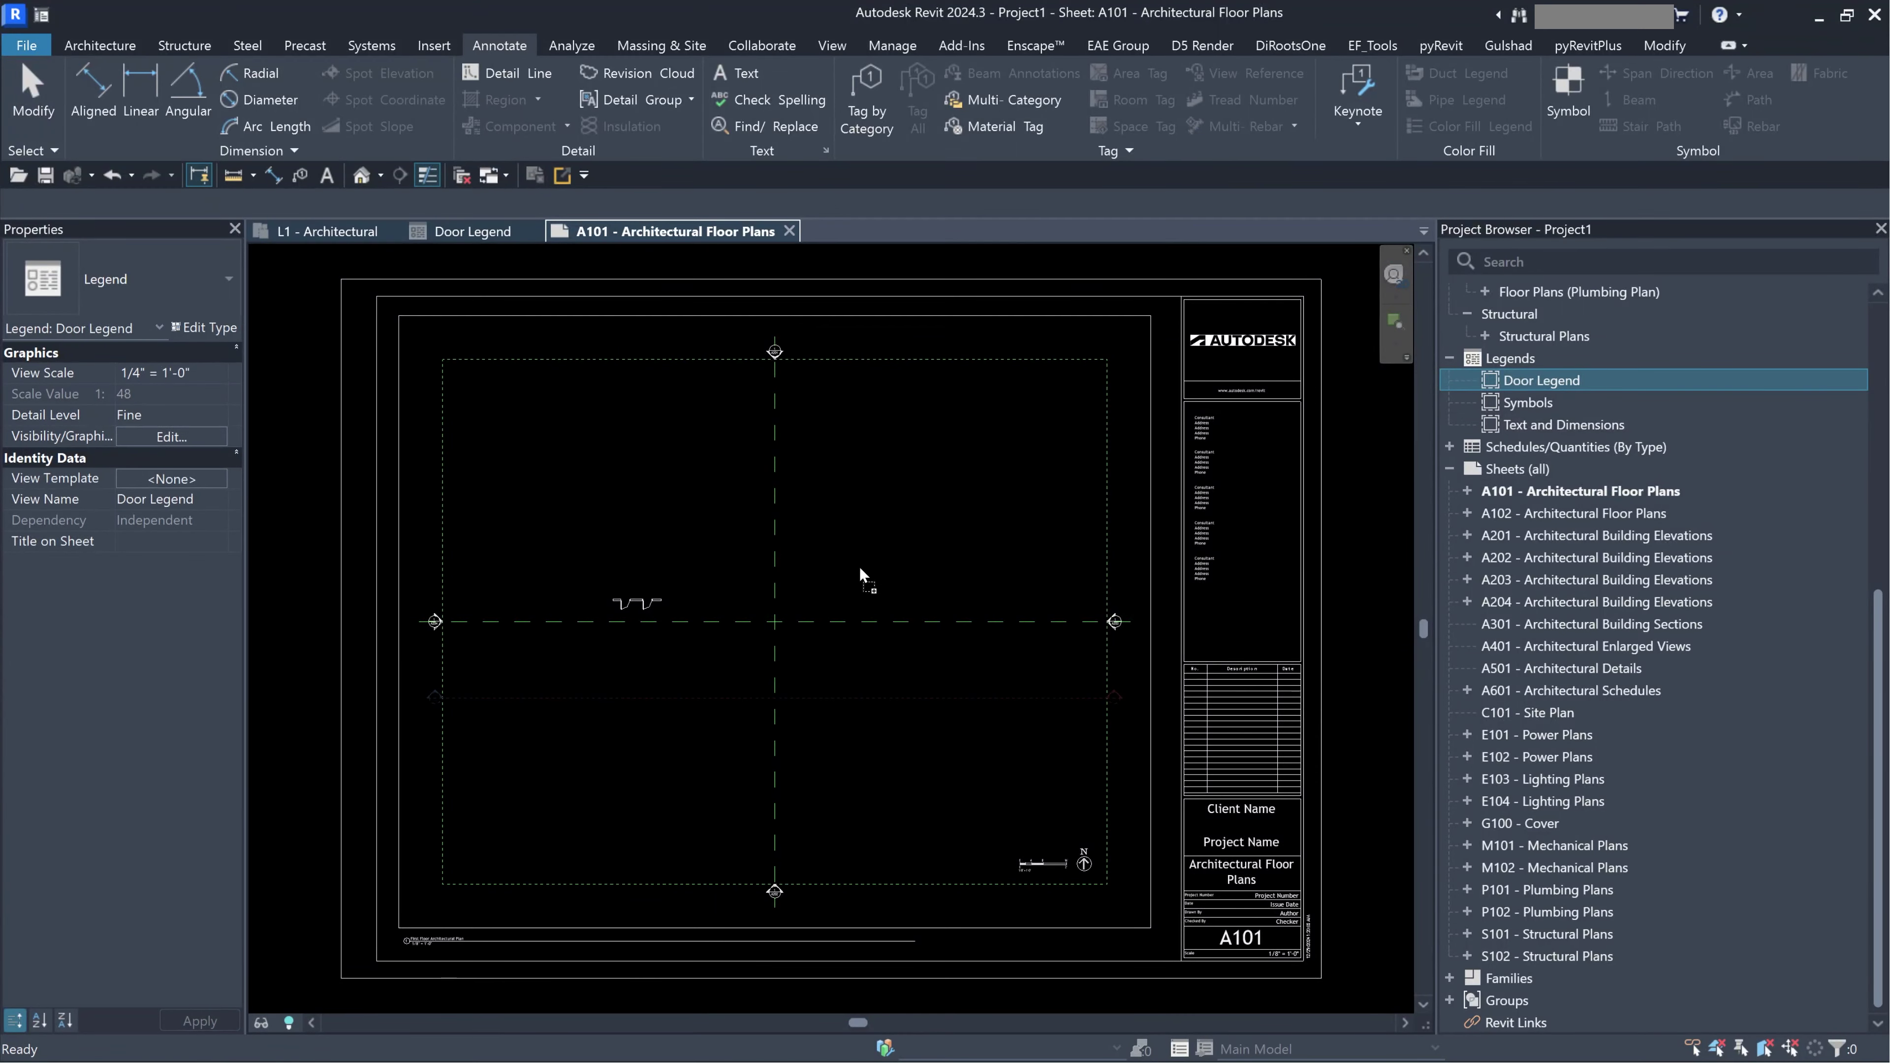
drag(860, 567, 858, 564)
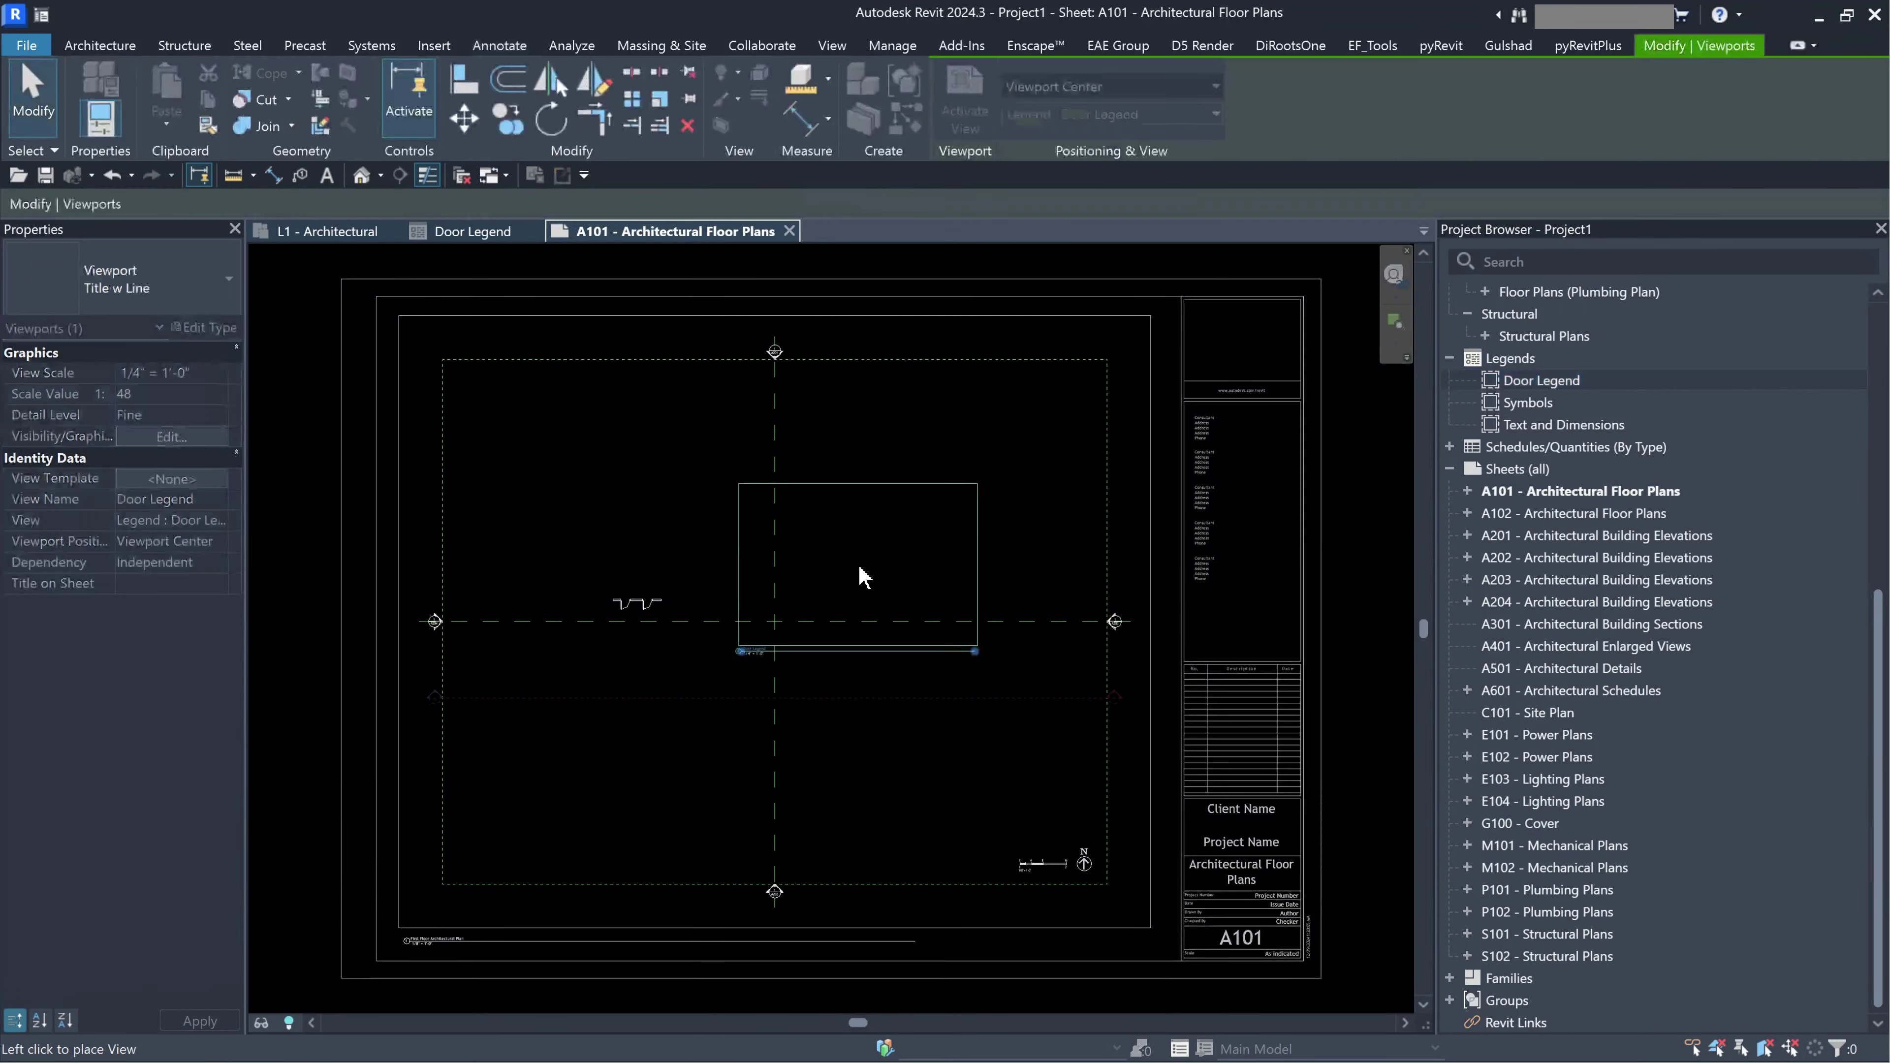
click(988, 458)
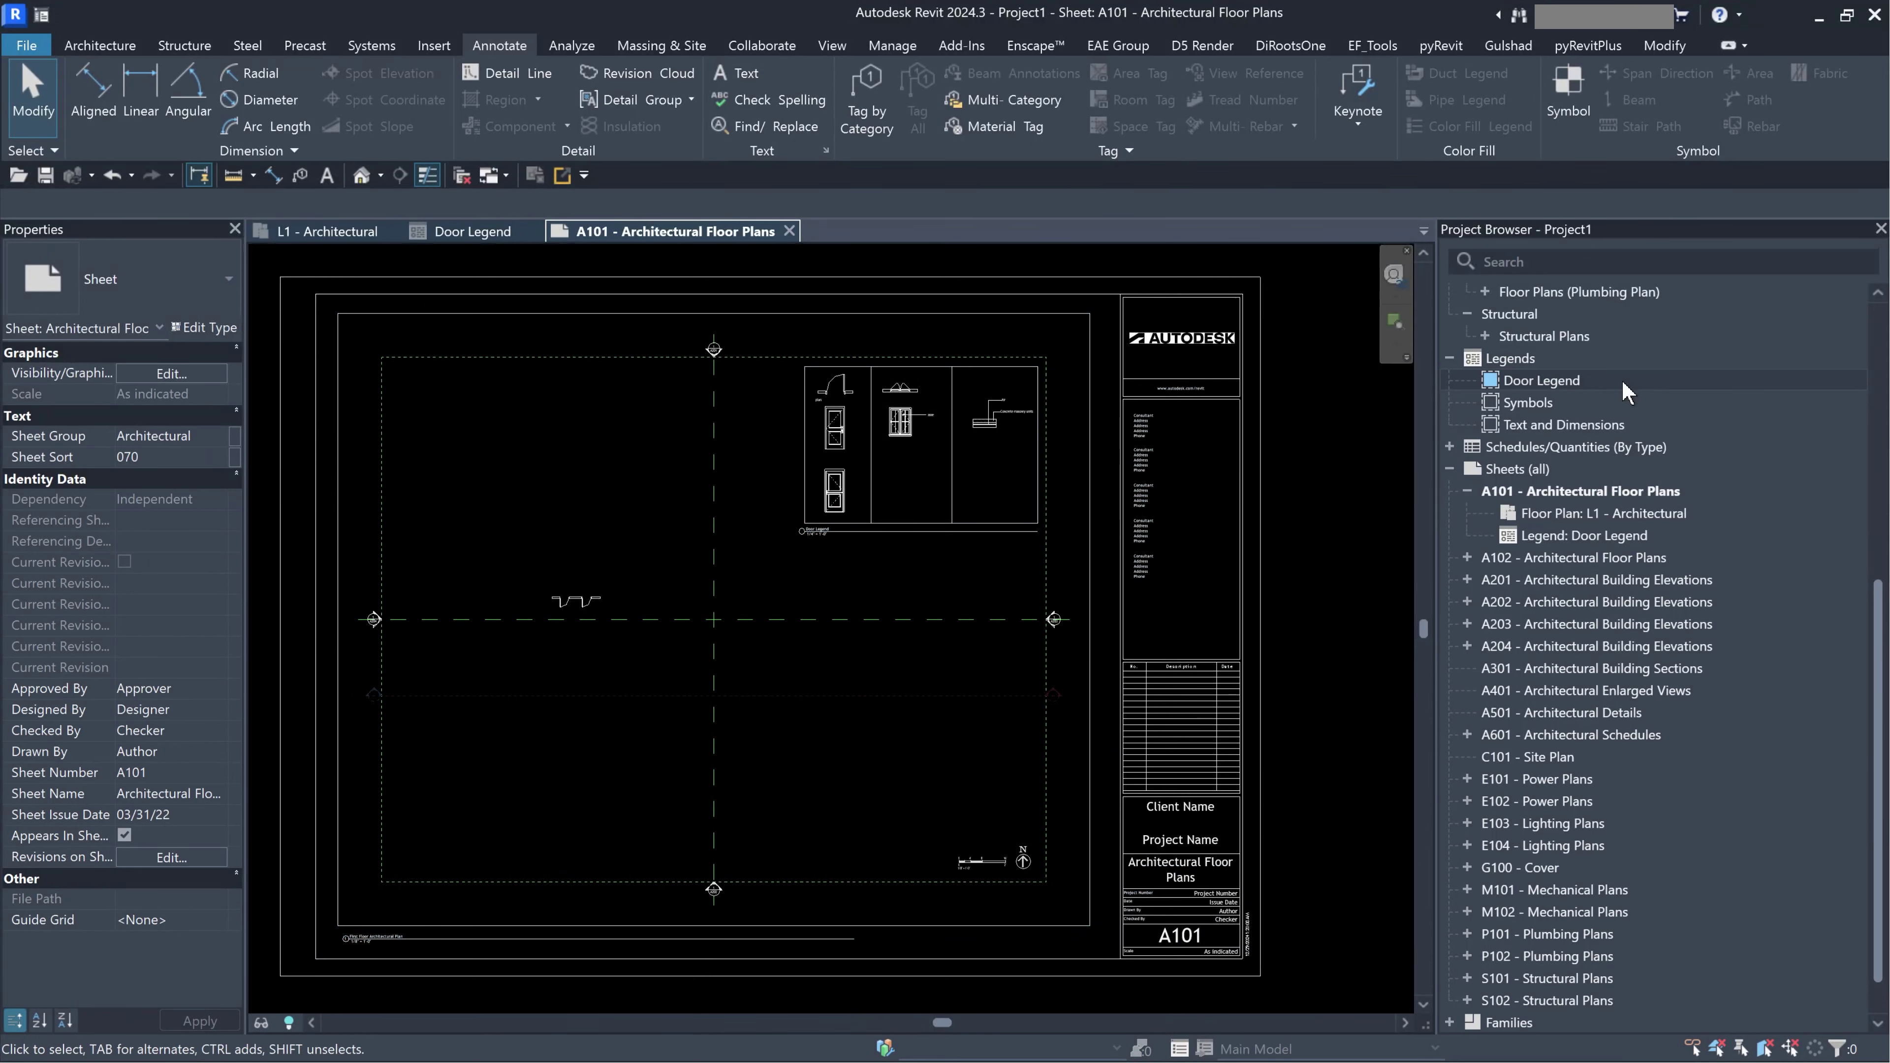
Open sheet A102 - Architectural Floor Plans and place the same Door Legend view in the drawing area's upper-right corner.
double_click(1606, 559)
click(1549, 381)
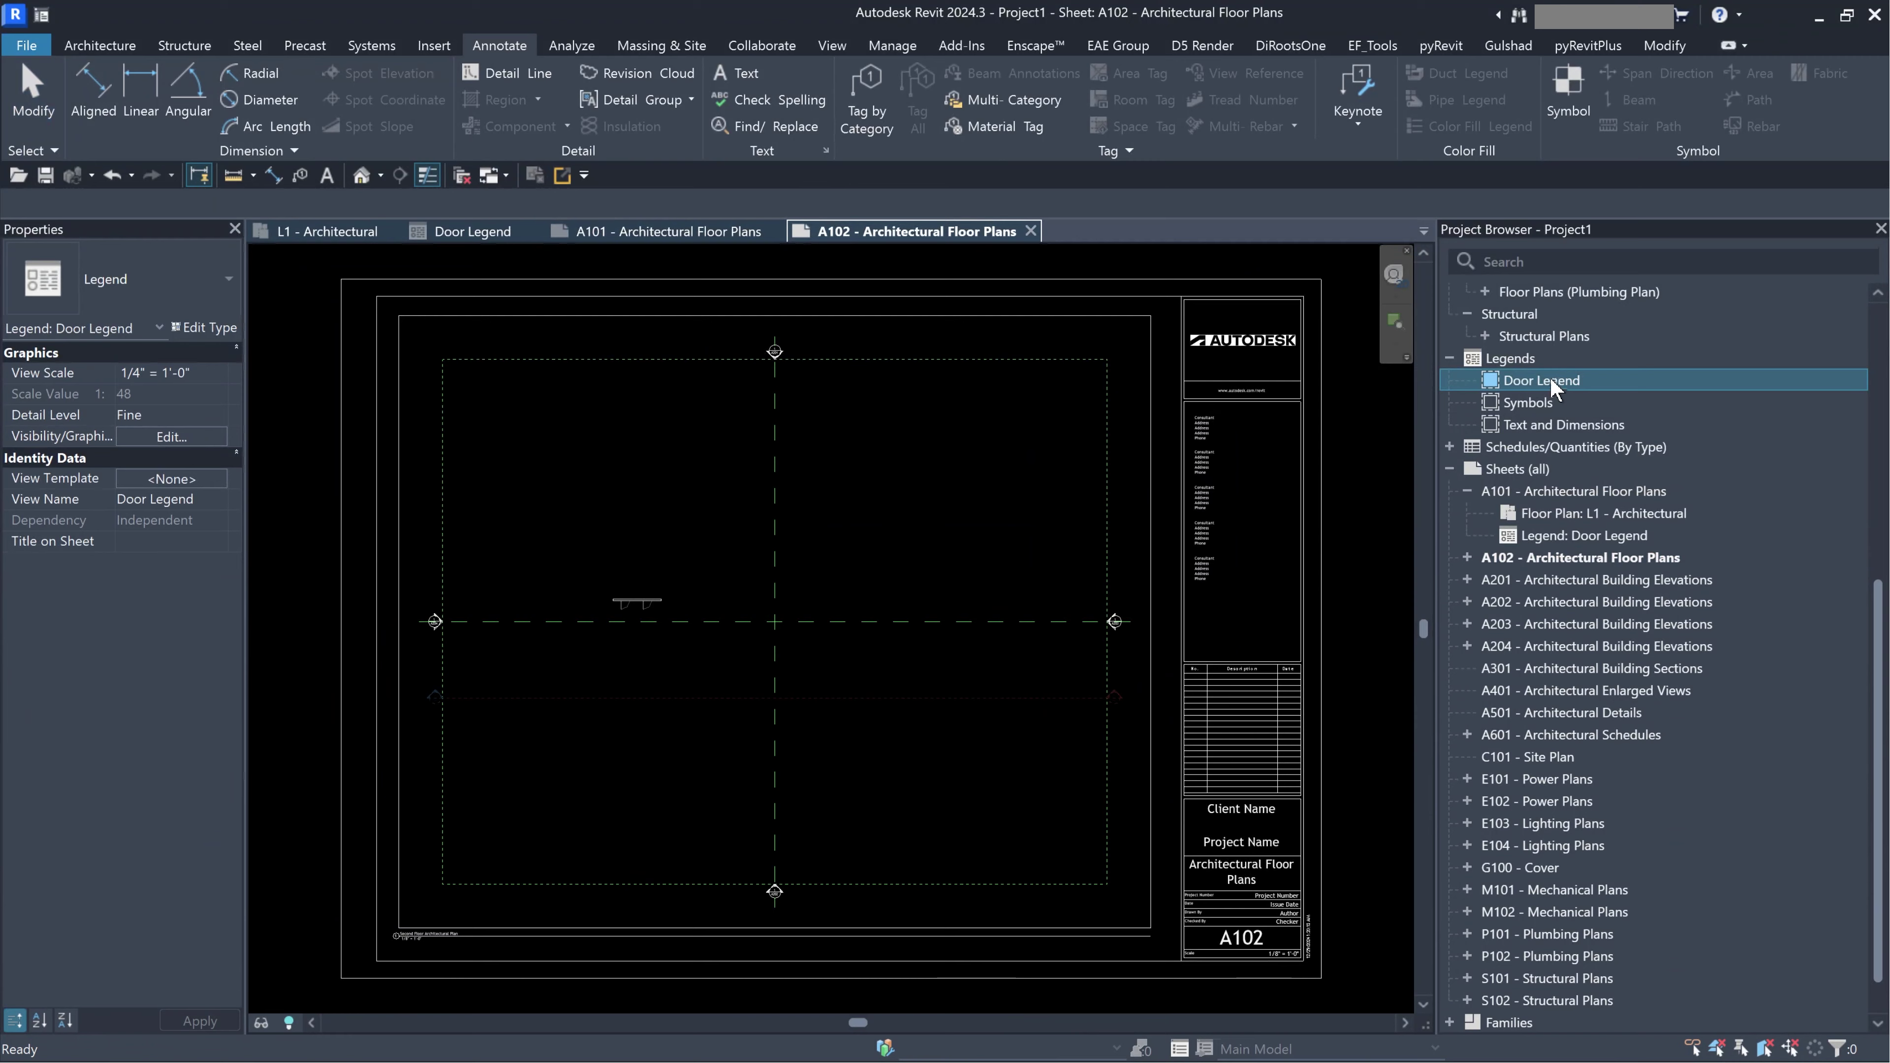
drag(943, 439, 945, 439)
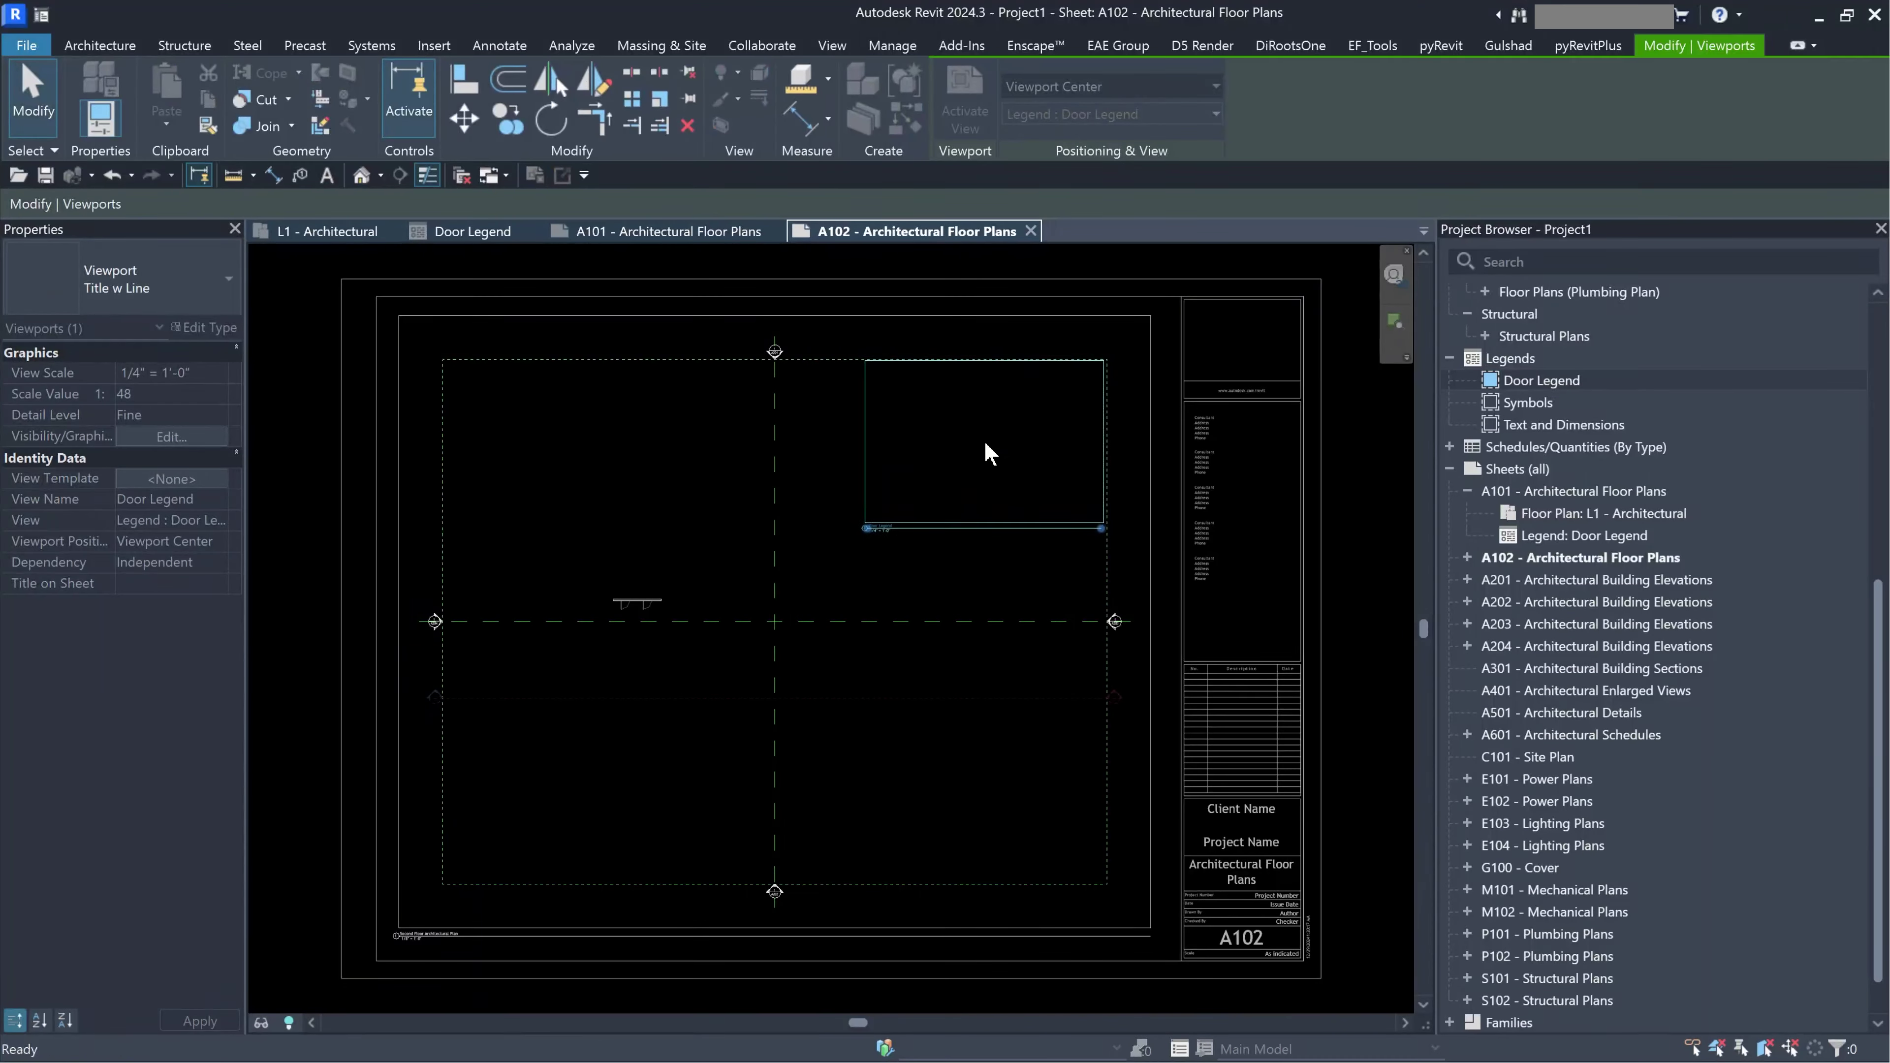
click(984, 442)
key(Escape)
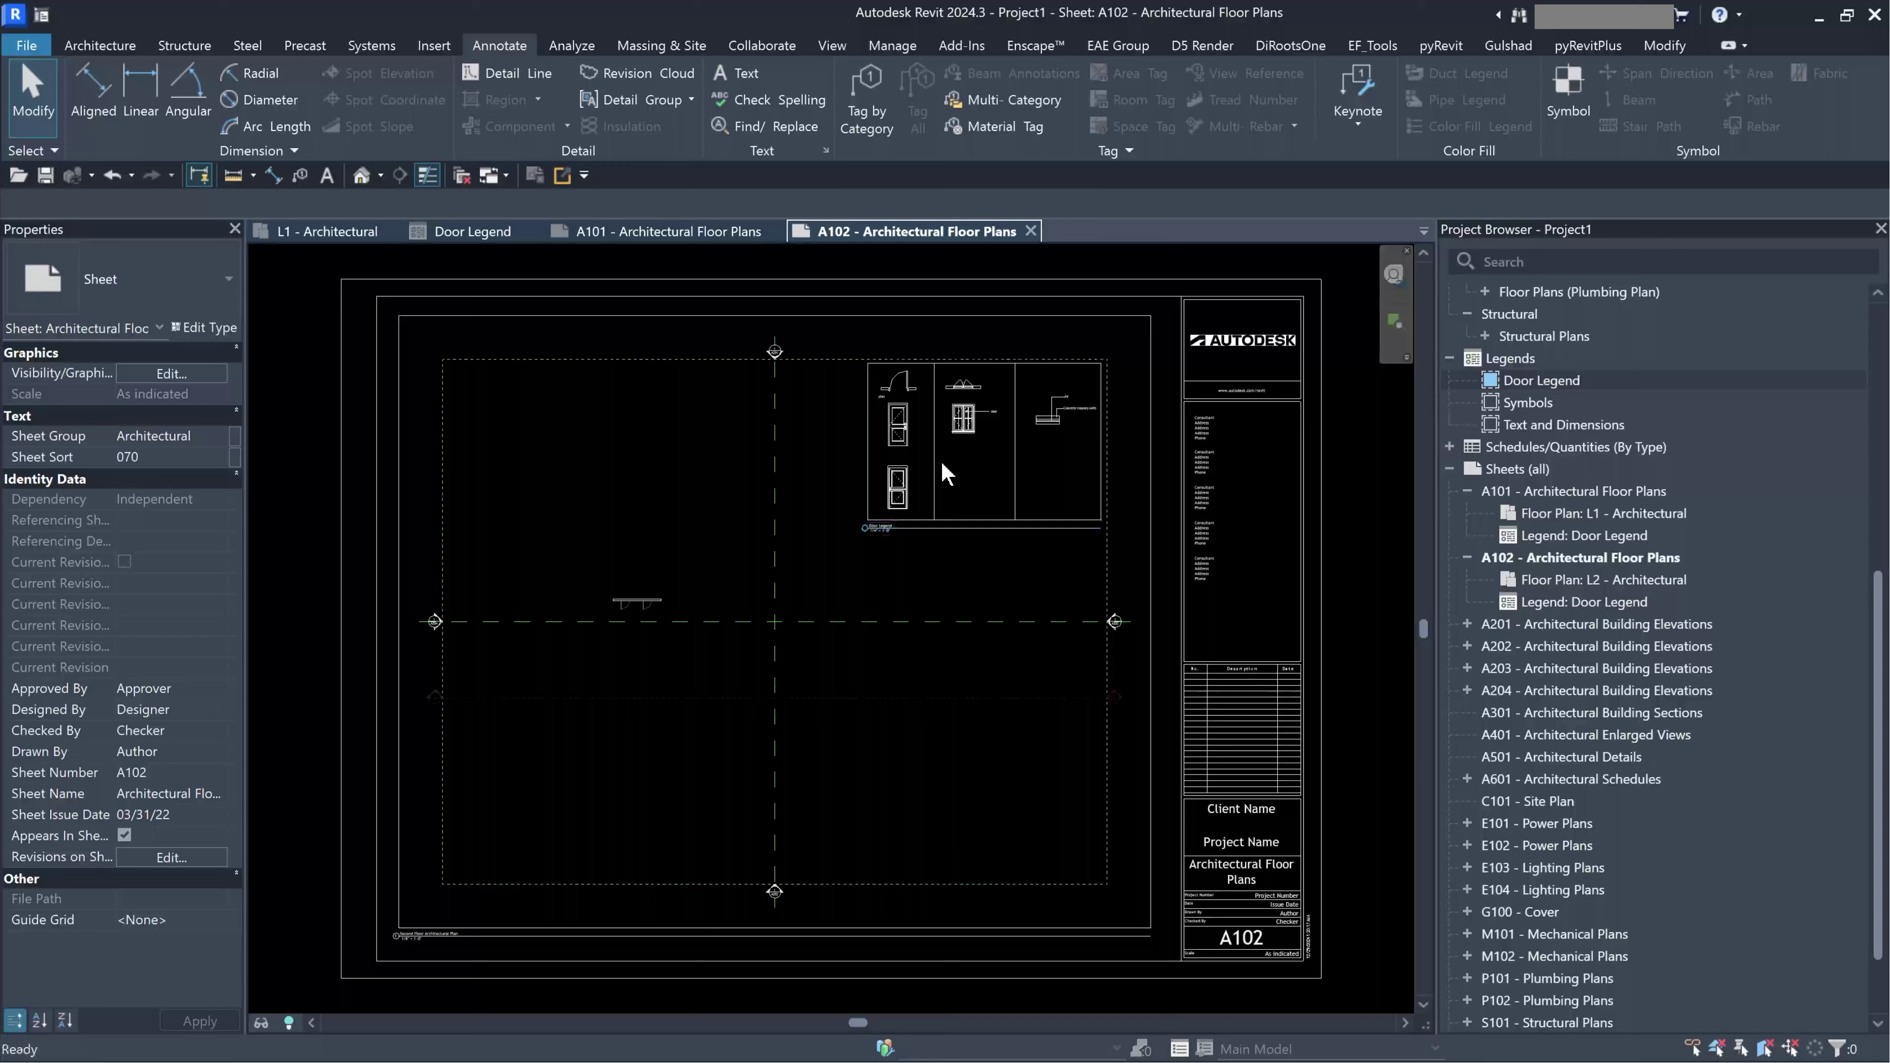
Shorten the Door Legend viewport's title line on sheet A102 to just past the end of the title text.
scroll(1033, 397, up, 2)
scroll(1033, 396, up, 3)
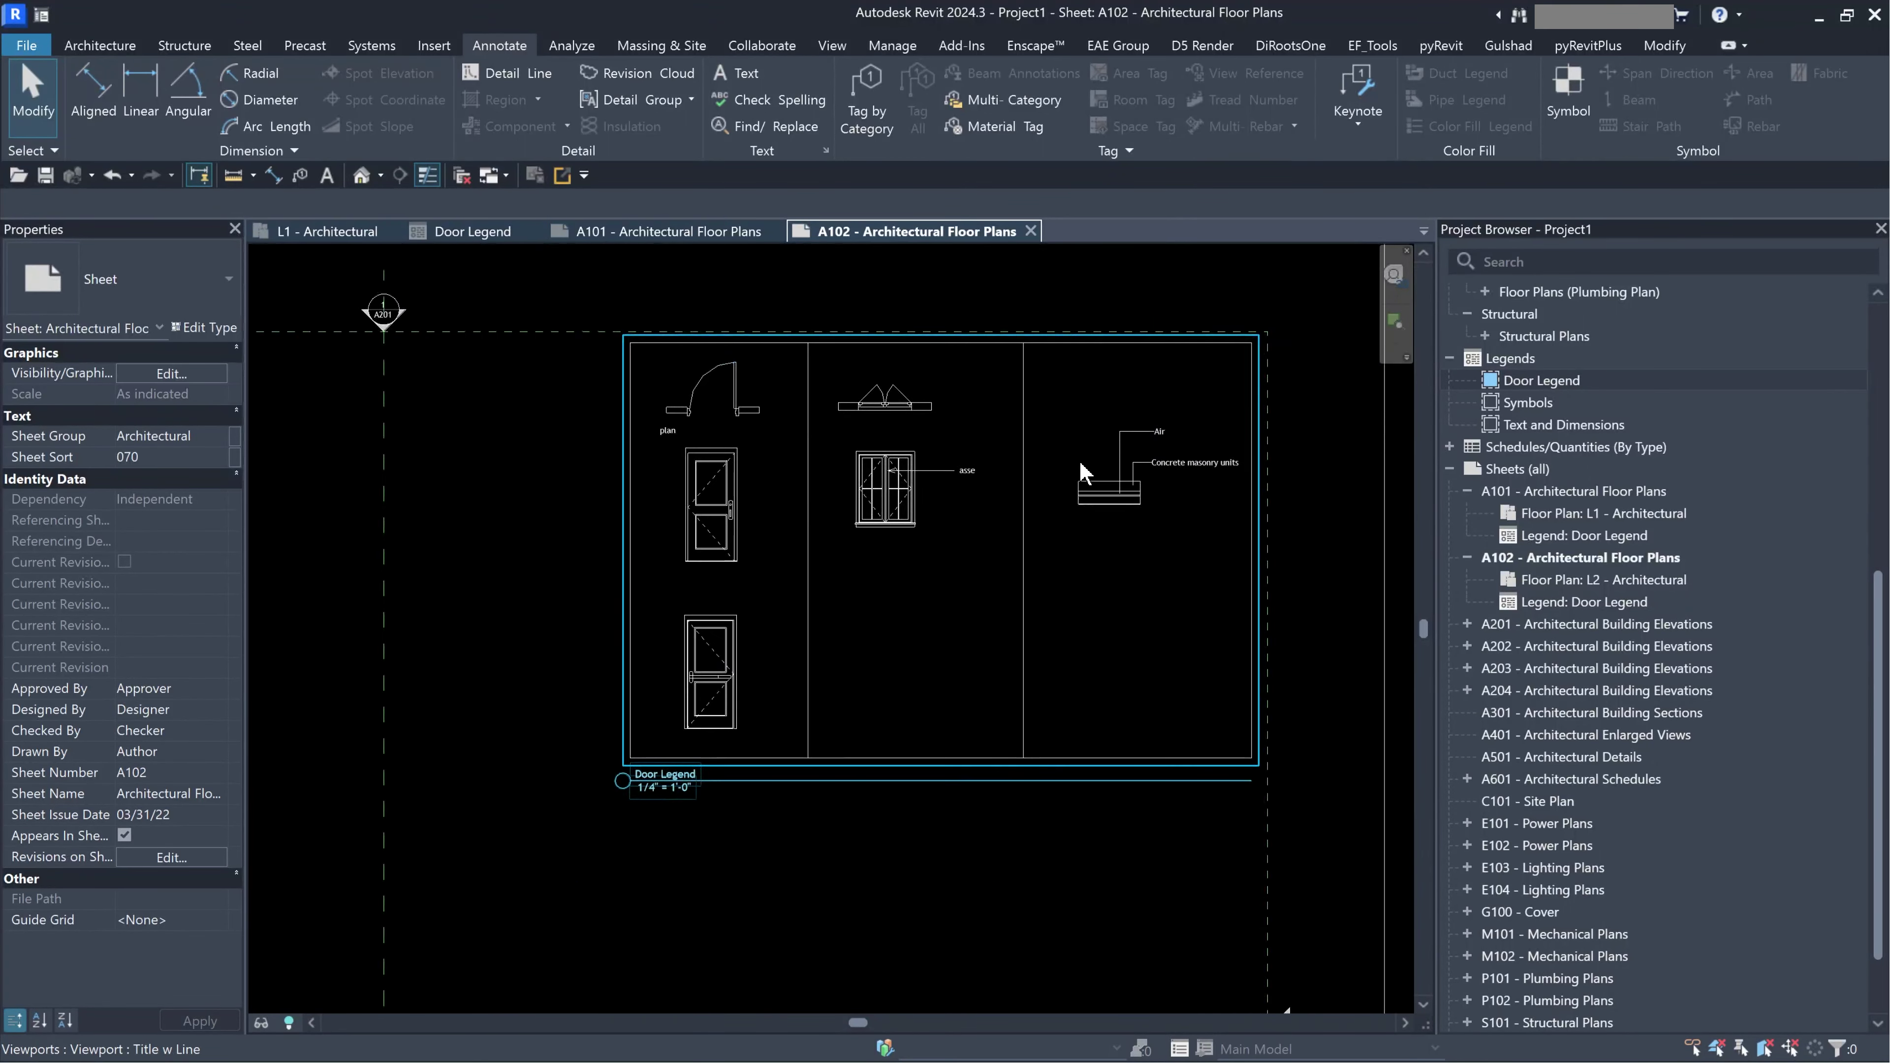
scroll(912, 717, down, 1)
middle_drag(909, 707, 796, 636)
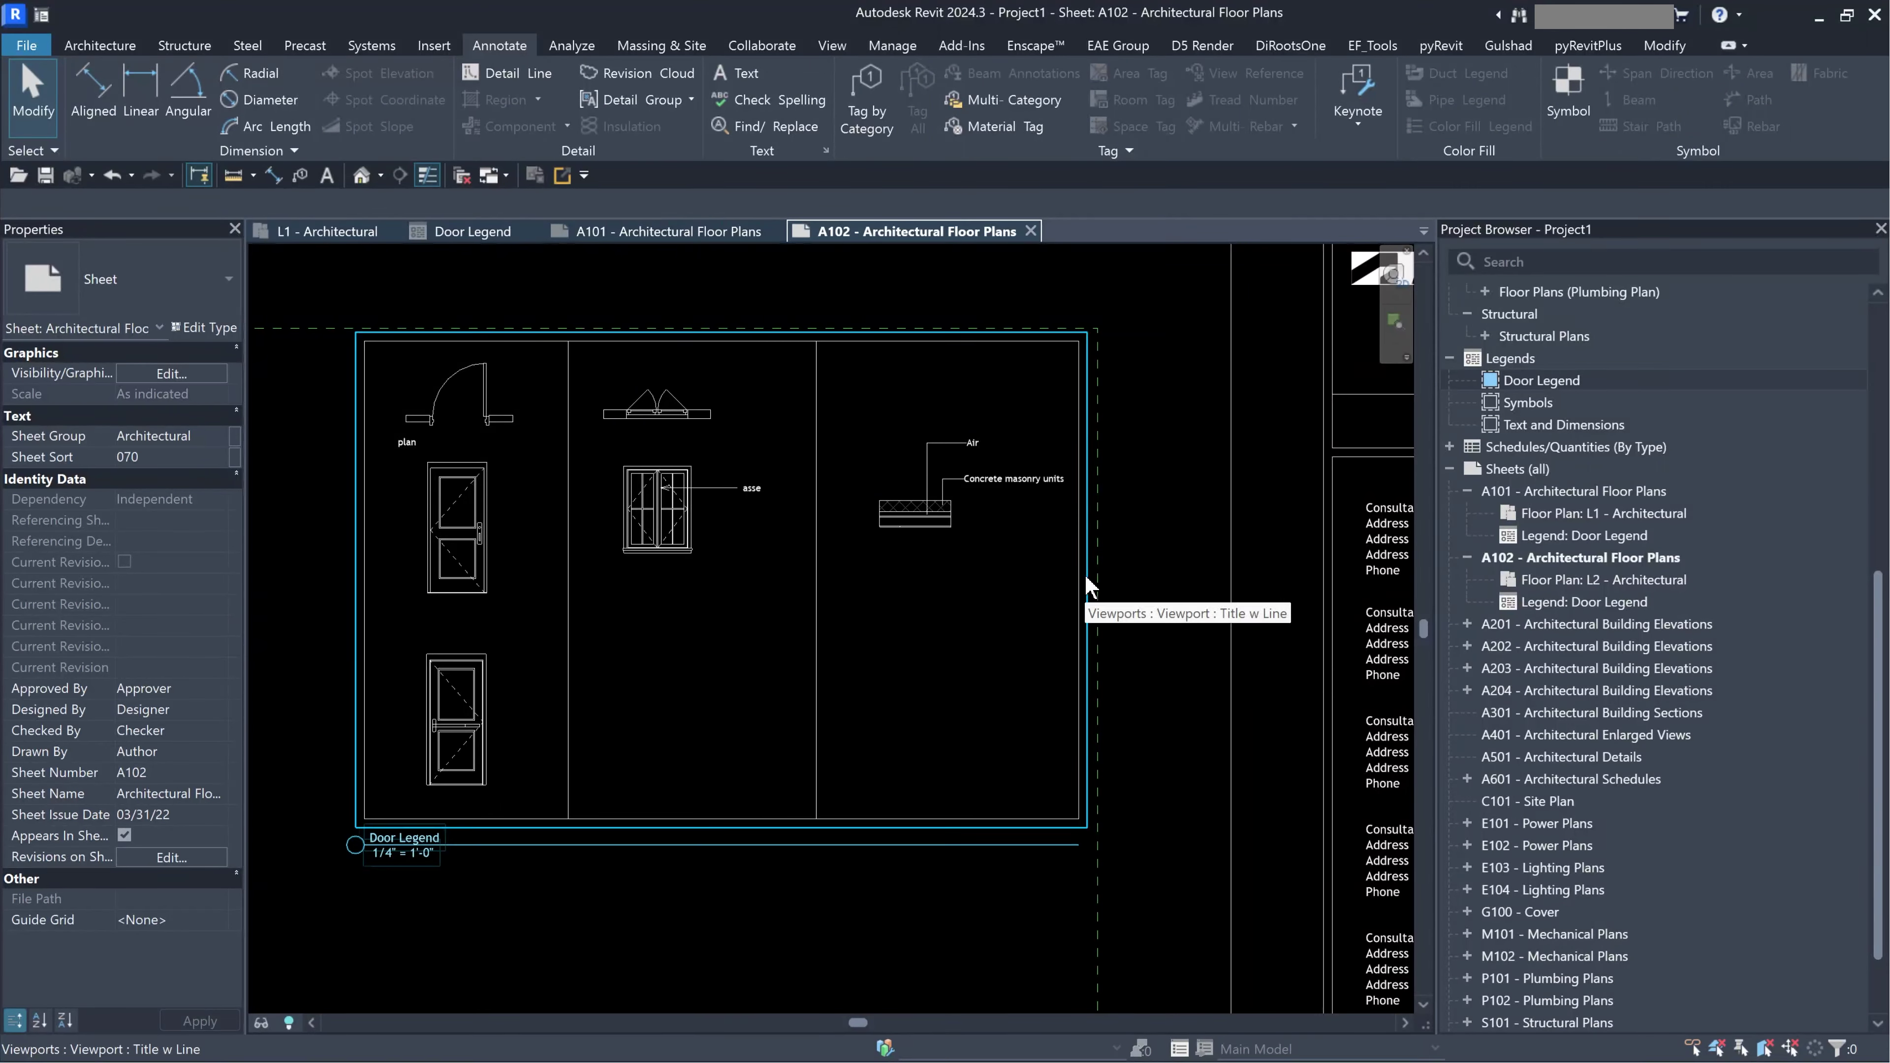
click(1086, 601)
drag(1078, 845, 456, 873)
click(614, 932)
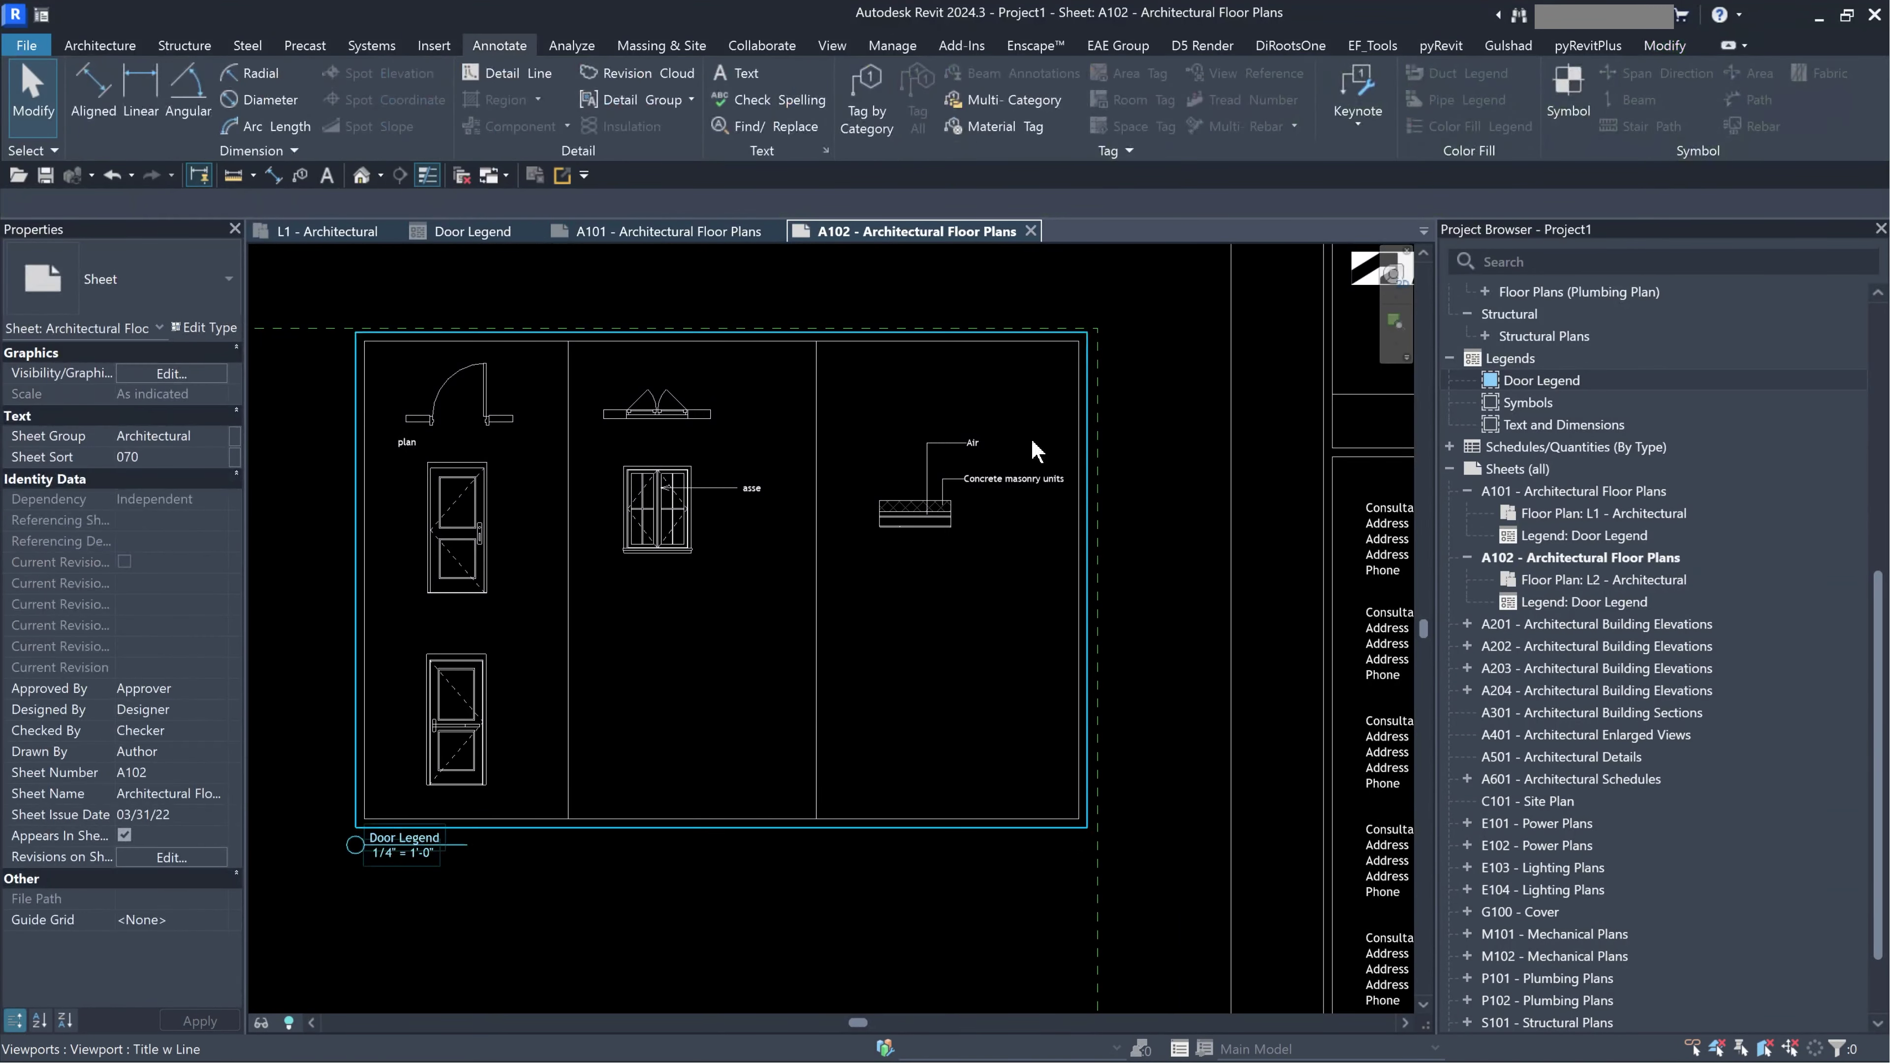
Return to the L1 - Architectural floor plan view and look over the whole plan.
scroll(924, 485, down, 5)
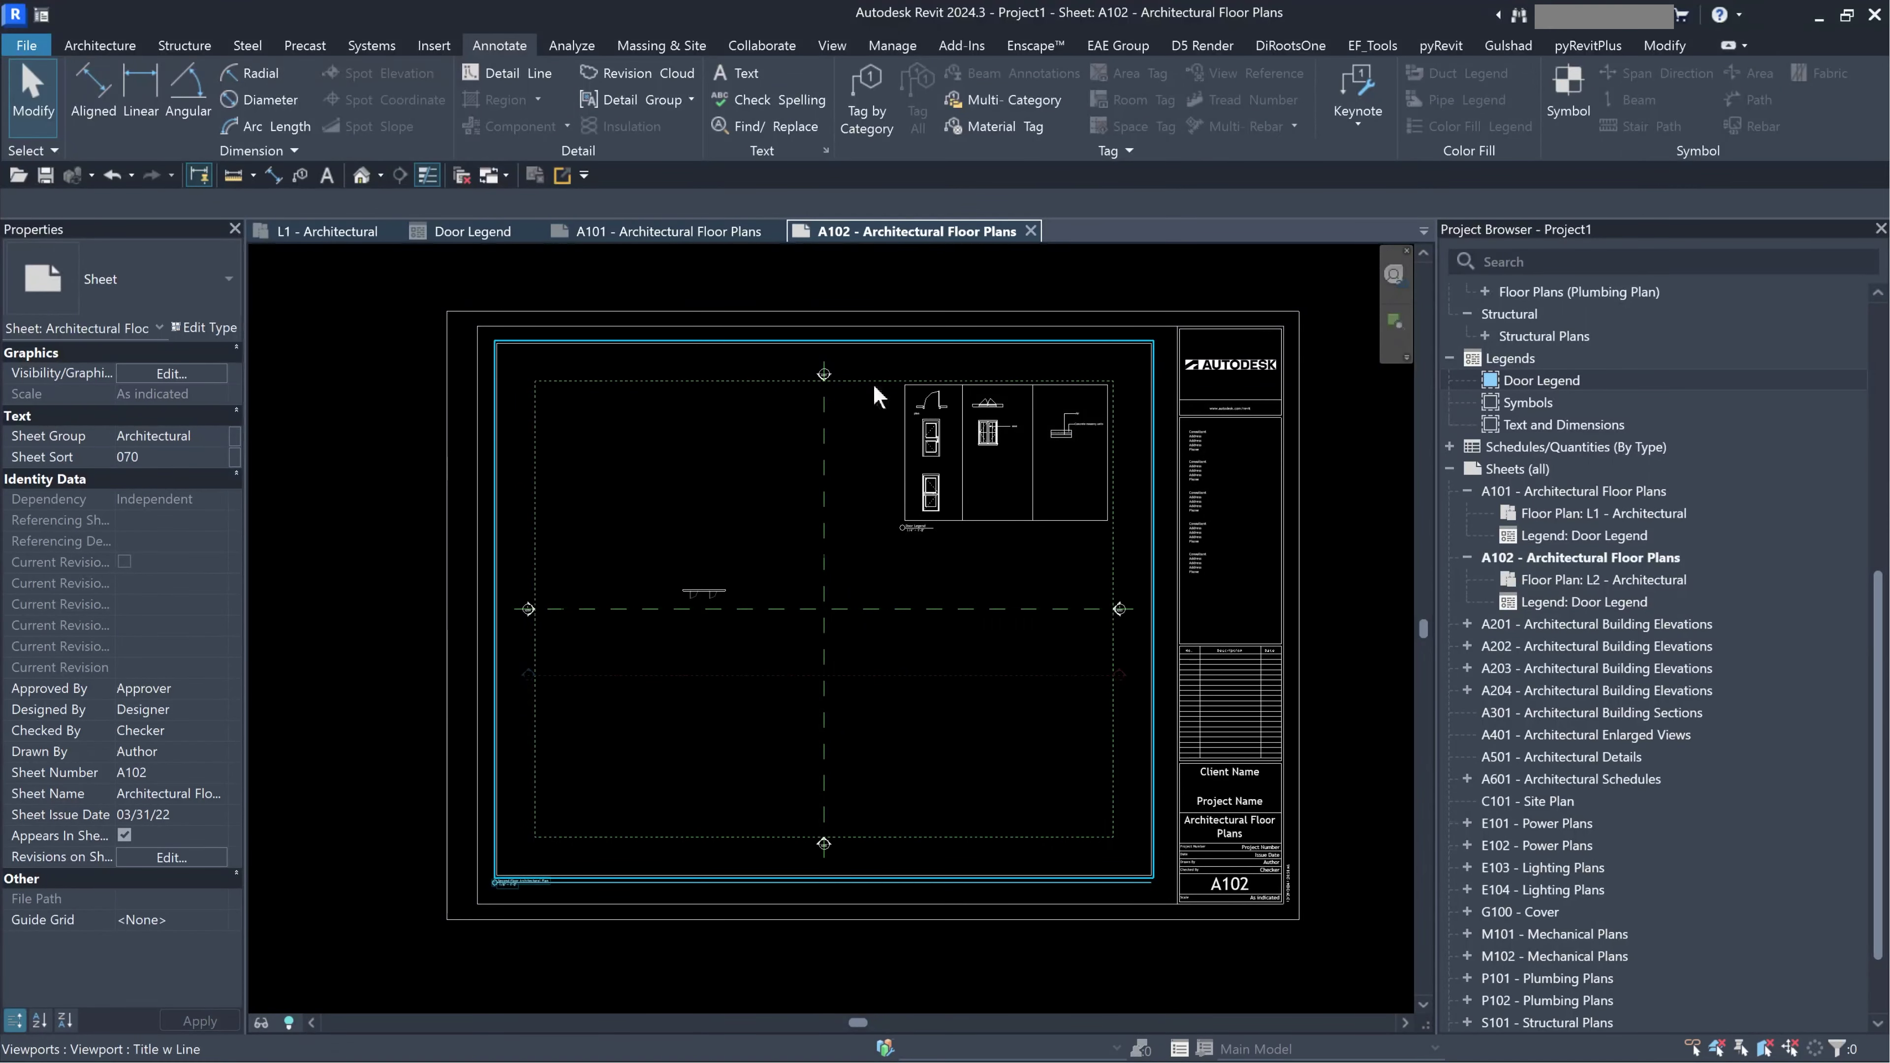
click(336, 231)
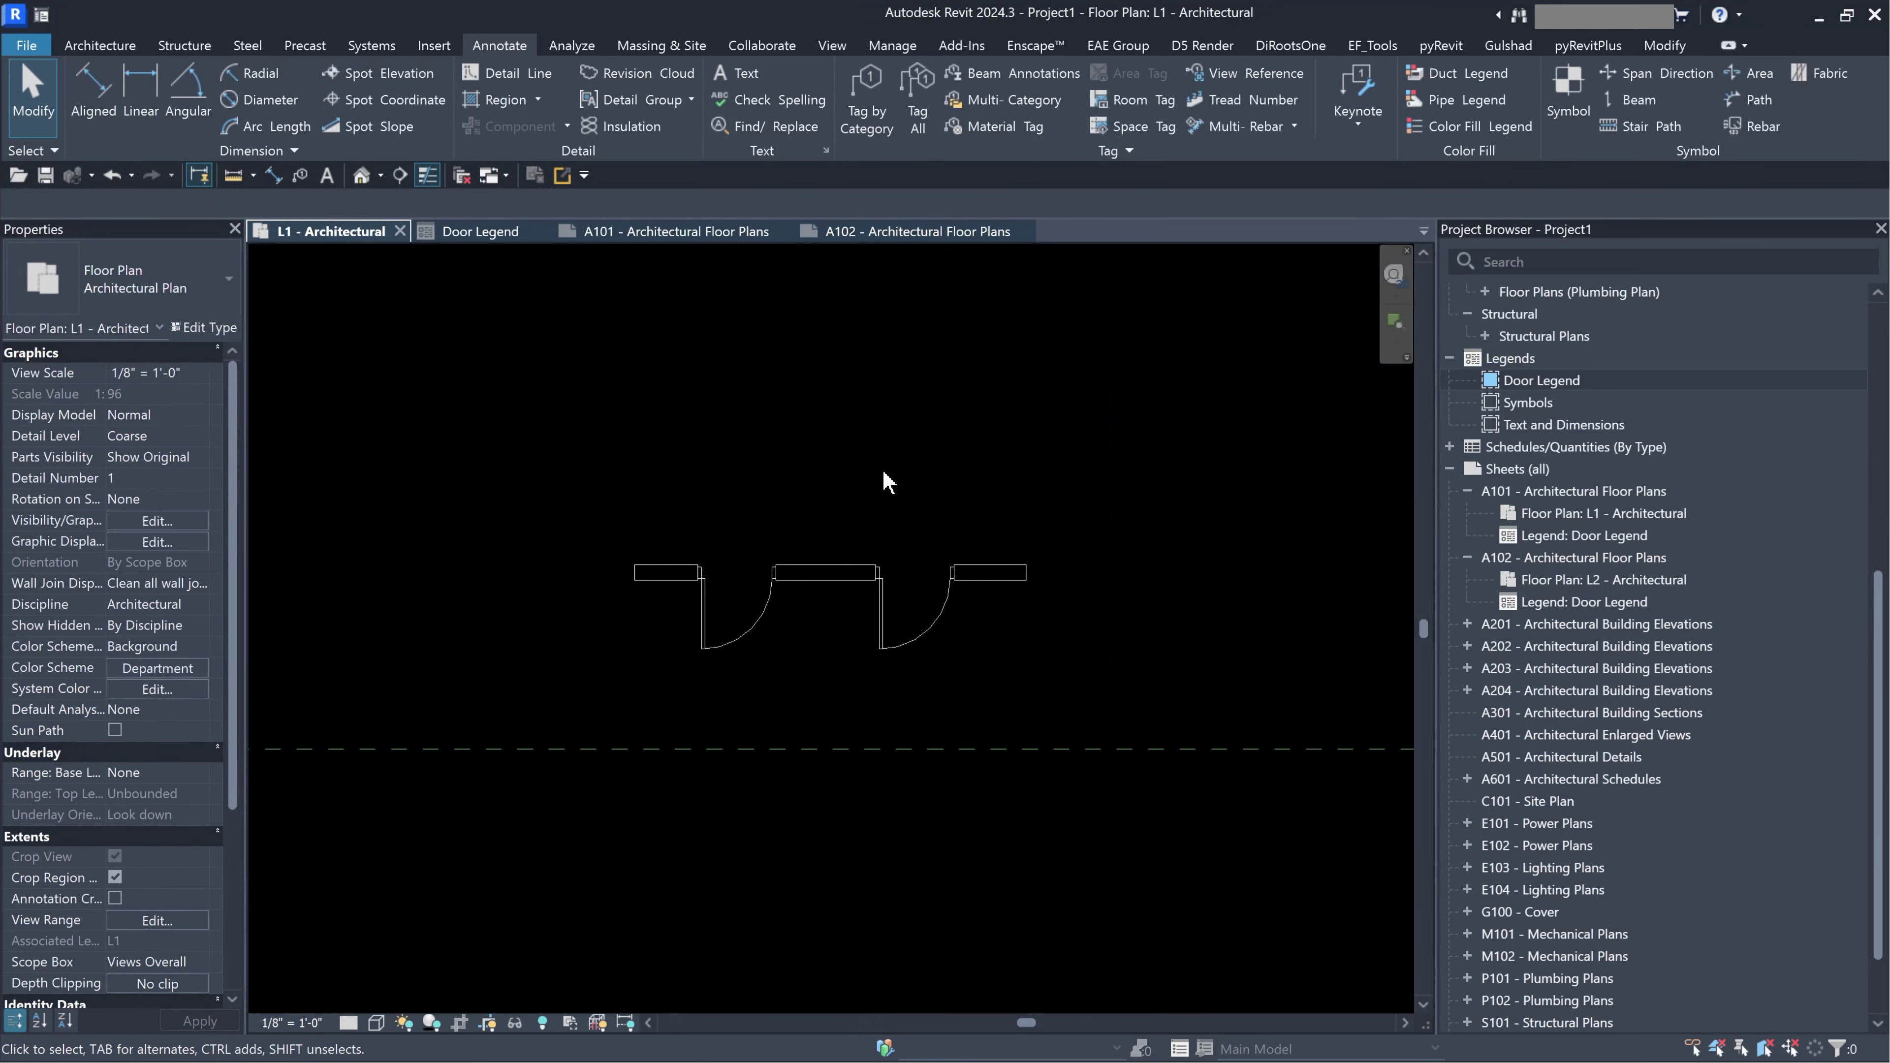
scroll(663, 562, down, 5)
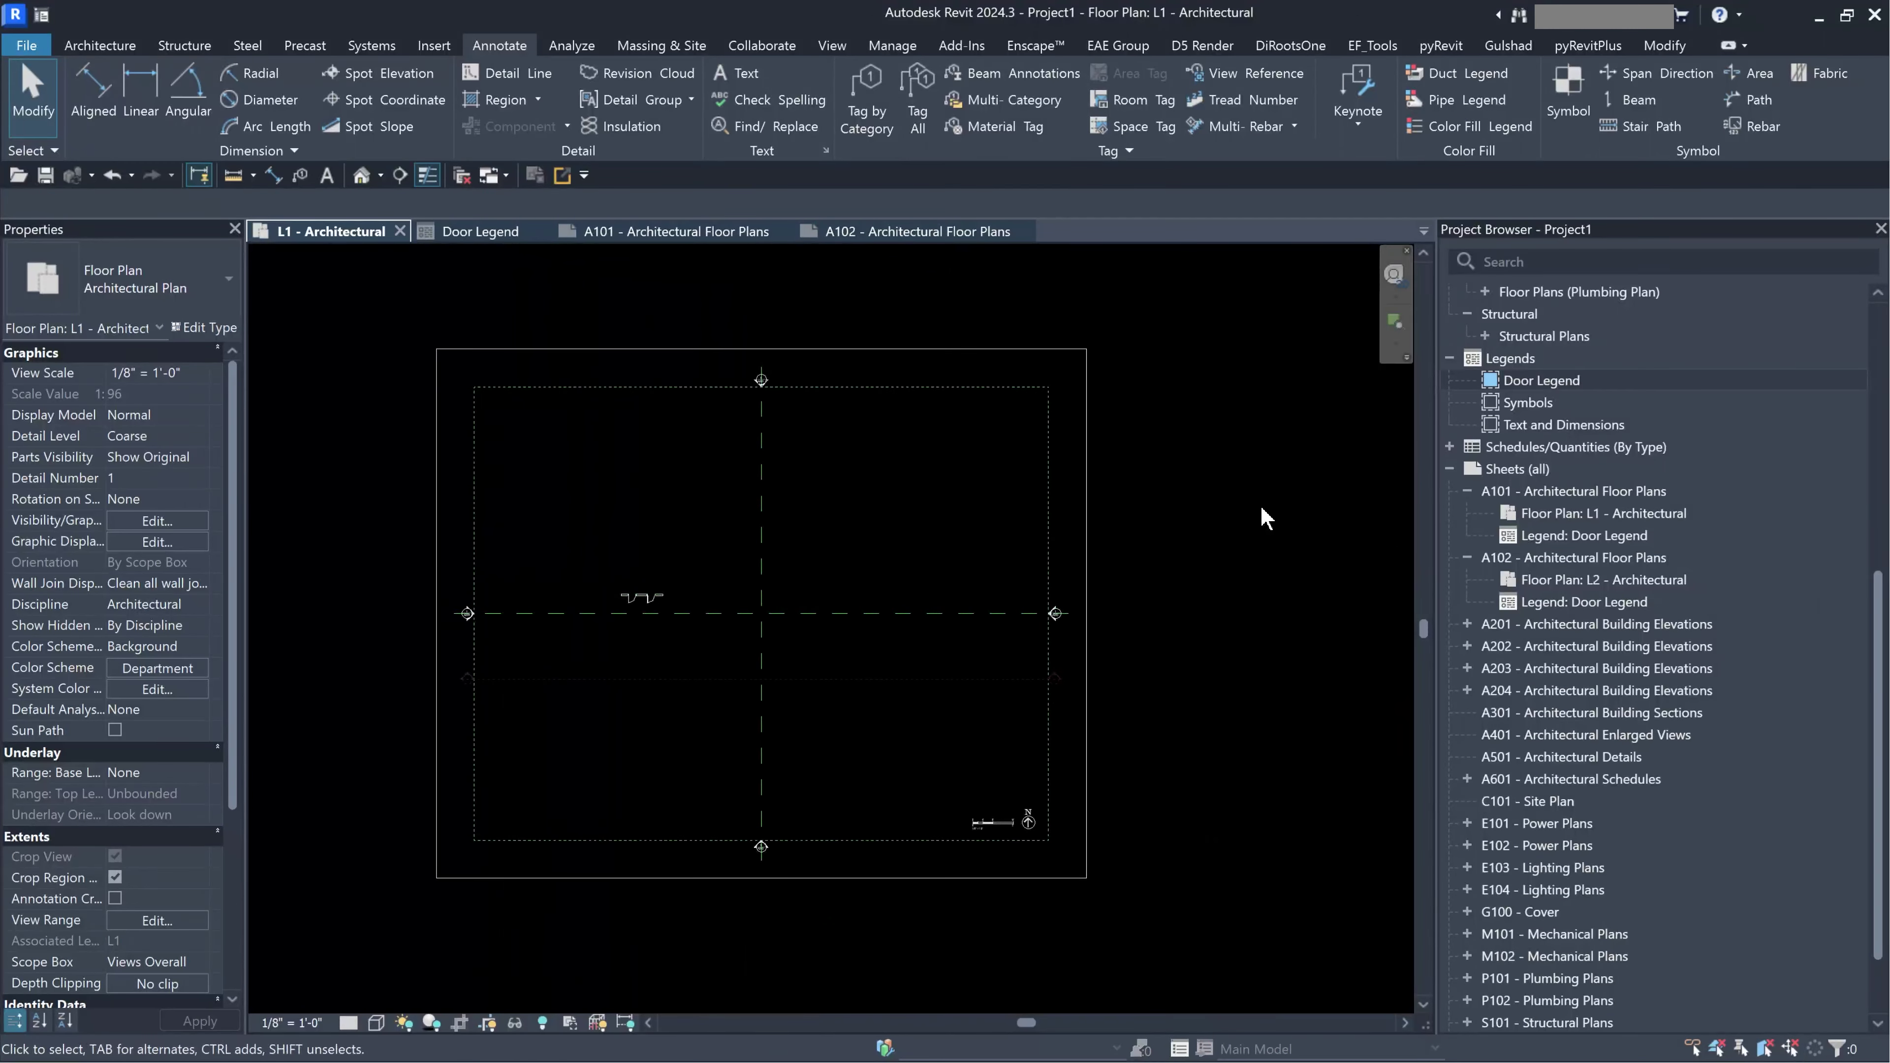